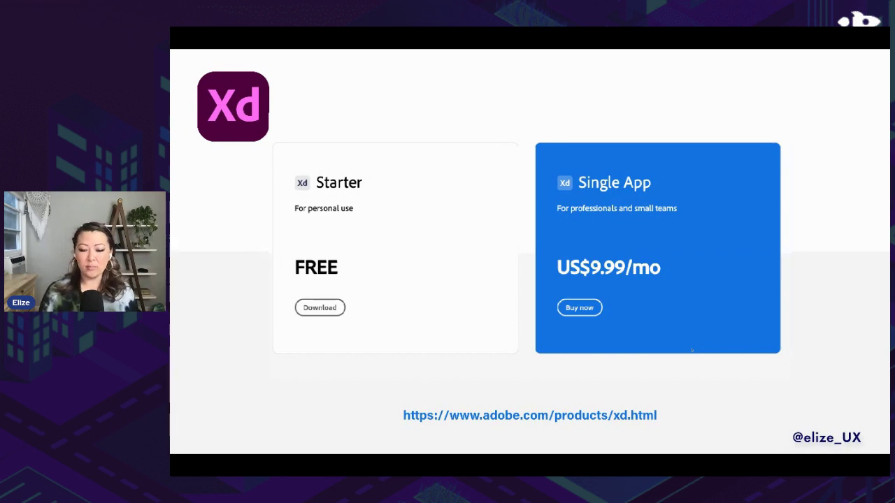
# Advance the presentation to the Discord slide, then end the full-screen preview and close its window
pyautogui.press('Right')
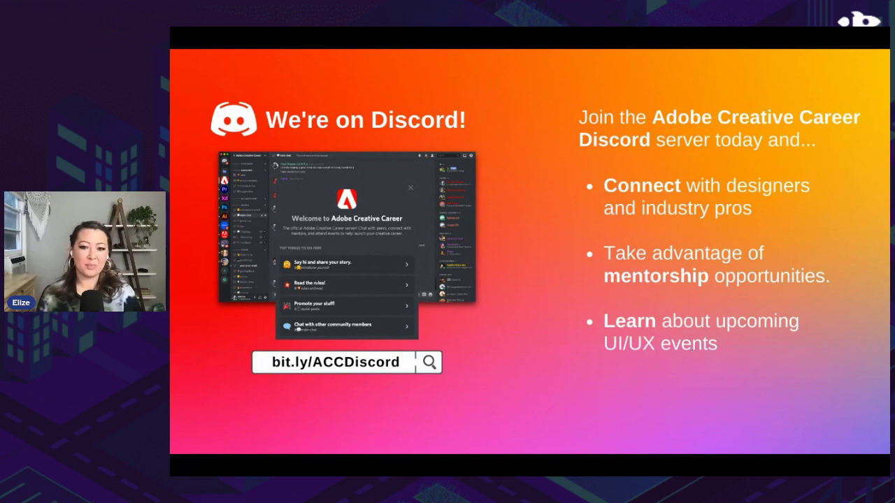
pyautogui.press('Escape')
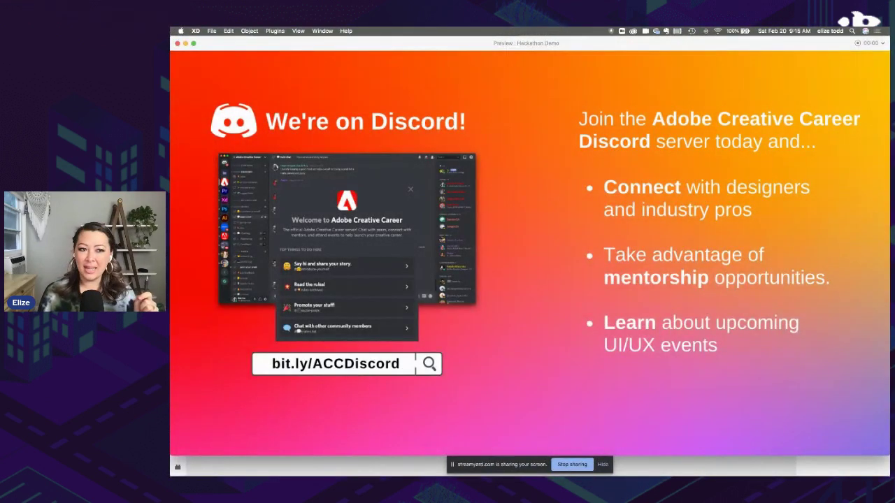
pyautogui.click(177, 43)
pyautogui.click(474, 138)
# Start a desktop preview of the Compass app prototype from the Home artboard and place the preview window beside the artboards
pyautogui.scroll(-5, 474, 138)
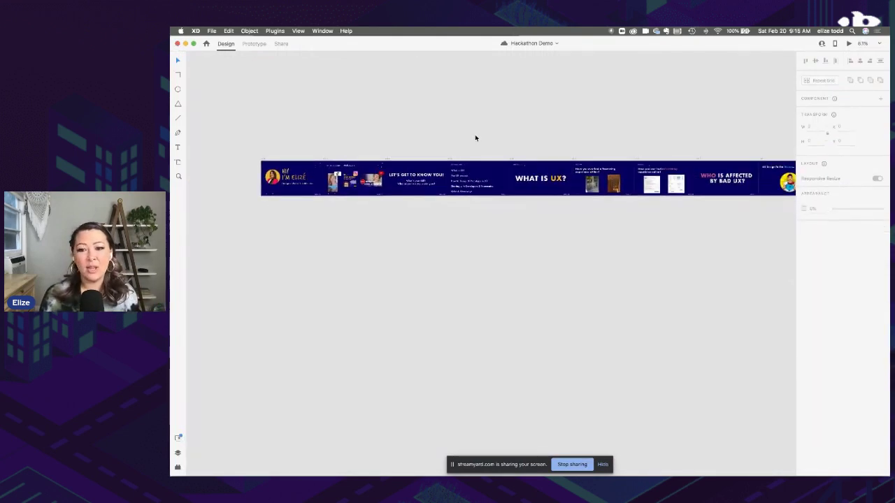
pyautogui.scroll(-3, 475, 137)
pyautogui.hscroll(2, 475, 138)
pyautogui.scroll(-1, 475, 137)
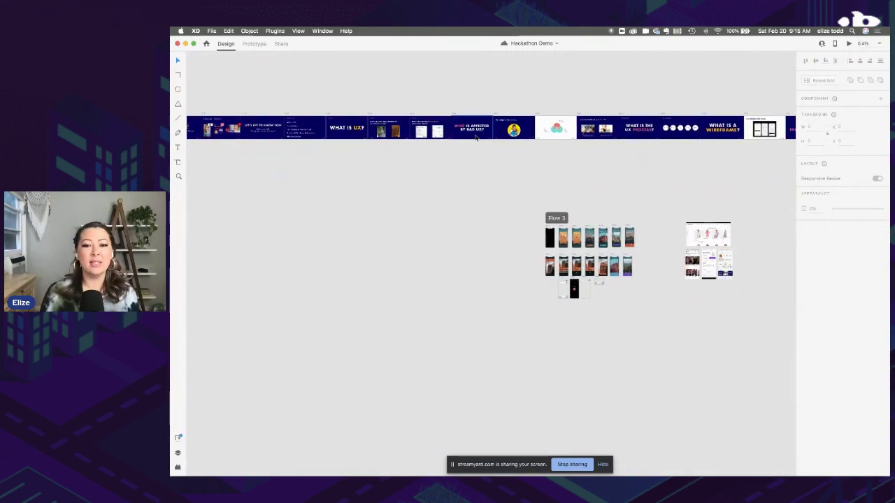
pyautogui.scroll(5, 773, 198)
pyautogui.scroll(-2, 393, 199)
pyautogui.hscroll(-2, 393, 199)
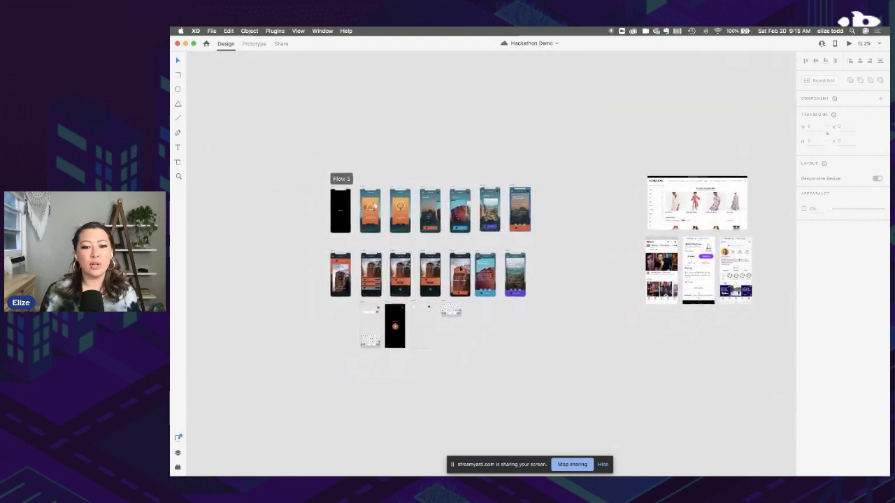
pyautogui.scroll(5, 330, 224)
pyautogui.click(308, 117)
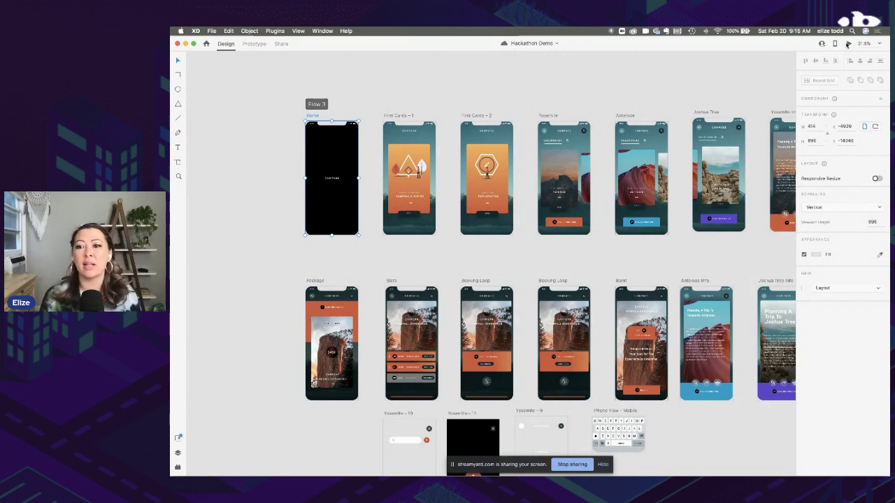
pyautogui.click(848, 44)
pyautogui.moveTo(254, 88); pyautogui.dragTo(383, 60)
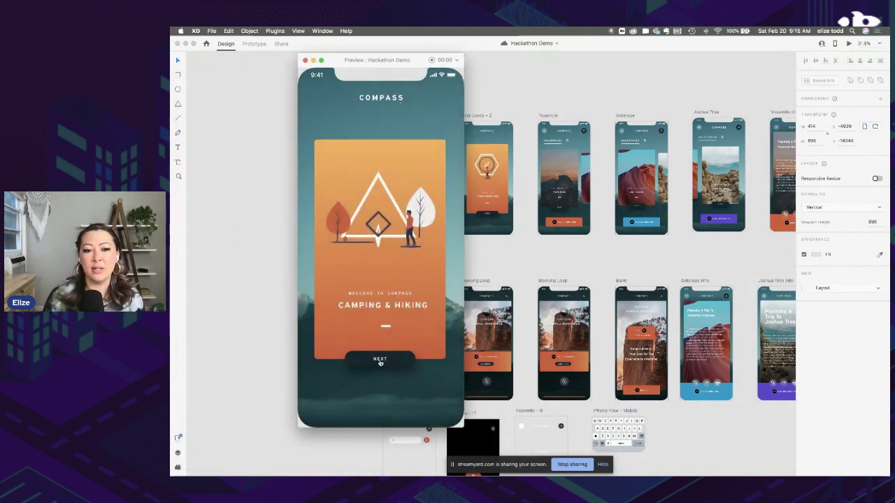
# Go through both welcome cards in the preview and swipe the destination cards from Yosemite to Antelope and back
pyautogui.click(384, 364)
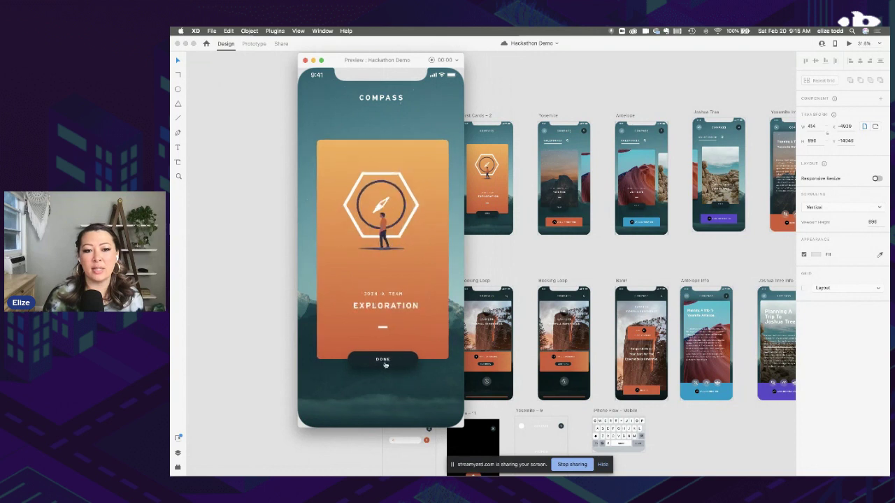
pyautogui.click(377, 365)
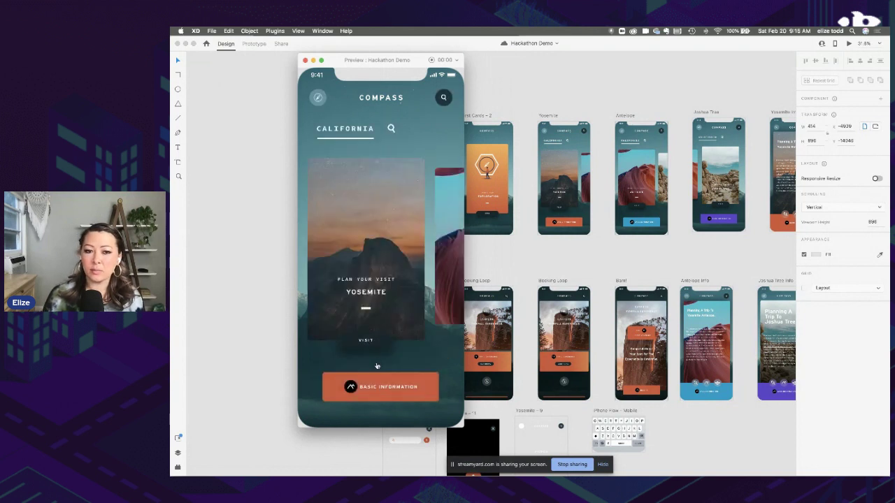
pyautogui.moveTo(395, 345); pyautogui.dragTo(341, 278)
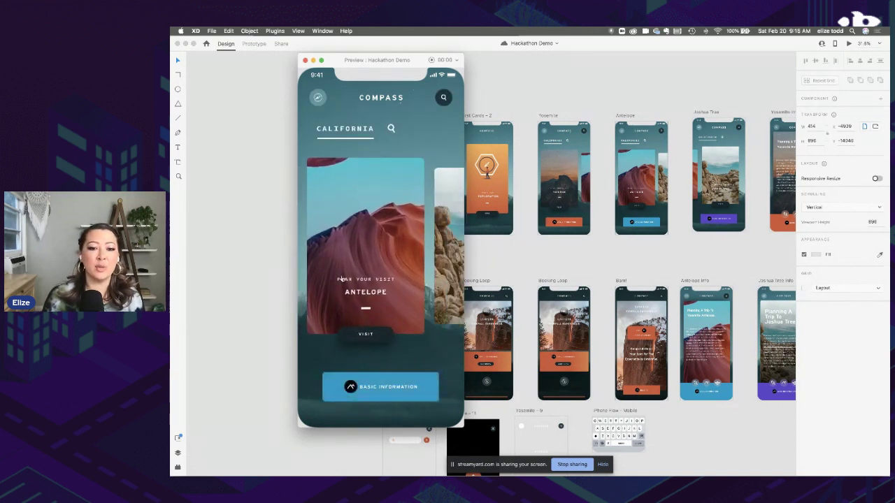
pyautogui.moveTo(437, 275); pyautogui.dragTo(458, 276)
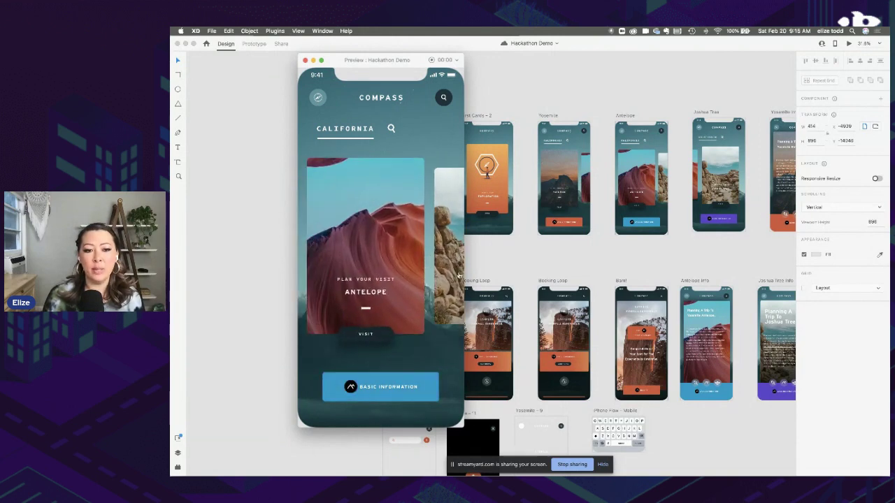
pyautogui.moveTo(355, 236); pyautogui.dragTo(451, 253)
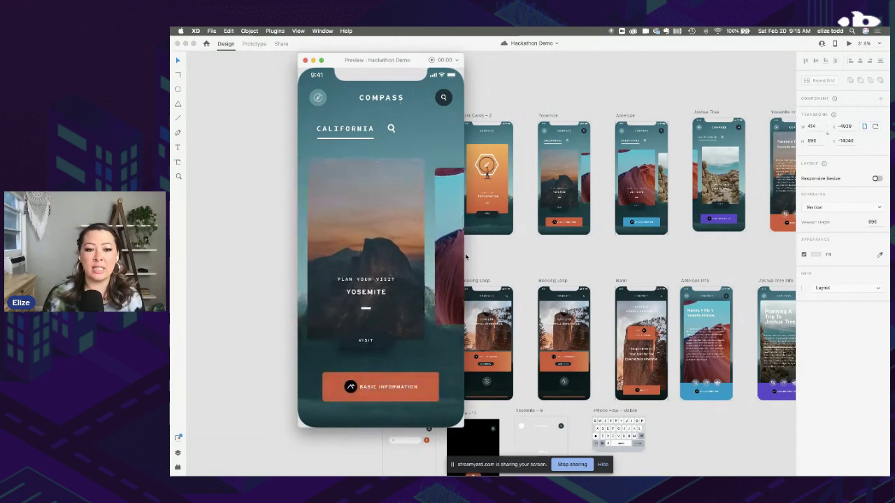
# From Yosemite's basic information in the preview, open the $450 Firefall Experience and book the 12 April spot
pyautogui.click(373, 395)
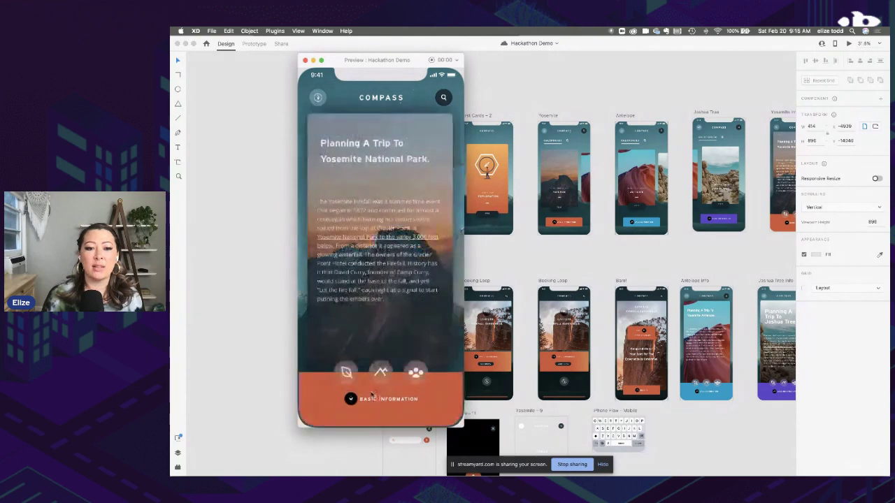
pyautogui.click(404, 399)
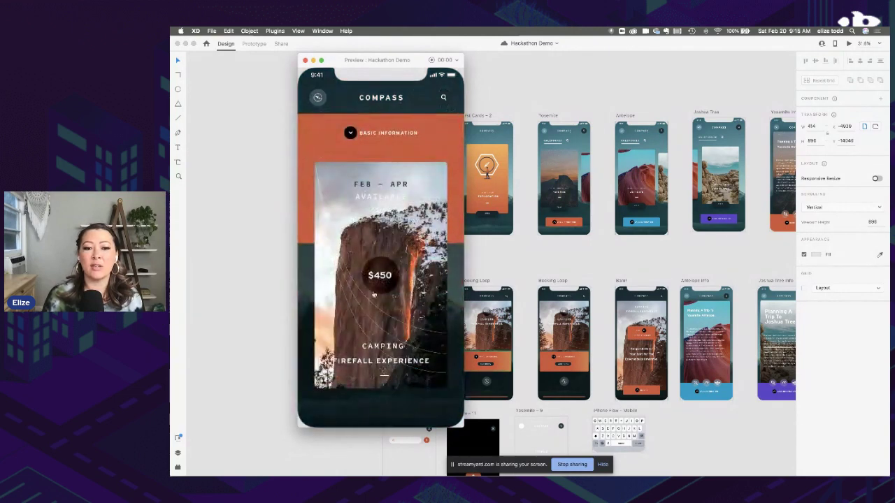
pyautogui.click(383, 280)
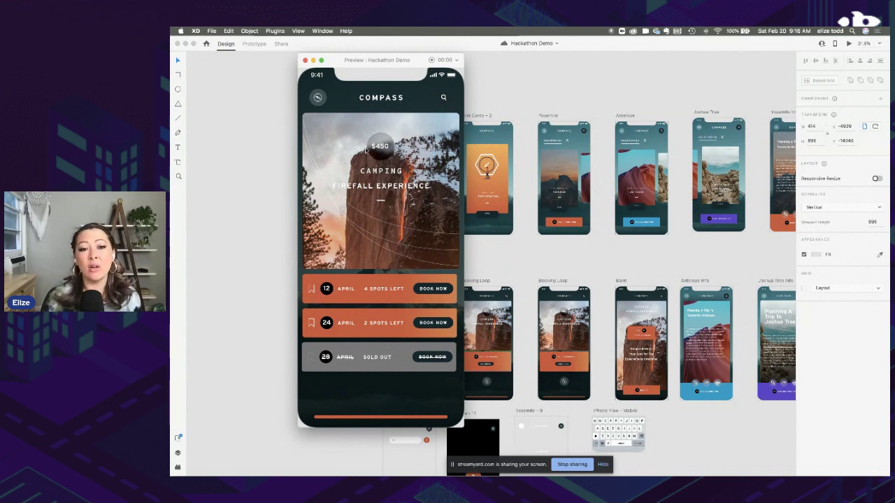
pyautogui.click(431, 292)
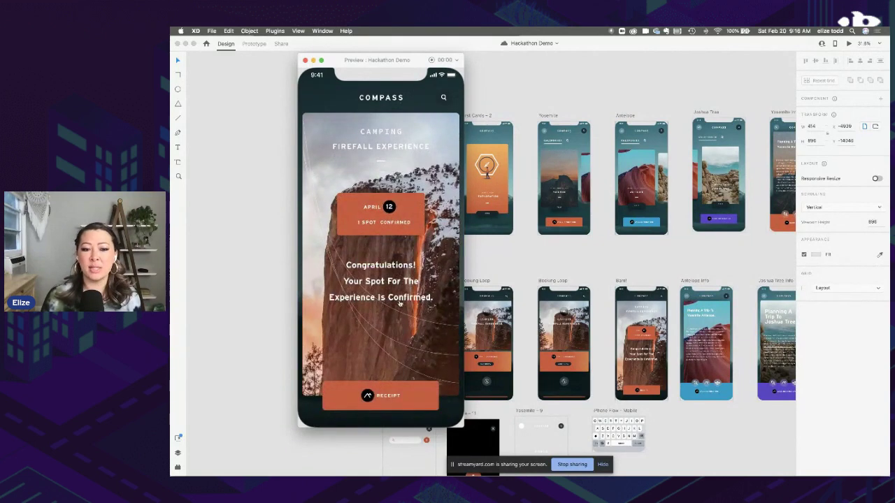
# Show the prototype's search screen from the booking confirmation, then close the preview and deselect the Home artboard
pyautogui.click(442, 97)
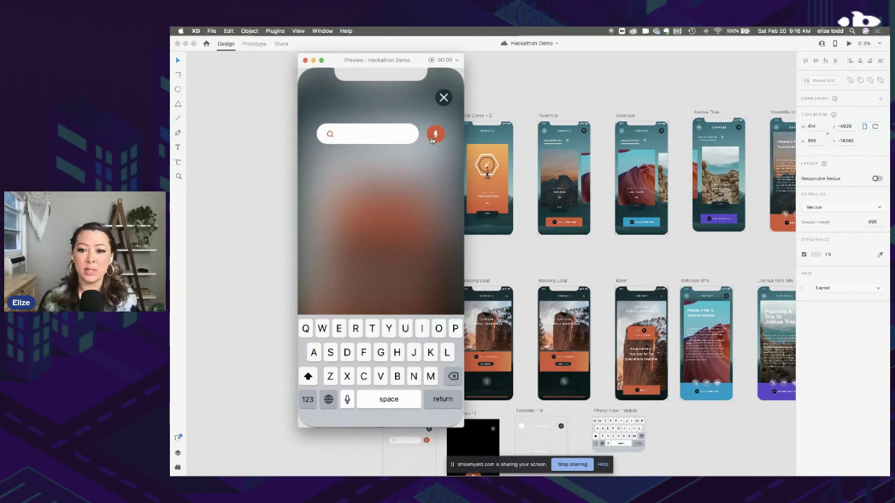
pyautogui.click(305, 60)
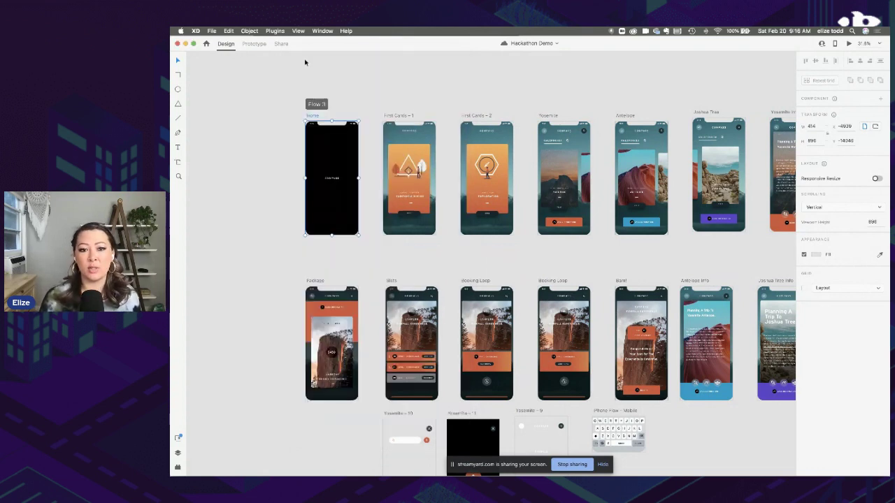
pyautogui.click(331, 252)
# Add a blank artboard with the iPhone 12 Pro Max preset beside the Yosemite Info artboard
pyautogui.scroll(-5, 331, 252)
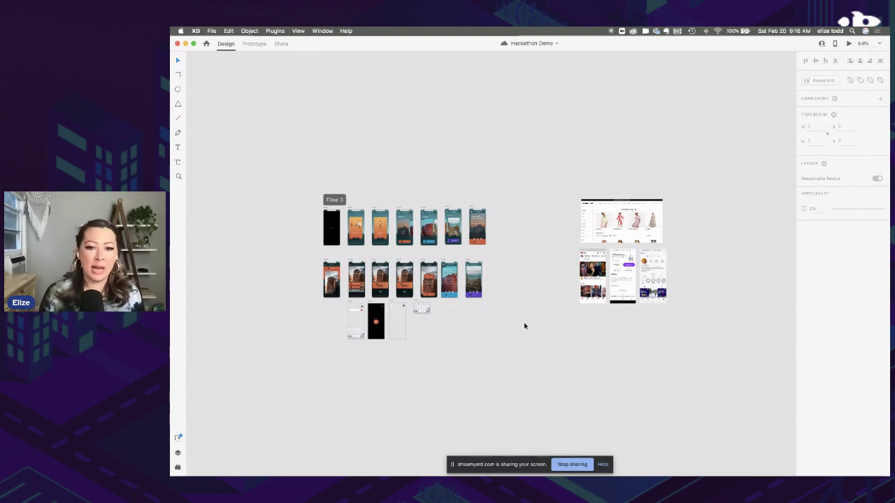
pyautogui.press('super+0')
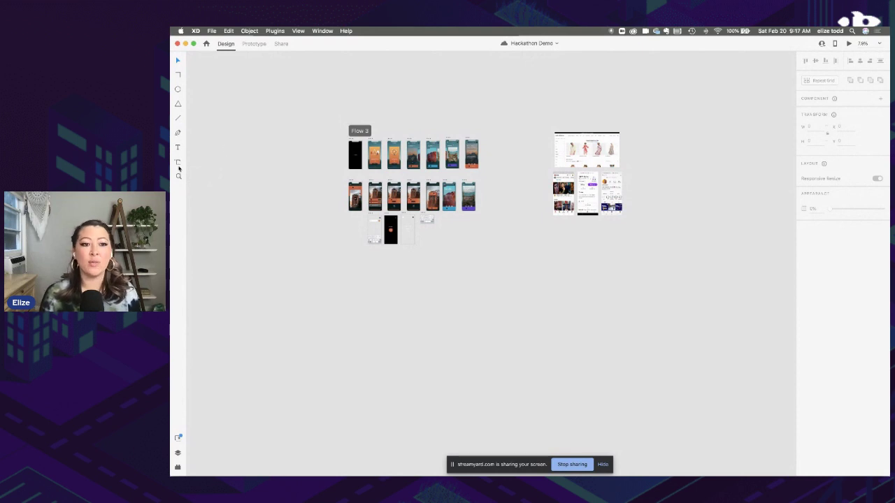
pyautogui.scroll(5, 397, 132)
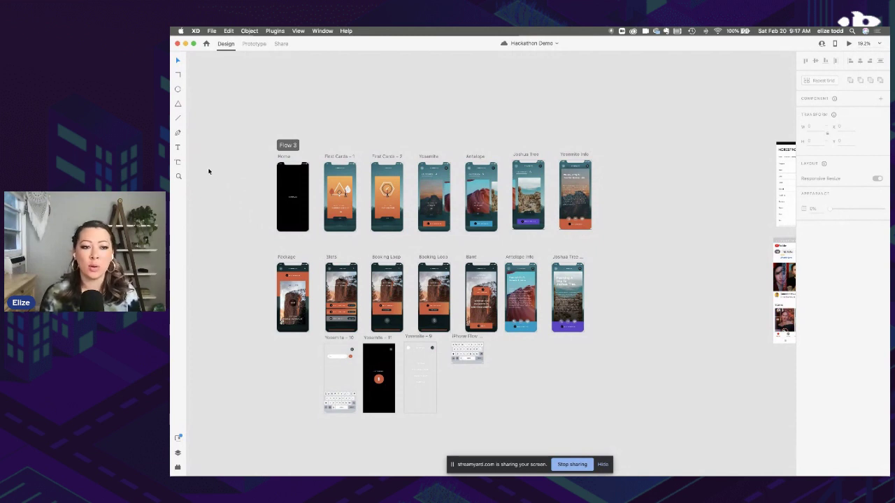
pyautogui.click(177, 162)
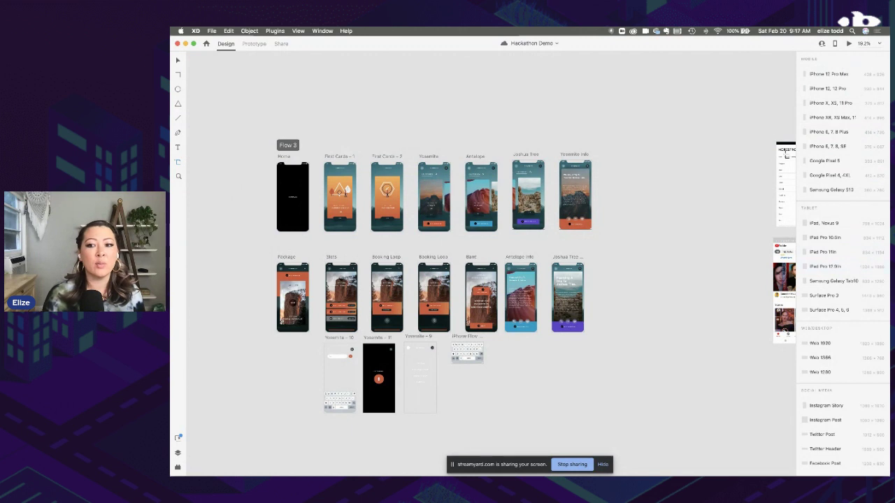
pyautogui.scroll(-1, 835, 302)
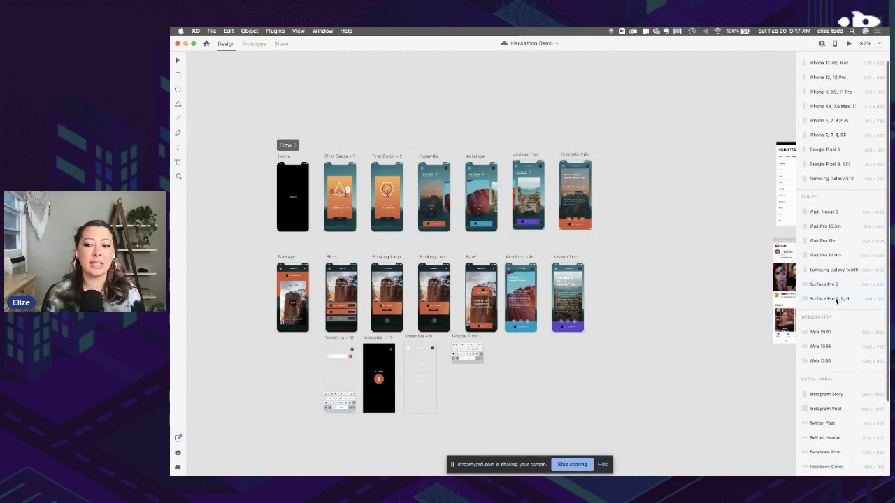
pyautogui.scroll(1, 821, 88)
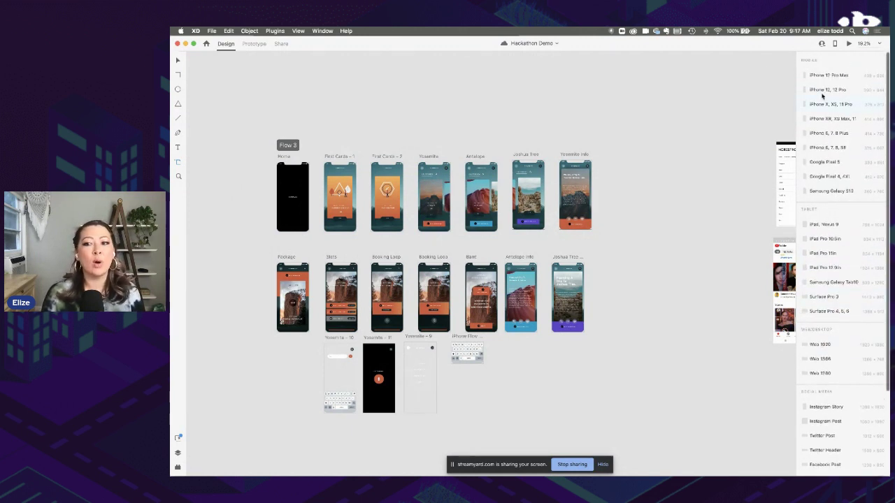
pyautogui.click(826, 74)
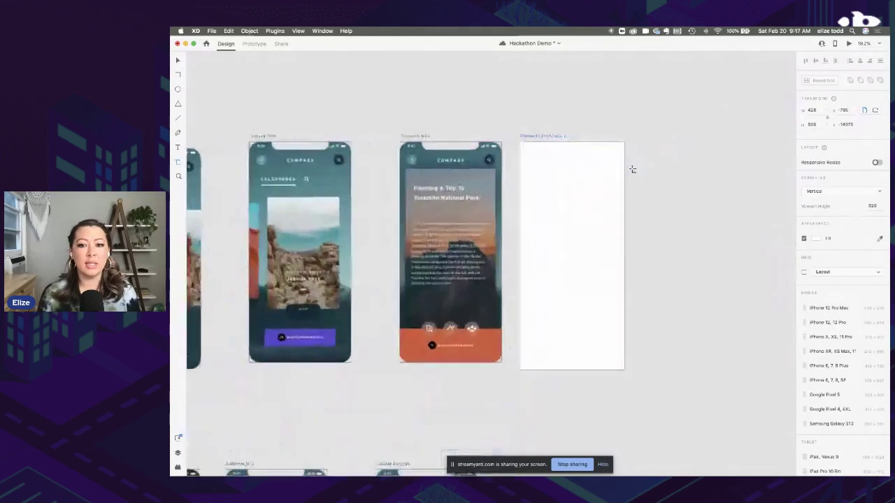
pyautogui.press('super+3')
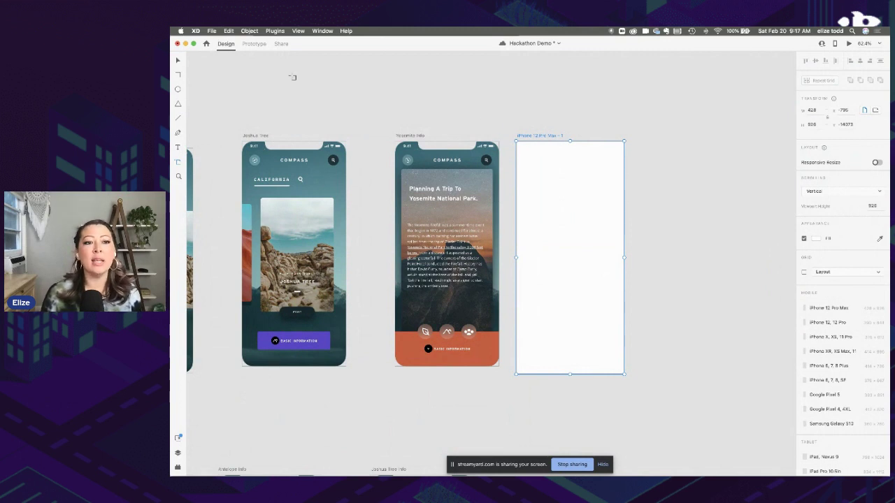
pyautogui.click(177, 60)
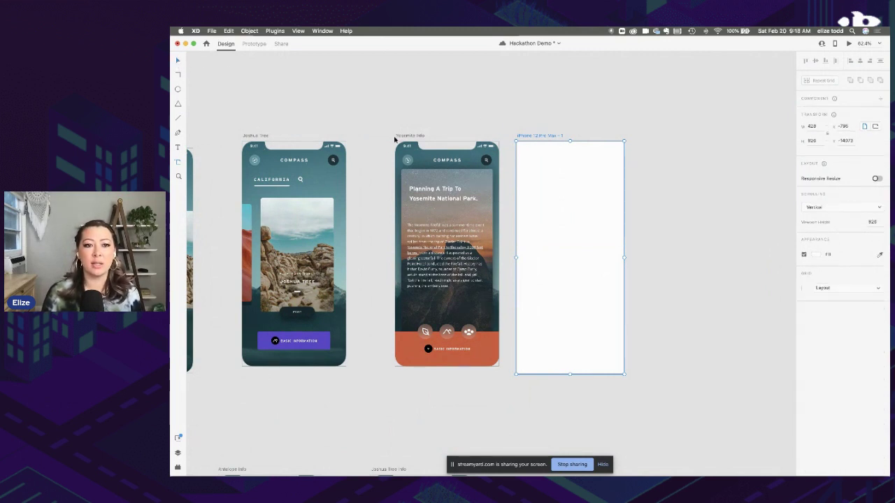
pyautogui.press('super+s')
# Draw a rectangle of about 320 by 371, an ellipse of about 270 by 248 and a horizontal line between them on the blank artboard
pyautogui.click(179, 75)
pyautogui.moveTo(533, 158); pyautogui.dragTo(612, 250)
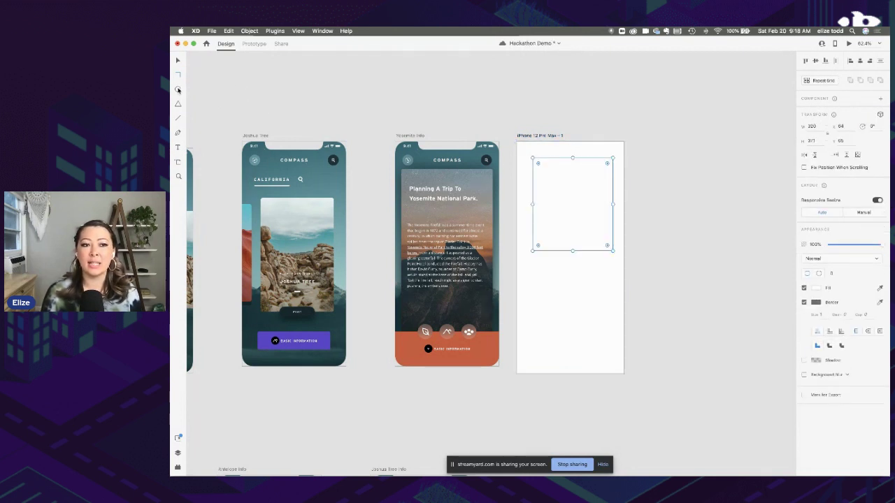
pyautogui.click(178, 90)
pyautogui.moveTo(539, 274); pyautogui.dragTo(606, 337)
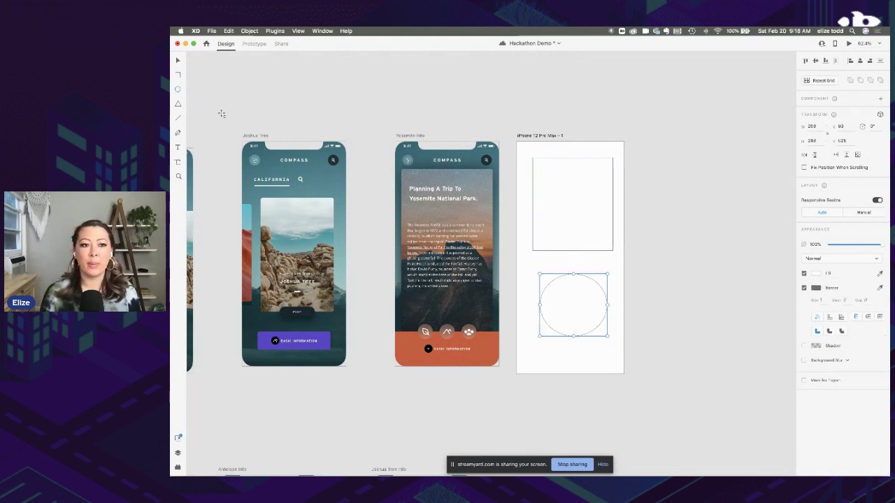
pyautogui.click(178, 119)
pyautogui.moveTo(535, 261); pyautogui.dragTo(607, 260)
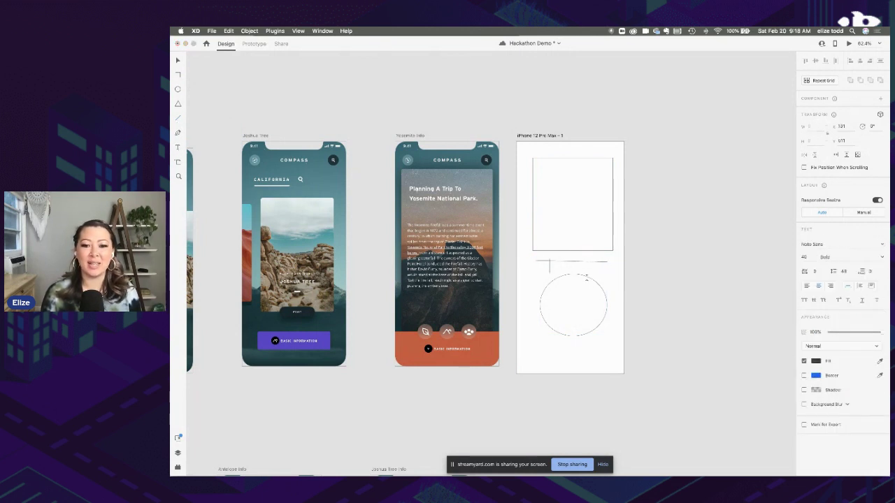
# Delete the rectangle, line and ellipse from the iPhone 12 Pro Max artboard
pyautogui.press('v')
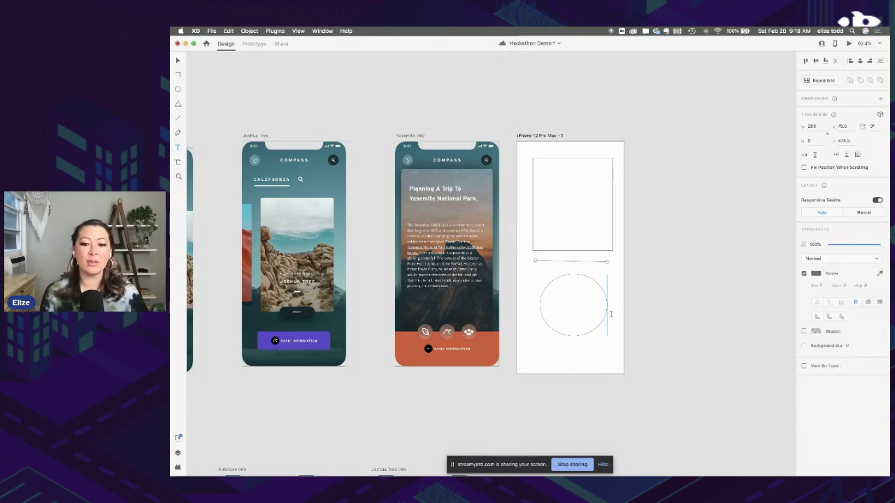
pyautogui.moveTo(632, 339); pyautogui.dragTo(537, 144)
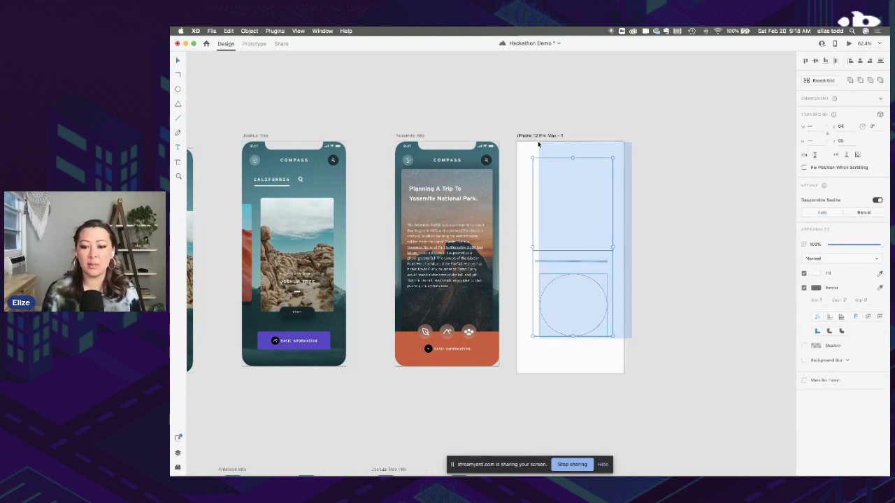
pyautogui.press('Delete')
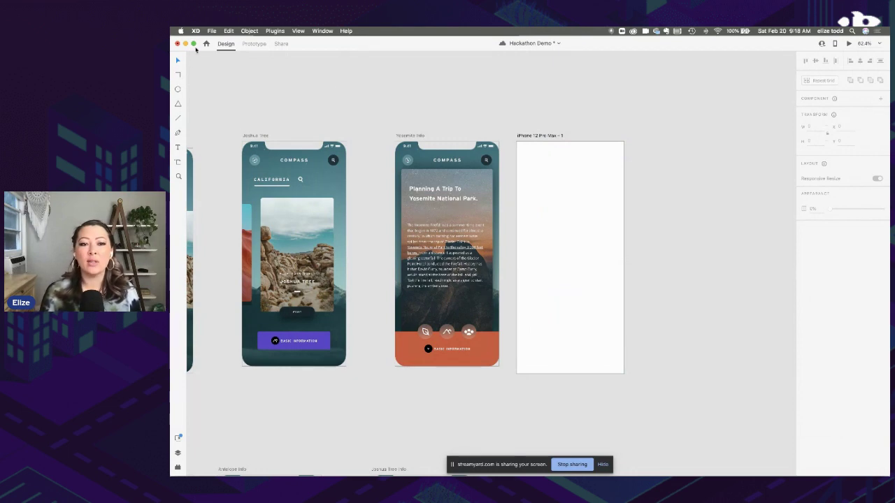
# Examine the reference screenshots of the Nordstrom site and the YouTube, scooter rental and Instagram apps for basic shapes
pyautogui.press('super+0')
pyautogui.press('super+3')
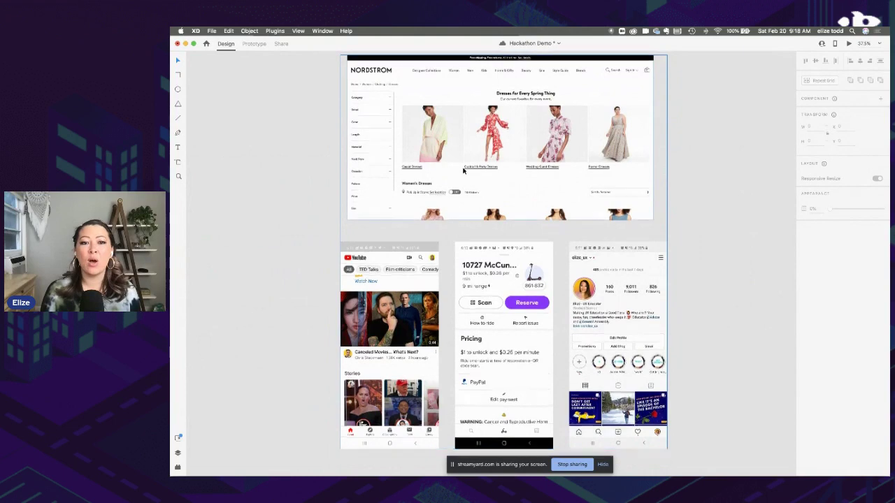
pyautogui.scroll(5, 463, 171)
pyautogui.scroll(-1, 463, 170)
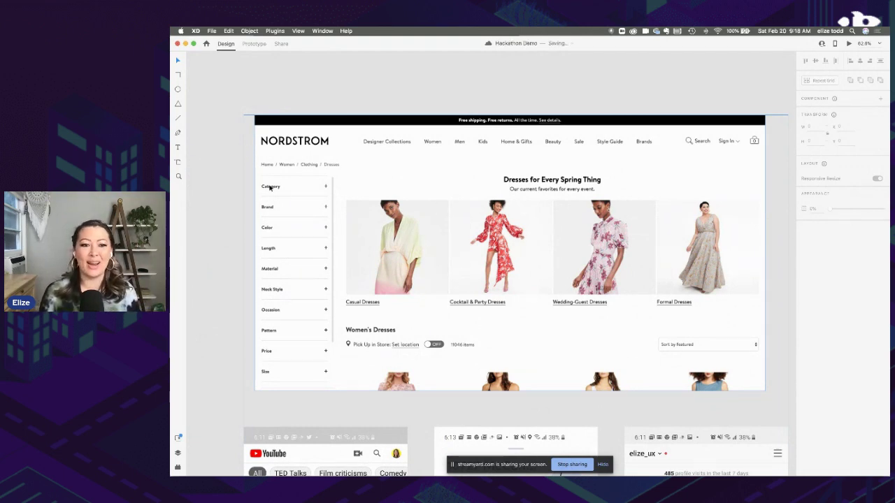
pyautogui.scroll(-10, 272, 186)
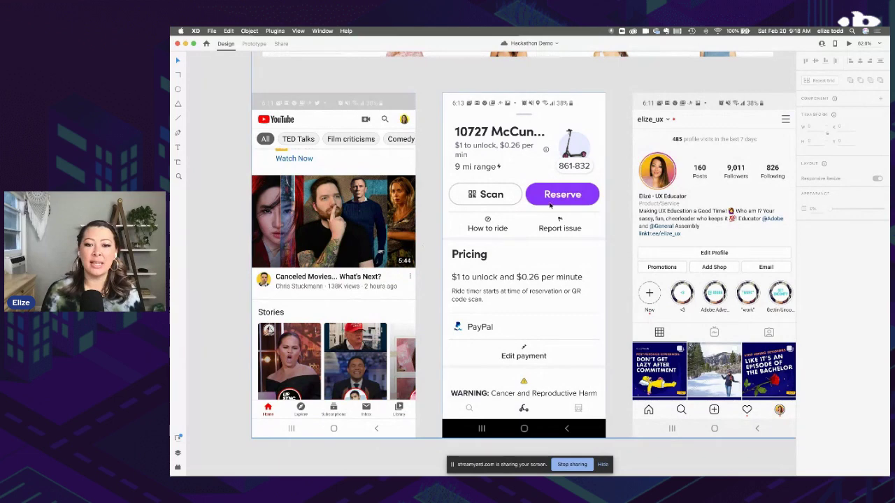
pyautogui.hscroll(3, 549, 204)
pyautogui.hscroll(2, 549, 204)
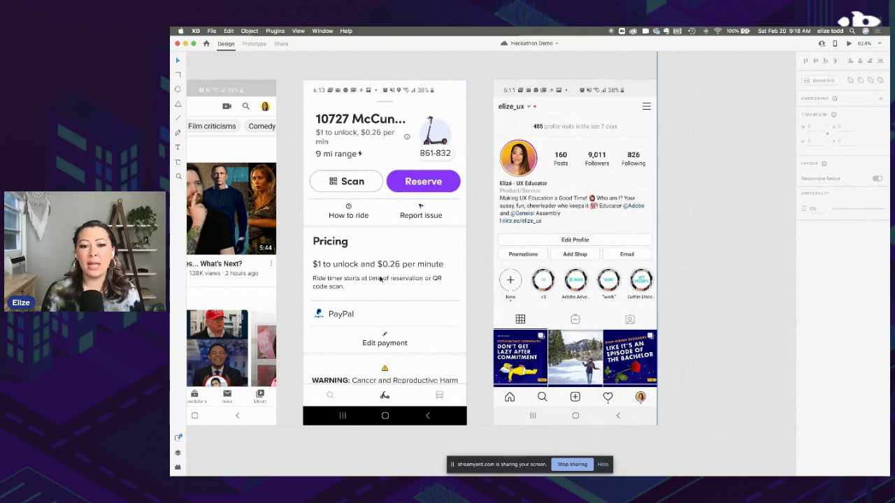
pyautogui.scroll(-3, 399, 357)
pyautogui.scroll(-5, 398, 357)
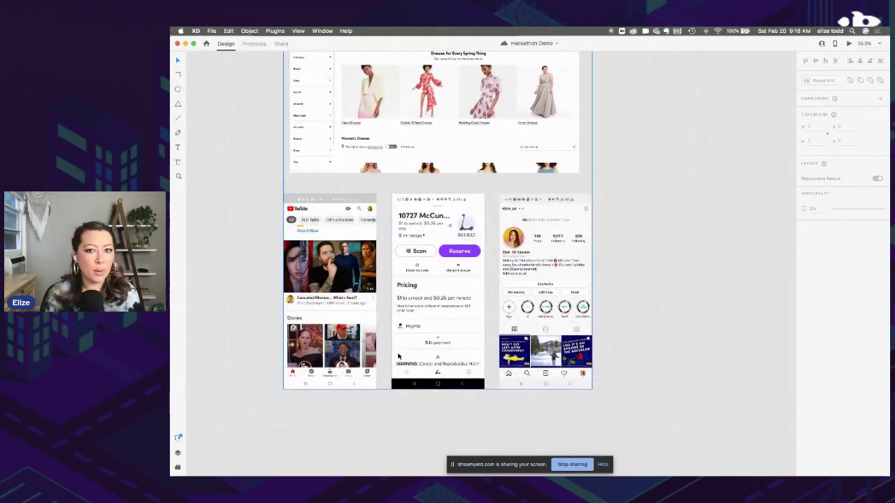
pyautogui.scroll(-2, 398, 357)
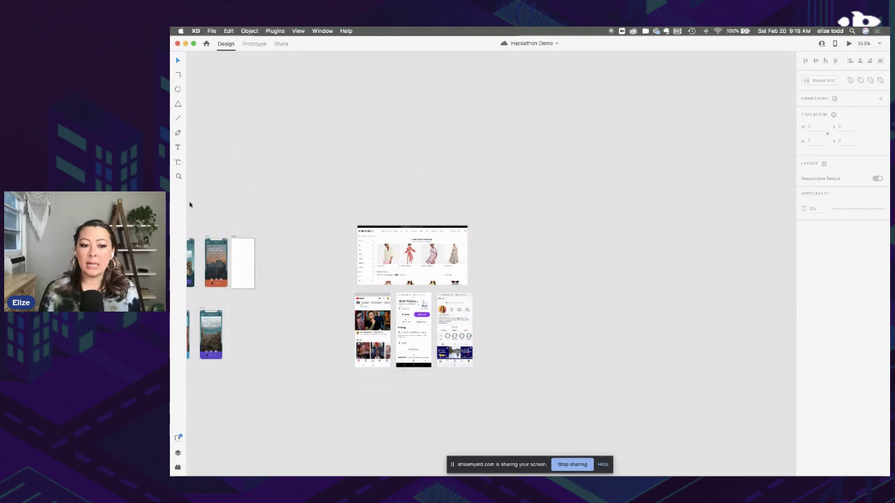
# Draw a rectangle about 320 wide in the upper part of the blank iPhone 12 Pro Max artboard
pyautogui.scroll(5, 371, 231)
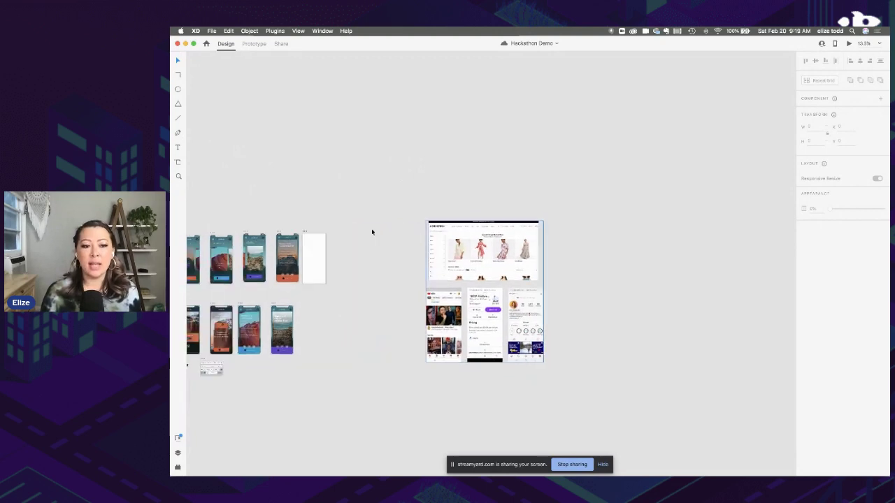
pyautogui.click(178, 75)
pyautogui.moveTo(361, 225); pyautogui.dragTo(413, 272)
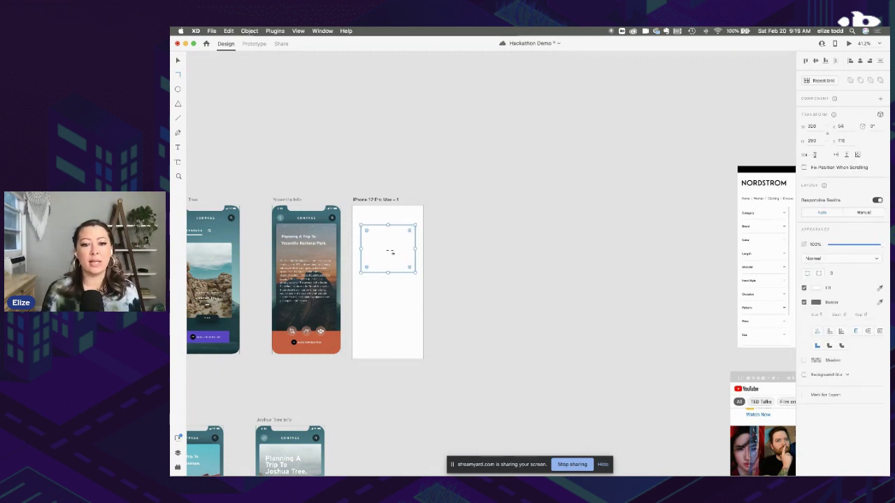
# Fill the rectangle with dark red, round all its corners to a radius of 30 and save the document
pyautogui.scroll(3, 390, 251)
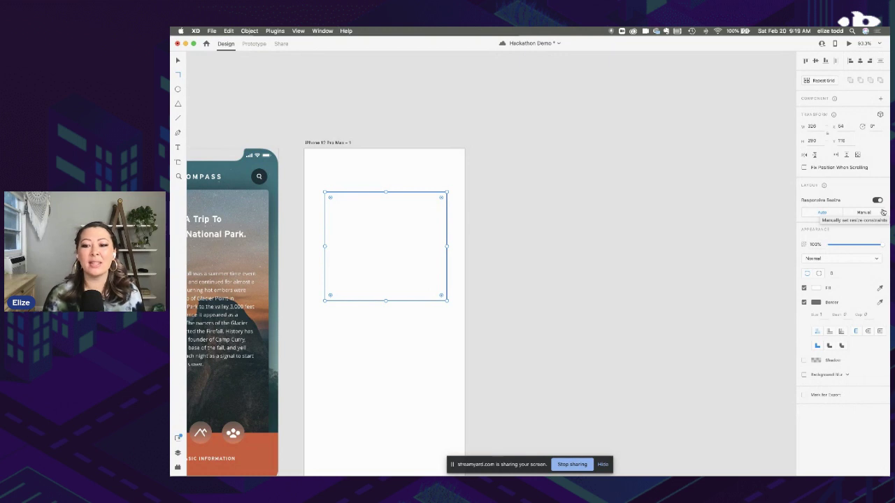
pyautogui.click(816, 287)
pyautogui.click(773, 283)
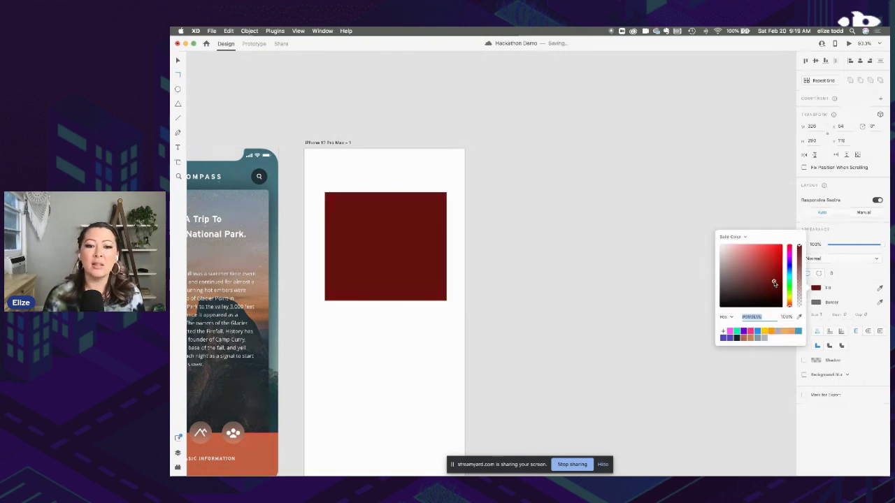
pyautogui.click(832, 273)
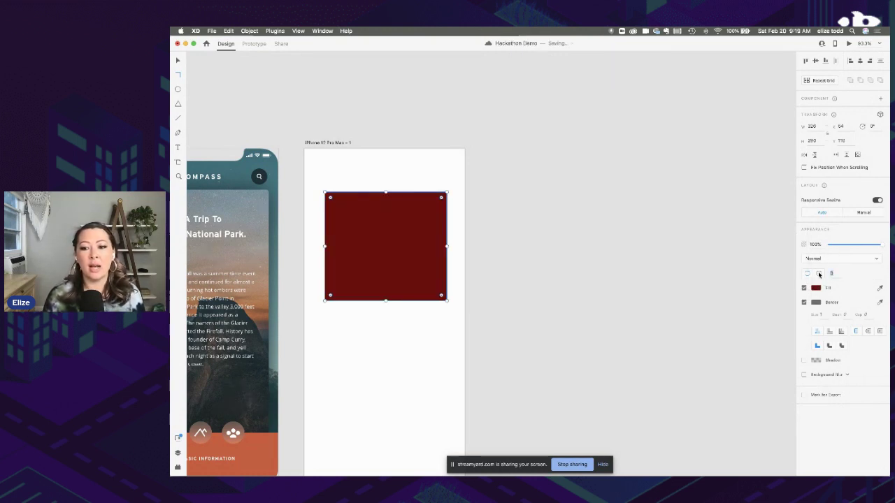
pyautogui.moveTo(833, 273); pyautogui.dragTo(849, 274)
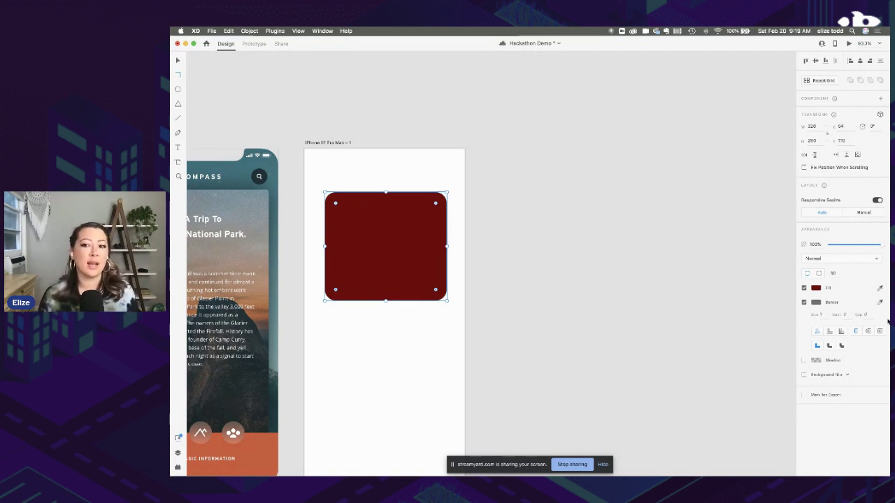
pyautogui.press('super+s')
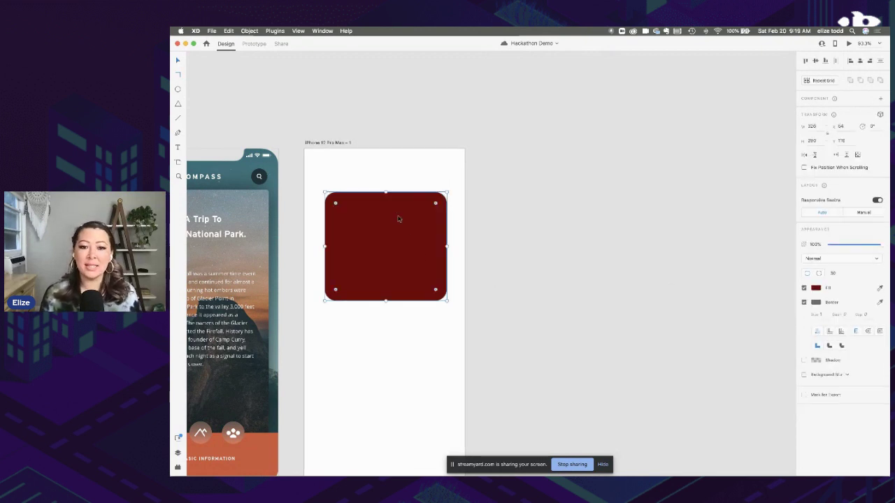
# Inspect the title text on the Yosemite Info artboard and the dark red rectangle, and clear the selection
pyautogui.hscroll(-5, 324, 175)
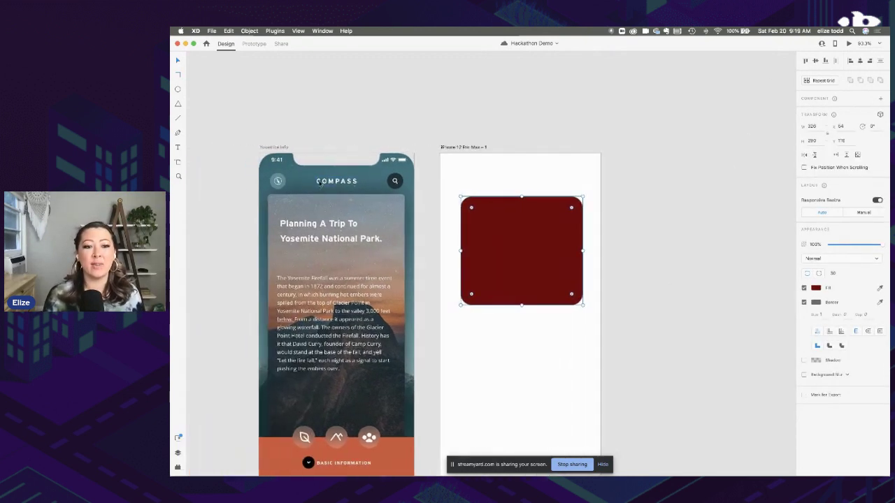
pyautogui.doubleClick(321, 228)
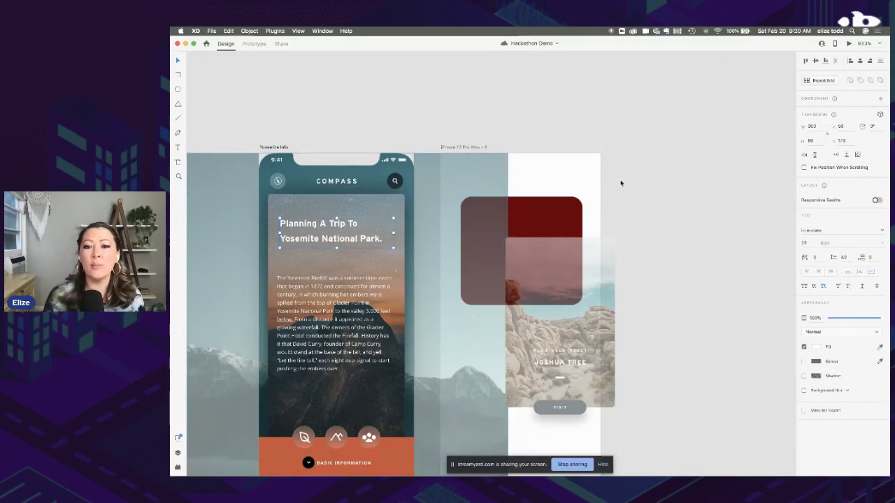
pyautogui.click(499, 218)
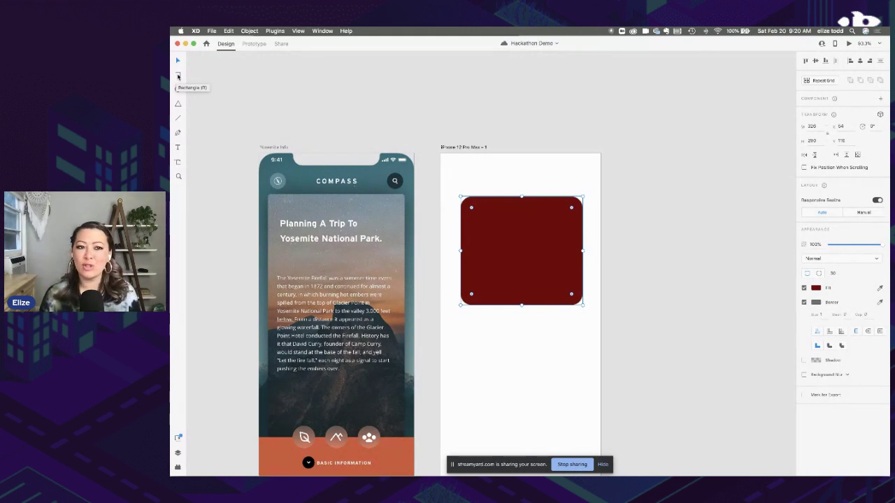
pyautogui.click(425, 105)
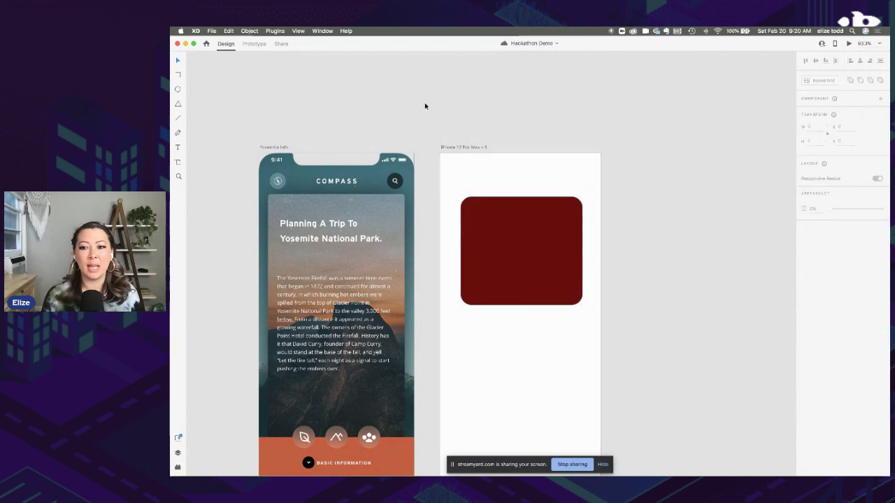
# Show the document assets and collapse the expanded groups so only the category headings remain
pyautogui.scroll(-3, 425, 106)
pyautogui.hscroll(-3, 394, 110)
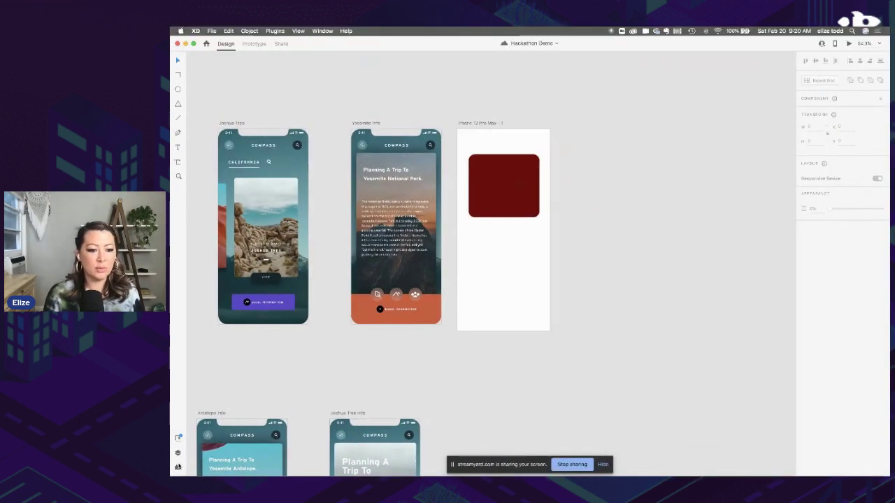
pyautogui.click(178, 438)
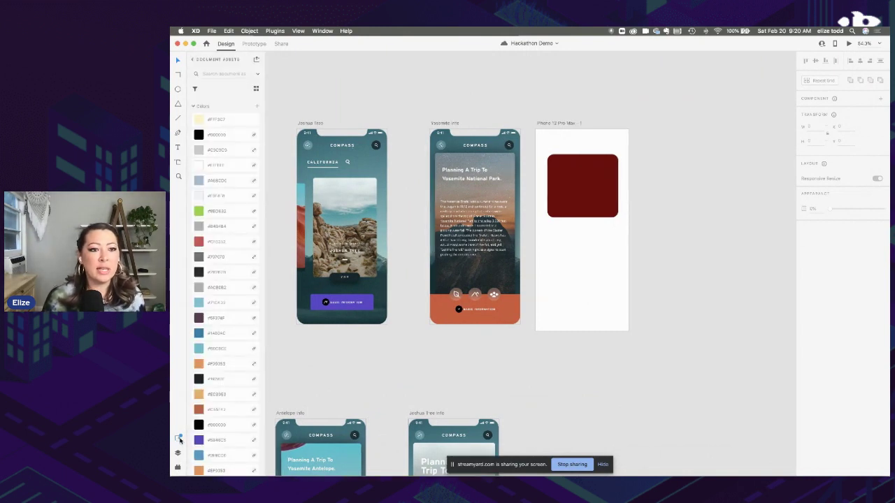
pyautogui.click(194, 105)
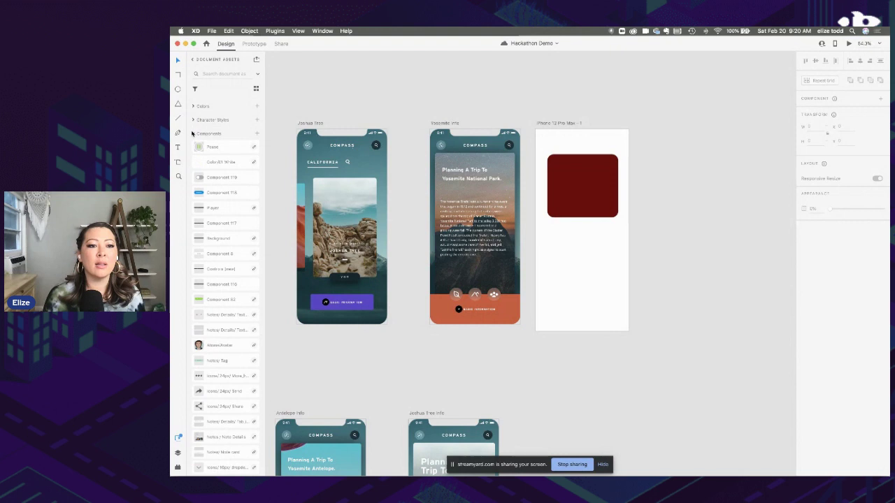
pyautogui.click(193, 133)
pyautogui.click(193, 148)
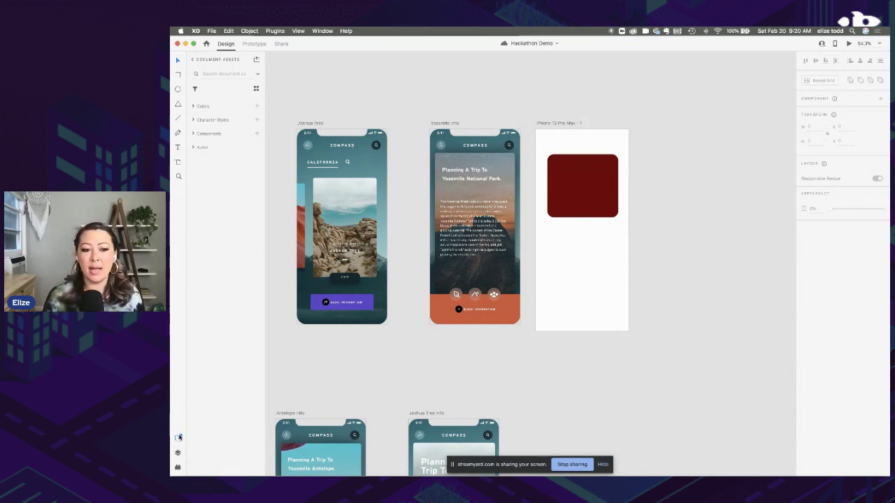
# Show the document's layers and select the dark red rectangle to see its artboard's layer list
pyautogui.click(178, 452)
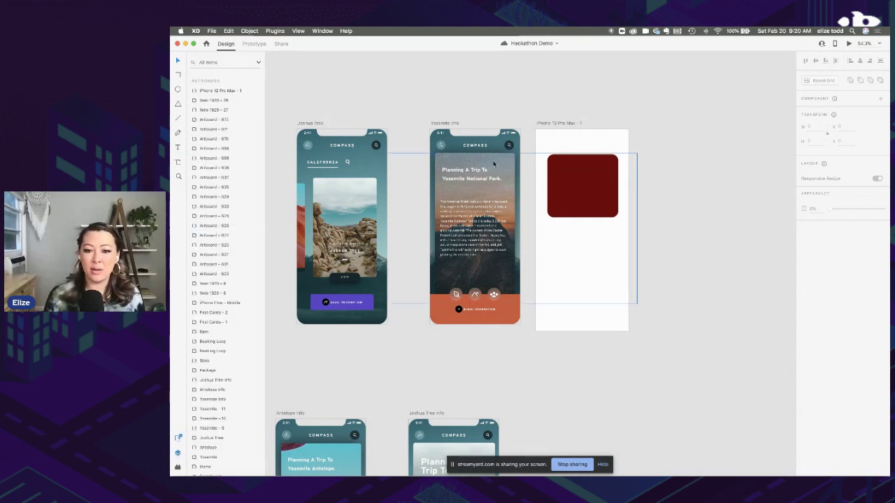
pyautogui.click(588, 178)
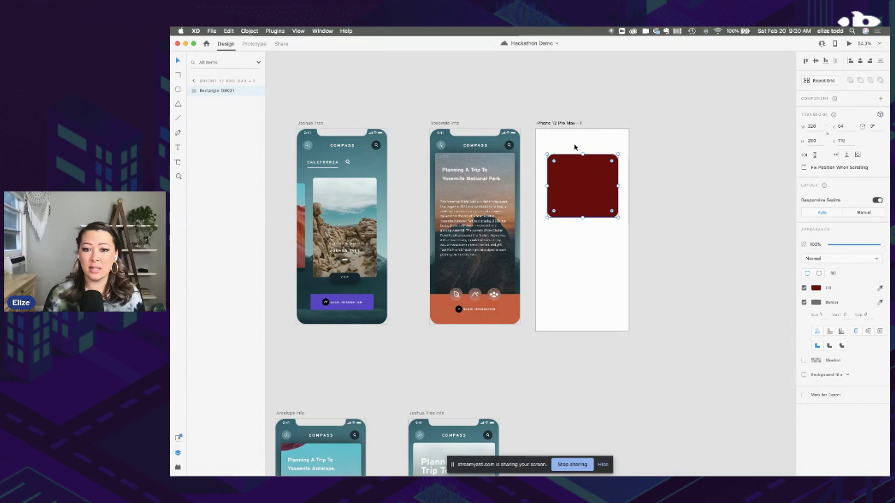
pyautogui.scroll(5, 575, 146)
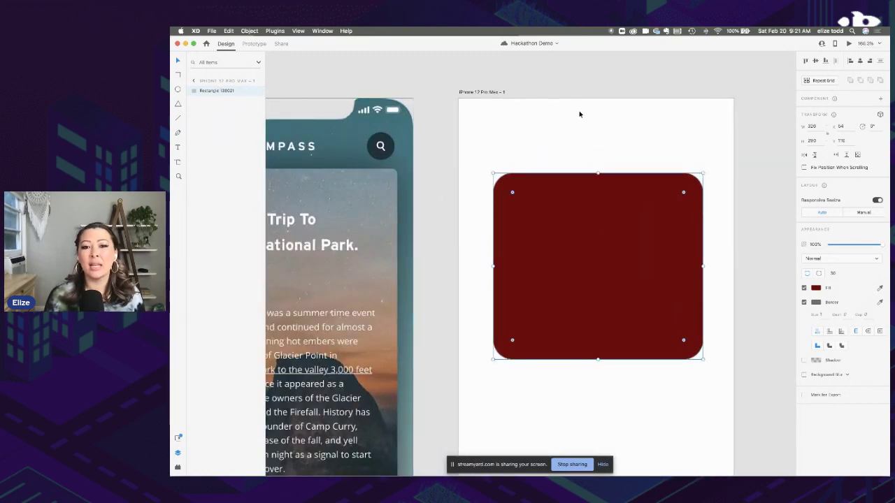
pyautogui.scroll(-1, 488, 117)
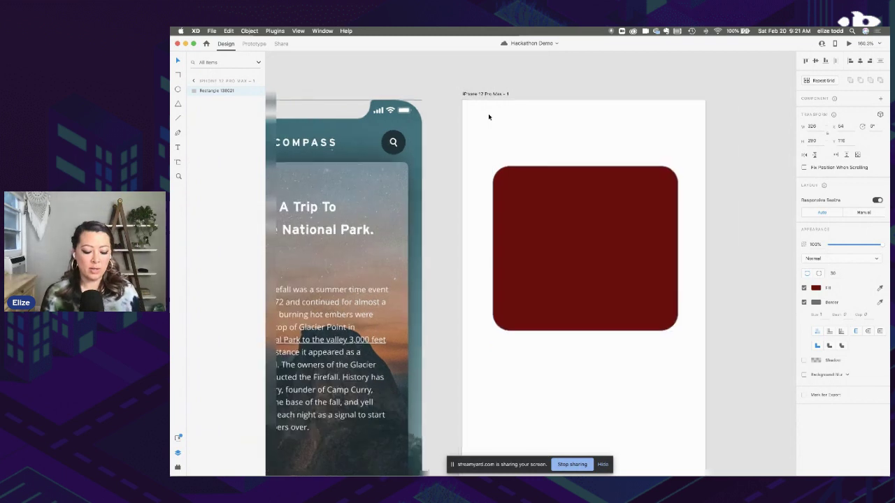
# Add the text "skdjfsfsdf" above the dark red rectangle on the iPhone 12 Pro Max artboard
pyautogui.press('t')
pyautogui.click(535, 119)
pyautogui.write('skdjfsfsdf')
pyautogui.press('Escape')
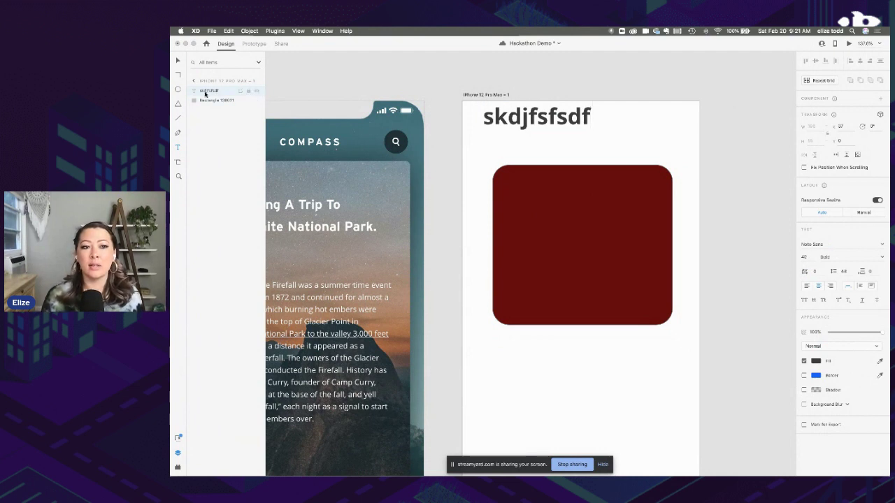
# Highlight the rectangle and text layers in the layer list, then show the full list of installed plugins
pyautogui.click(217, 101)
pyautogui.click(216, 92)
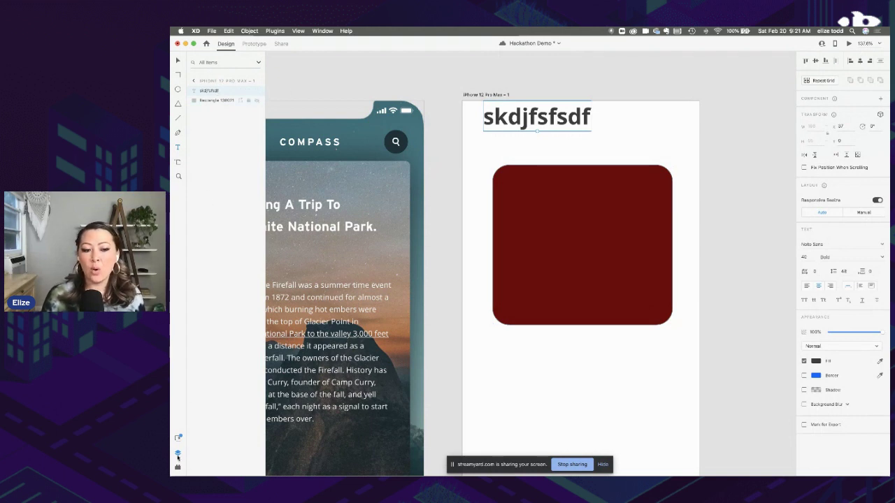
pyautogui.click(178, 467)
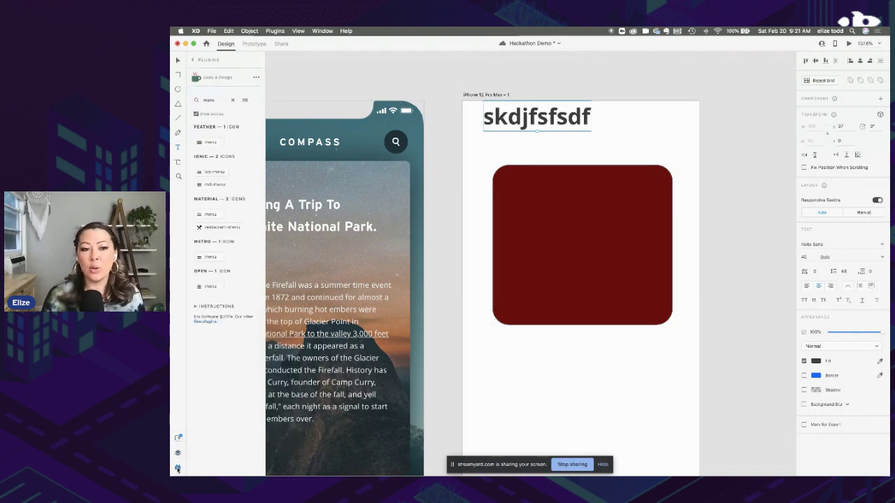
pyautogui.click(192, 60)
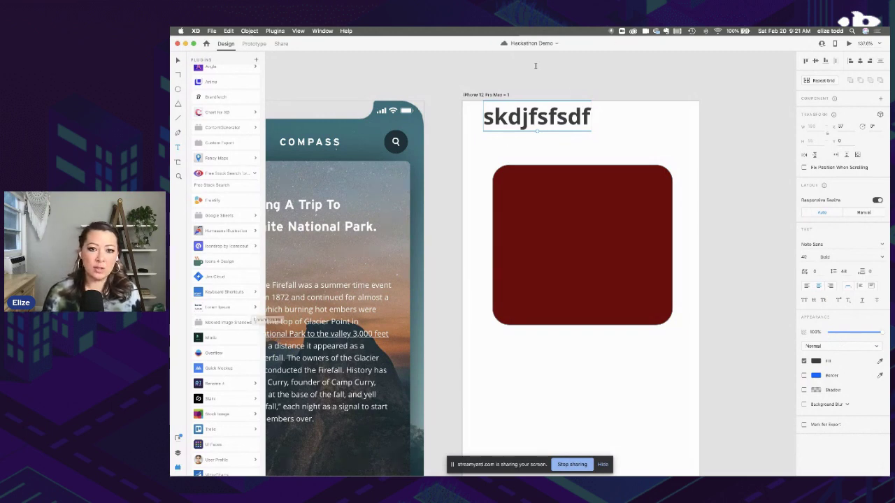
# Delete the iPhone 12 Pro Max artboard with its contents and close the plugin list
pyautogui.click(479, 96)
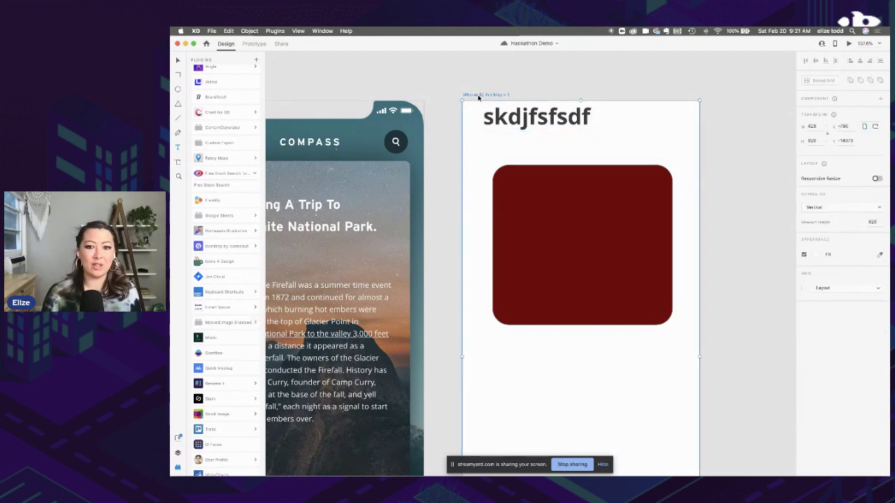
pyautogui.press('Delete')
pyautogui.scroll(-3, 484, 146)
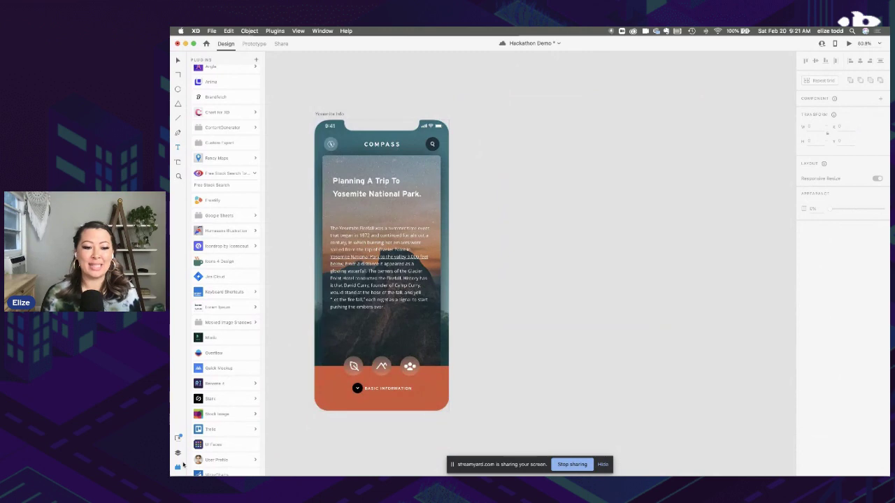
pyautogui.click(177, 467)
# Look at the Compass artboards in Prototype and Share modes, then return to Design mode
pyautogui.scroll(-3, 492, 247)
pyautogui.hscroll(-5, 493, 247)
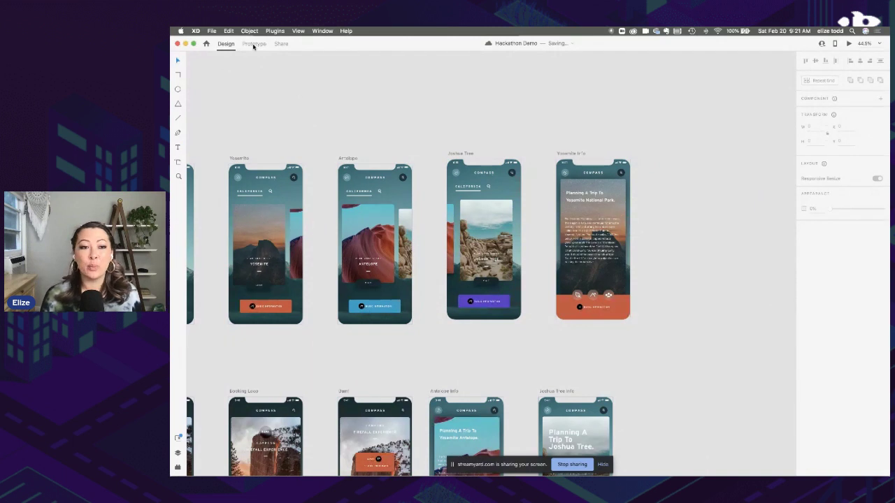
pyautogui.click(254, 44)
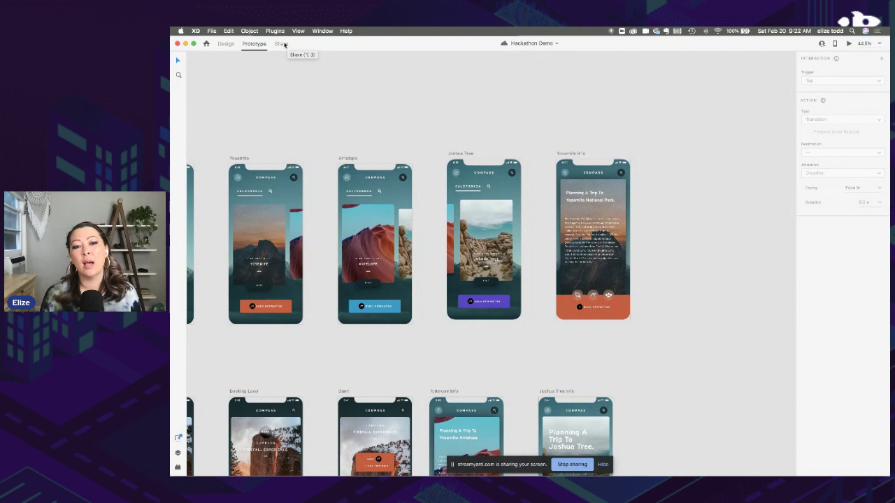
pyautogui.click(282, 44)
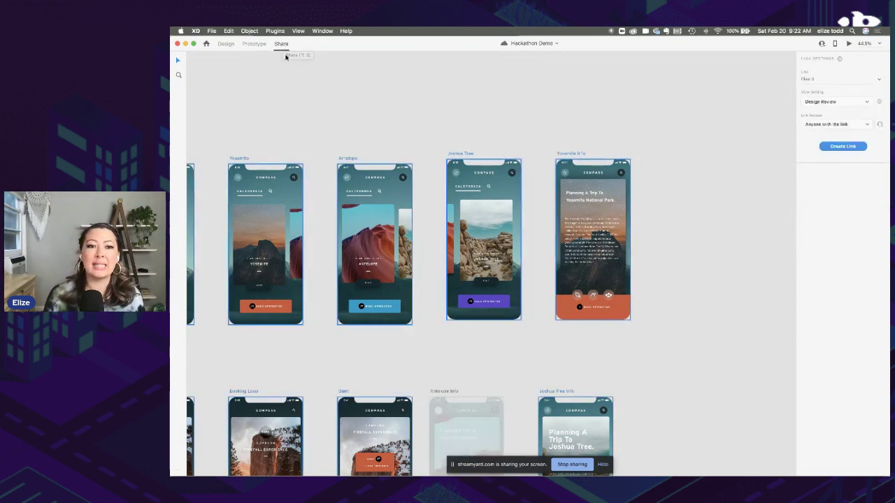
pyautogui.click(223, 46)
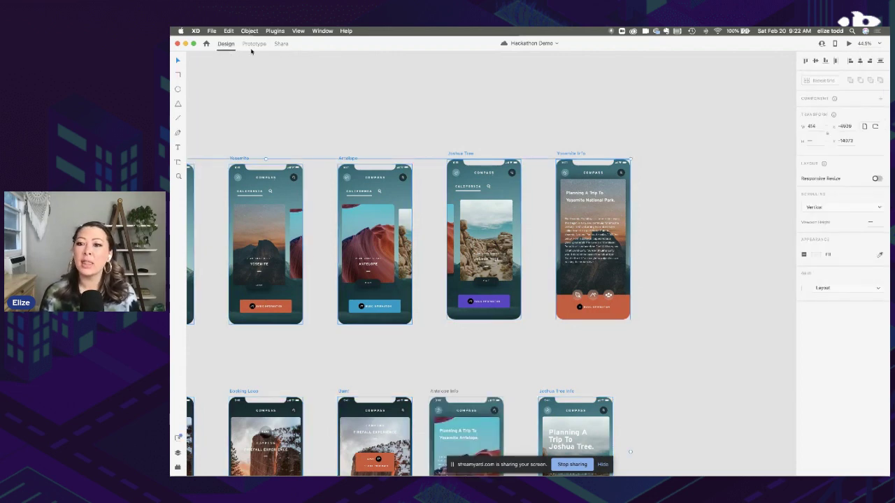
# Browse the available XD plugins and search them for "quick mockup"
pyautogui.scroll(-10, 492, 105)
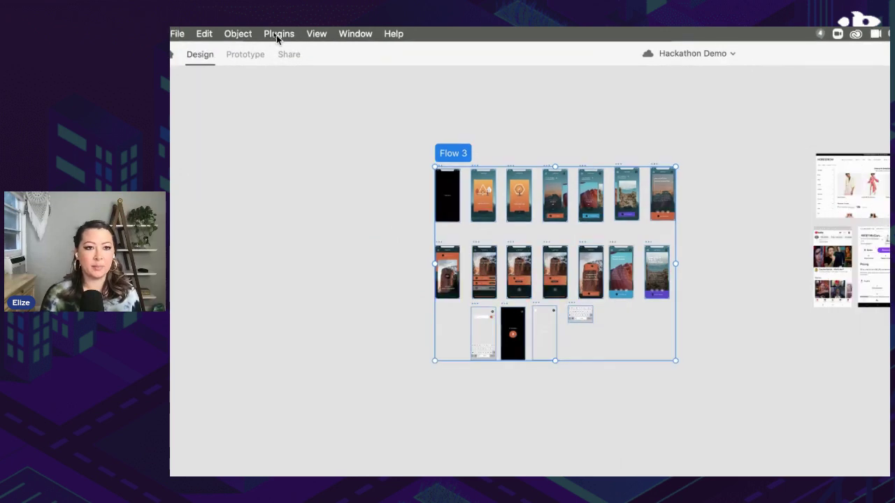
pyautogui.click(278, 35)
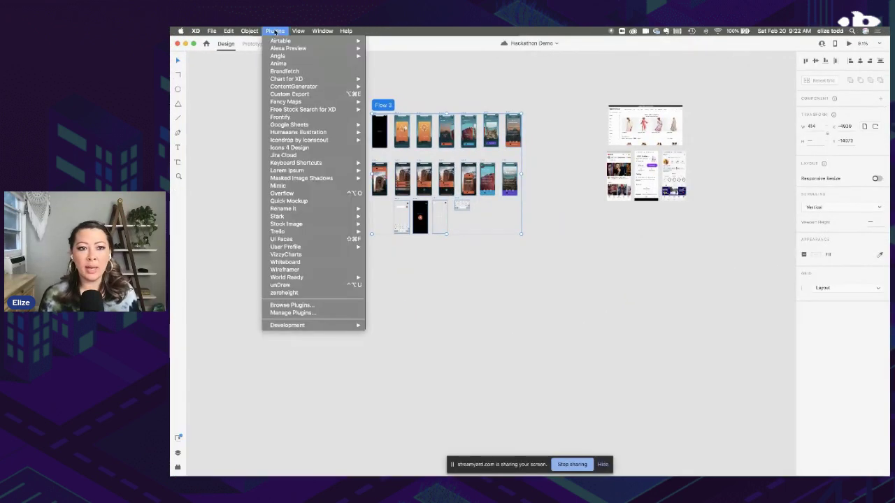
pyautogui.click(292, 306)
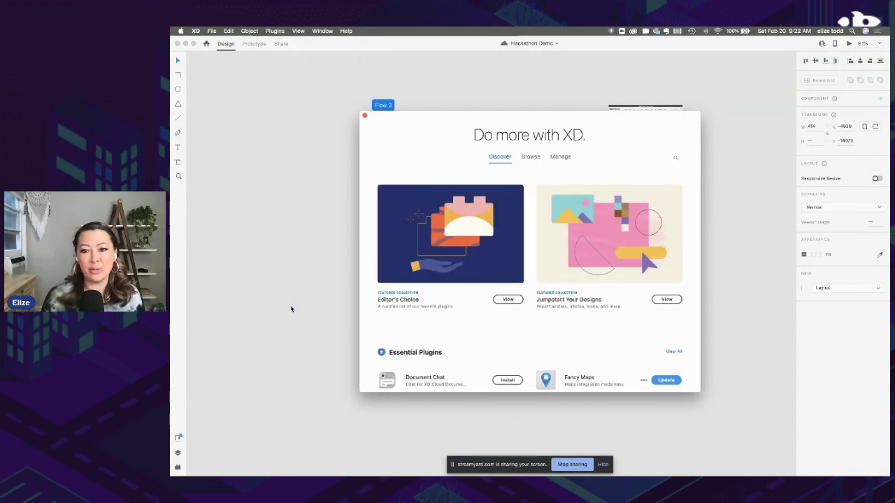
pyautogui.click(674, 161)
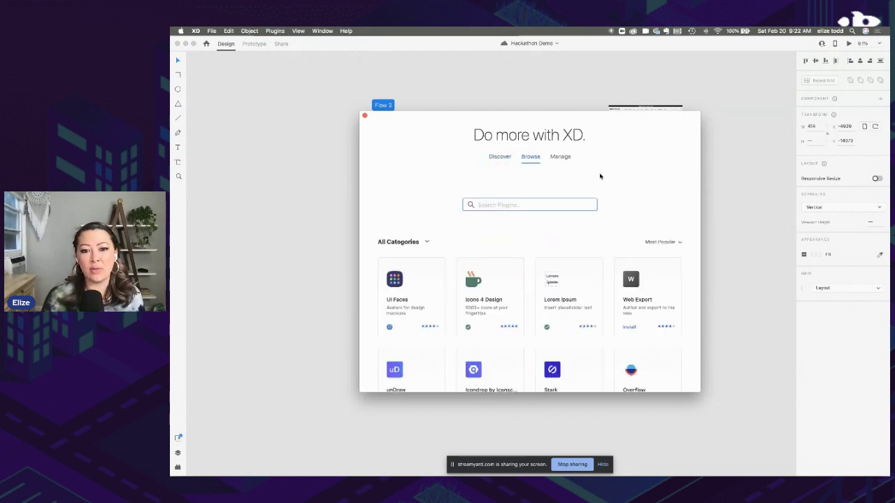
pyautogui.write('q')
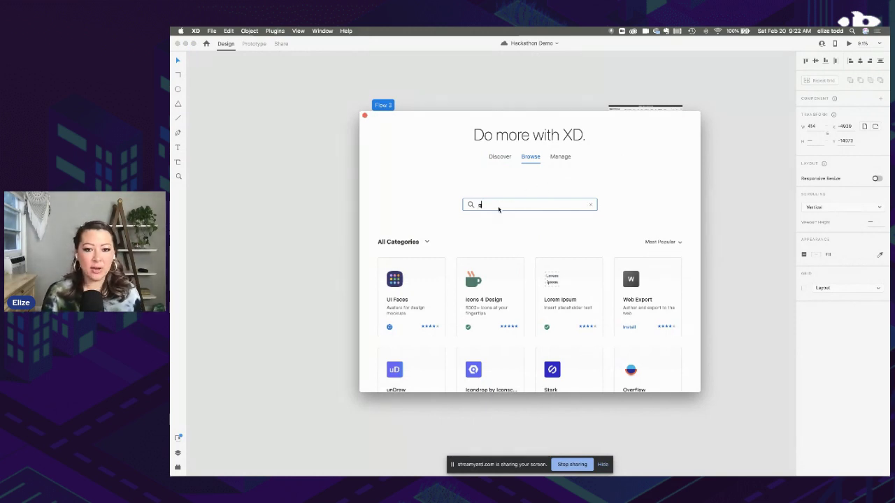
pyautogui.write('uick mo')
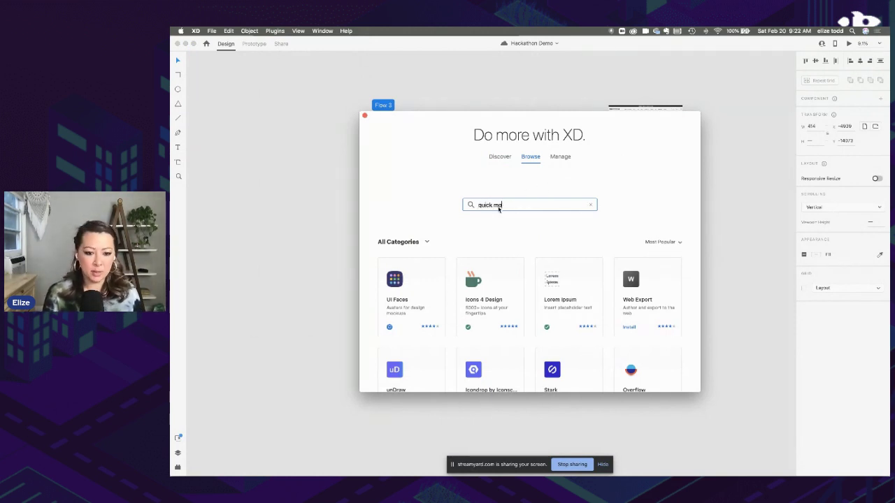
pyautogui.write('ck')
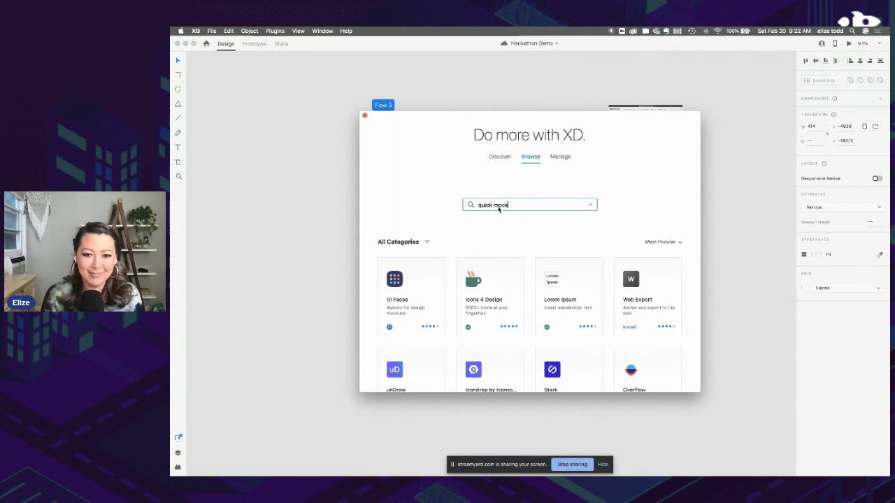
pyautogui.write('up')
pyautogui.press('Return')
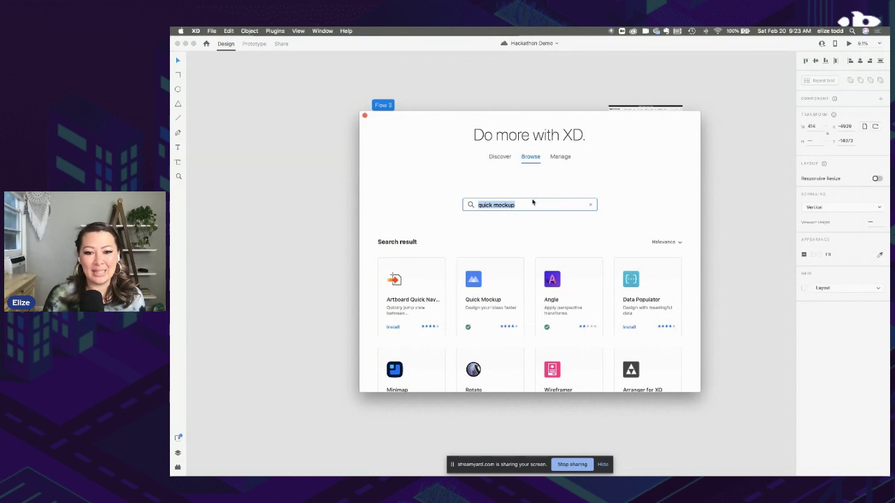
# Search the plugin library for "icons 4 design" and look through the matching plugins
pyautogui.press('BackSpace')
pyautogui.write('icons 4 design')
pyautogui.press('Return')
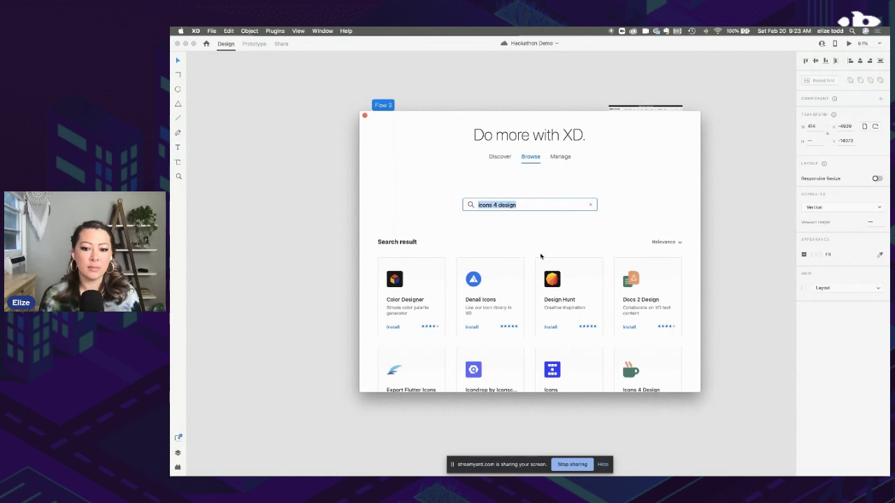
pyautogui.scroll(-3, 540, 256)
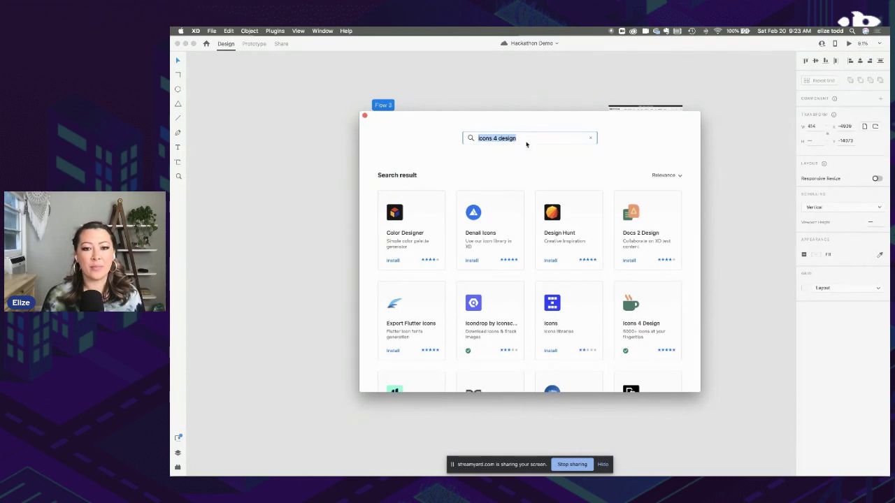
# Search the plugin library for "free stock", close the plugin browser and deselect the Compass artboards
pyautogui.write('free stock')
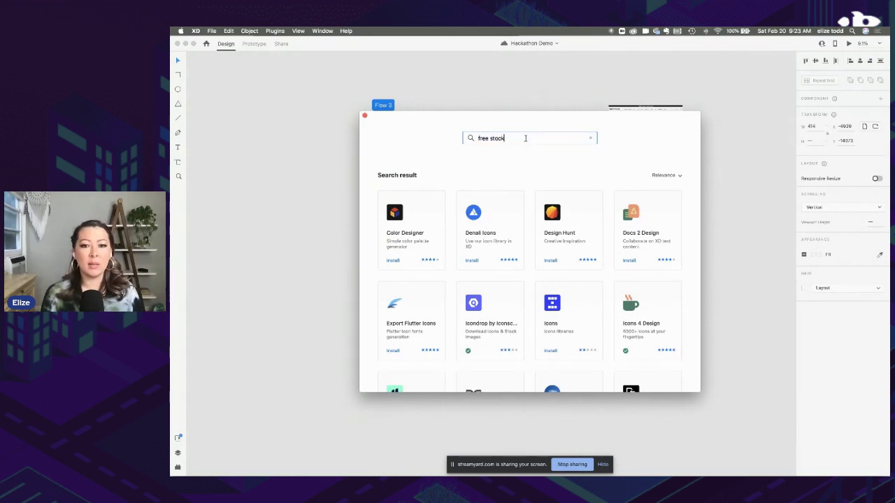
pyautogui.press('Return')
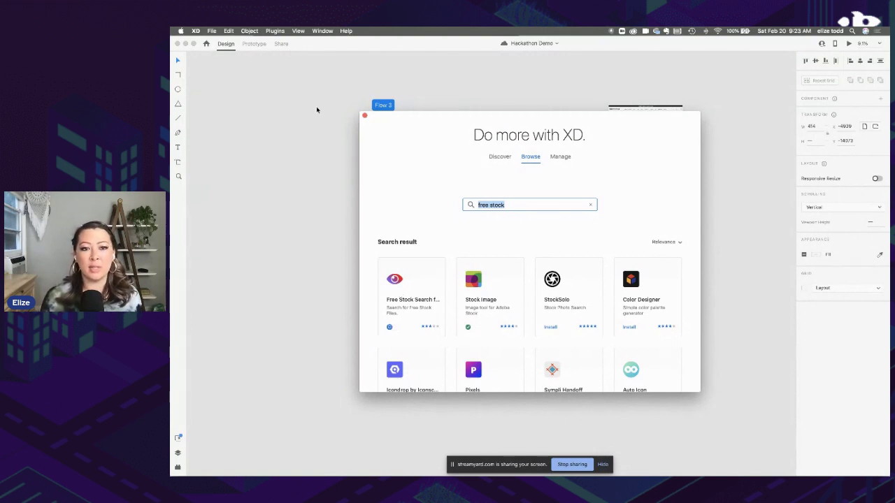
pyautogui.click(364, 115)
pyautogui.click(333, 230)
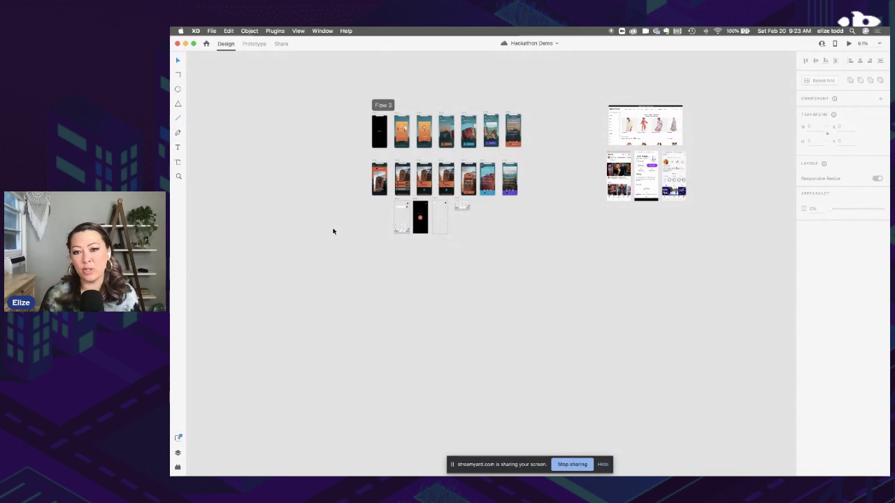
# Launch the Quick Mockup plugin beside an empty canvas area and pick the Minimal theme
pyautogui.scroll(-3, 333, 231)
pyautogui.scroll(-2, 333, 231)
pyautogui.hscroll(-5, 333, 230)
pyautogui.hscroll(-3, 332, 230)
pyautogui.scroll(-1, 313, 265)
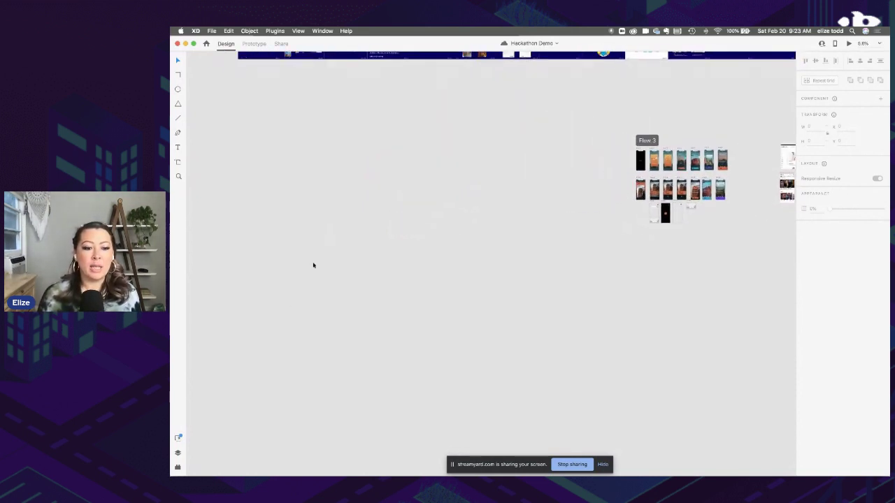
pyautogui.click(178, 468)
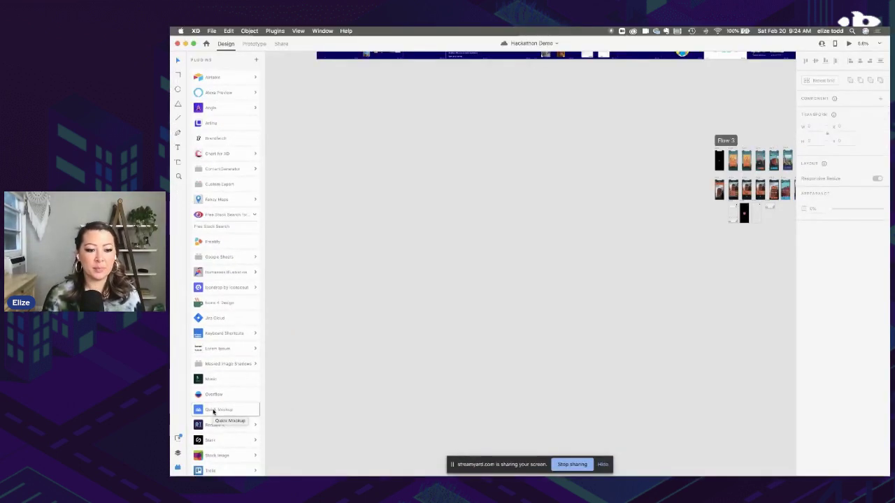
pyautogui.click(213, 410)
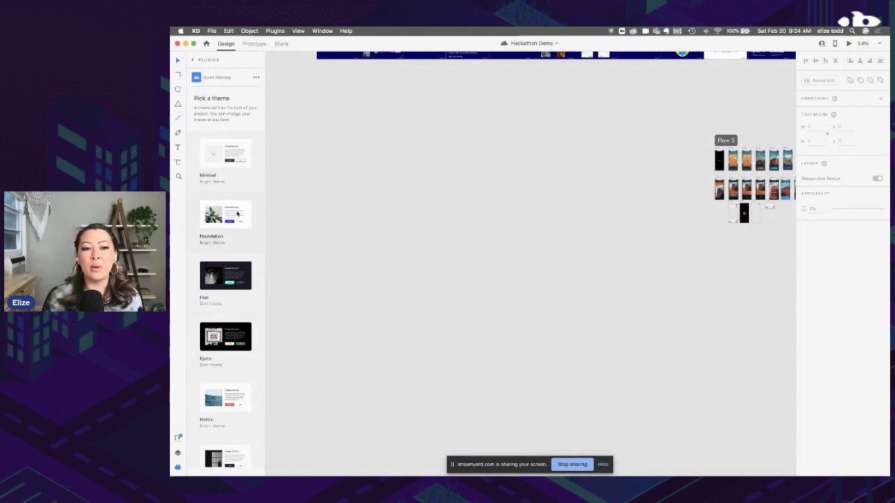
pyautogui.scroll(-2, 235, 297)
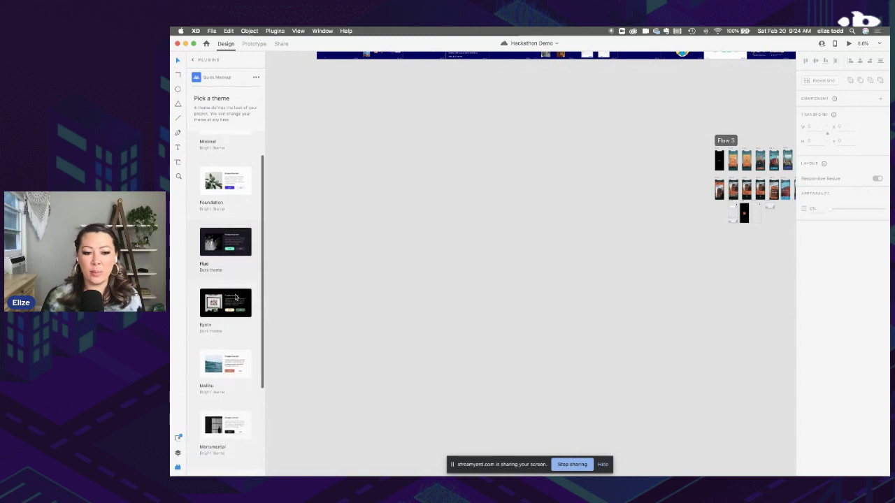
pyautogui.scroll(3, 235, 297)
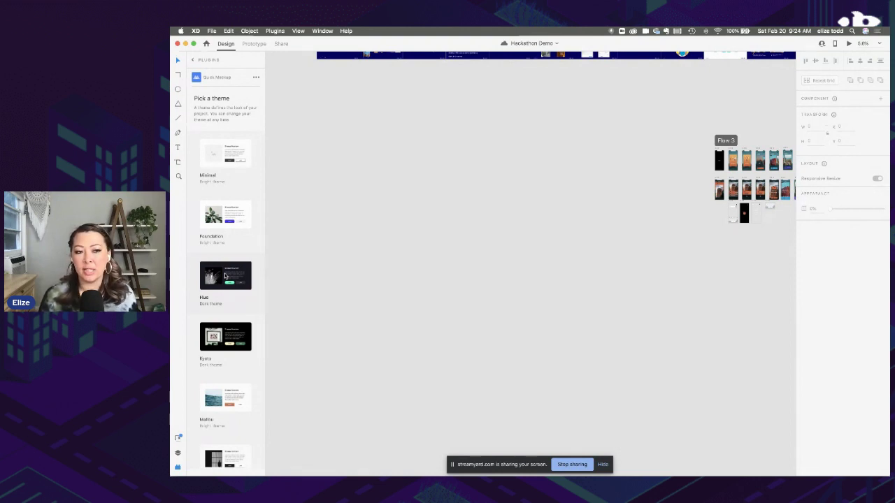
pyautogui.click(219, 165)
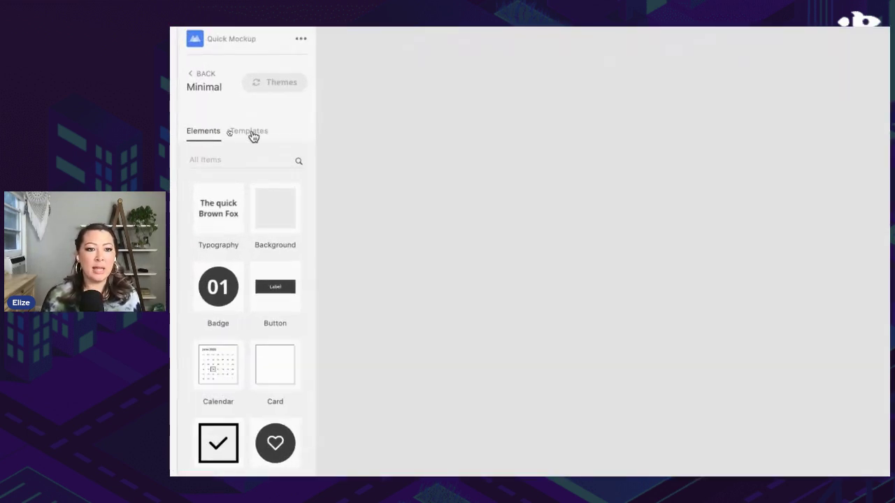
# Look at the Minimal theme's templates, then return to its elements
pyautogui.click(253, 137)
pyautogui.click(198, 133)
pyautogui.click(236, 136)
pyautogui.click(211, 135)
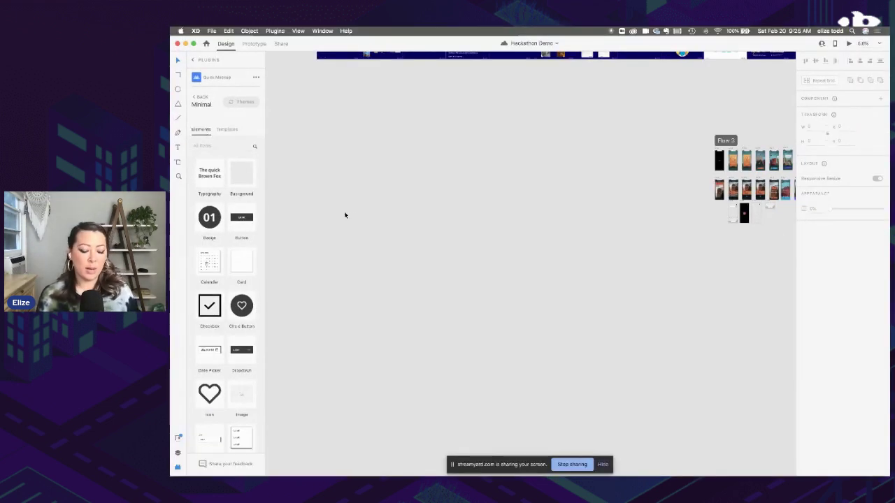
# Draw a custom artboard about 6350 × 6990 on the empty canvas and save the document
pyautogui.press('a')
pyautogui.moveTo(340, 172); pyautogui.dragTo(480, 327)
pyautogui.press('Escape')
pyautogui.click(383, 205)
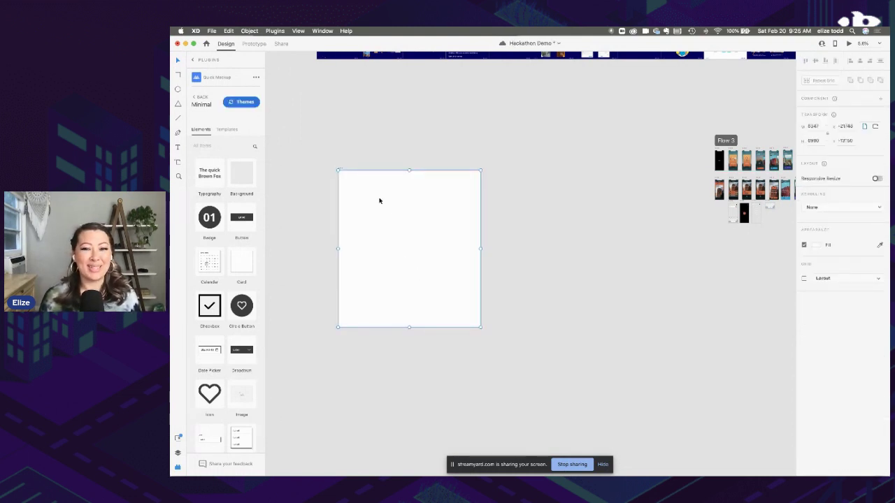
pyautogui.press('super+equal')
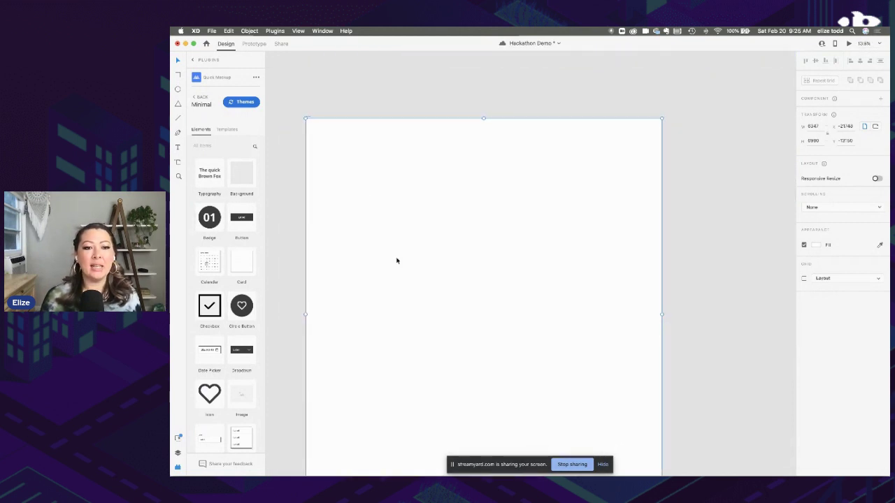
pyautogui.scroll(-2, 396, 260)
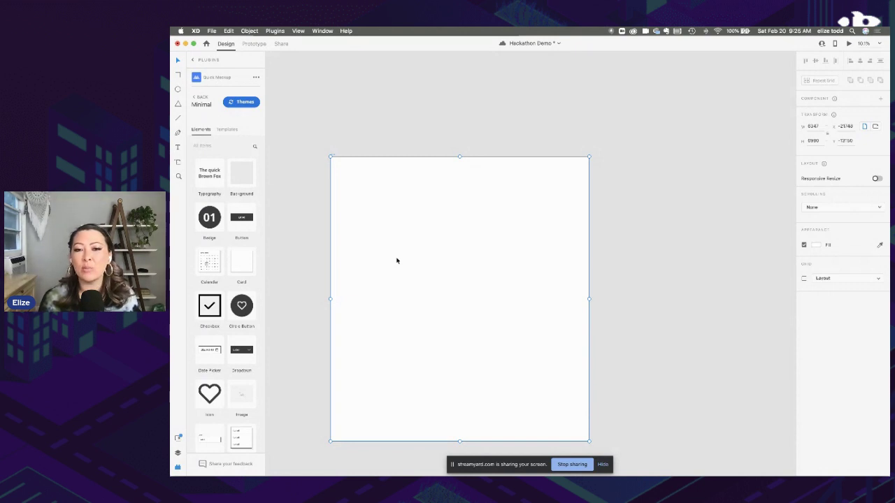
pyautogui.press('super+s')
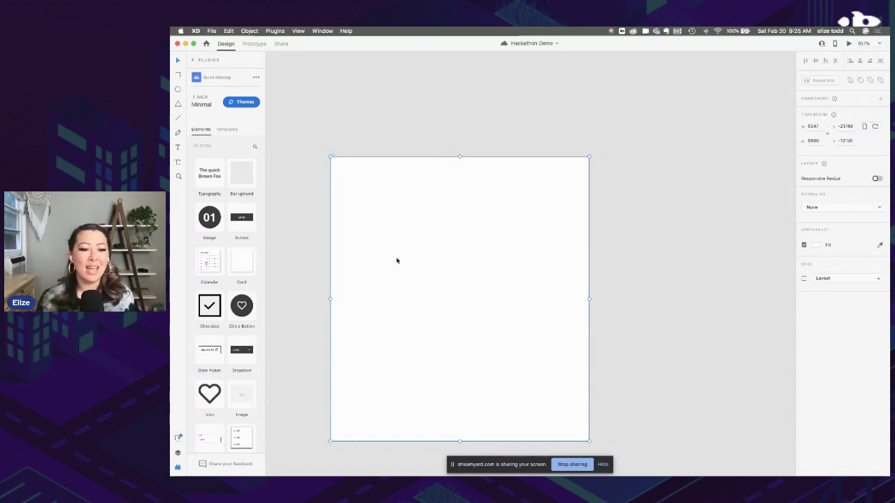
# Add an image placeholder from Quick Mockup to the new artboard and return to the Minimal theme's elements
pyautogui.click(241, 394)
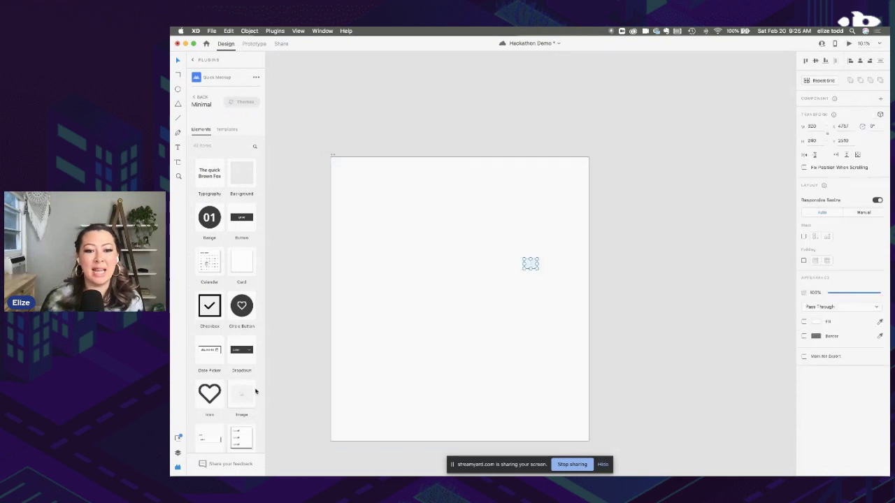
pyautogui.scroll(5, 480, 308)
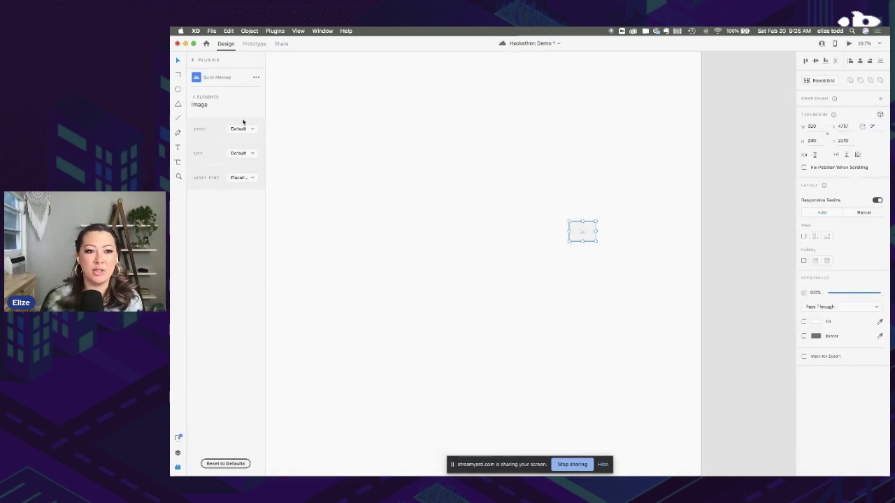
pyautogui.click(194, 60)
pyautogui.scroll(-3, 232, 440)
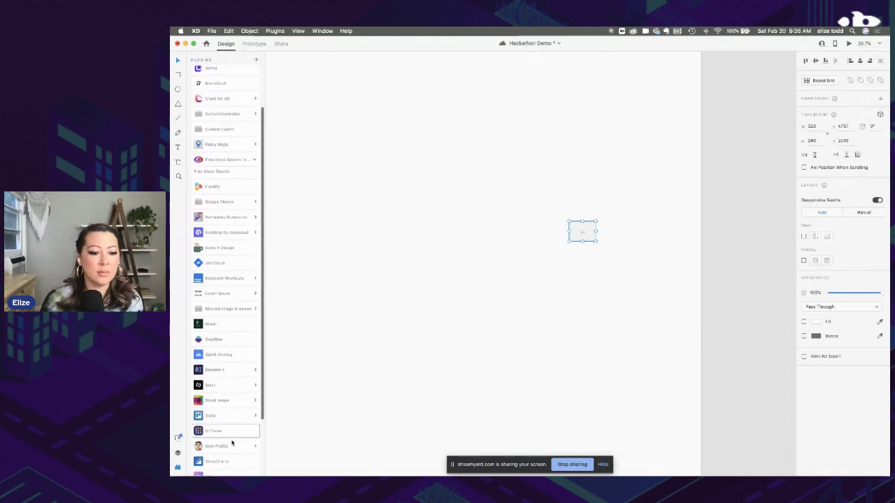
pyautogui.click(219, 331)
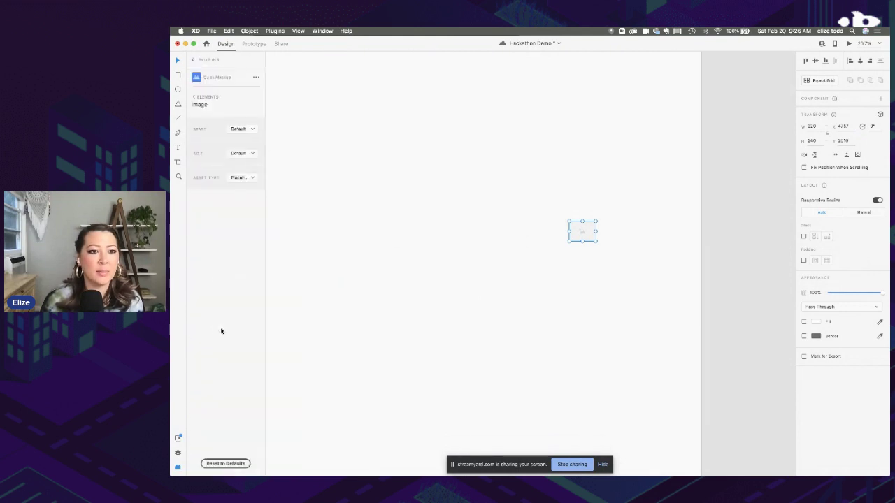
pyautogui.click(195, 98)
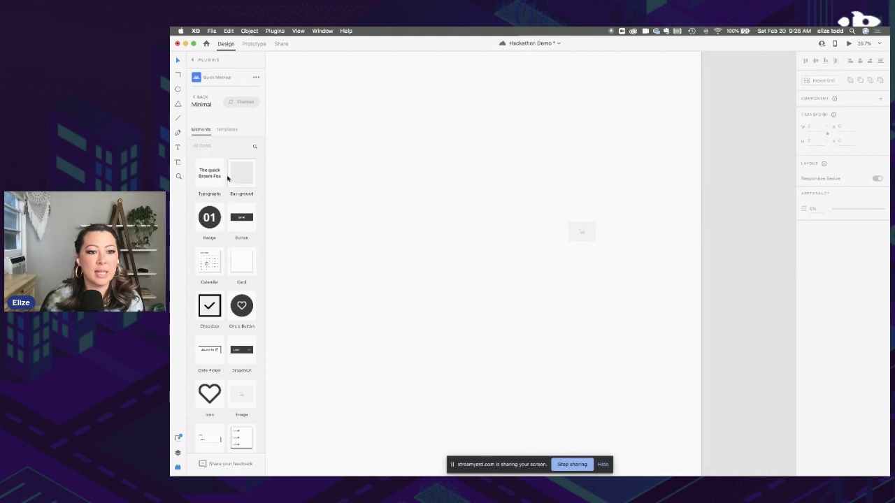
# Add a typography element, place it just below the image placeholder and widen its text box to about 340
pyautogui.click(209, 175)
pyautogui.scroll(5, 551, 272)
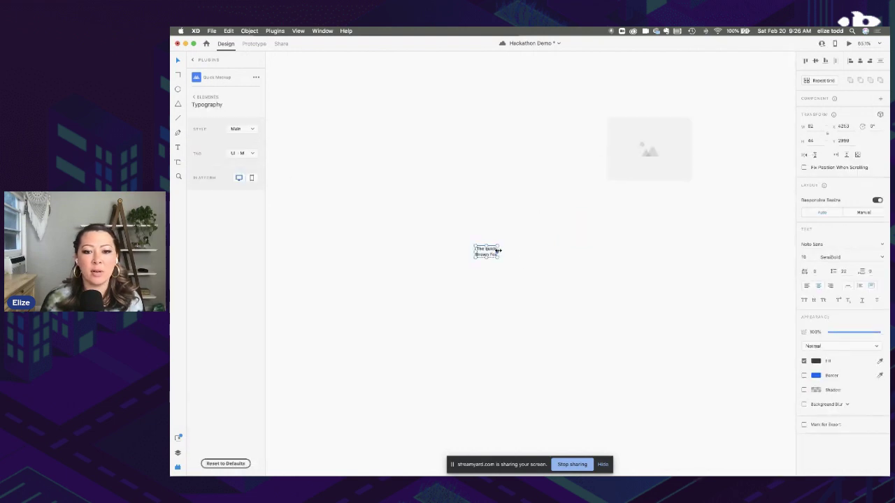
pyautogui.moveTo(487, 250); pyautogui.dragTo(701, 194)
# Replace the typography element's text with "The website" and centre it under the image placeholder
pyautogui.doubleClick(659, 195)
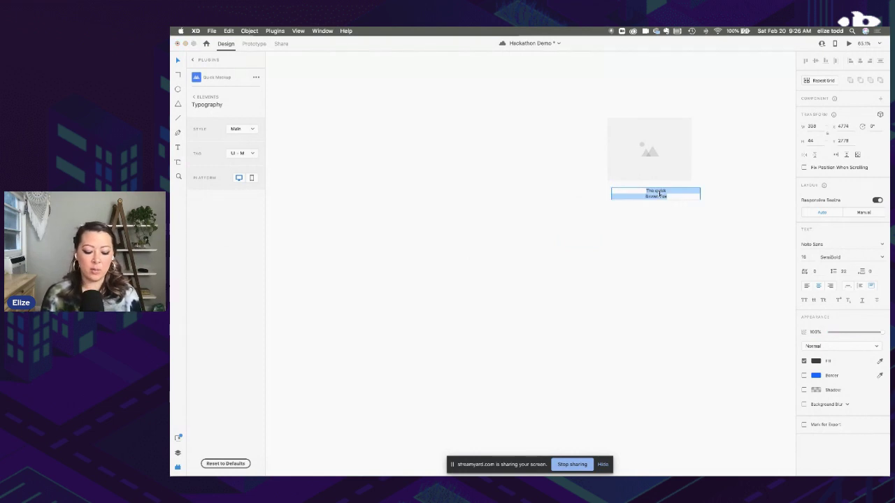
pyautogui.write('The')
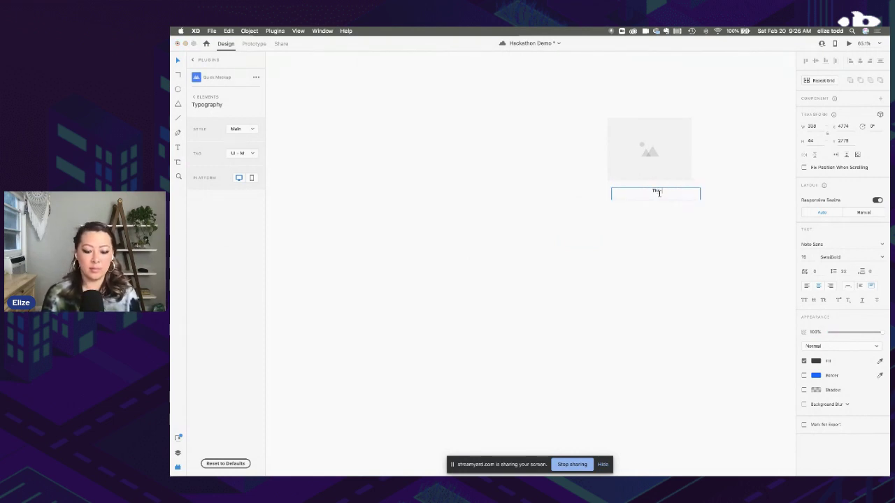
pyautogui.write(' website')
pyautogui.press('Escape')
pyautogui.scroll(-5, 657, 194)
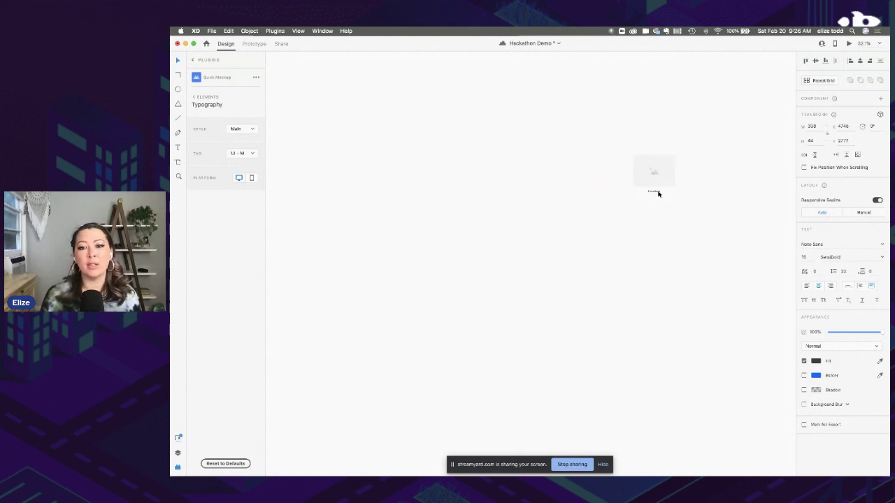
# Shrink the custom artboard to about 4620 × 4680
pyautogui.scroll(-5, 678, 170)
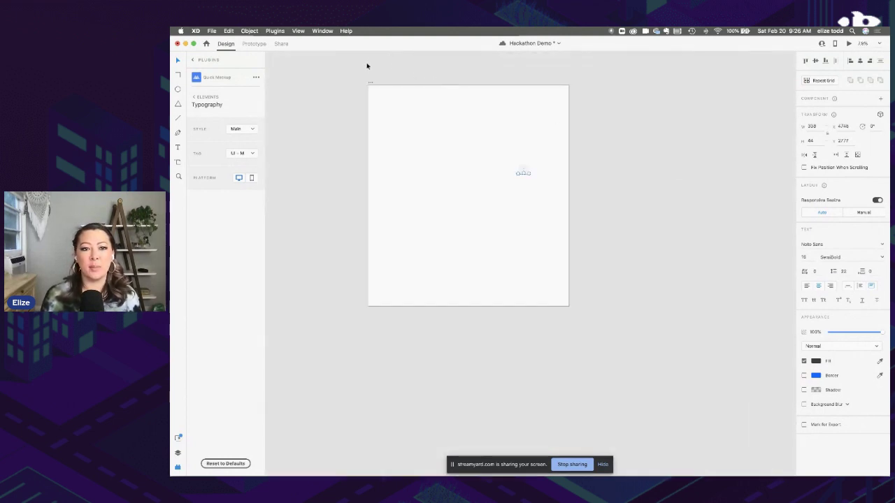
pyautogui.click(370, 84)
pyautogui.moveTo(368, 306); pyautogui.dragTo(422, 233)
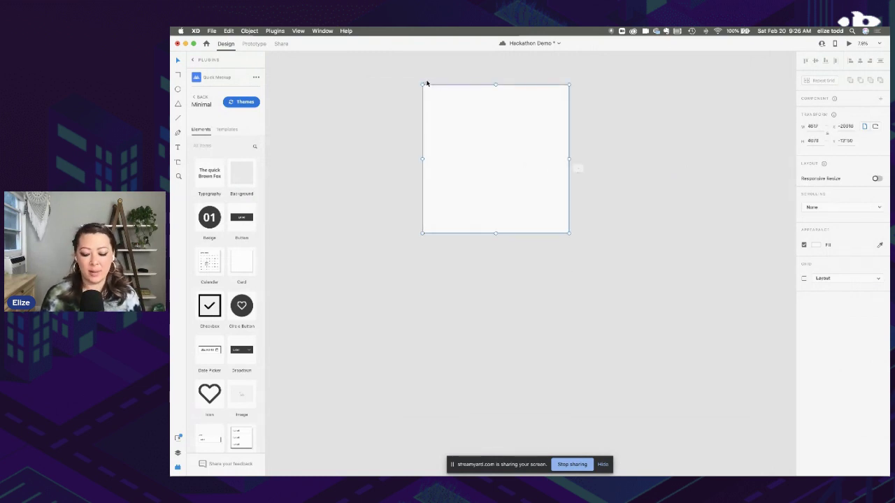
# Delete the custom artboard and the image and text elements left over from it, leaving that canvas area empty
pyautogui.press('Delete')
pyautogui.moveTo(450, 91); pyautogui.dragTo(659, 241)
pyautogui.press('Delete')
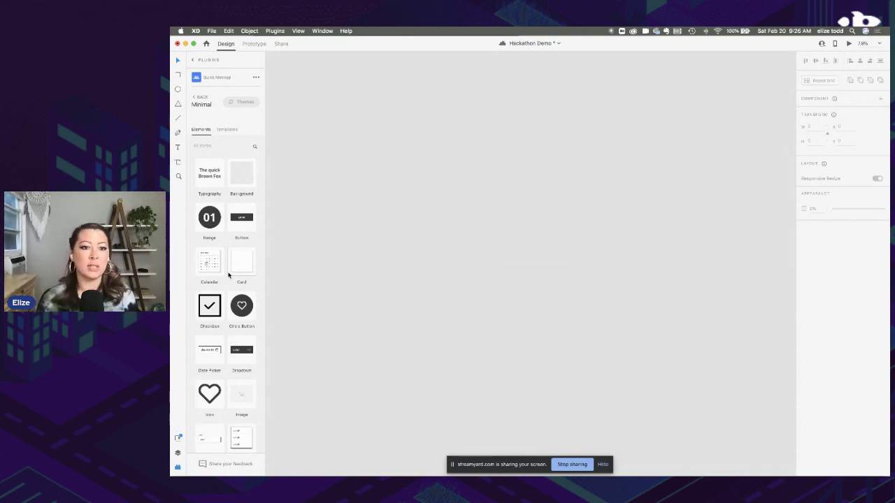
# Browse the Minimal theme's desktop templates in Quick Mockup and add the Classic Home template
pyautogui.click(227, 129)
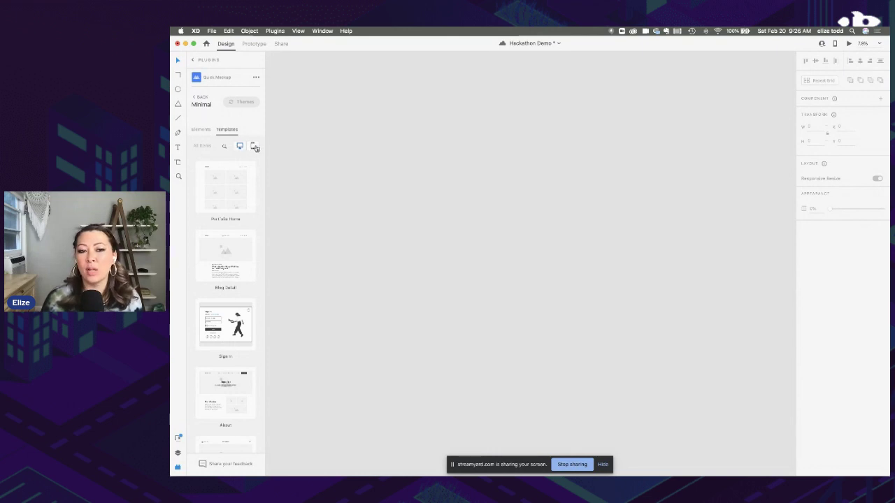
pyautogui.scroll(-3, 231, 233)
pyautogui.scroll(-8, 233, 230)
pyautogui.scroll(-7, 234, 234)
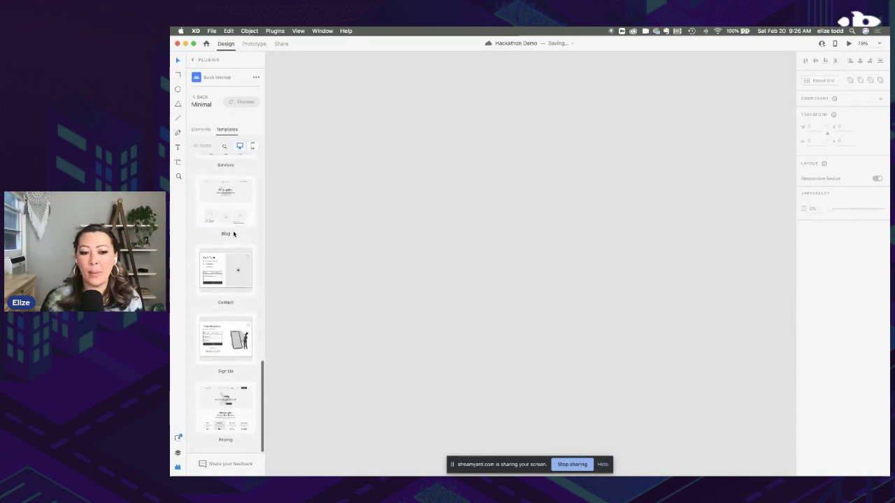
pyautogui.scroll(4, 233, 234)
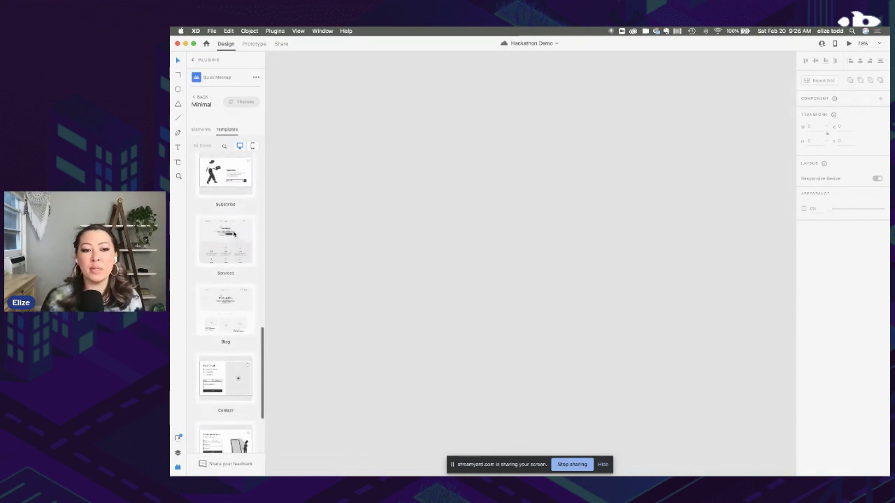
pyautogui.scroll(5, 233, 234)
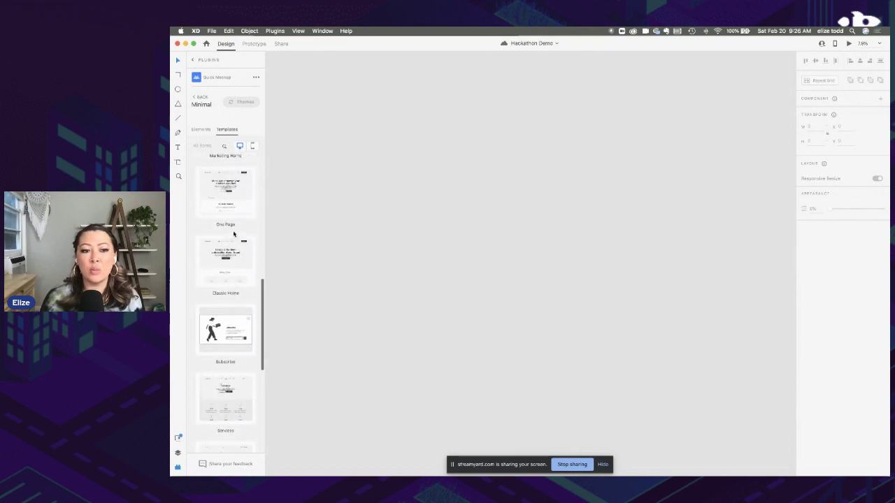
pyautogui.click(227, 300)
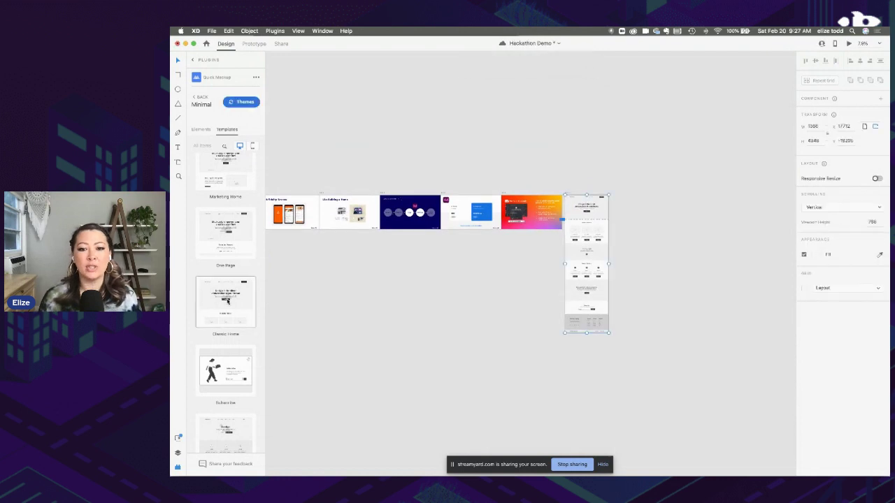
# Move the desktop Classic Home artboard away from the neighbouring slides, to an X position of about 19432
pyautogui.scroll(5, 587, 202)
pyautogui.scroll(-3, 587, 202)
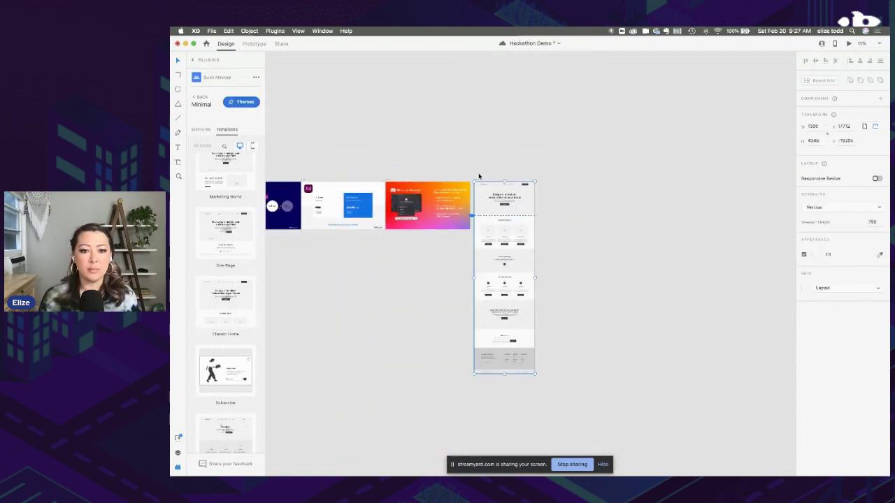
pyautogui.moveTo(476, 182); pyautogui.dragTo(551, 182)
pyautogui.scroll(6, 551, 182)
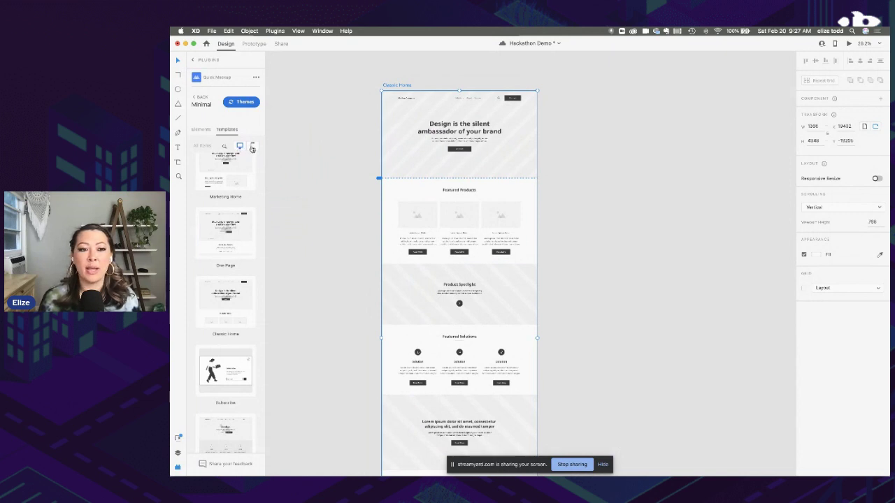
# Search the mobile templates for "home" and add the mobile Classic Home template beside the desktop one
pyautogui.click(252, 146)
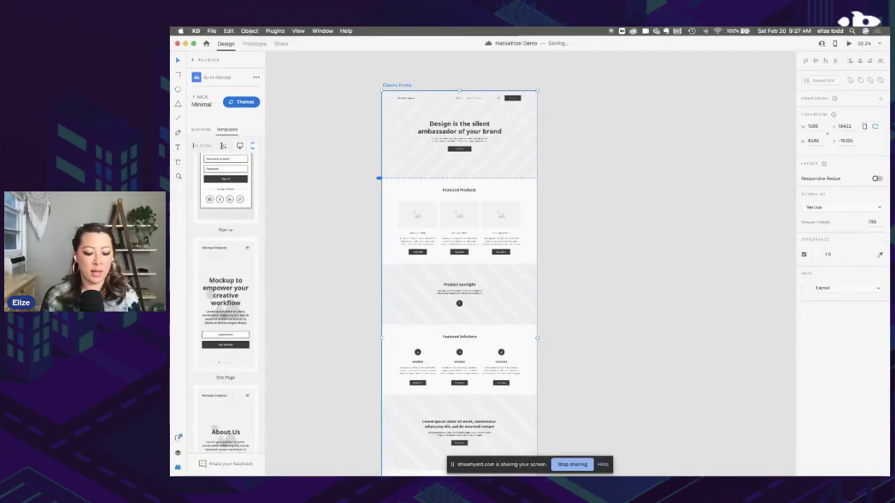
pyautogui.write('home')
pyautogui.click(222, 250)
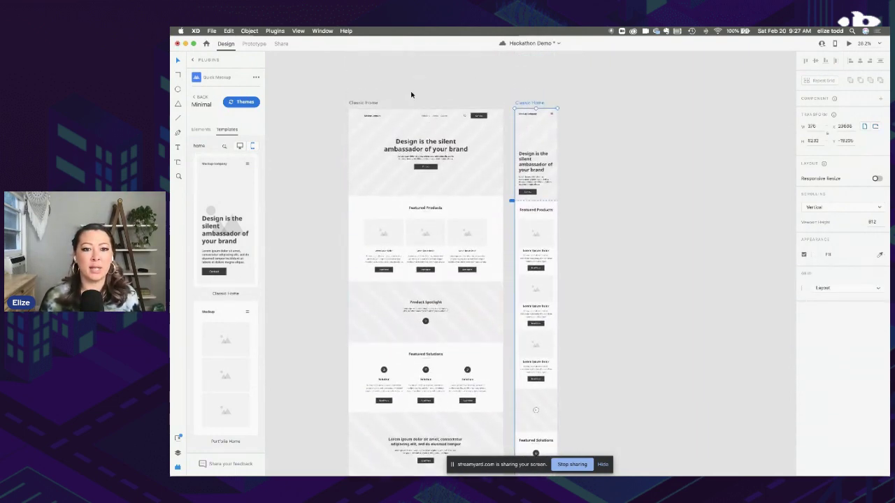
pyautogui.click(411, 94)
# Delete the Product Spotlight section from the desktop Classic Home page
pyautogui.scroll(2, 411, 95)
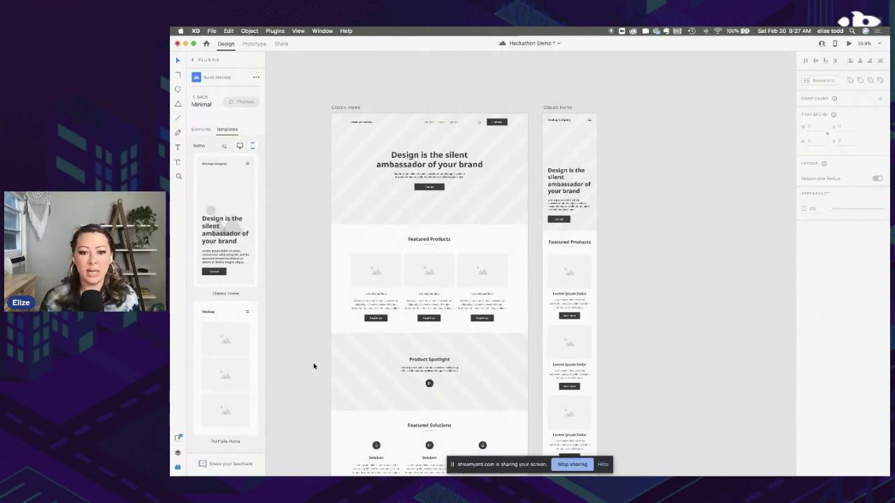
pyautogui.scroll(-5, 314, 366)
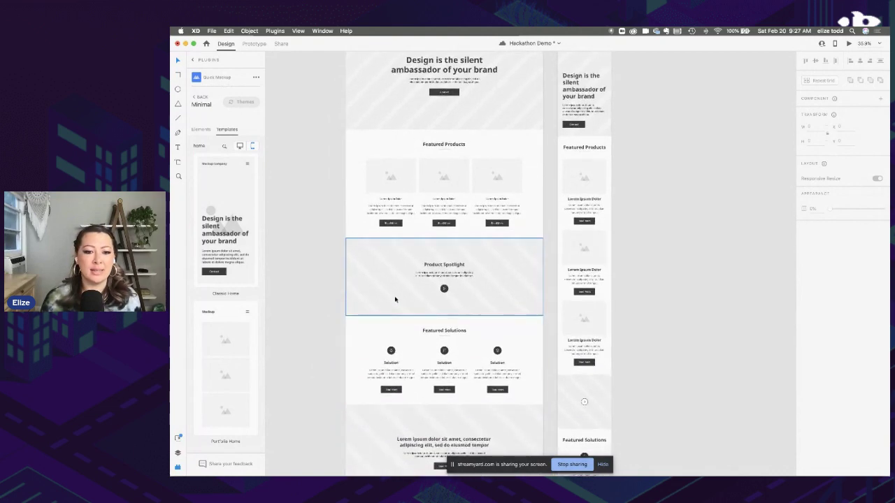
pyautogui.click(373, 272)
pyautogui.moveTo(328, 246); pyautogui.dragTo(487, 301)
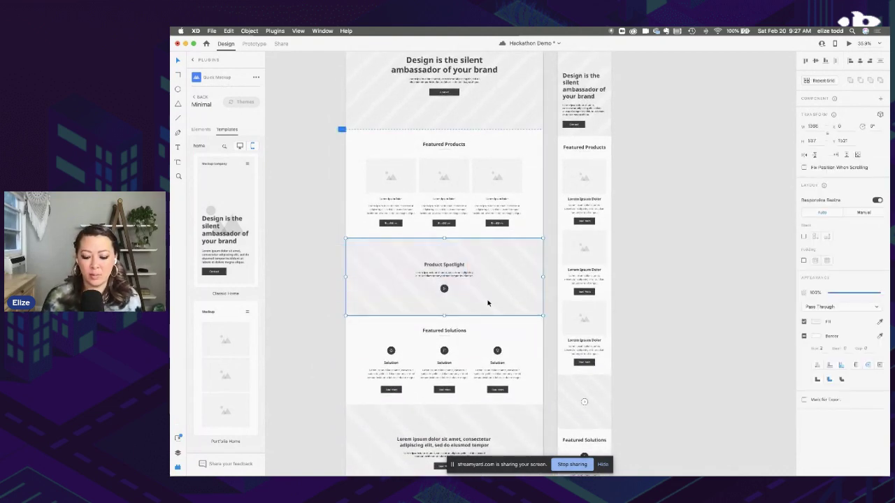
pyautogui.press('Delete')
# Move the lorem ipsum banner up beneath Featured Products and place the Featured Solutions section below the banner
pyautogui.scroll(-1, 487, 301)
pyautogui.scroll(-5, 488, 302)
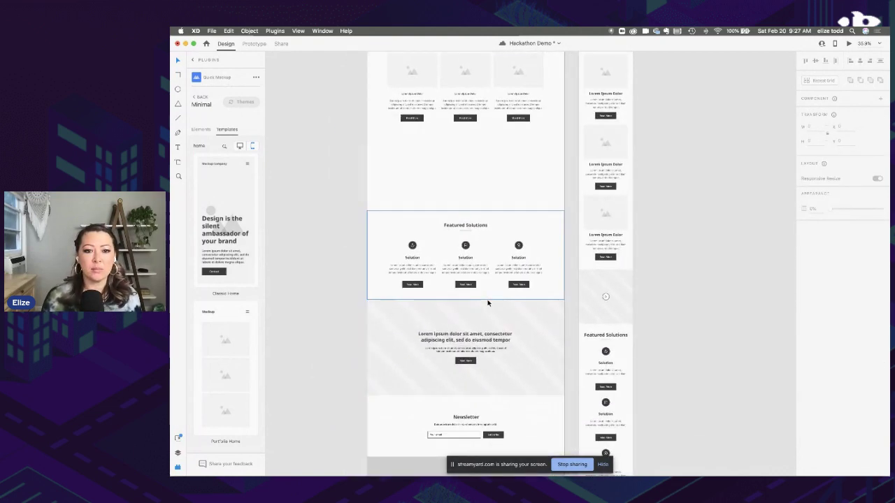
pyautogui.click(423, 224)
pyautogui.scroll(1, 422, 225)
pyautogui.scroll(-5, 424, 225)
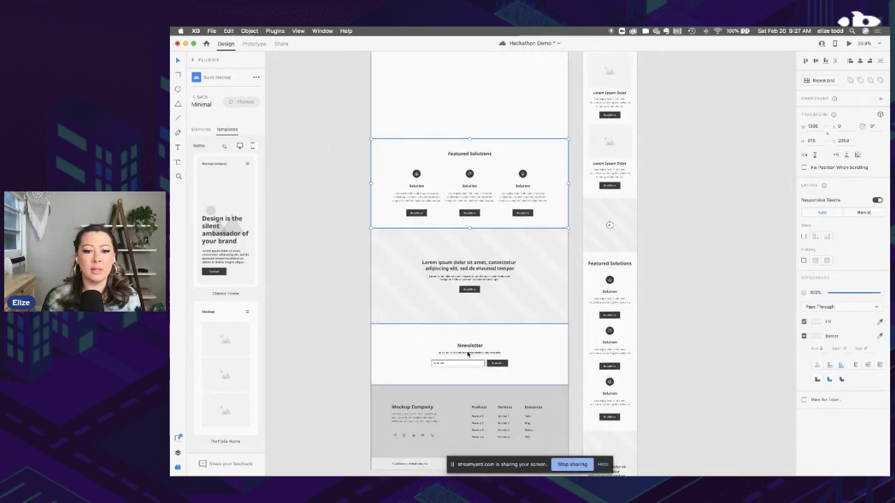
pyautogui.scroll(3, 462, 167)
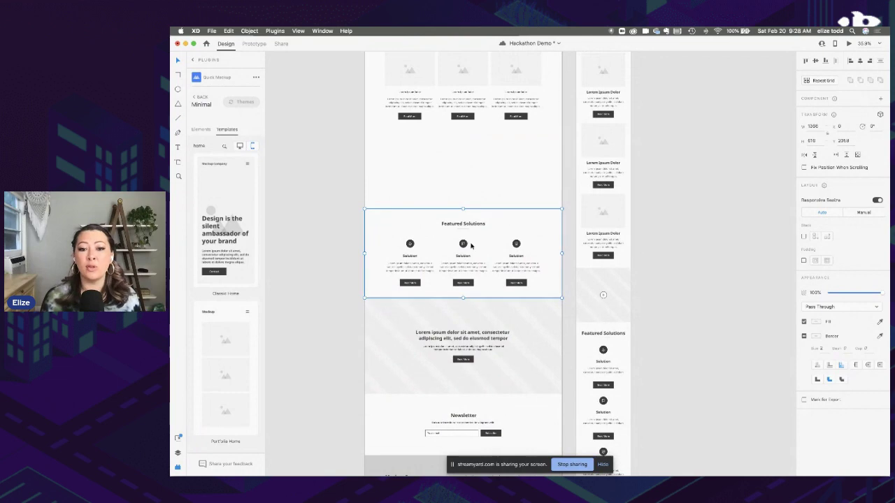
pyautogui.scroll(1, 470, 245)
pyautogui.scroll(-4, 460, 236)
pyautogui.moveTo(461, 234); pyautogui.dragTo(329, 216)
pyautogui.moveTo(418, 307); pyautogui.dragTo(419, 193)
pyautogui.moveTo(337, 230); pyautogui.dragTo(499, 270)
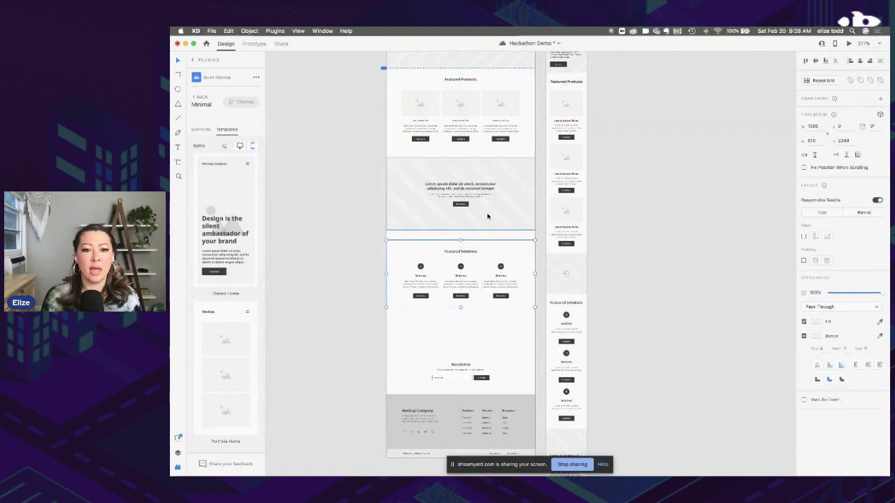
# Clear the search in the Minimal theme's elements and add an image placeholder to the left part of the lorem ipsum banner
pyautogui.scroll(3, 487, 217)
pyautogui.click(453, 171)
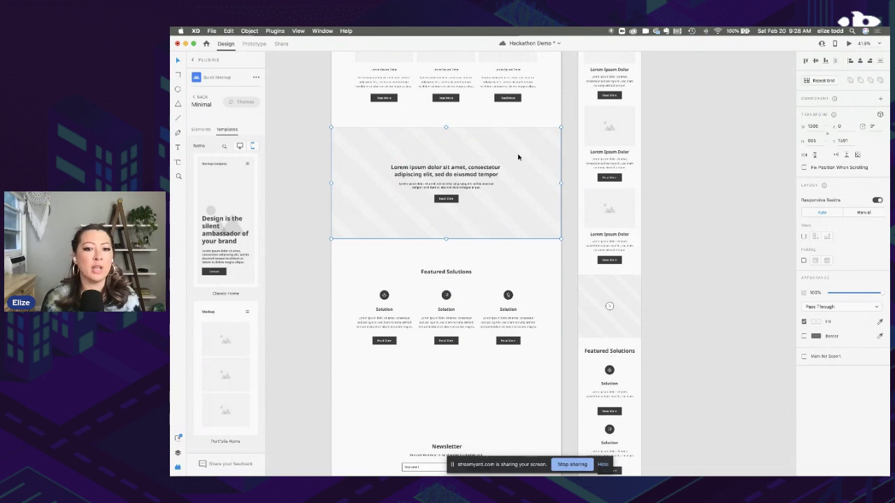
pyautogui.scroll(3, 488, 209)
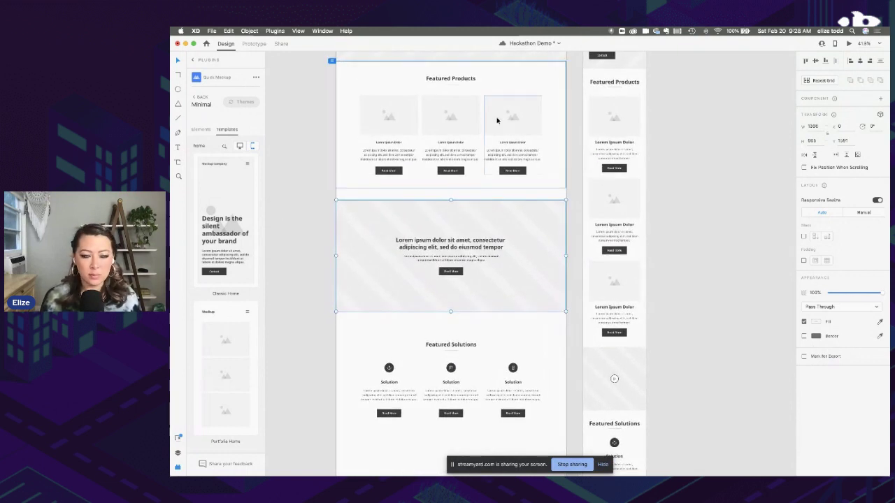
pyautogui.click(201, 130)
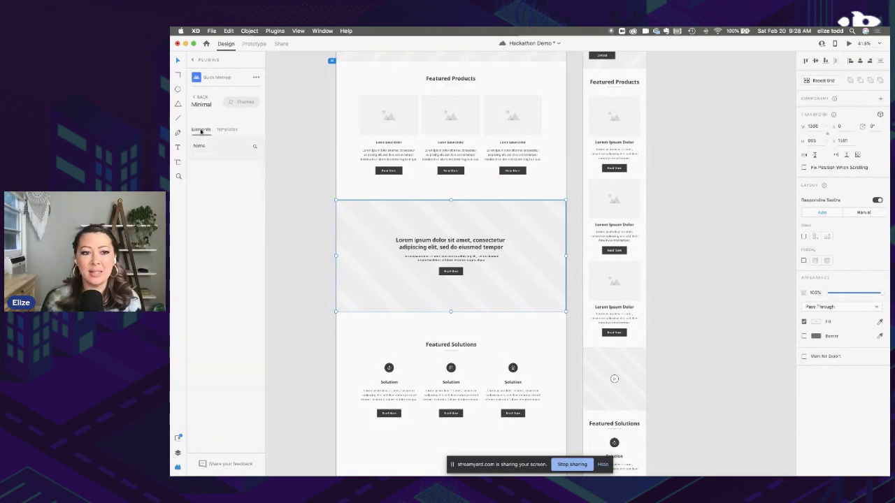
pyautogui.press('BackSpace')
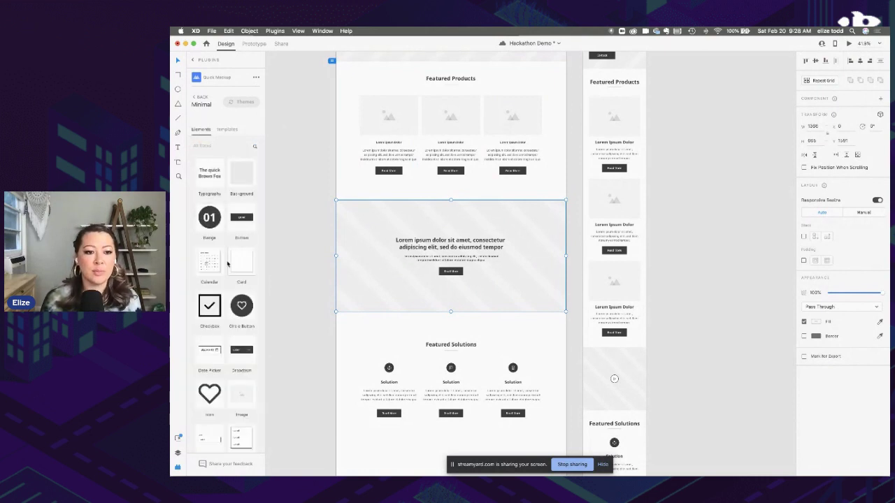
pyautogui.scroll(-2, 235, 307)
pyautogui.moveTo(242, 380); pyautogui.dragTo(382, 249)
pyautogui.click(414, 254)
# Shift the banner's heading and paragraph right of the image, narrow their text boxes and place the Read More button beneath them
pyautogui.doubleClick(461, 244)
pyautogui.moveTo(461, 260); pyautogui.dragTo(490, 261)
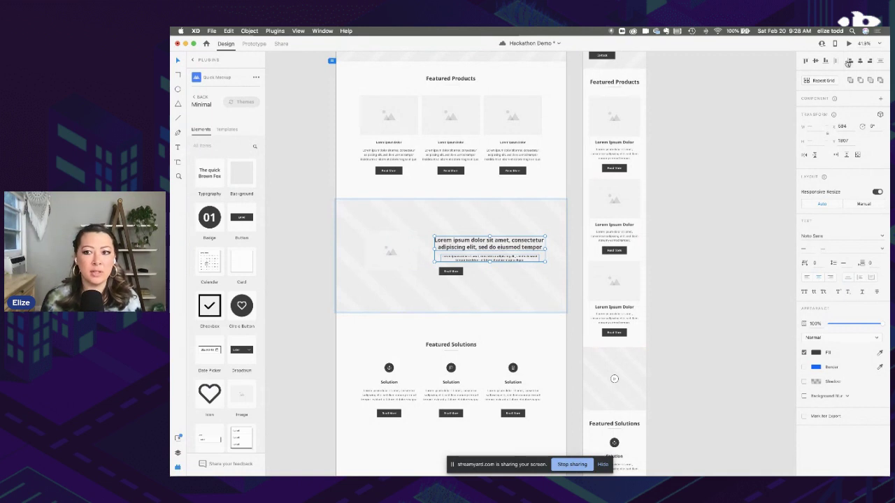
pyautogui.moveTo(545, 249); pyautogui.dragTo(528, 248)
pyautogui.click(452, 272)
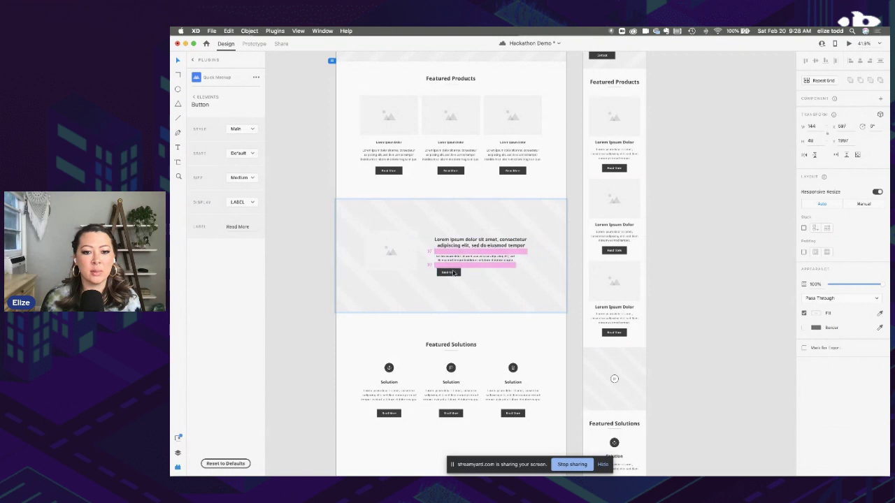
pyautogui.click(390, 249)
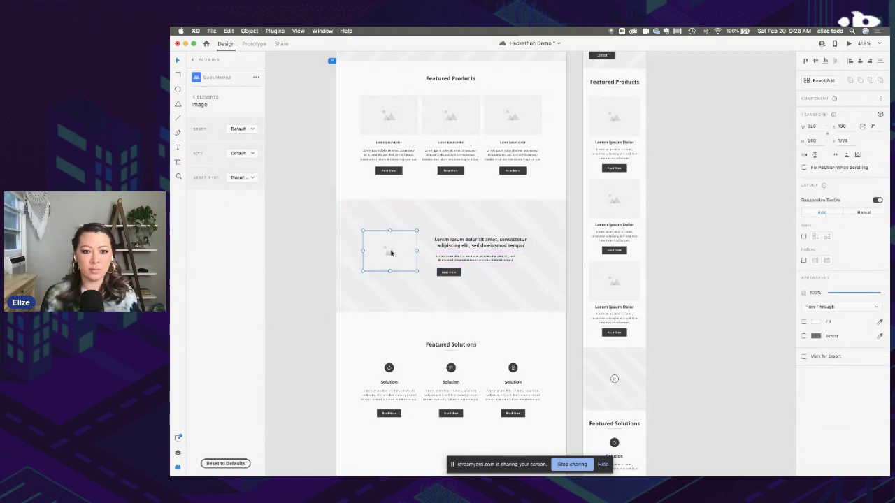
# Left-align the banner's heading and paragraph text and line up the Read More button with their left edge
pyautogui.click(459, 256)
pyautogui.click(459, 255)
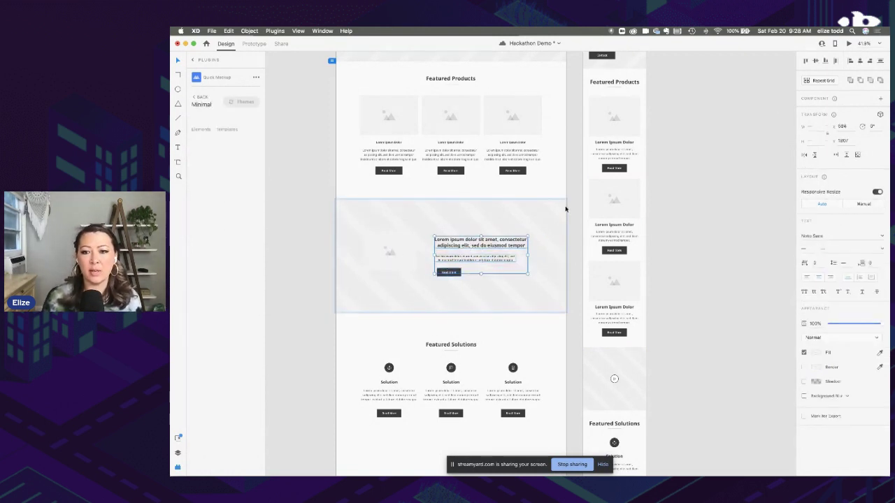
pyautogui.click(466, 274)
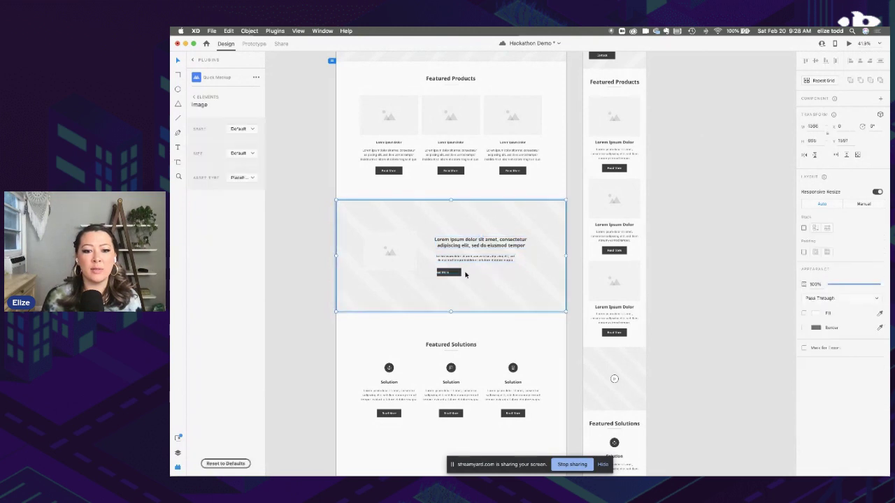
pyautogui.scroll(5, 458, 272)
pyautogui.click(455, 253)
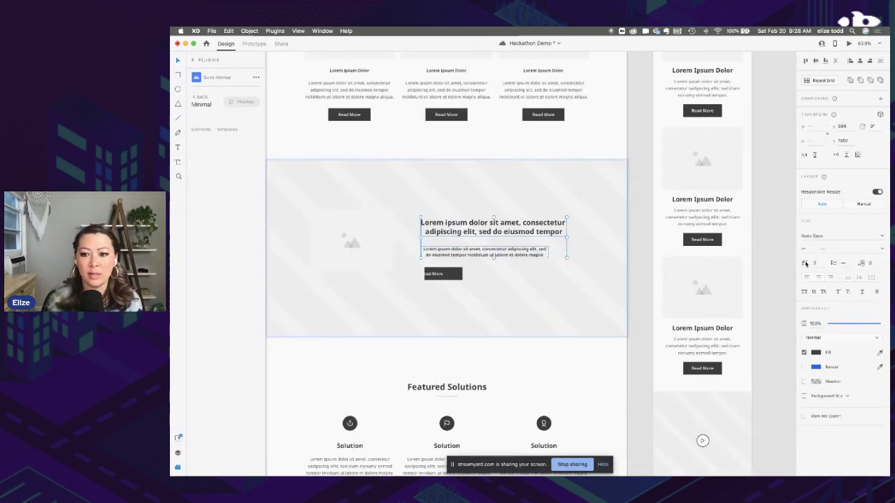
pyautogui.click(807, 277)
pyautogui.click(442, 274)
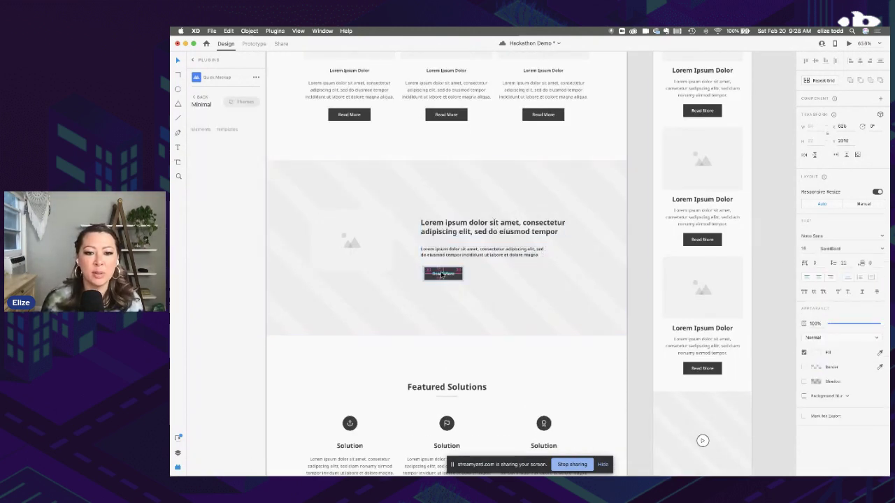
pyautogui.click(441, 274)
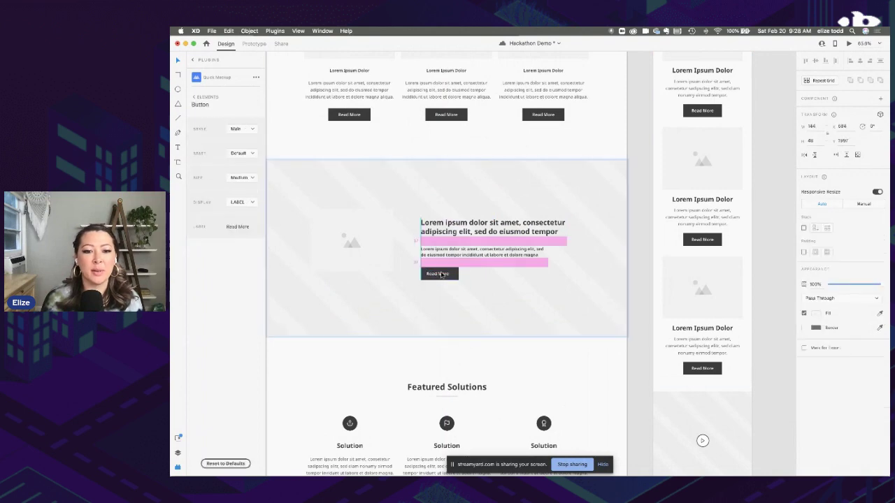
# Delete the Newsletter section from the desktop Classic Home page
pyautogui.scroll(-3, 441, 273)
pyautogui.scroll(-5, 440, 274)
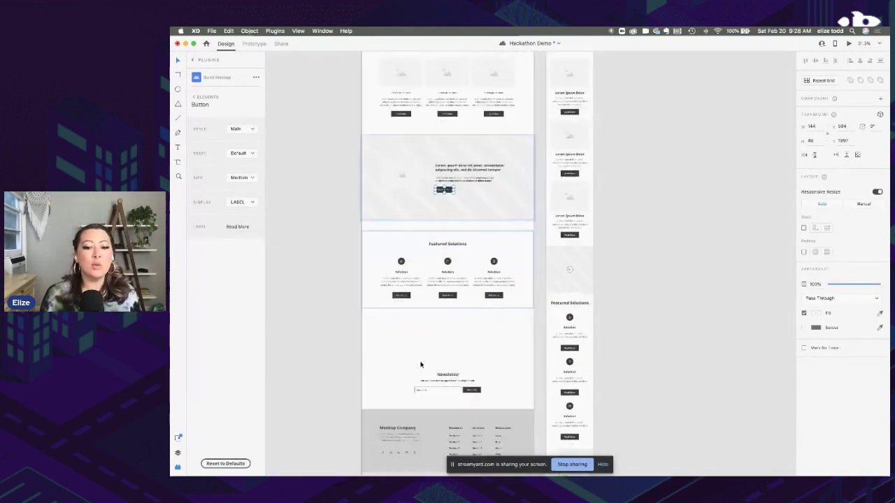
pyautogui.click(428, 329)
pyautogui.press('Delete')
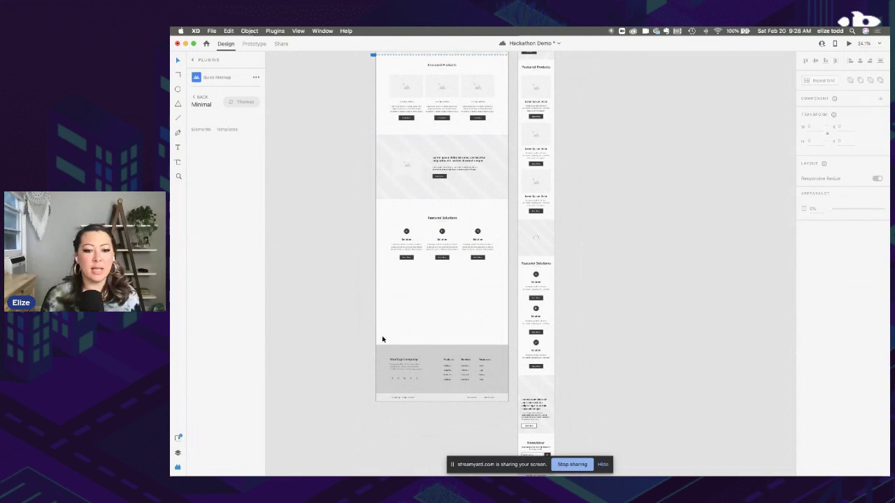
# Move the footer up beneath the Featured Solutions section and shorten the desktop artboard to end at the footer
pyautogui.click(476, 384)
pyautogui.moveTo(475, 381); pyautogui.dragTo(473, 316)
pyautogui.scroll(-3, 482, 294)
pyautogui.click(417, 106)
pyautogui.moveTo(457, 413); pyautogui.dragTo(455, 364)
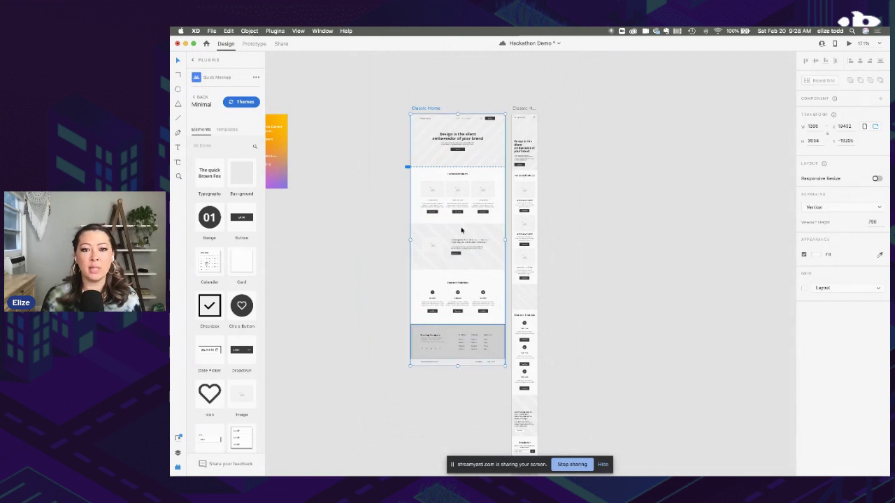
# Replace the desktop page's hero heading with "Music Site for Music Lovers"
pyautogui.scroll(5, 457, 224)
pyautogui.click(453, 159)
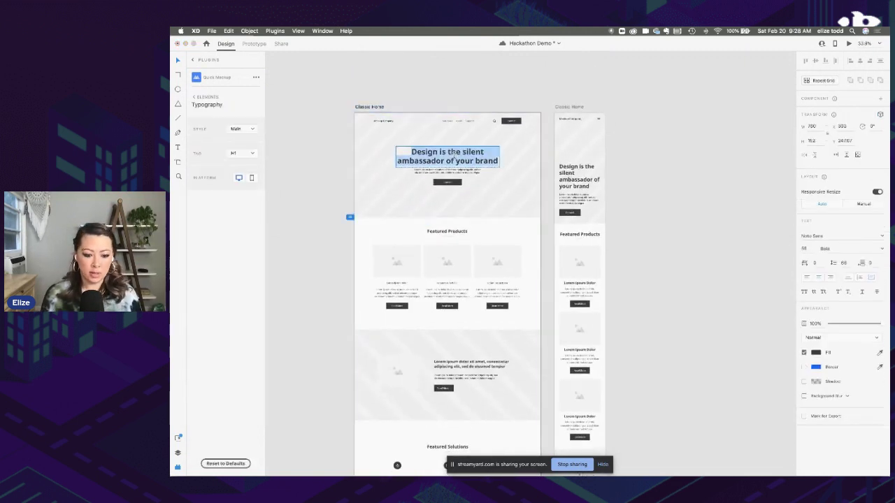
pyautogui.write('Music Site for Music Lovers')
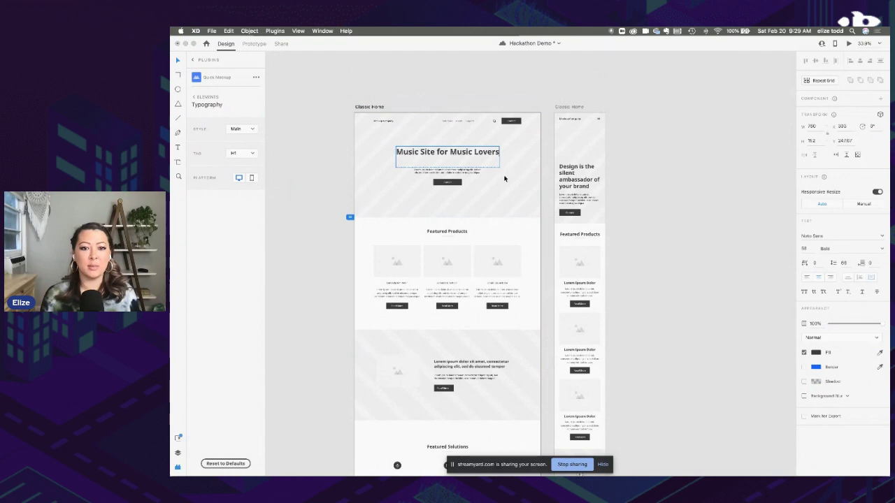
pyautogui.press('Escape')
pyautogui.scroll(4, 441, 139)
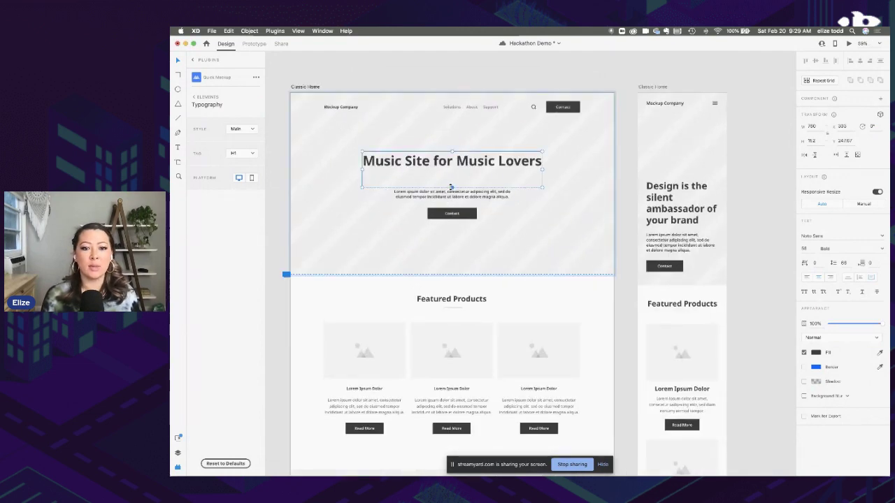
# Lower the desktop hero heading to its paragraph and give the mobile page the same heading, "Music Site for Music Lovers", just above its paragraph
pyautogui.doubleClick(450, 162)
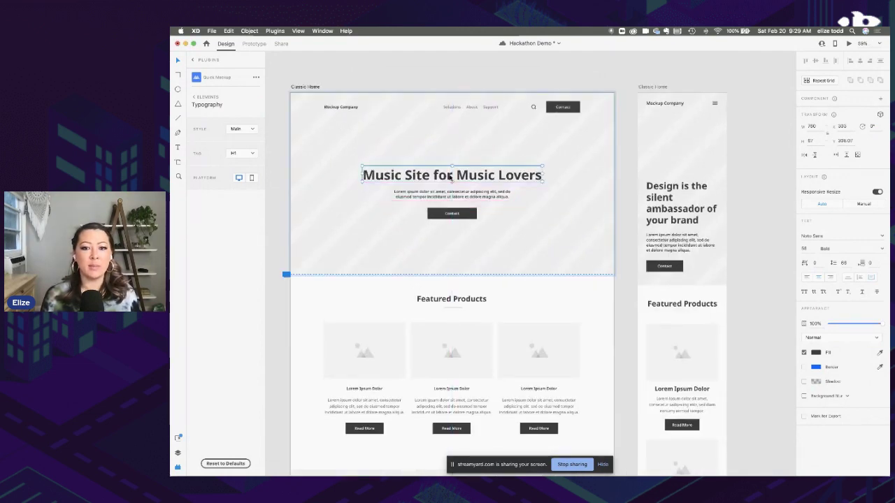
pyautogui.scroll(-4, 450, 171)
pyautogui.press('super+c')
pyautogui.click(580, 194)
pyautogui.doubleClick(579, 193)
pyautogui.doubleClick(577, 192)
pyautogui.press('super+v')
pyautogui.press('Escape')
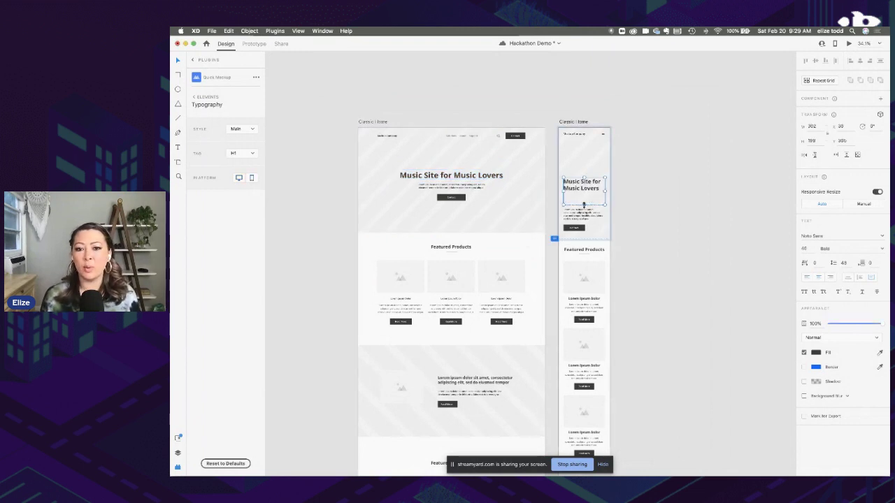
pyautogui.moveTo(581, 183); pyautogui.dragTo(580, 195)
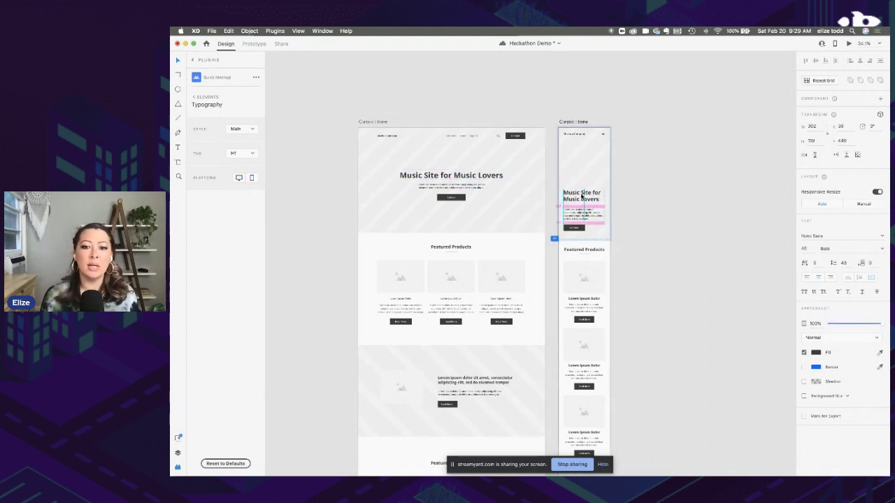
# Rearrange the mobile page's sections below Featured Products so the text banner sits directly above Featured Solutions
pyautogui.scroll(-3, 581, 197)
pyautogui.scroll(-3, 581, 197)
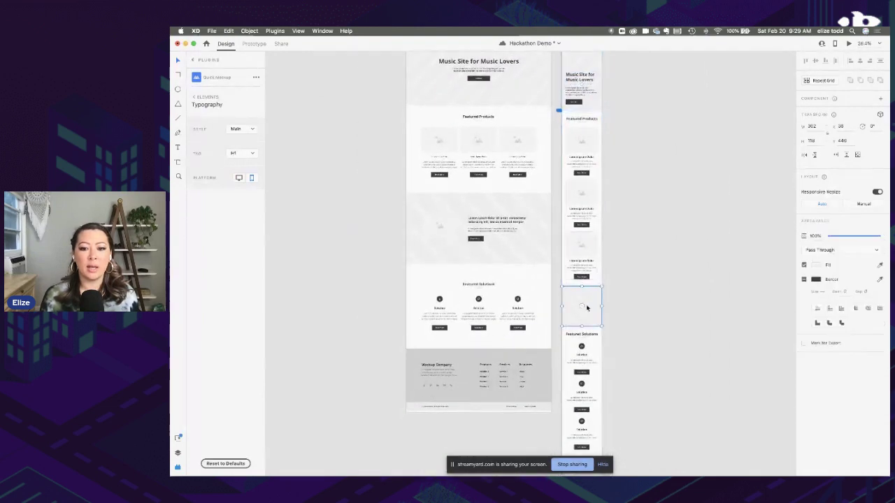
pyautogui.click(588, 309)
pyautogui.scroll(-2, 587, 309)
pyautogui.moveTo(589, 352); pyautogui.dragTo(585, 196)
pyautogui.scroll(-2, 631, 348)
pyautogui.scroll(-2, 631, 347)
pyautogui.click(591, 359)
pyautogui.moveTo(618, 223); pyautogui.dragTo(572, 243)
# Move the mobile page's footer up to sit directly beneath its Featured Solutions section
pyautogui.scroll(-2, 572, 243)
pyautogui.click(588, 363)
pyautogui.scroll(-1, 588, 362)
pyautogui.scroll(-2, 588, 362)
pyautogui.moveTo(631, 426); pyautogui.dragTo(594, 232)
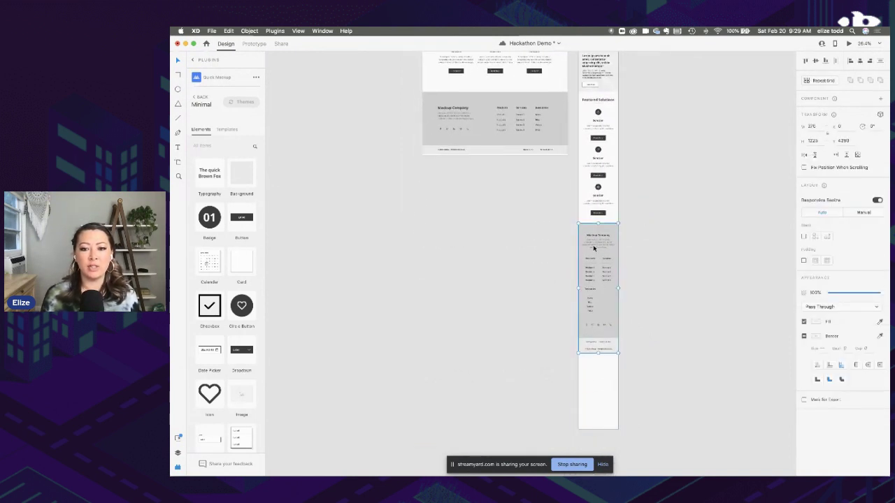
# Shorten the mobile Classic Home artboard so that it ends at the footer
pyautogui.scroll(-3, 593, 232)
pyautogui.click(582, 88)
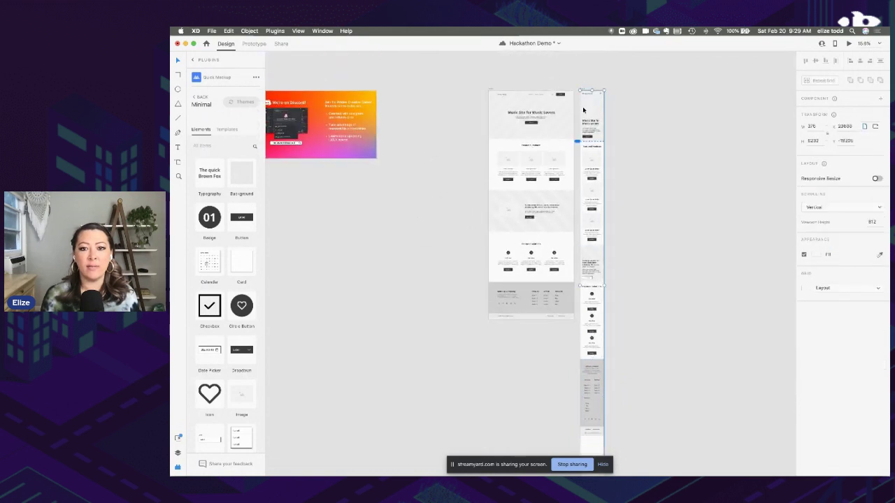
pyautogui.scroll(-5, 582, 106)
pyautogui.moveTo(595, 341); pyautogui.dragTo(595, 298)
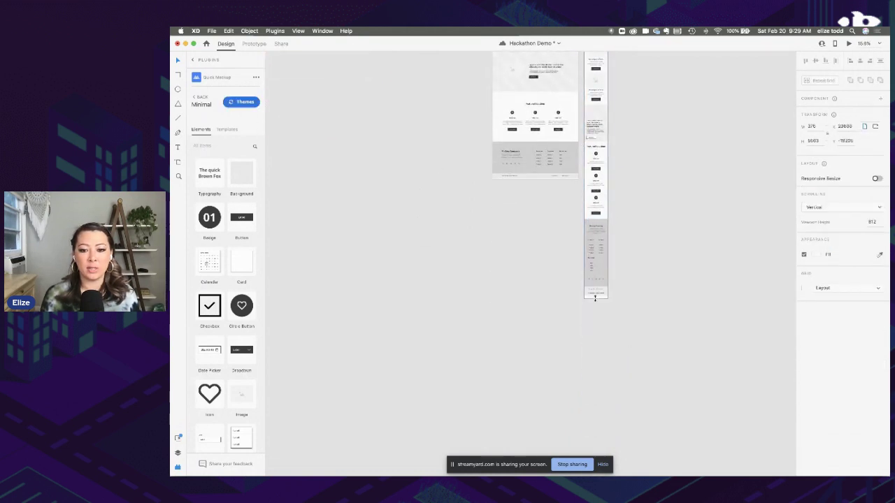
# Insert the mobile About page from Quick Mockup's templates
pyautogui.scroll(5, 621, 161)
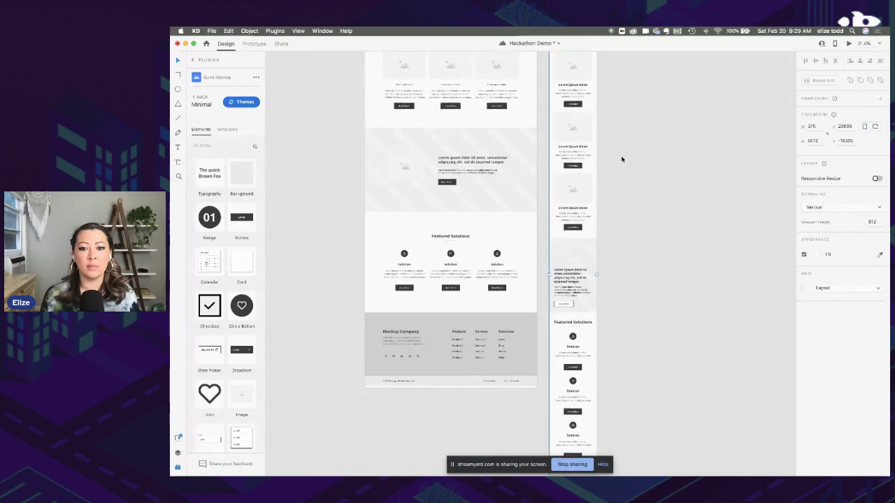
pyautogui.scroll(3, 621, 159)
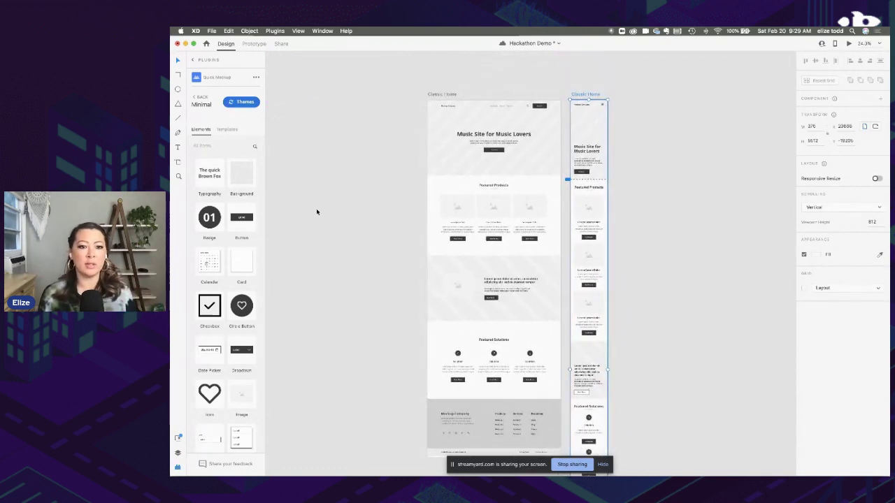
pyautogui.click(225, 130)
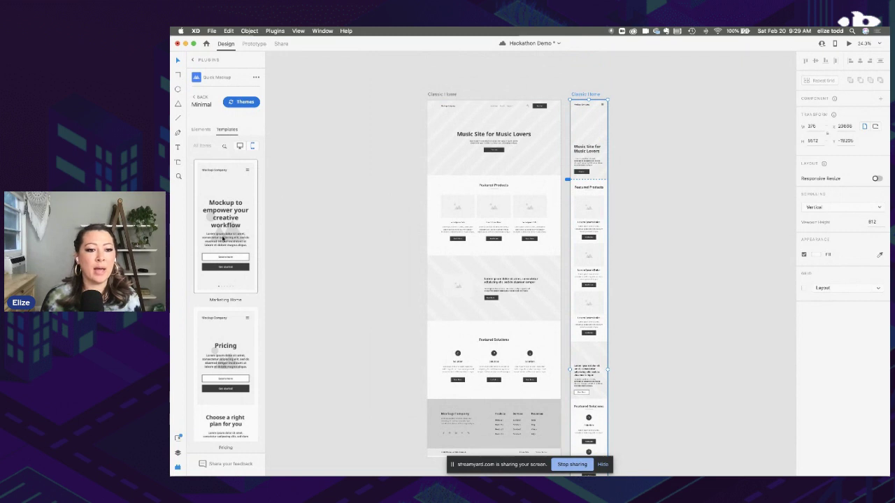
pyautogui.scroll(-10, 223, 238)
pyautogui.scroll(-5, 223, 238)
pyautogui.click(225, 353)
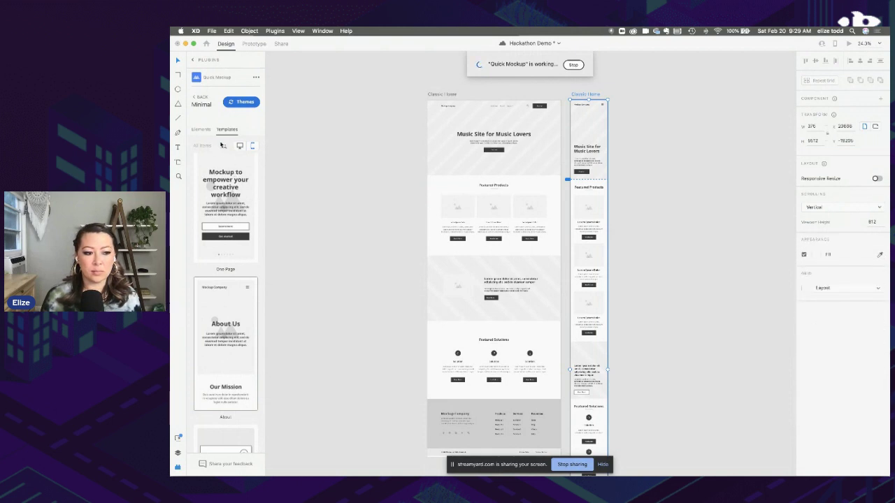
# Move the mobile About artboard farther right to leave a wide gap beside the mobile Classic Home page
pyautogui.scroll(-4, 335, 119)
pyautogui.hscroll(3, 336, 119)
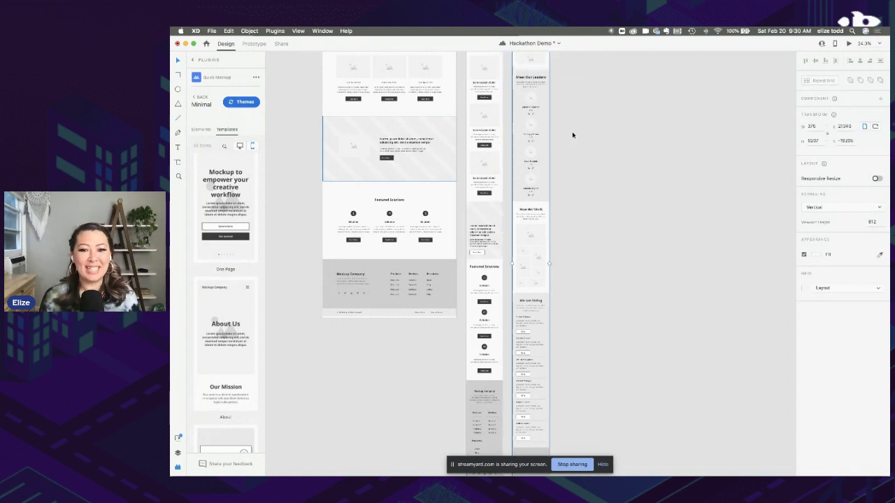
pyautogui.scroll(6, 573, 135)
pyautogui.moveTo(512, 151); pyautogui.dragTo(638, 150)
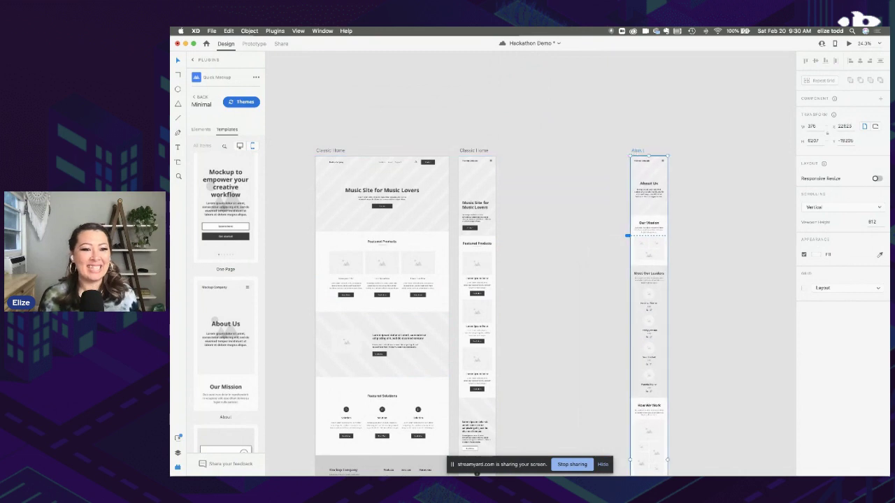
# Insert the desktop version of the About page from Quick Mockup's templates
pyautogui.click(239, 146)
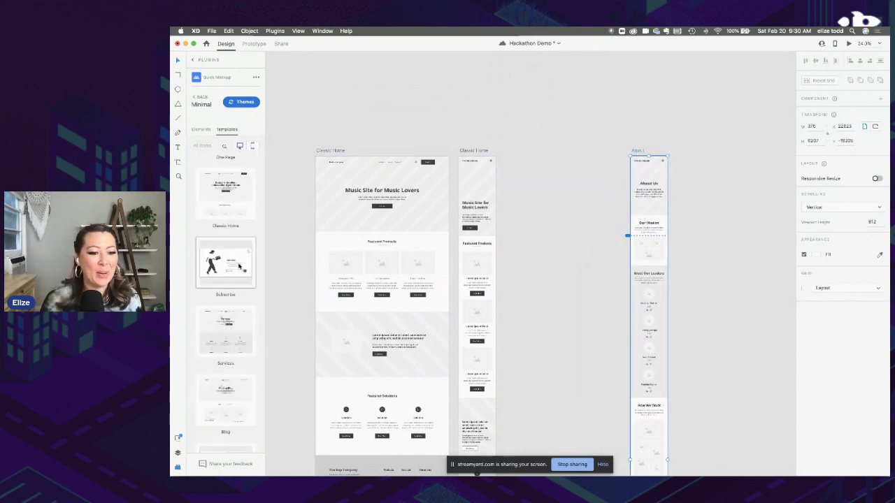
pyautogui.scroll(-9, 239, 266)
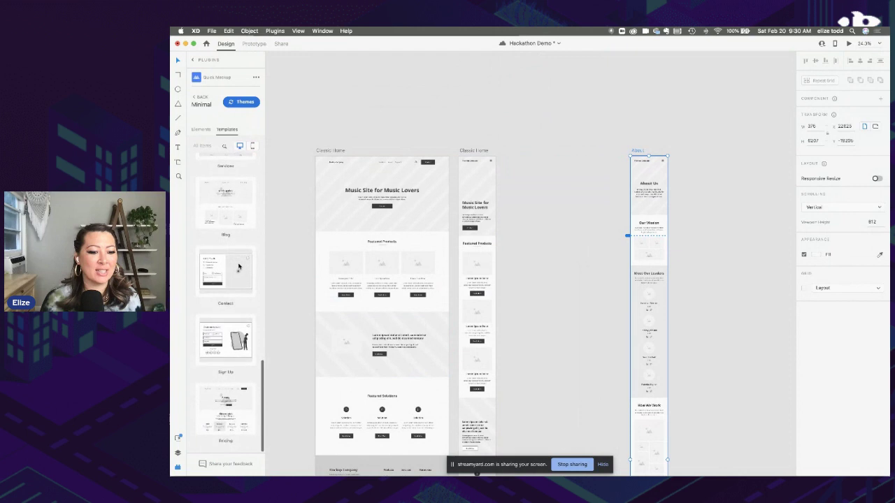
pyautogui.scroll(-10, 239, 267)
pyautogui.scroll(-1, 239, 294)
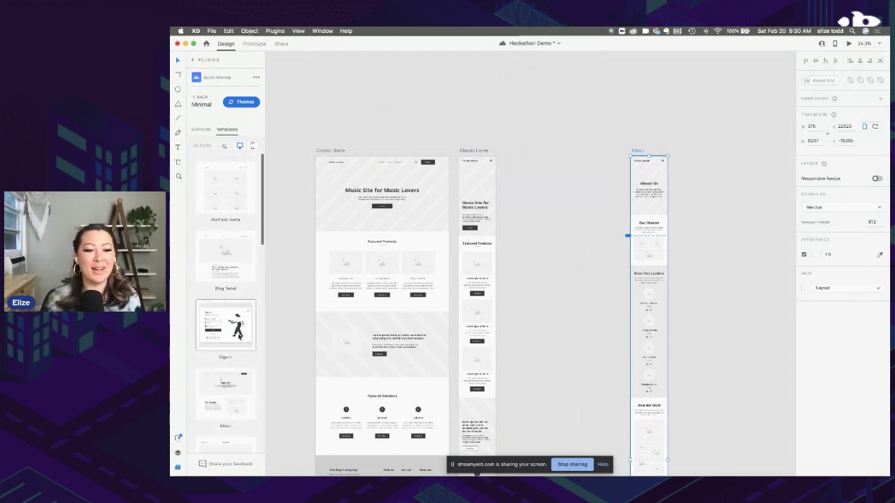
pyautogui.click(239, 336)
pyautogui.scroll(-2, 231, 346)
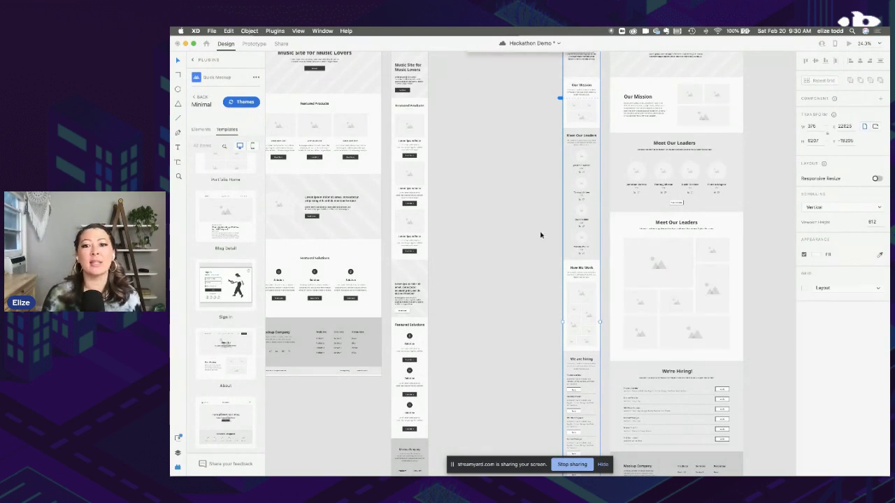
# Arrange the desktop About artboard beside the mobile Classic Home page, with the mobile About artboard just to its right
pyautogui.moveTo(613, 159); pyautogui.dragTo(435, 160)
pyautogui.moveTo(571, 159)
pyautogui.mouseDown()
pyautogui.moveTo(594, 160)
pyautogui.moveTo(578, 159)
pyautogui.mouseUp()
pyautogui.moveTo(444, 158); pyautogui.dragTo(449, 157)
pyautogui.moveTo(577, 160); pyautogui.dragTo(615, 160)
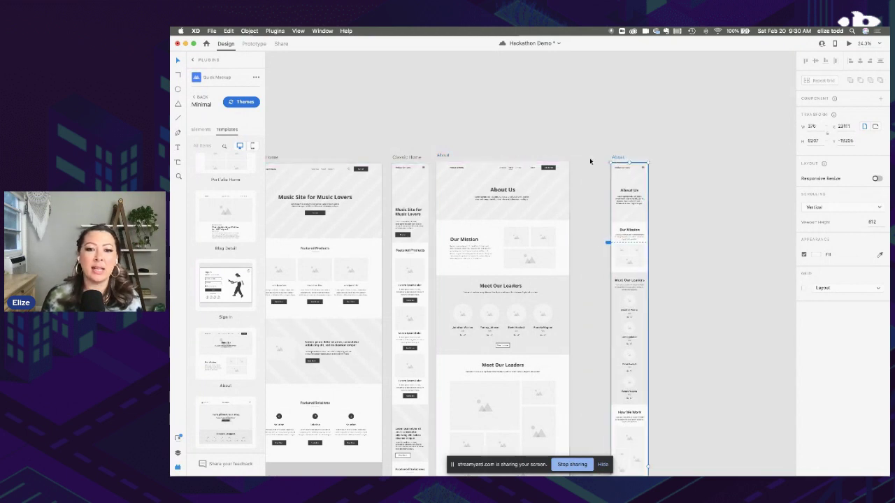
pyautogui.moveTo(447, 159); pyautogui.dragTo(467, 157)
pyautogui.moveTo(615, 159); pyautogui.dragTo(599, 158)
pyautogui.click(600, 145)
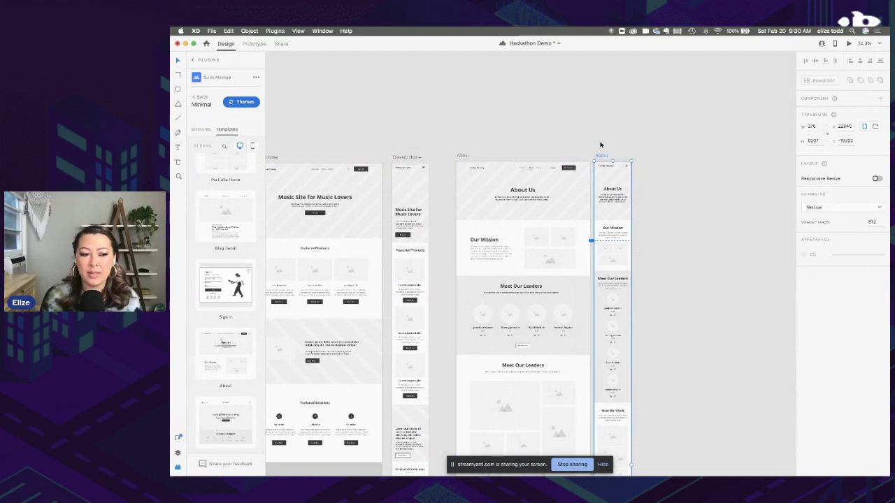
pyautogui.hscroll(-3, 600, 145)
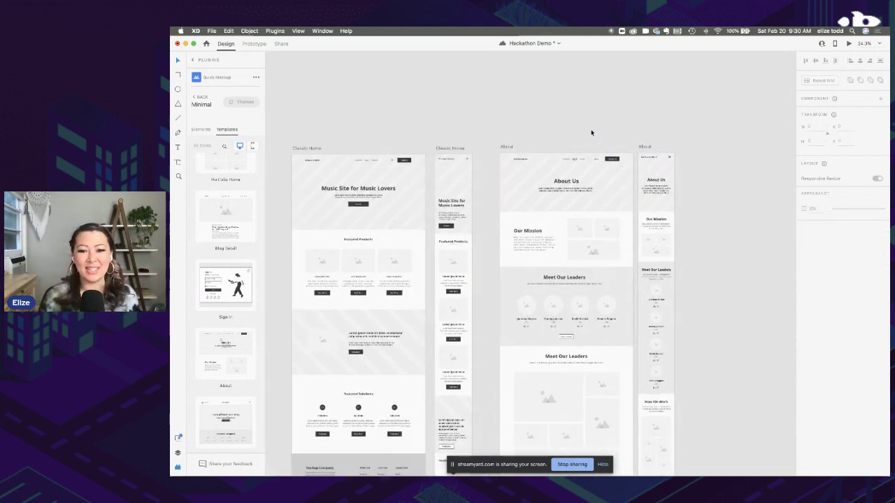
pyautogui.scroll(-3, 591, 133)
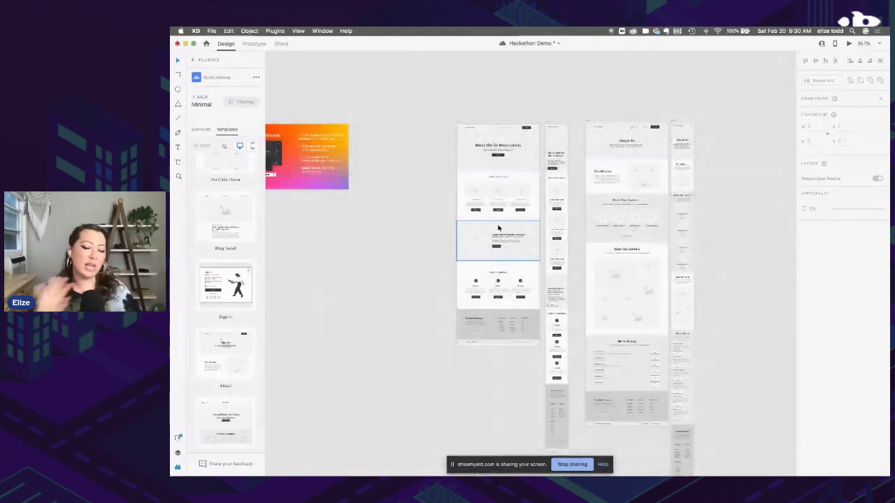
pyautogui.click(457, 120)
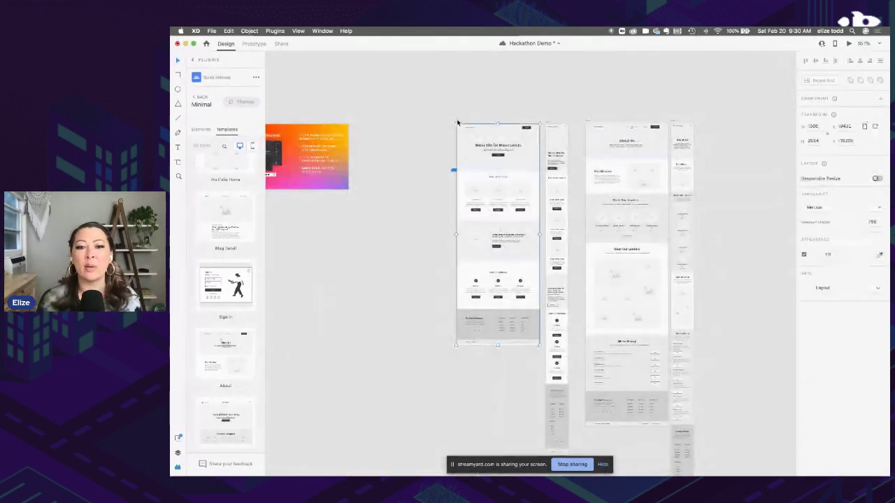
pyautogui.scroll(-1, 457, 122)
pyautogui.scroll(3, 457, 122)
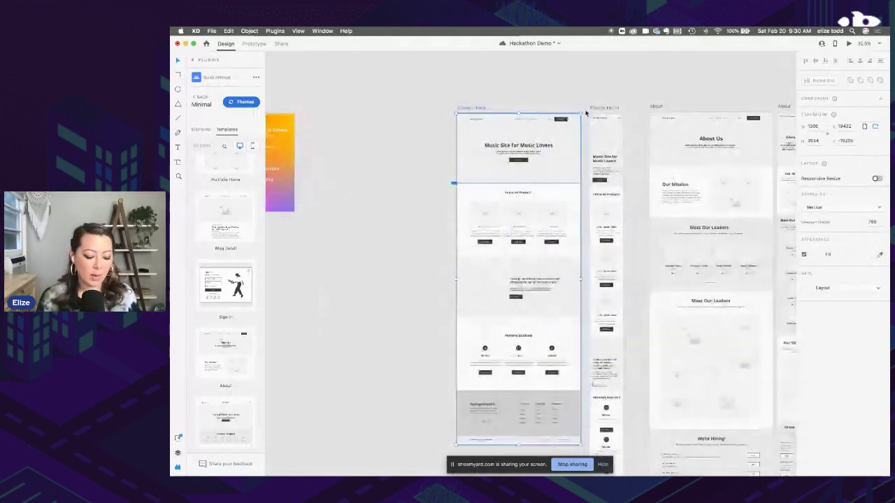
pyautogui.keyDown('shift'); pyautogui.click(592, 109); pyautogui.keyUp('shift')
pyautogui.keyDown('shift'); pyautogui.click(655, 108); pyautogui.keyUp('shift')
pyautogui.hscroll(3, 653, 110)
pyautogui.keyDown('shift'); pyautogui.click(726, 109); pyautogui.keyUp('shift')
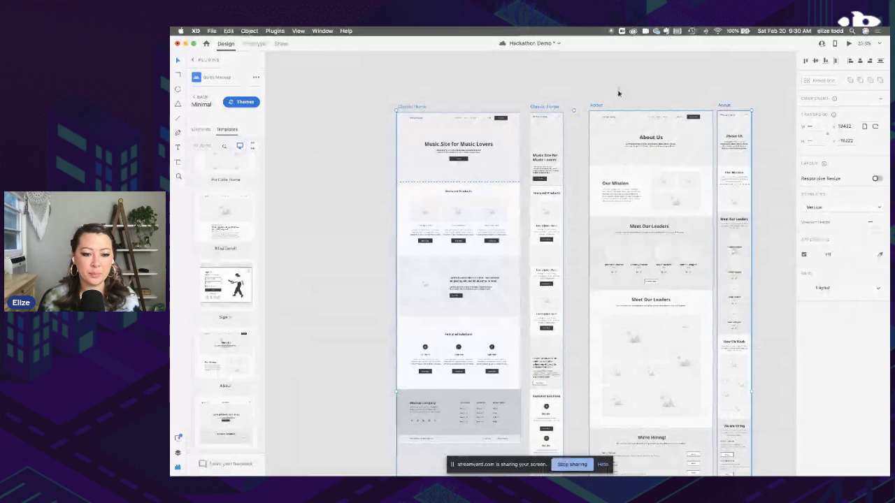
pyautogui.click(489, 85)
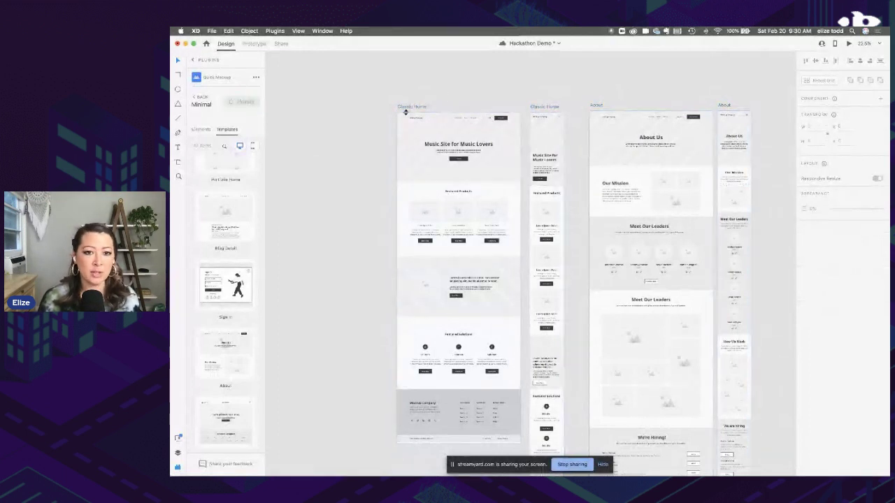
pyautogui.click(404, 108)
pyautogui.scroll(5, 403, 110)
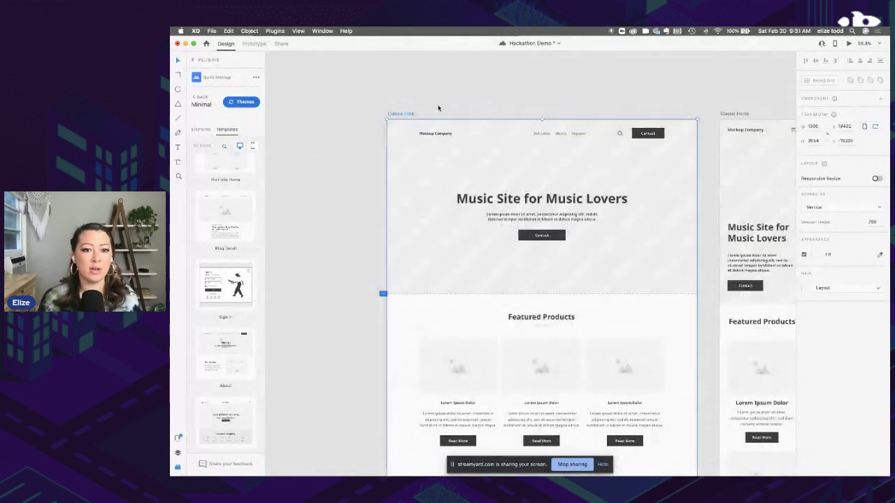
pyautogui.scroll(5, 399, 113)
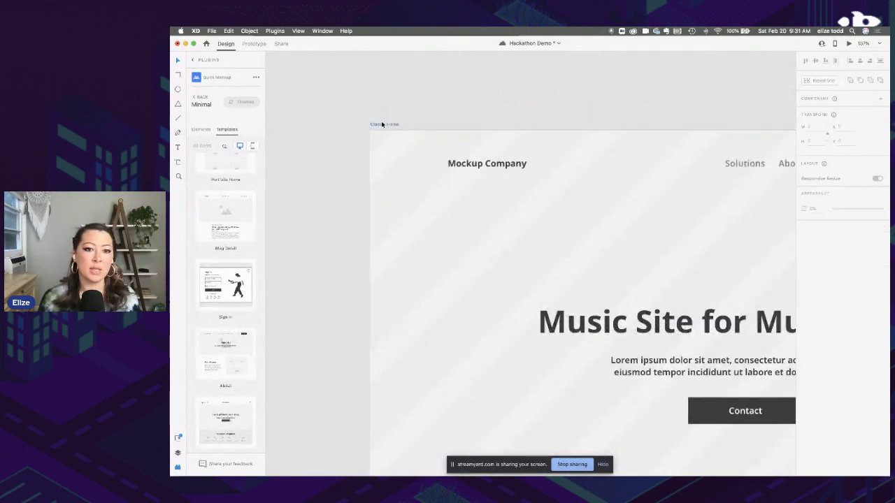
# Select both Classic Home and both About artboards and apply Quick Mockup's Malibu theme to them
pyautogui.scroll(-8, 381, 121)
pyautogui.keyDown('shift'); pyautogui.click(535, 117); pyautogui.keyUp('shift')
pyautogui.keyDown('shift'); pyautogui.click(591, 117); pyautogui.keyUp('shift')
pyautogui.keyDown('shift'); pyautogui.click(725, 117); pyautogui.keyUp('shift')
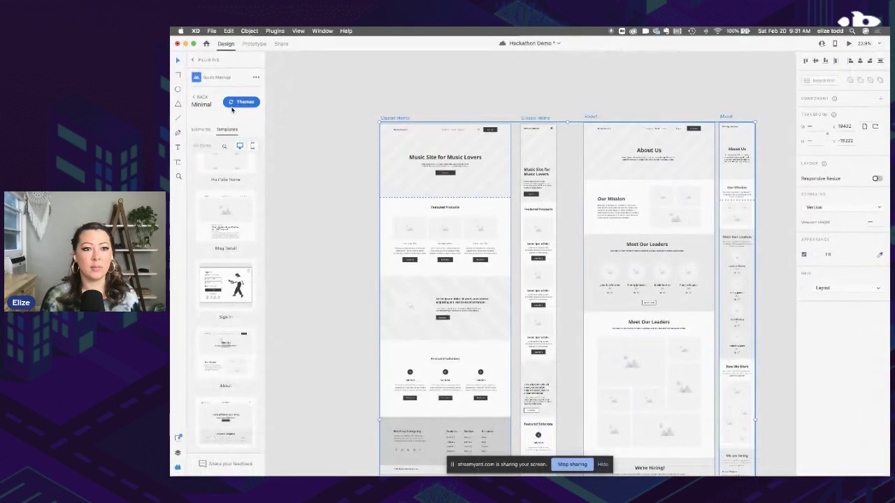
pyautogui.click(243, 104)
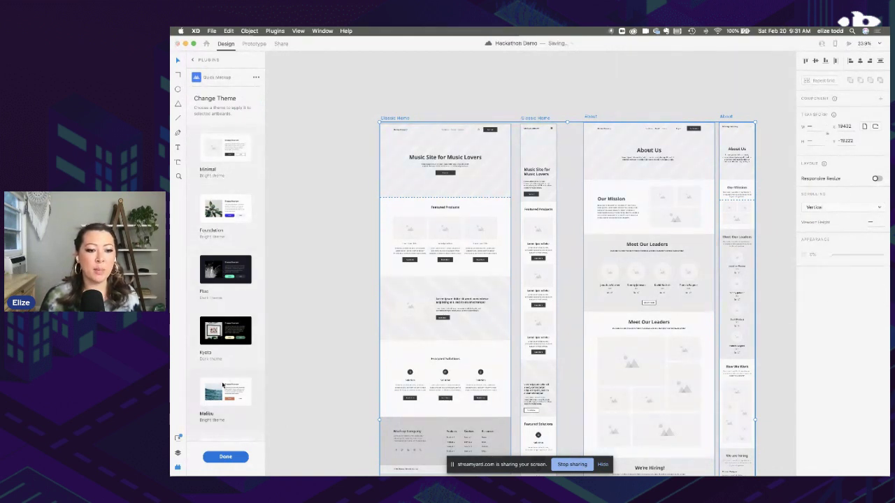
pyautogui.click(223, 399)
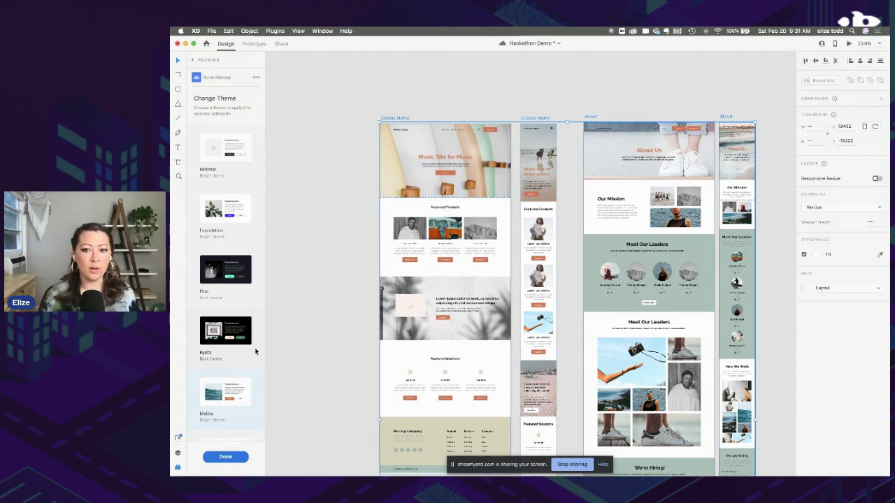
# Switch the four selected artboards to the dark Radiance theme
pyautogui.scroll(-2, 255, 351)
pyautogui.scroll(-5, 244, 321)
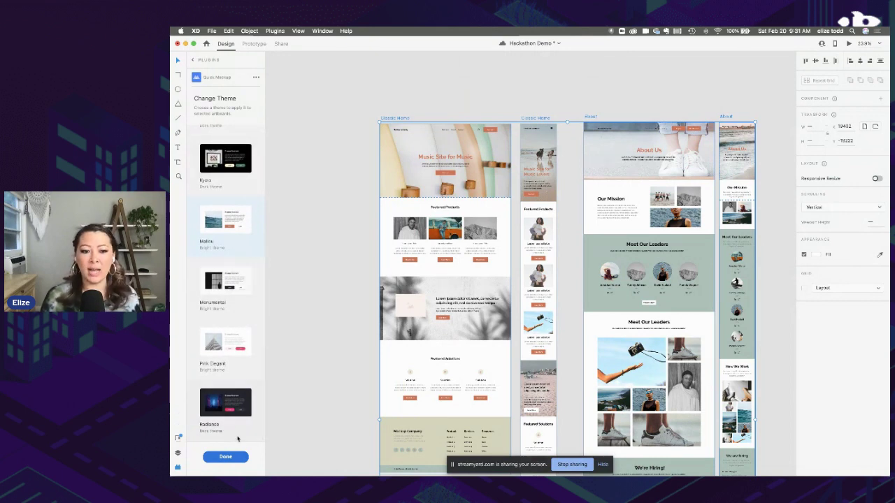
pyautogui.click(231, 415)
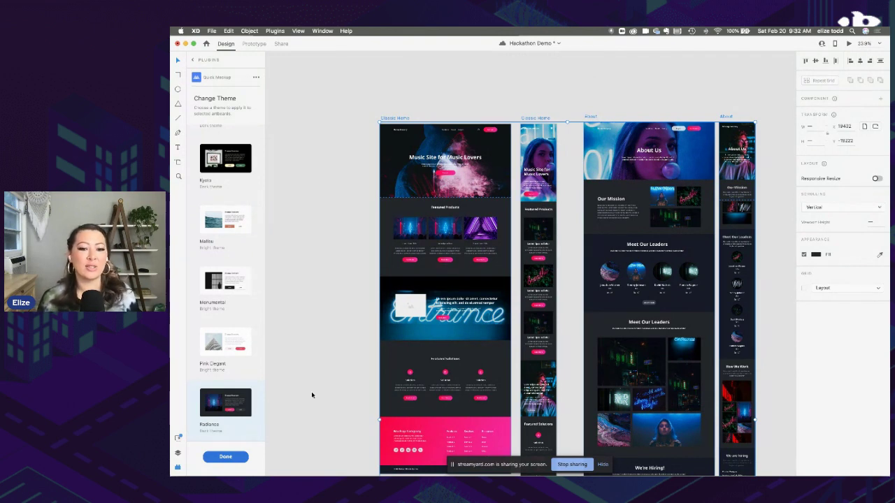
# Finish the theme change and shift the desktop and mobile About artboards slightly closer to the Classic Home pages
pyautogui.click(469, 104)
pyautogui.click(522, 119)
pyautogui.click(590, 118)
pyautogui.moveTo(591, 118); pyautogui.dragTo(579, 119)
pyautogui.moveTo(724, 119); pyautogui.dragTo(717, 119)
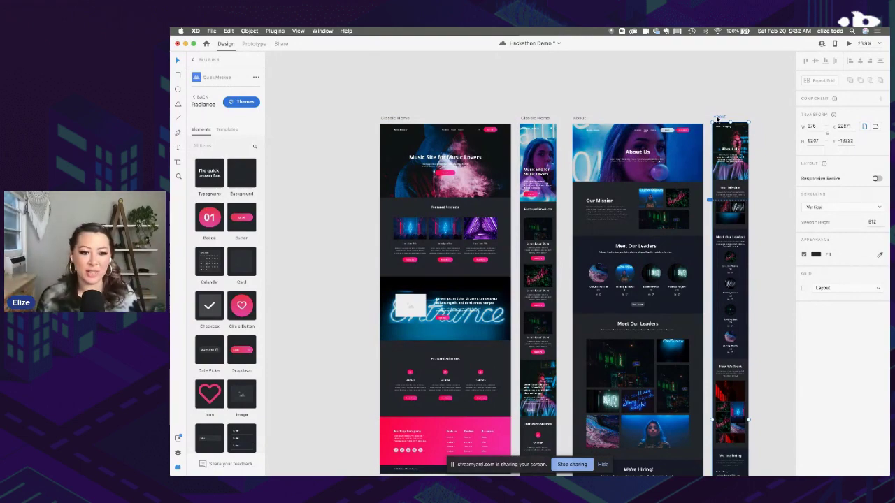
pyautogui.click(461, 77)
pyautogui.scroll(-5, 459, 80)
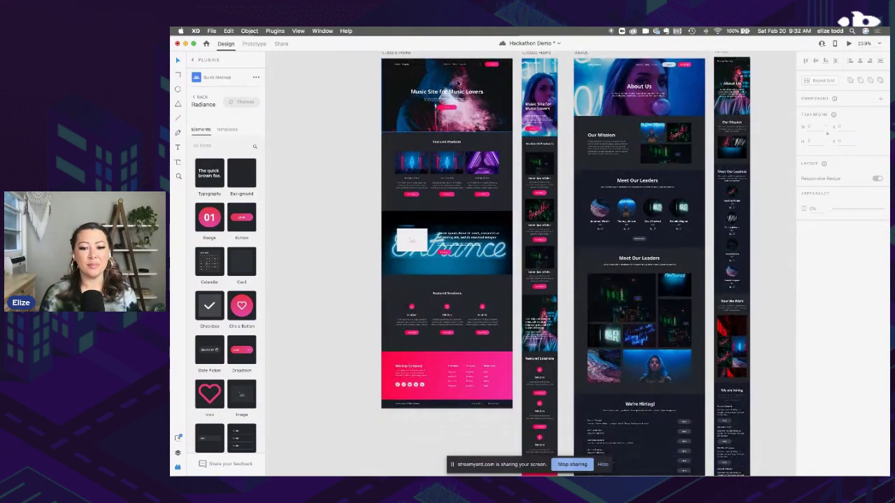
pyautogui.scroll(3, 459, 83)
pyautogui.scroll(5, 371, 197)
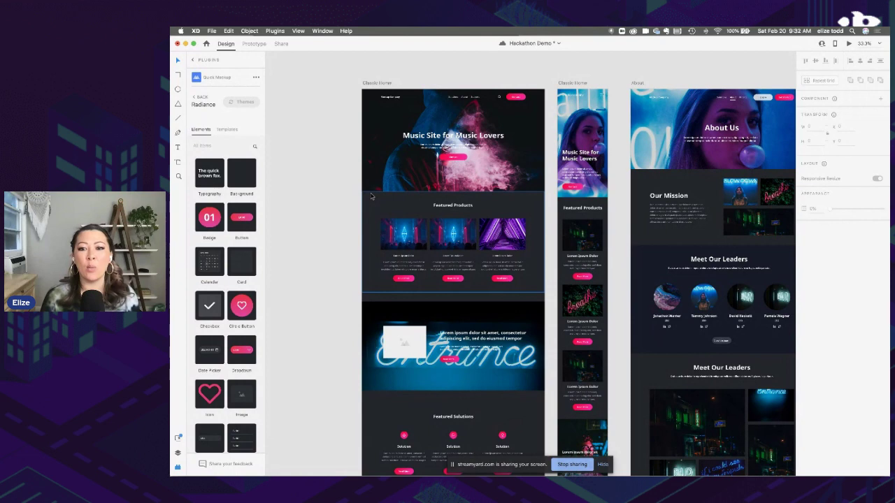
# Save the document, then show the document assets with the saved colors expanded
pyautogui.press('super+s')
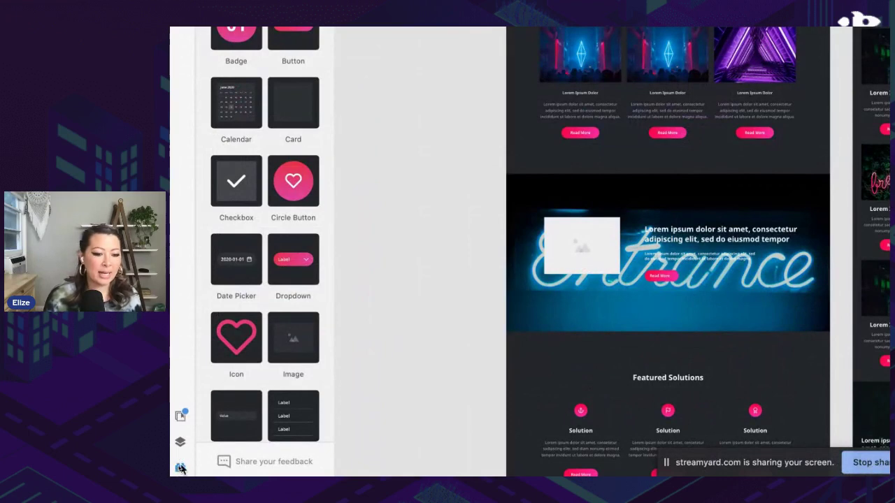
pyautogui.click(181, 415)
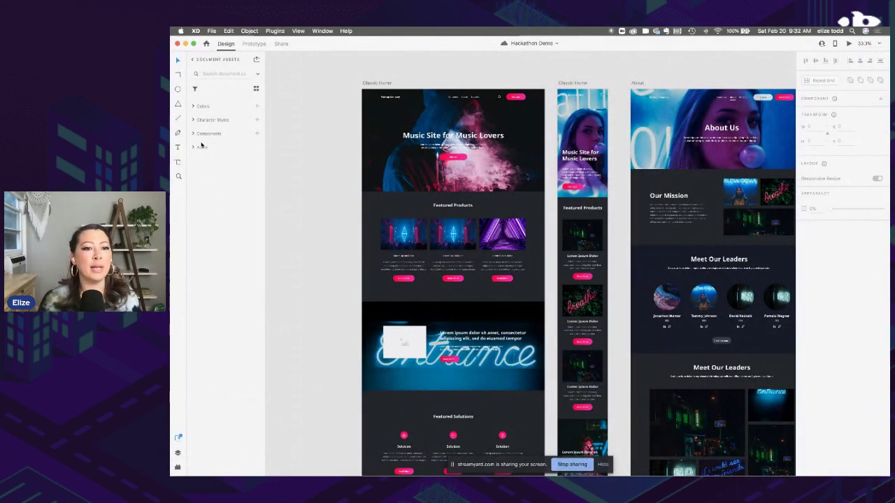
pyautogui.click(194, 107)
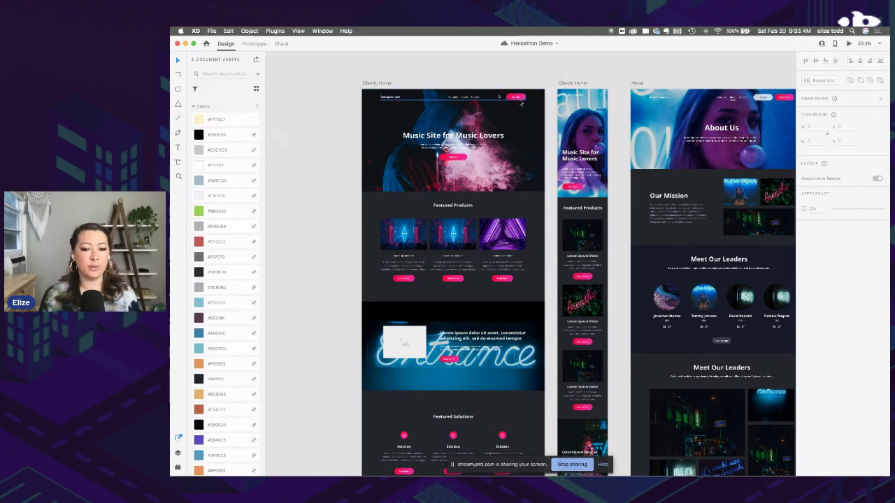
# Add the gradient fill of the Contact button in the desktop Classic Home header to the document colors
pyautogui.scroll(3, 521, 103)
pyautogui.scroll(-5, 517, 101)
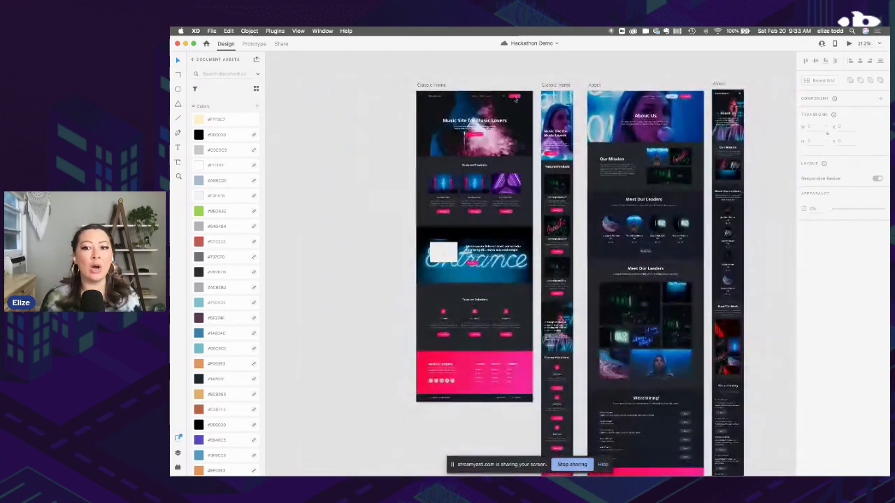
pyautogui.scroll(3, 522, 219)
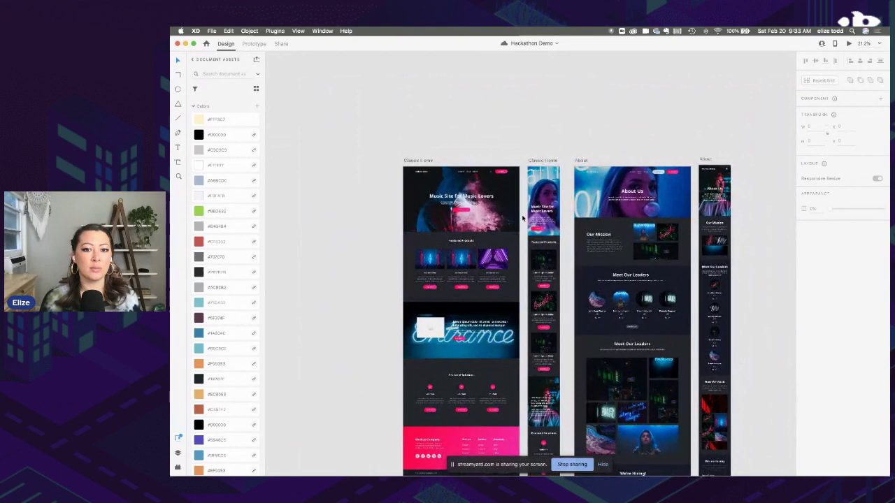
pyautogui.scroll(10, 521, 219)
pyautogui.click(507, 132)
pyautogui.doubleClick(507, 132)
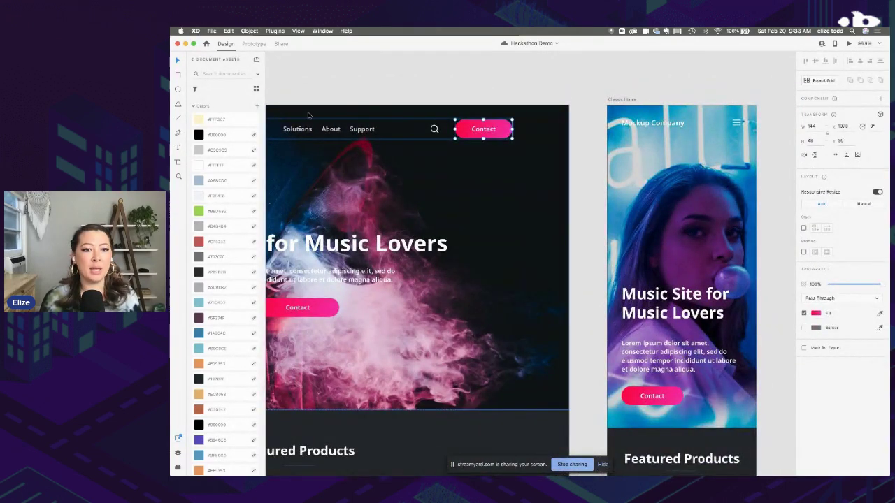
pyautogui.doubleClick(508, 131)
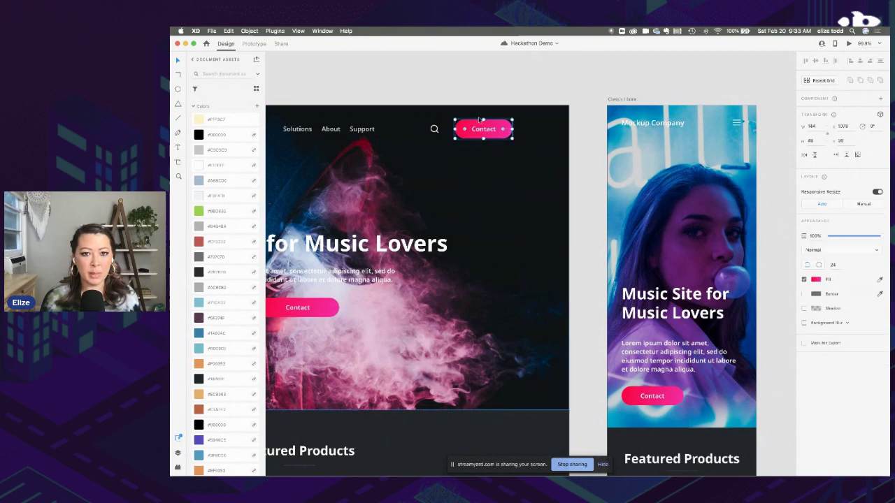
pyautogui.scroll(5, 507, 132)
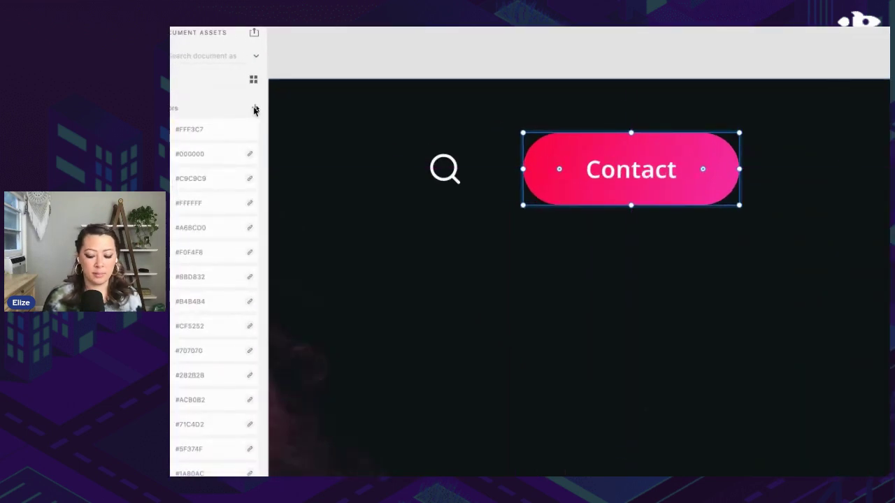
pyautogui.click(254, 110)
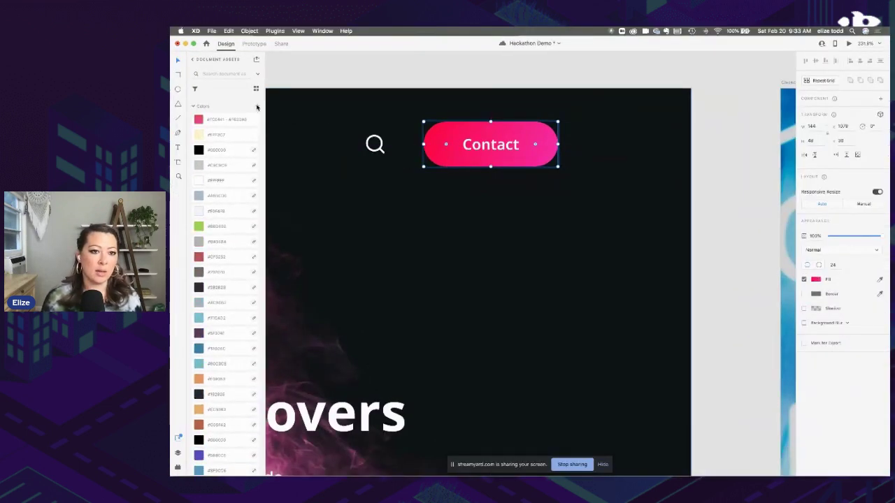
pyautogui.scroll(-1, 237, 119)
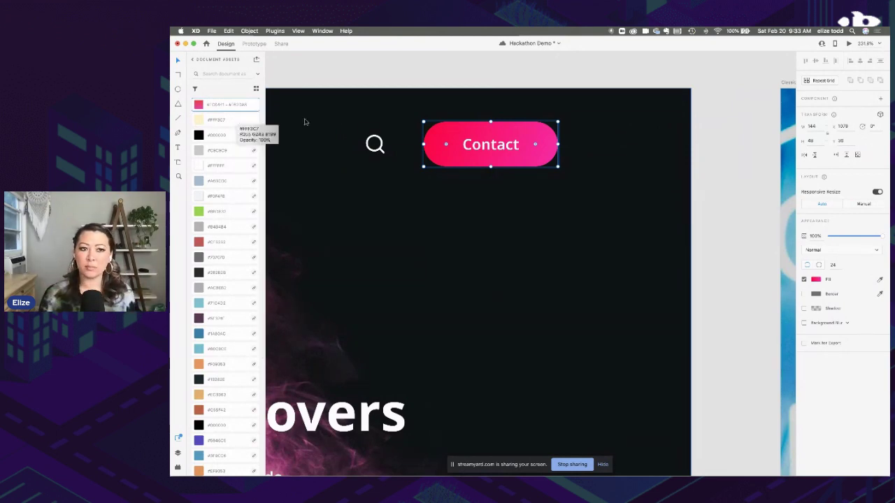
# Edit the saved pink gradient so its first color stop becomes blue-violet #2104FC, keeping it a linear gradient
pyautogui.scroll(-10, 358, 133)
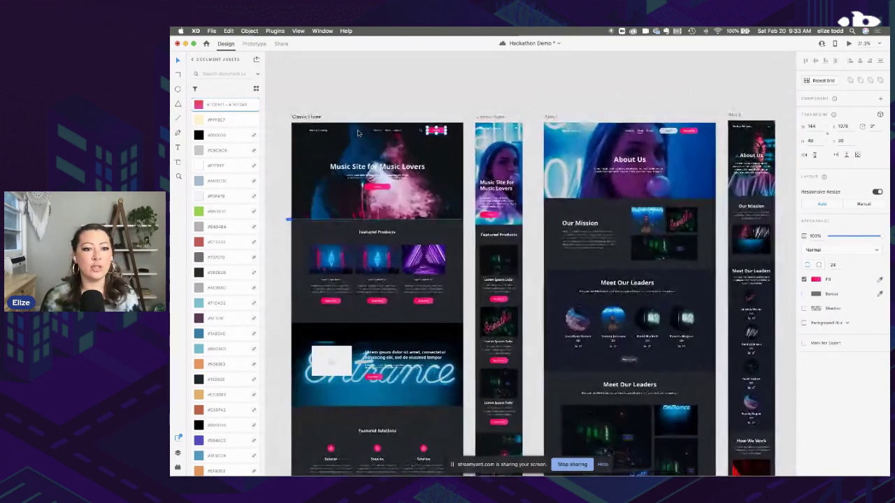
pyautogui.rightClick(212, 106)
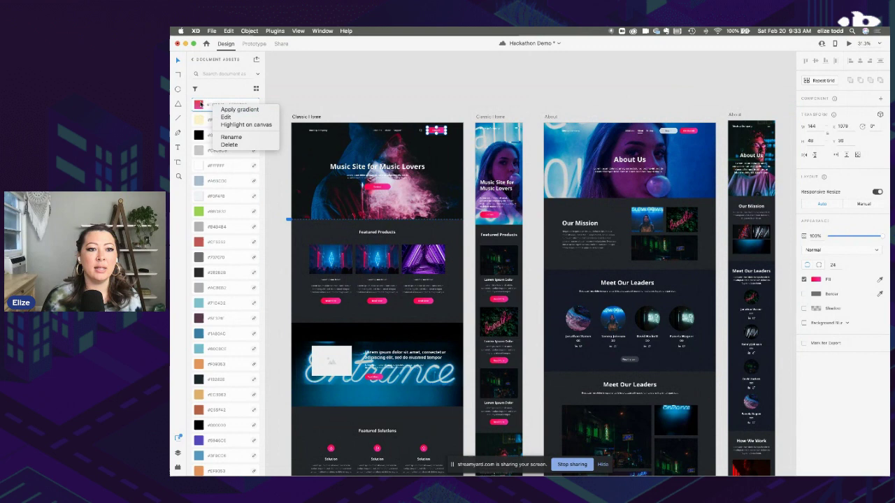
pyautogui.click(236, 118)
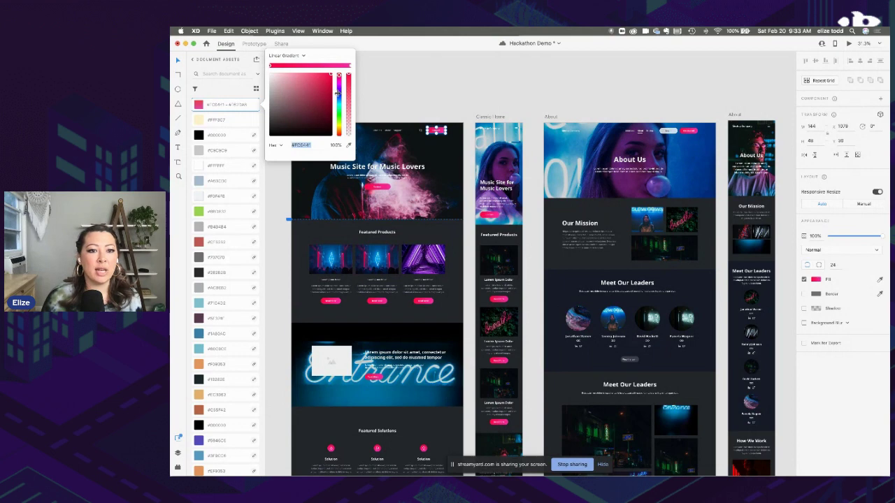
pyautogui.click(338, 92)
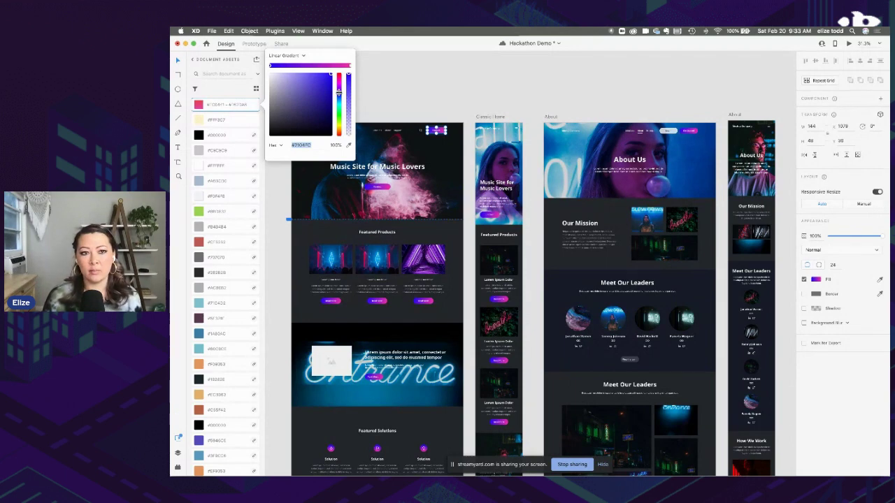
pyautogui.click(287, 56)
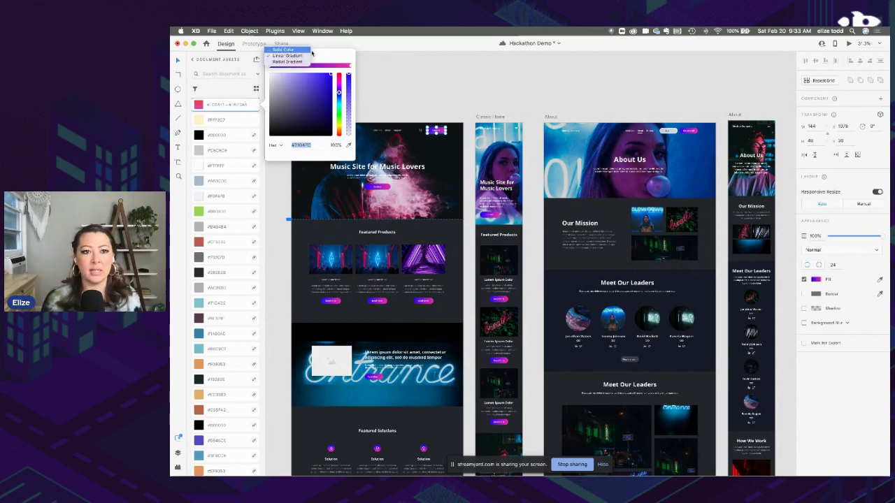
pyautogui.click(336, 56)
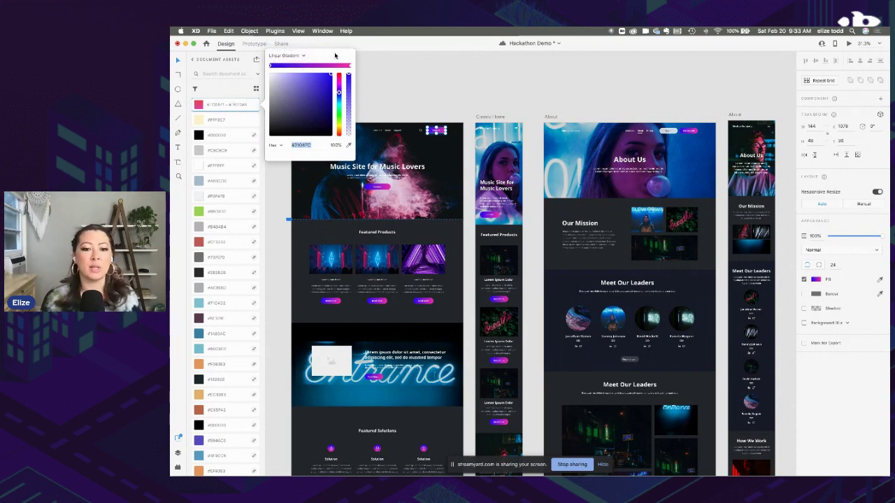
pyautogui.click(464, 85)
pyautogui.scroll(-3, 464, 81)
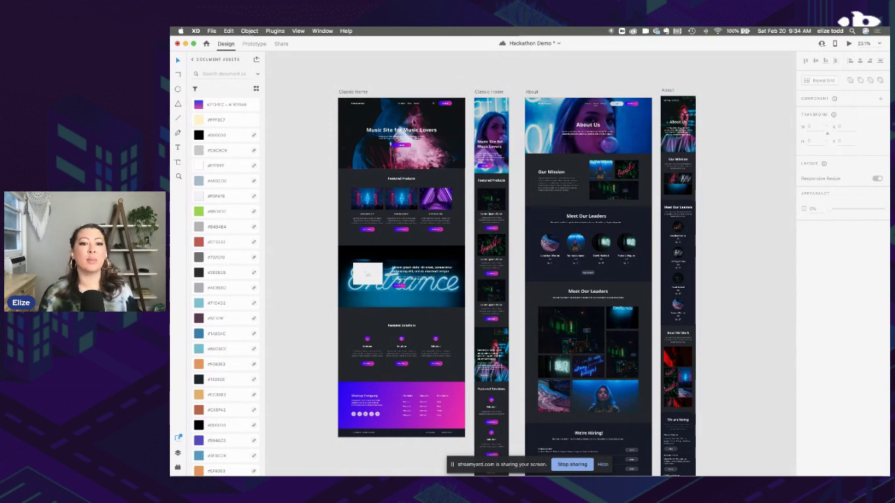
# Add the dark background fill of the desktop Featured Products section to the document colors
pyautogui.scroll(5, 346, 176)
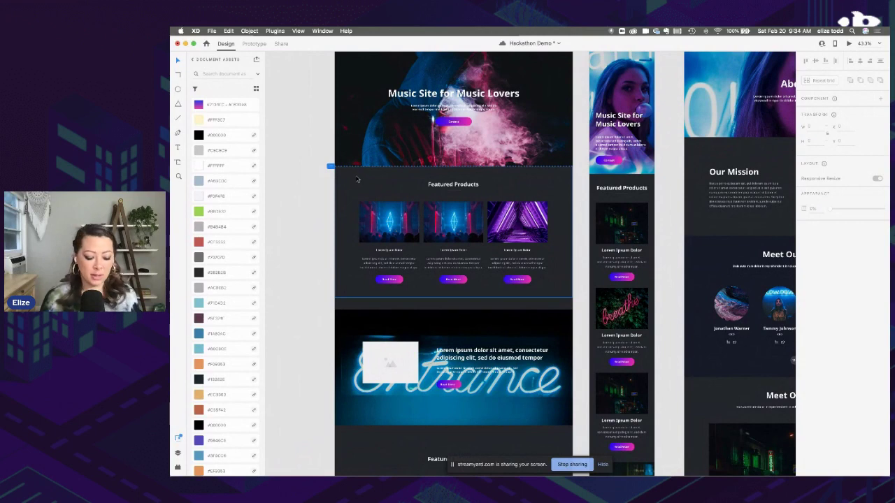
pyautogui.click(360, 180)
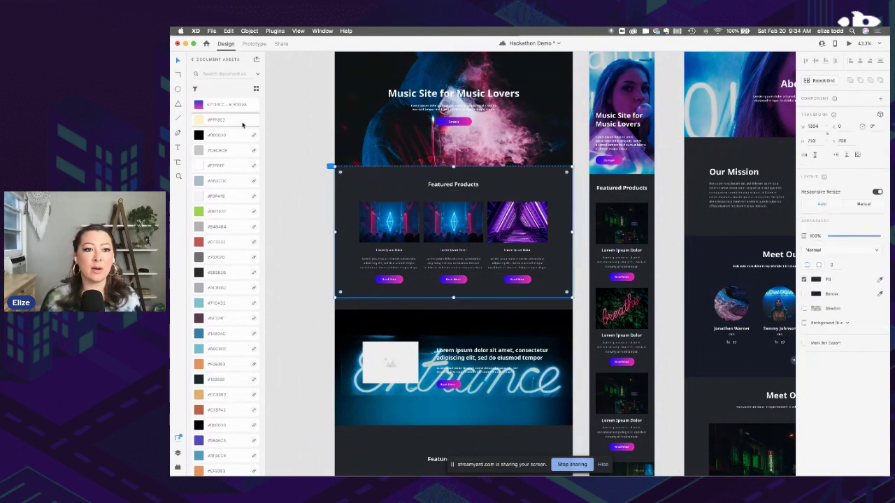
pyautogui.scroll(2, 236, 150)
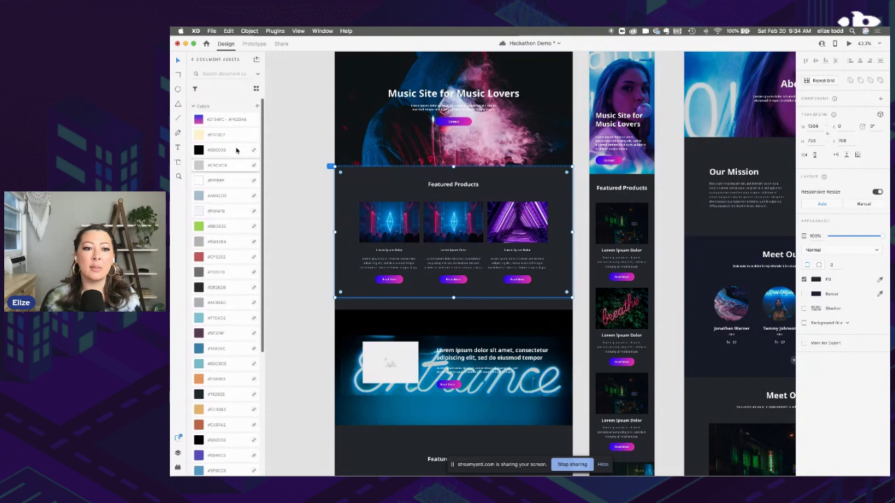
pyautogui.click(256, 103)
pyautogui.scroll(-1, 199, 103)
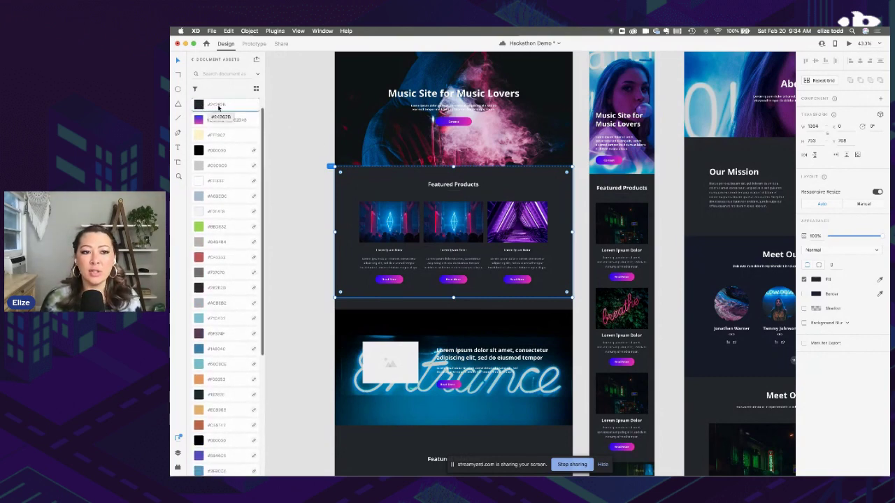
# Change the newly saved dark background color to a deep navy blue and save the document
pyautogui.rightClick(218, 105)
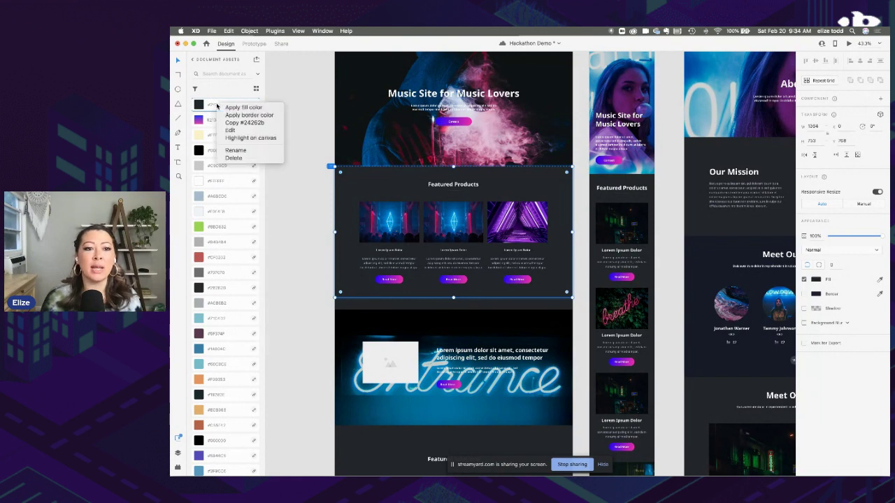
pyautogui.click(225, 131)
pyautogui.moveTo(310, 121); pyautogui.dragTo(323, 116)
pyautogui.click(303, 196)
pyautogui.scroll(-5, 303, 197)
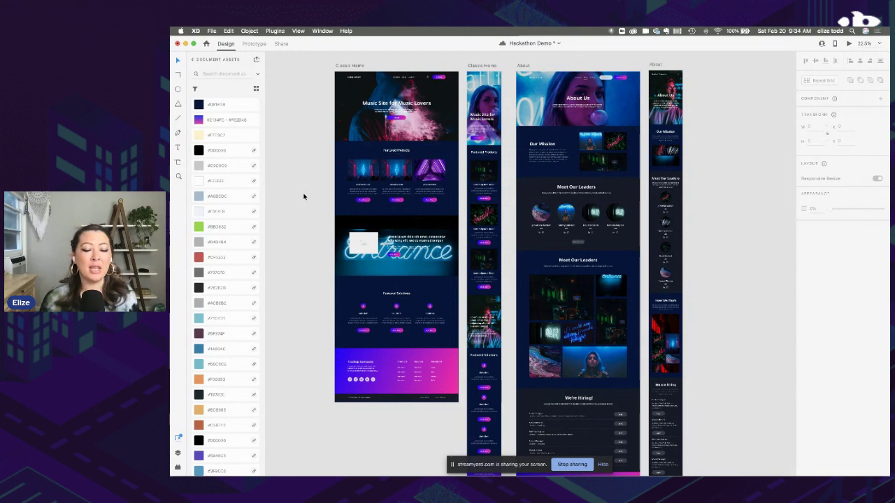
pyautogui.press('super+s')
pyautogui.scroll(1, 230, 146)
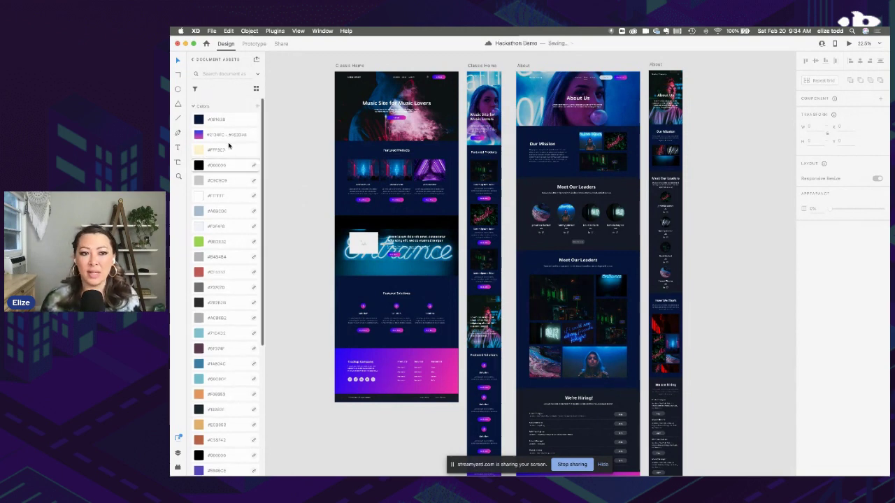
# Save the text formatting of the desktop heading "Music Site for Music Lovers" as a new character style
pyautogui.click(193, 106)
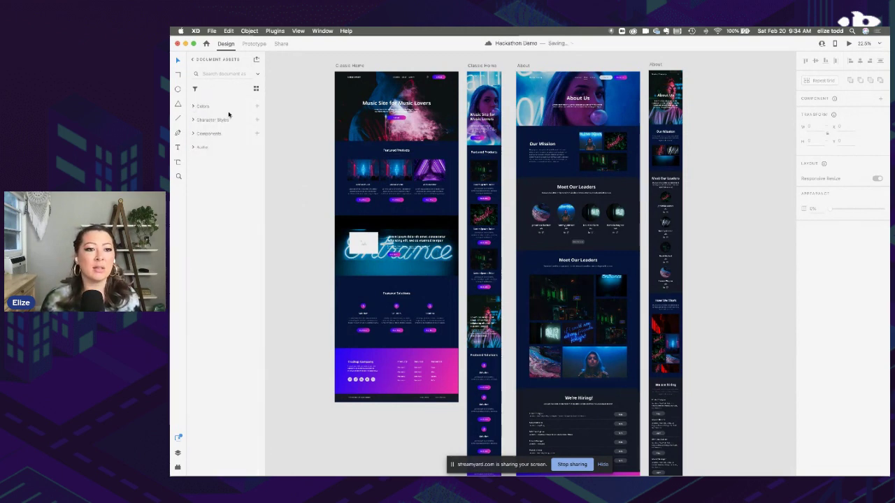
pyautogui.scroll(3, 402, 96)
pyautogui.click(411, 97)
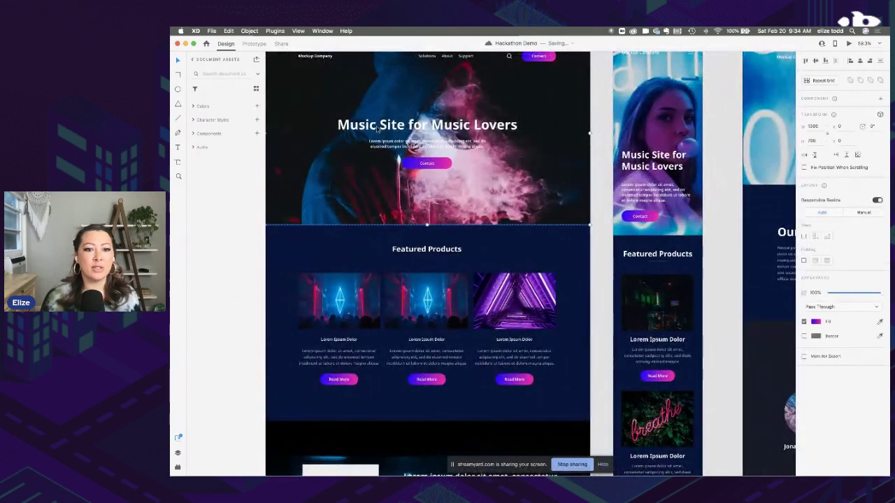
pyautogui.click(193, 121)
pyautogui.click(194, 121)
pyautogui.click(194, 121)
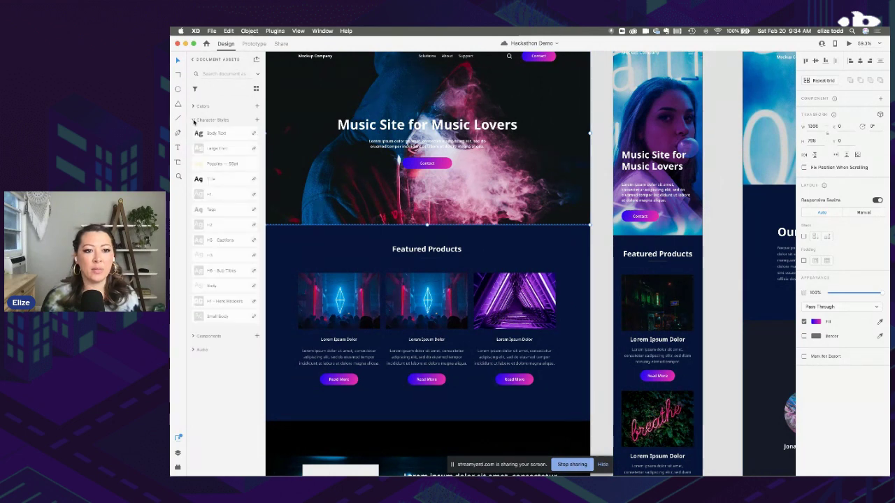
pyautogui.click(390, 130)
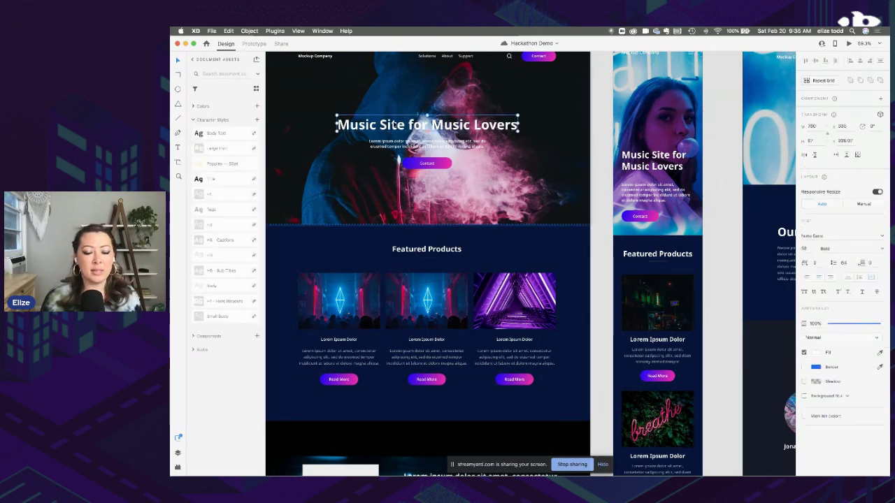
pyautogui.scroll(5, 439, 130)
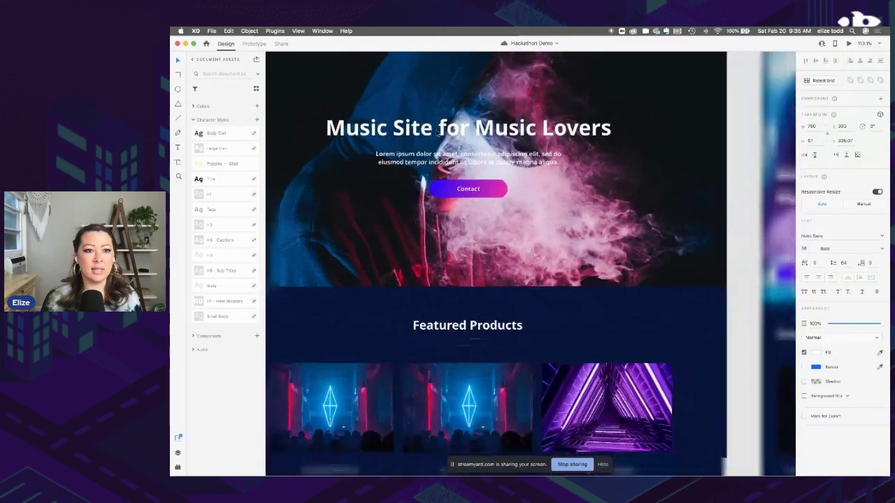
pyautogui.scroll(-1, 439, 130)
pyautogui.click(257, 122)
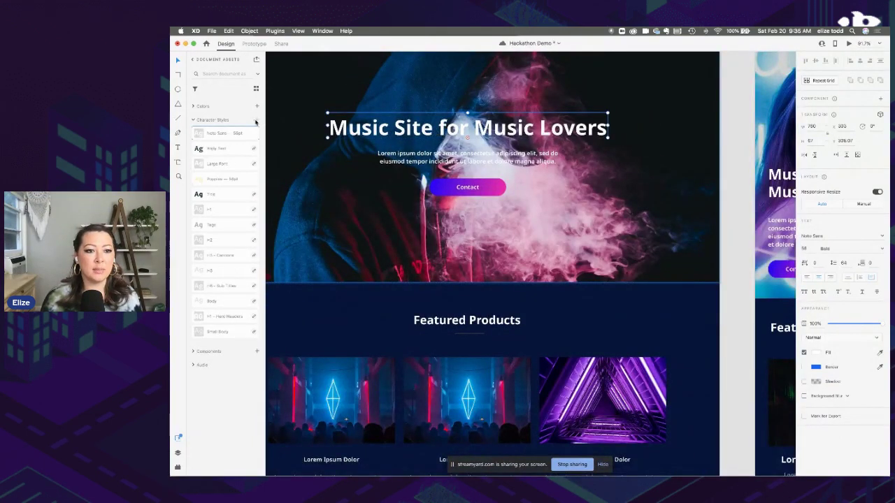
# Change the font of the new hero heading character style to Montserrat
pyautogui.rightClick(214, 136)
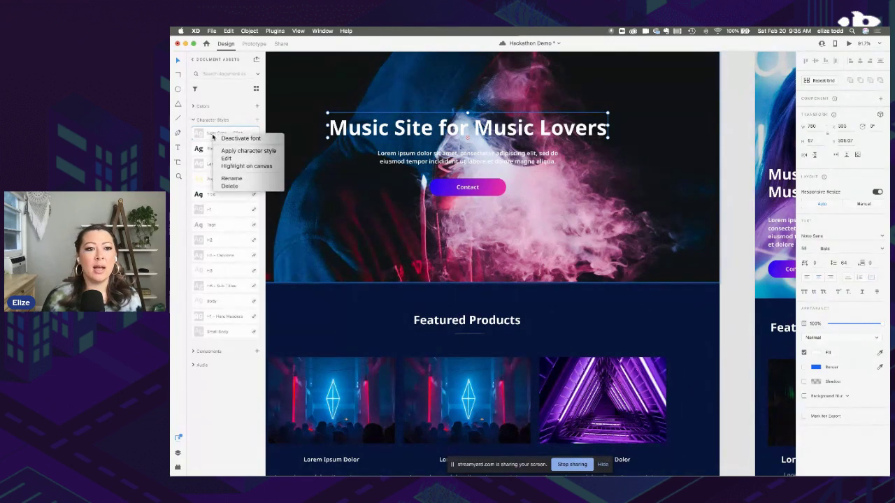
pyautogui.click(232, 159)
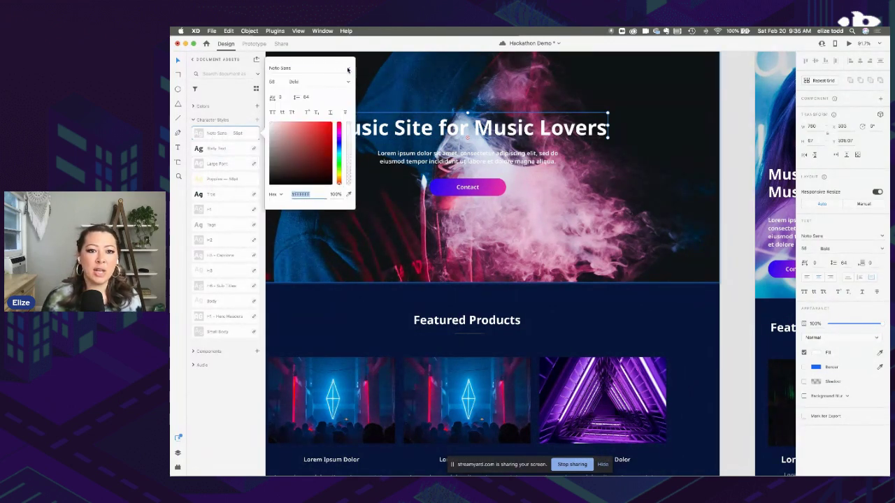
pyautogui.click(348, 69)
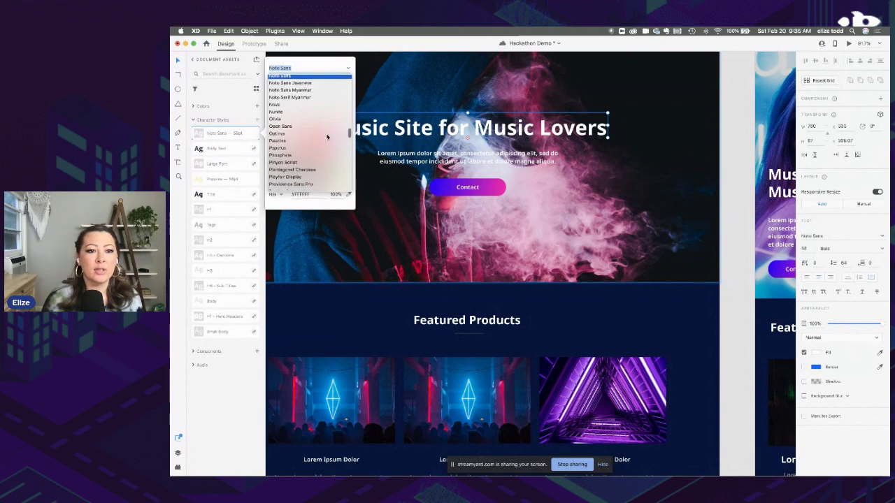
pyautogui.scroll(3, 296, 148)
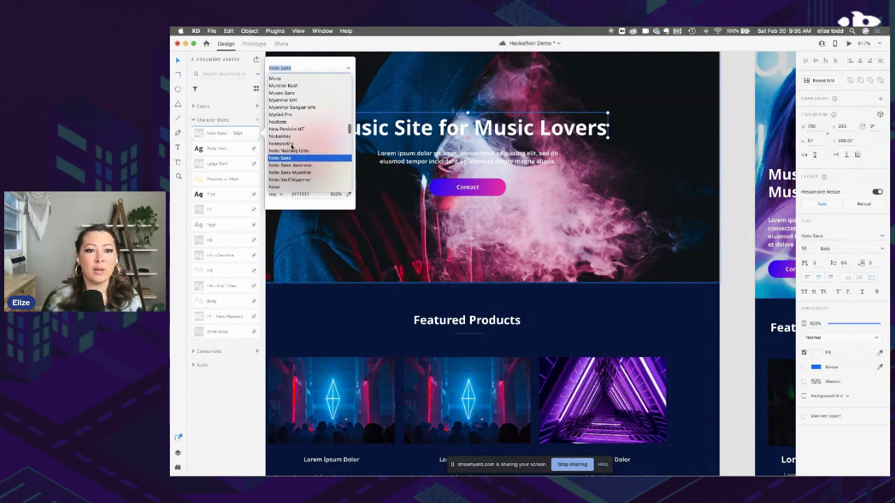
pyautogui.scroll(3, 292, 145)
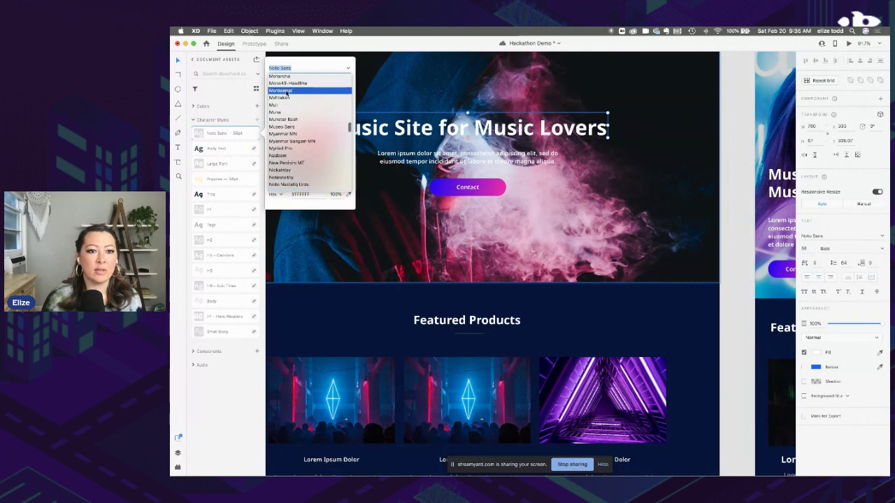
pyautogui.click(287, 95)
pyautogui.click(432, 134)
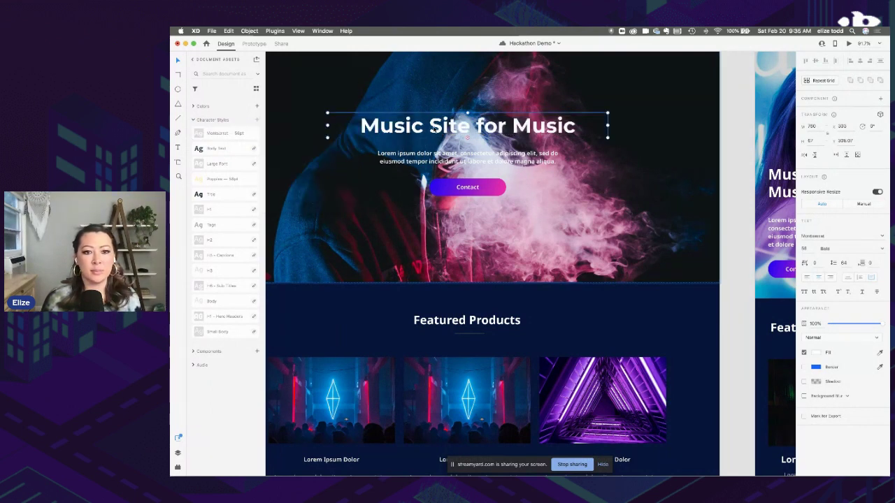
# Save the desktop hero paragraph's text formatting as a character style and set that style's font to Montserrat
pyautogui.scroll(-3, 434, 130)
pyautogui.click(433, 144)
pyautogui.click(257, 121)
pyautogui.rightClick(231, 133)
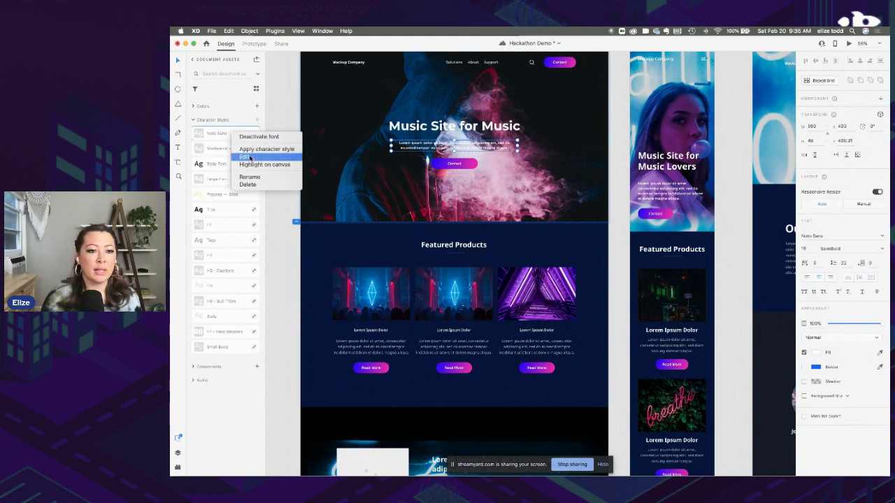
pyautogui.click(250, 156)
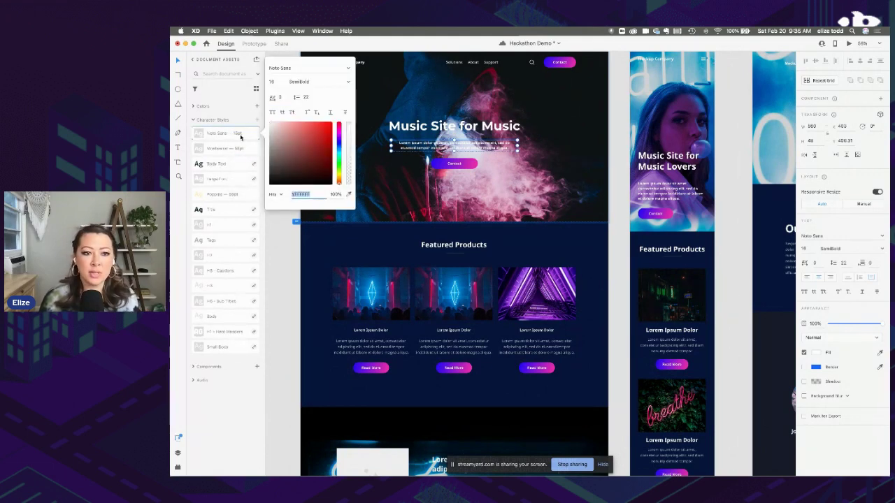
pyautogui.click(348, 70)
pyautogui.write('Monaco')
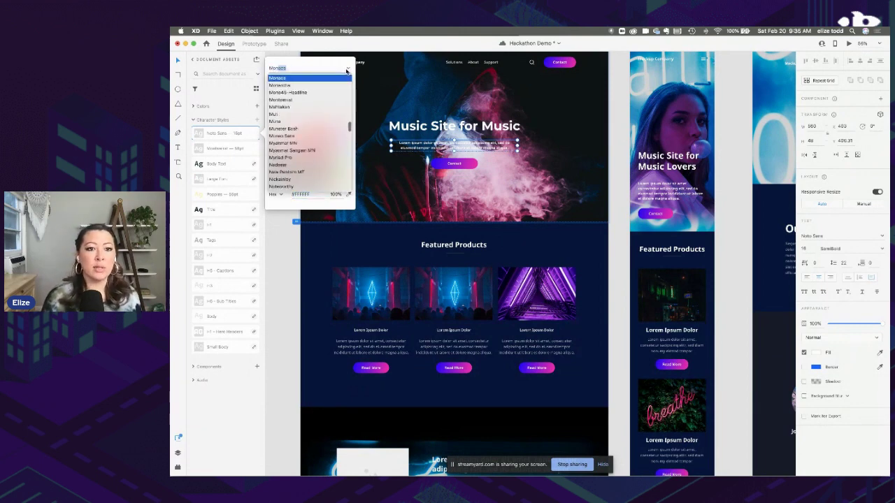
pyautogui.click(297, 102)
pyautogui.click(478, 262)
# Check the text formatting of the three product card titles in the desktop Featured Products section
pyautogui.scroll(-3, 478, 261)
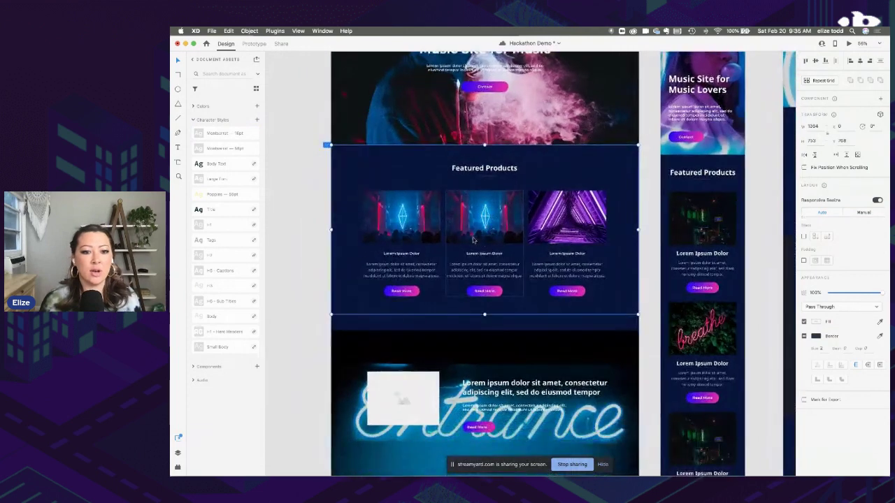
pyautogui.scroll(5, 473, 239)
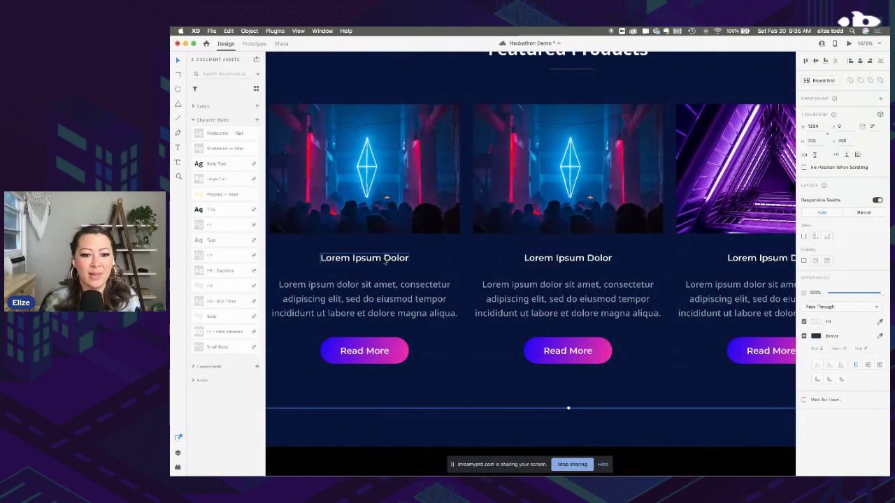
pyautogui.click(385, 261)
pyautogui.click(536, 261)
pyautogui.click(771, 260)
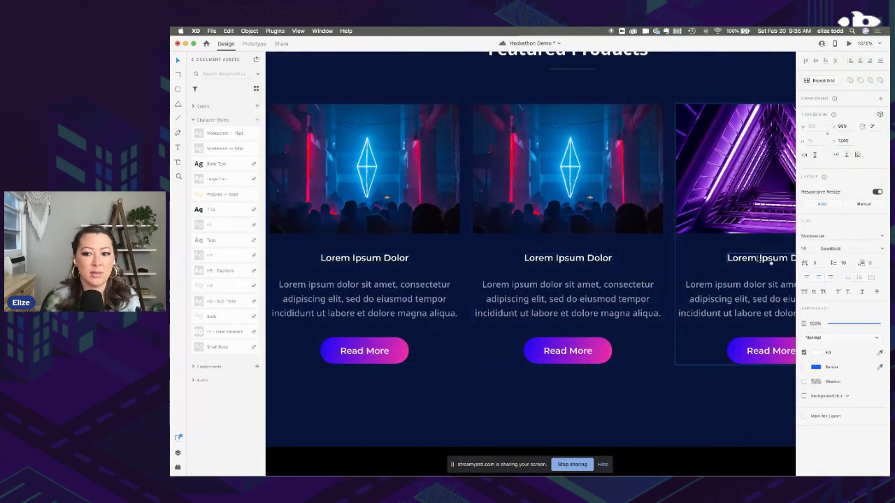
pyautogui.scroll(-8, 613, 258)
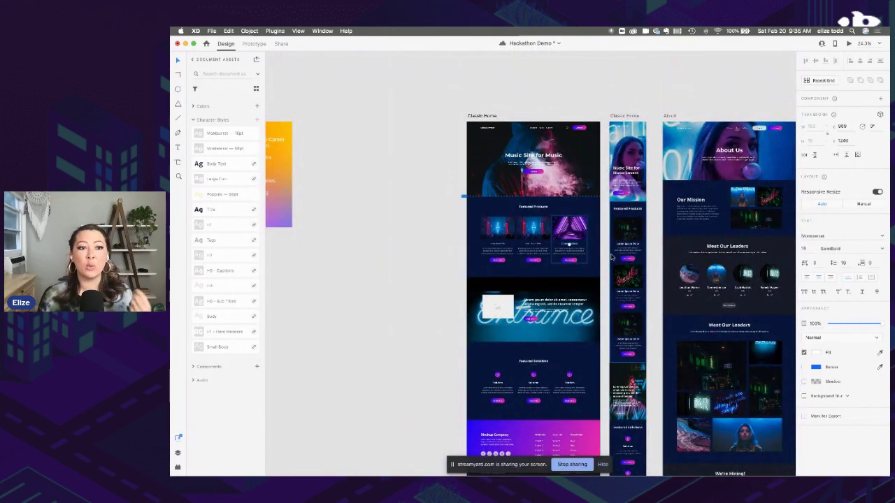
# Collapse the character styles list and review the restyled desktop, mobile and About artboards
pyautogui.click(192, 120)
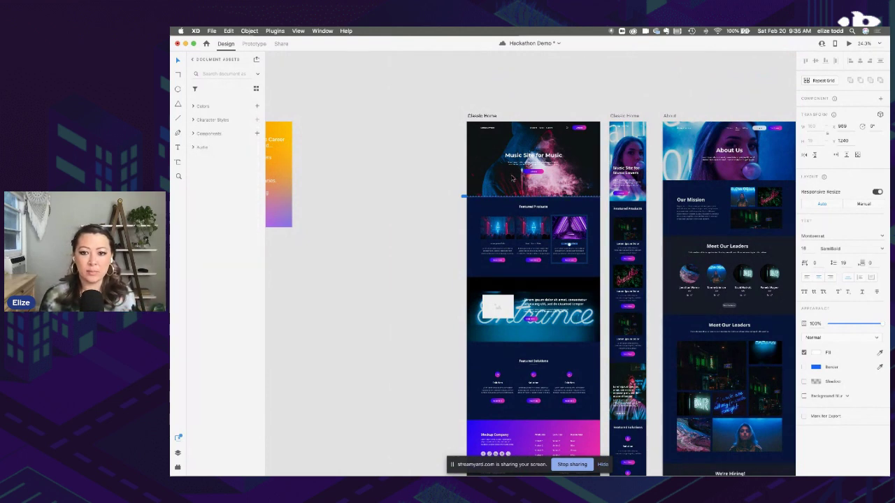
pyautogui.click(411, 168)
pyautogui.hscroll(2, 411, 169)
pyautogui.scroll(-1, 411, 169)
pyautogui.scroll(5, 412, 169)
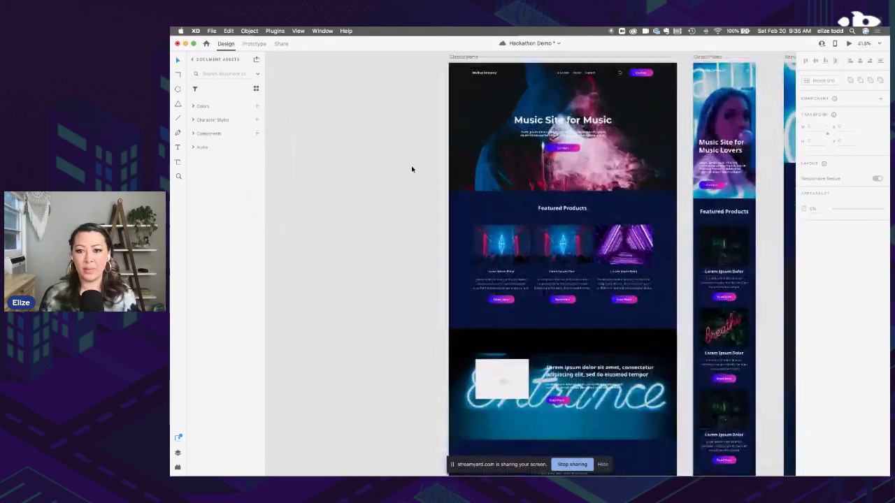
pyautogui.scroll(-3, 411, 167)
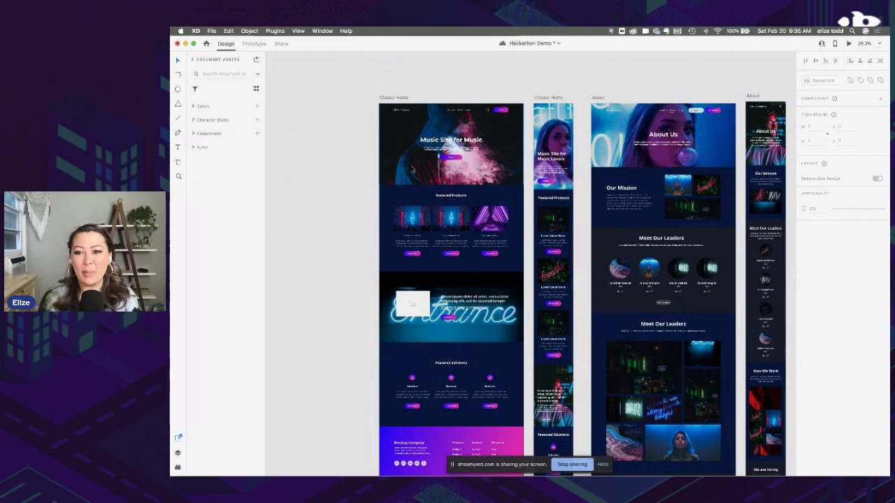
pyautogui.scroll(6, 411, 169)
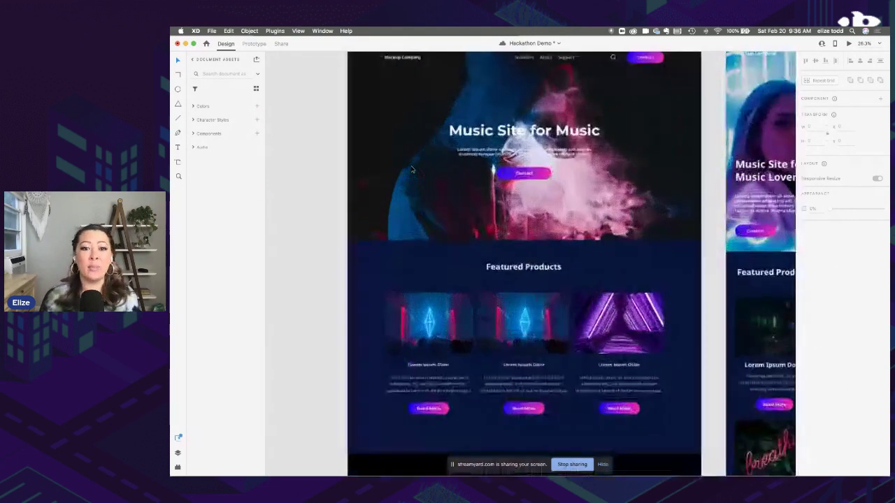
pyautogui.scroll(-3, 412, 169)
# Save the document, then open the Free Stock Search plugin and search its photos for "concert"
pyautogui.click(408, 170)
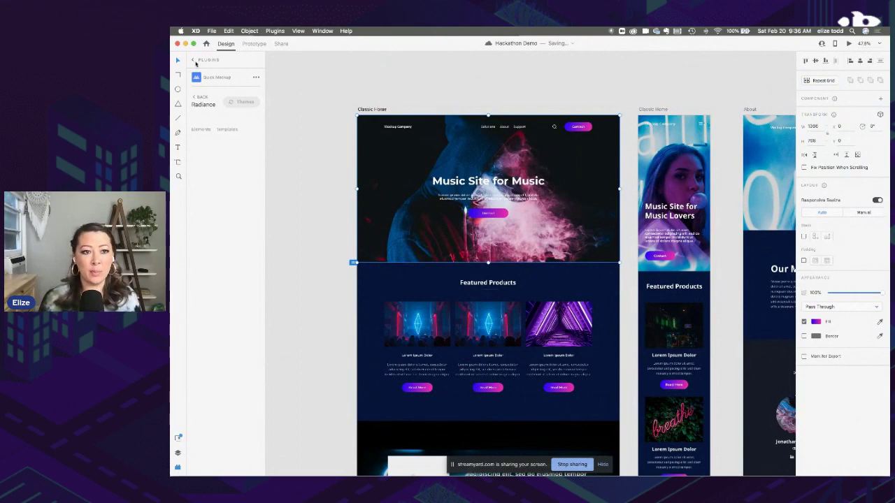
pyautogui.click(192, 60)
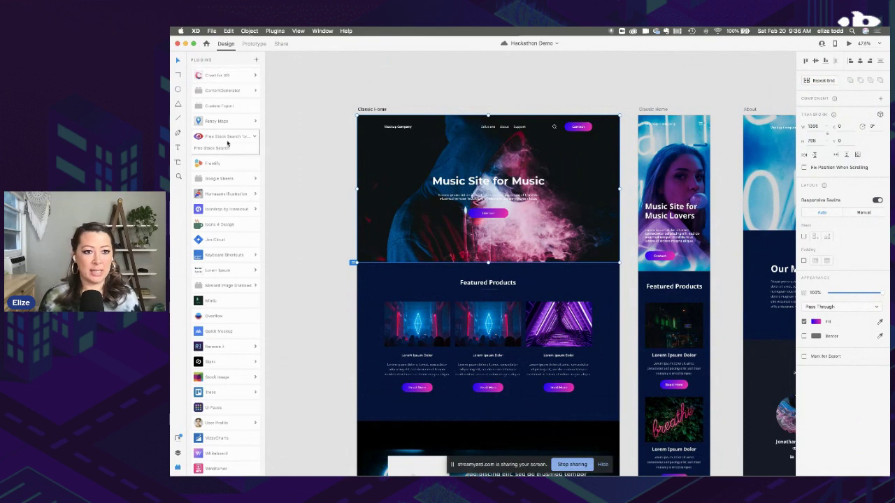
pyautogui.click(213, 149)
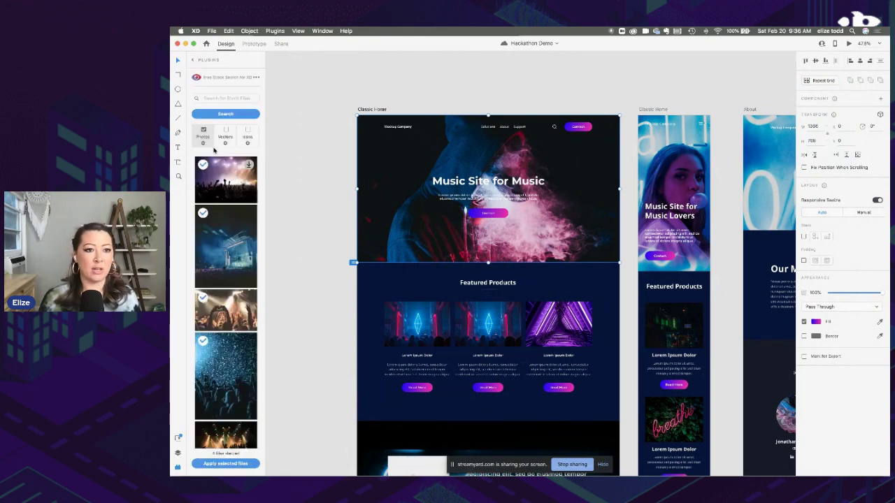
pyautogui.click(211, 98)
pyautogui.write('concert')
pyautogui.press('Return')
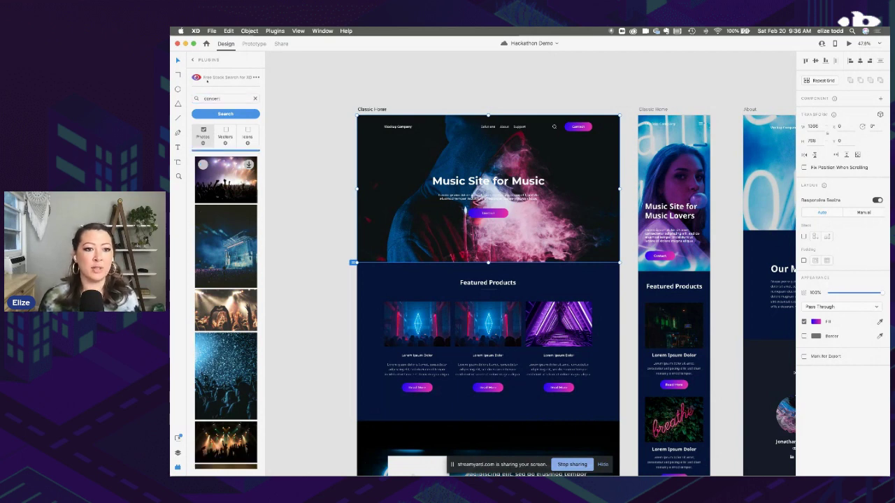
# Search the stock photos for "dogs" and look at the photo source and default download size settings
pyautogui.doubleClick(234, 98)
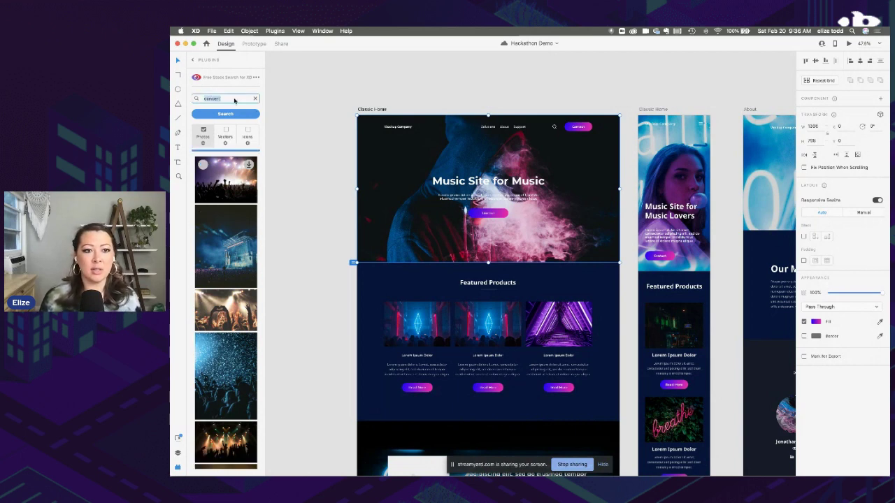
pyautogui.write('dogs')
pyautogui.press('Return')
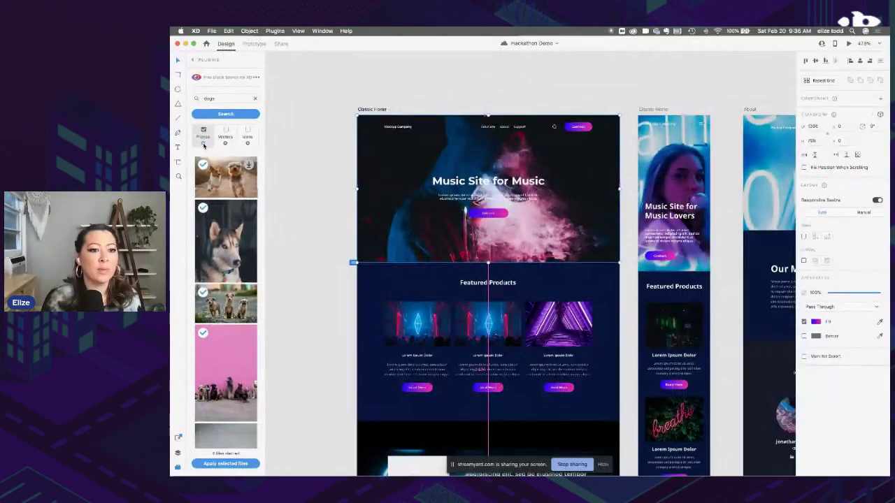
pyautogui.click(204, 144)
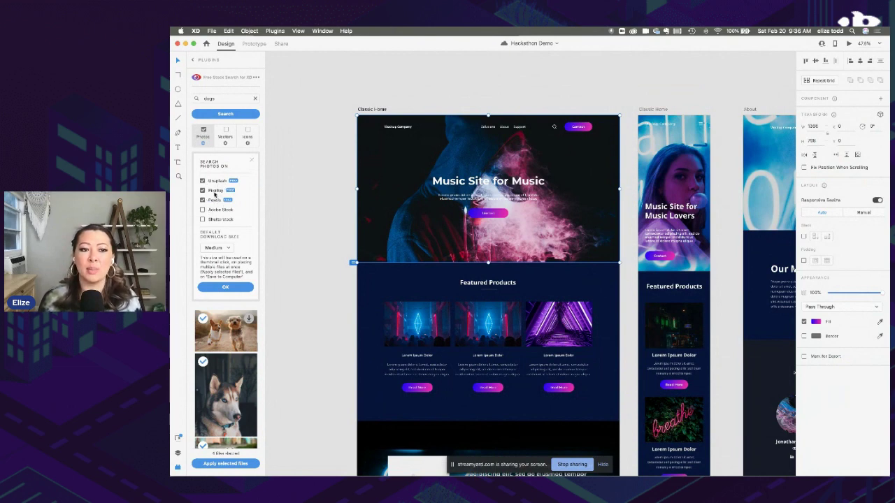
pyautogui.click(252, 160)
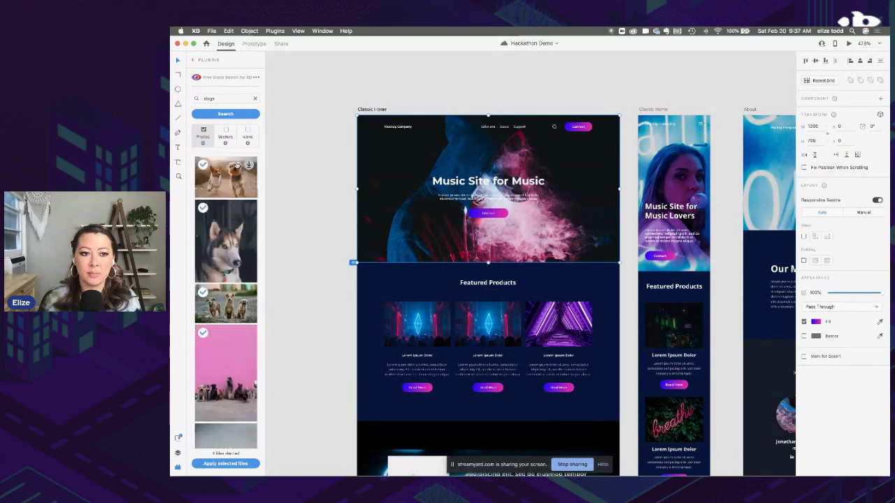
# Switch the stock photo search back to "concert" and clear the canvas selection
pyautogui.doubleClick(222, 99)
pyautogui.write('dancert')
pyautogui.press('Return')
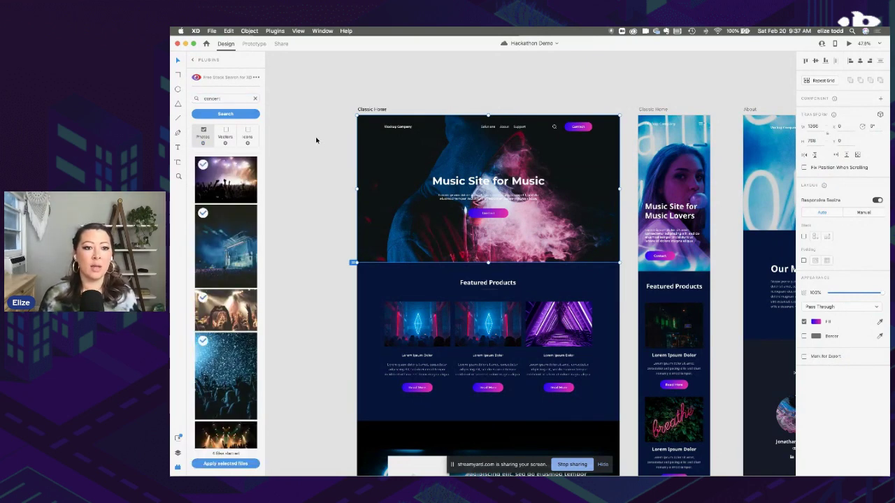
pyautogui.click(317, 137)
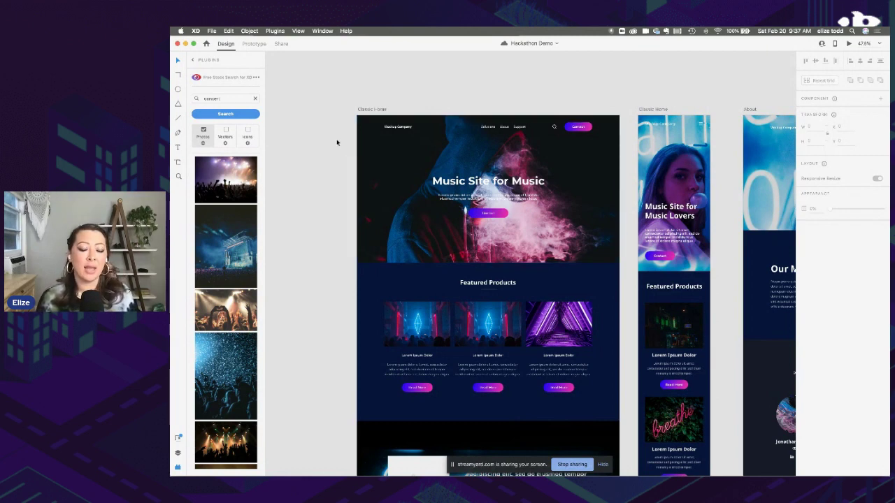
# Replace the desktop hero background image with the first concert crowd photo from the results and save the document
pyautogui.click(413, 146)
pyautogui.moveTo(413, 146); pyautogui.dragTo(377, 140)
pyautogui.click(341, 167)
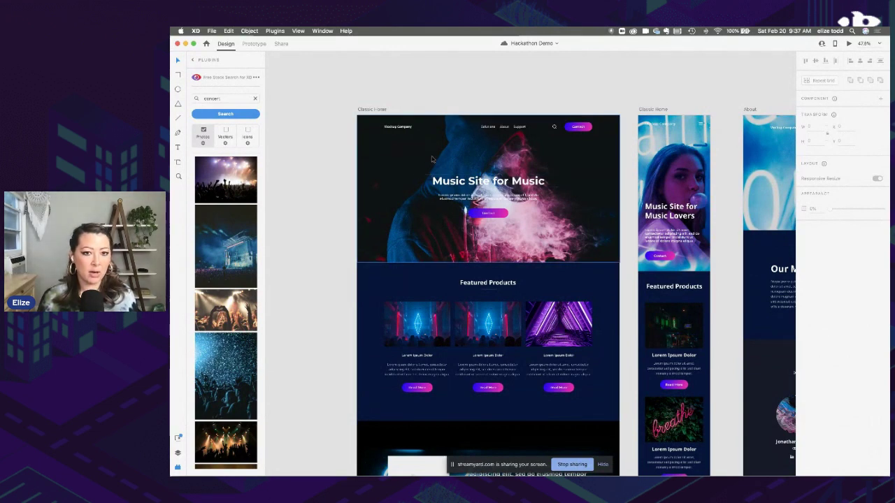
pyautogui.click(409, 154)
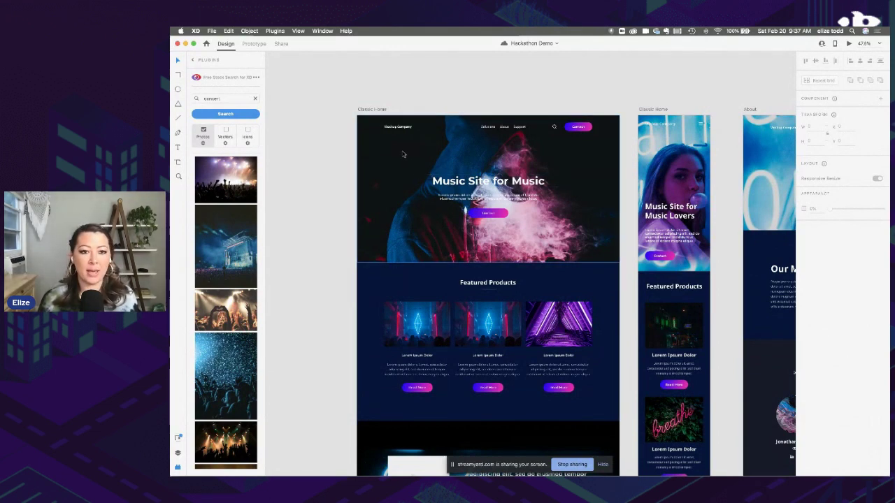
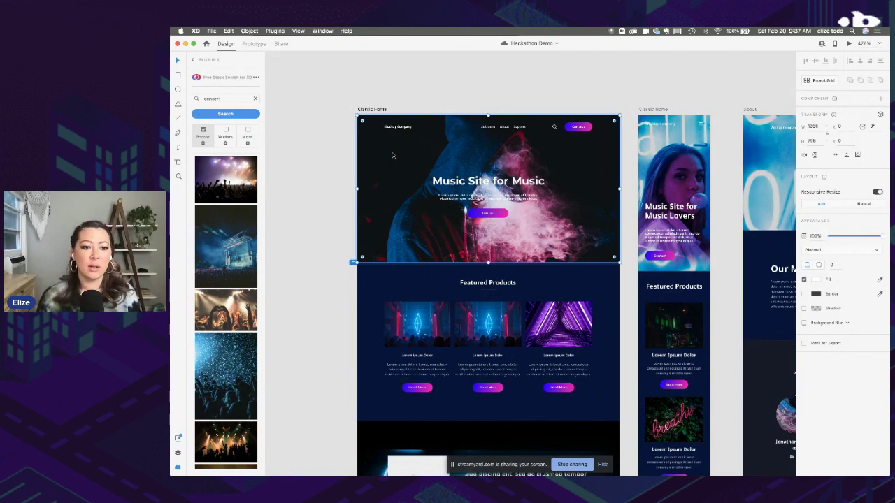
pyautogui.moveTo(204, 168)
pyautogui.click(203, 165)
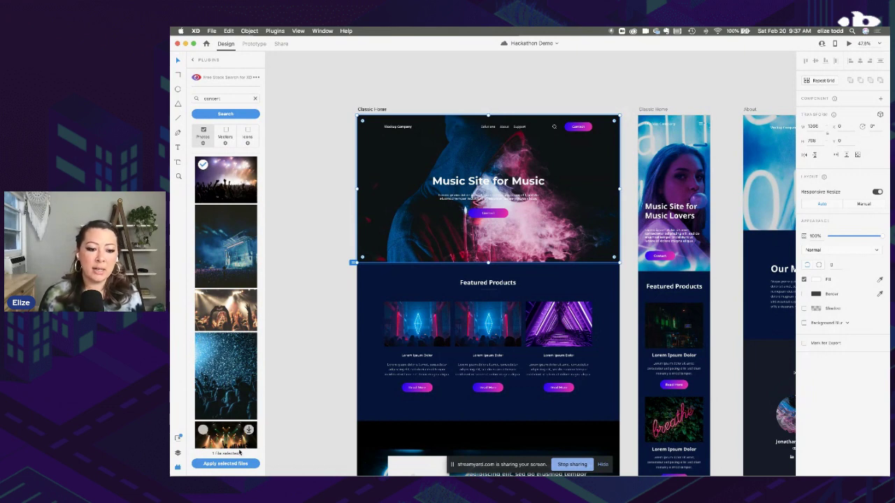
pyautogui.click(209, 464)
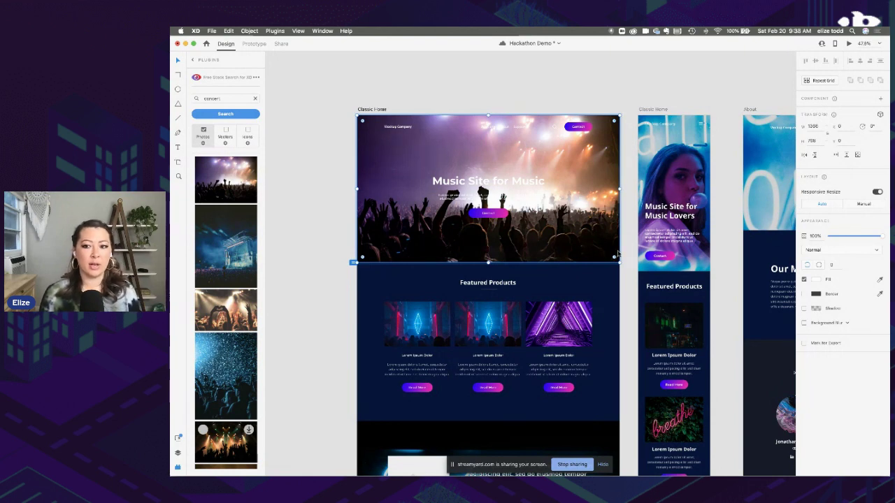
pyautogui.press('super+3')
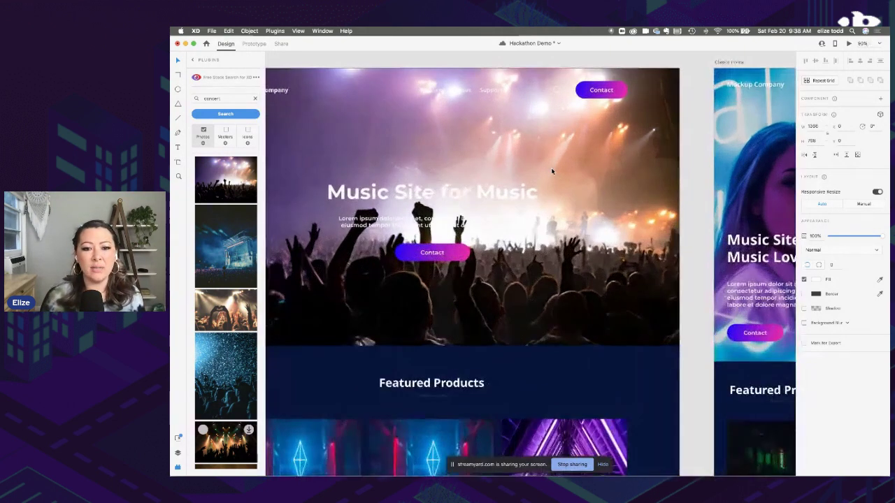
pyautogui.scroll(-3, 551, 171)
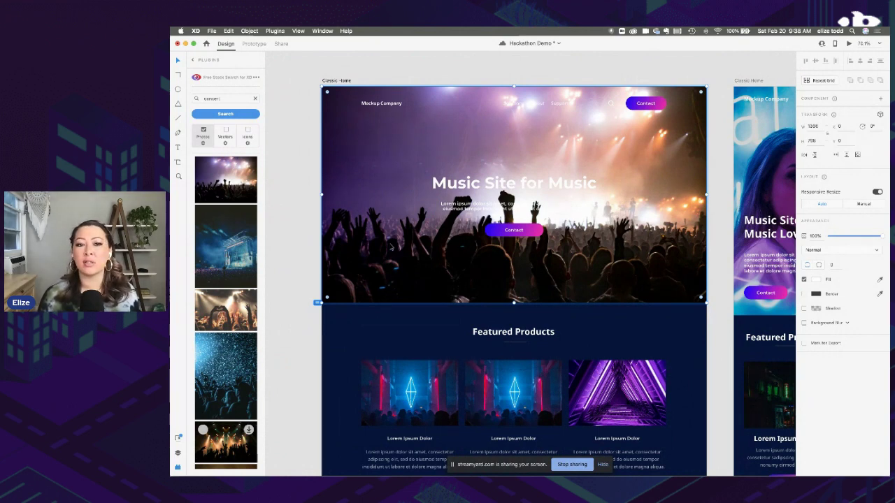
pyautogui.press('super+s')
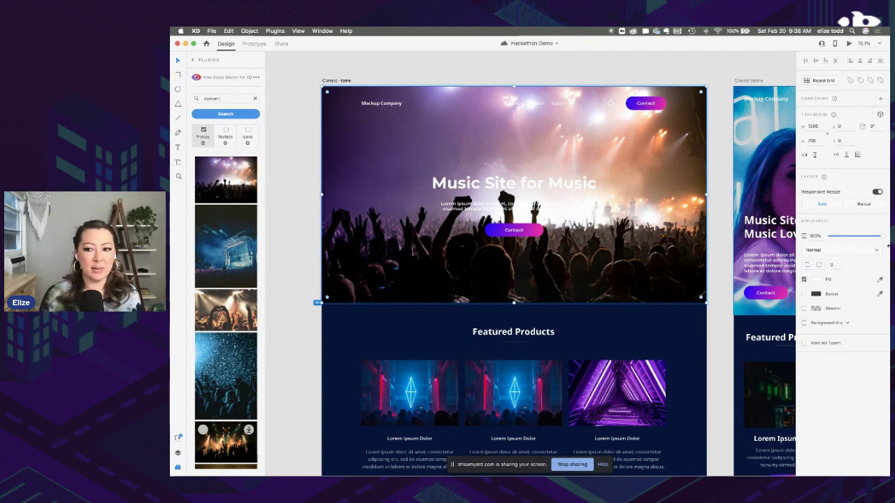
# Lower the opacity of the desktop hero's concert background photo to 30%
pyautogui.moveTo(857, 239); pyautogui.dragTo(845, 239)
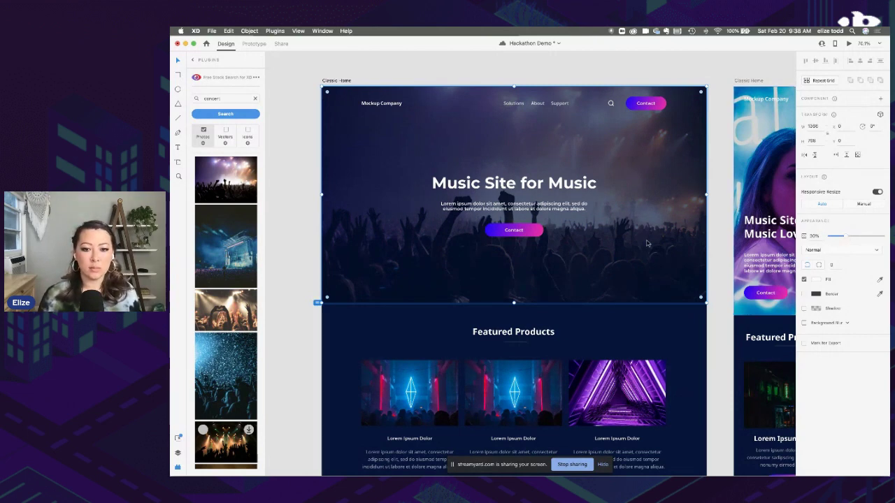
pyautogui.scroll(-3, 414, 319)
pyautogui.click(412, 290)
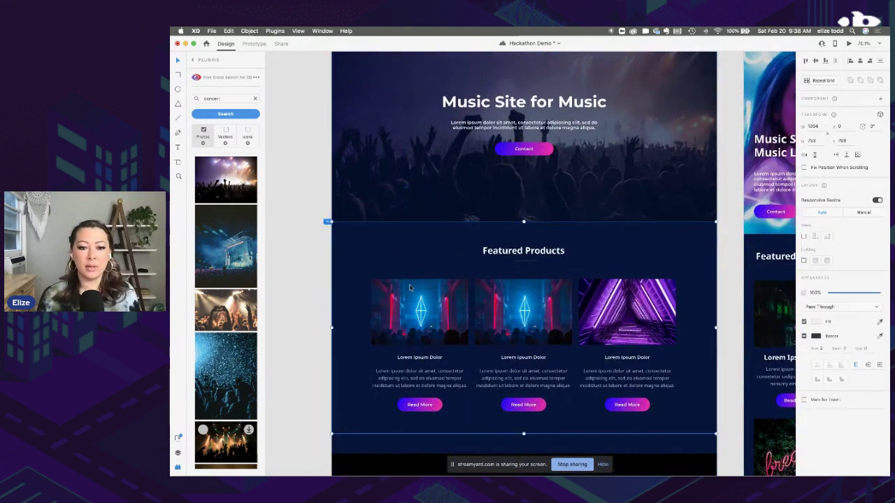
pyautogui.scroll(-3, 411, 291)
pyautogui.doubleClick(427, 230)
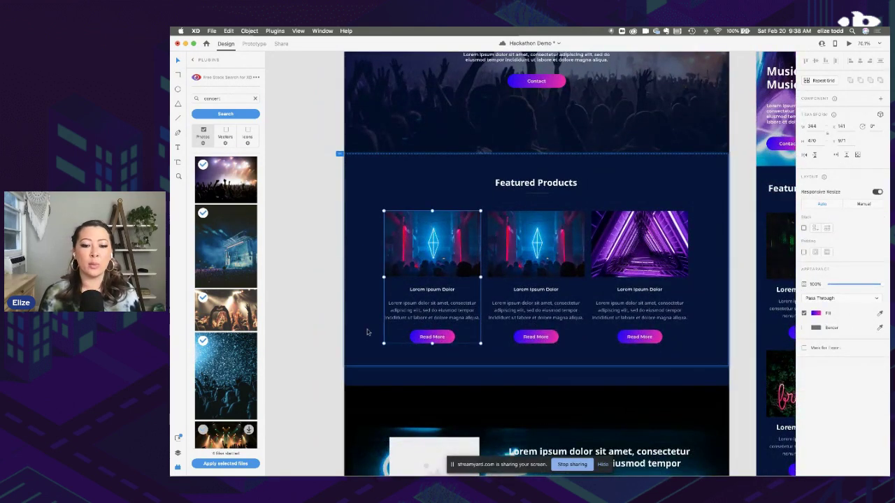
pyautogui.doubleClick(432, 233)
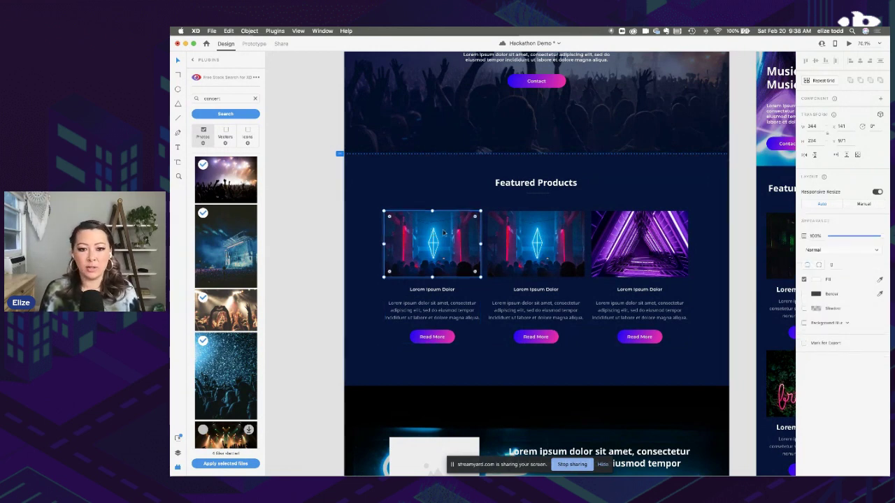
pyautogui.click(529, 239)
pyautogui.click(432, 243)
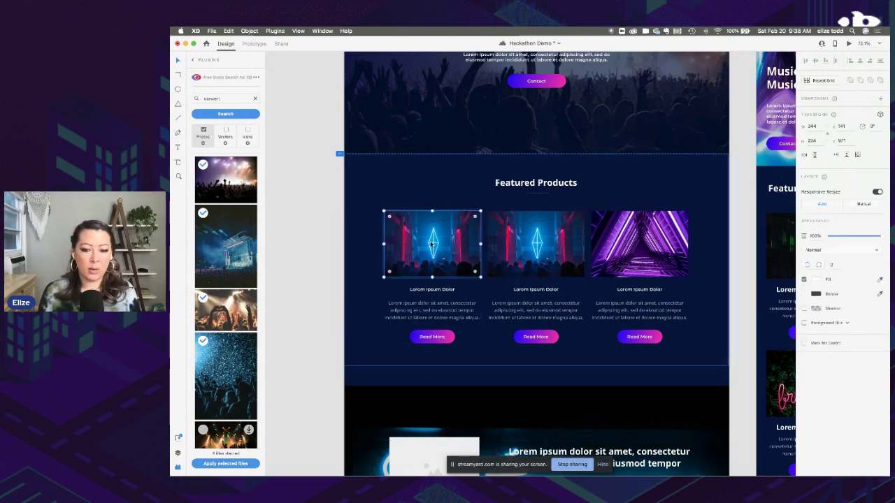
pyautogui.keyDown('shift'); pyautogui.click(536, 243); pyautogui.keyUp('shift')
pyautogui.keyDown('shift'); pyautogui.click(625, 247); pyautogui.keyUp('shift')
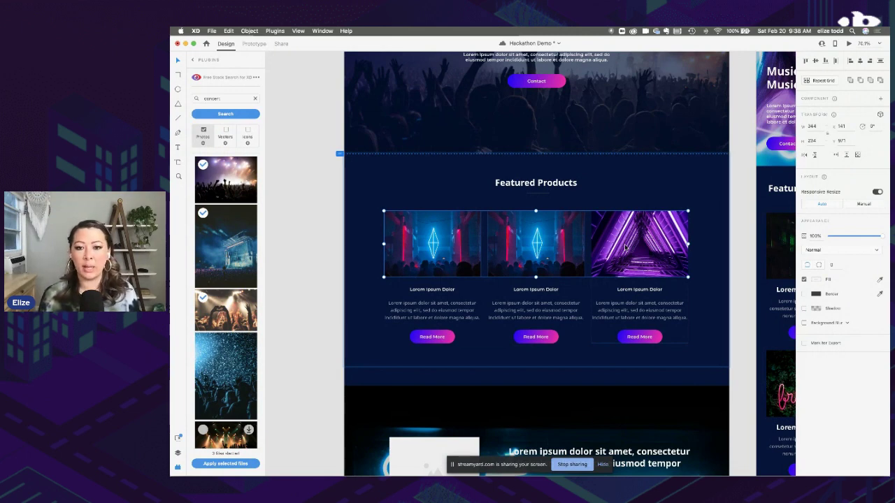
pyautogui.click(417, 235)
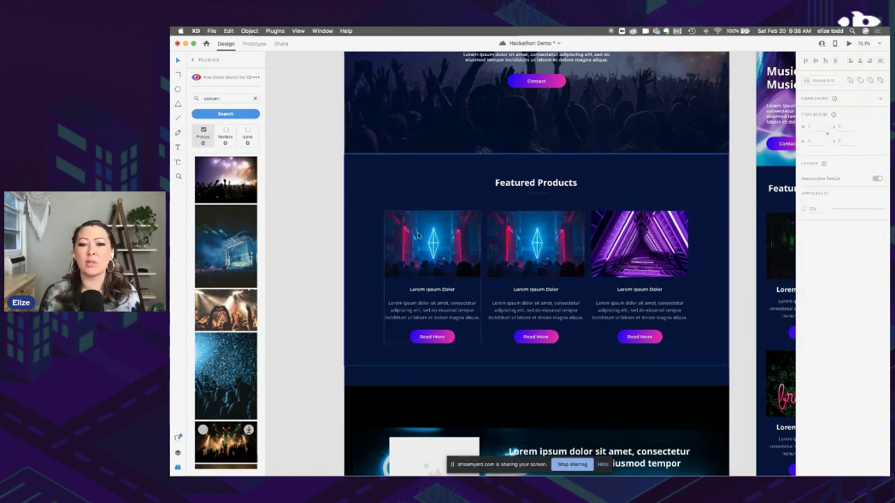
# Replace the three Featured Products card images together with the blue stage, heart-hands and blue confetti crowd photos from the concert results
pyautogui.doubleClick(417, 235)
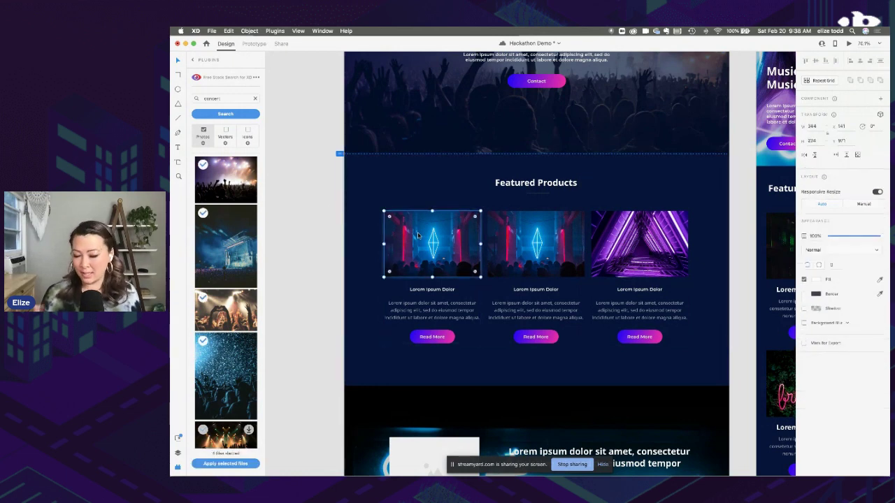
pyautogui.keyDown('shift'); pyautogui.click(520, 239); pyautogui.keyUp('shift')
pyautogui.keyDown('shift'); pyautogui.click(617, 248); pyautogui.keyUp('shift')
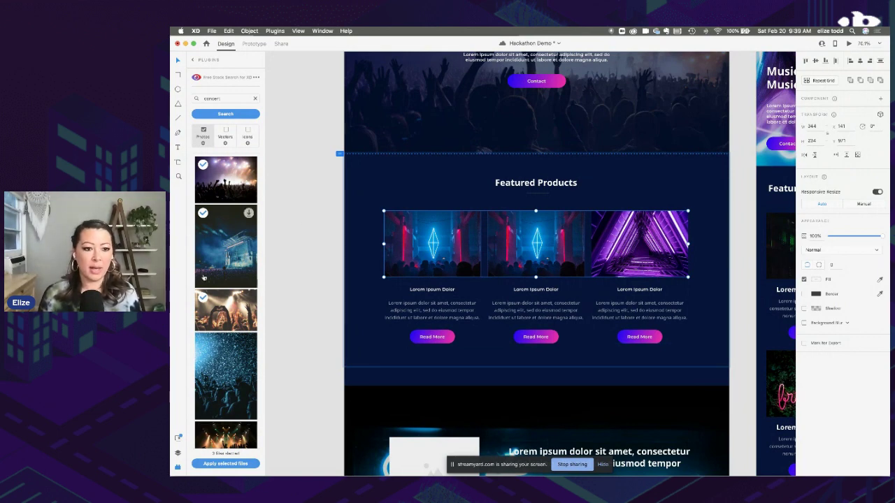
pyautogui.click(203, 165)
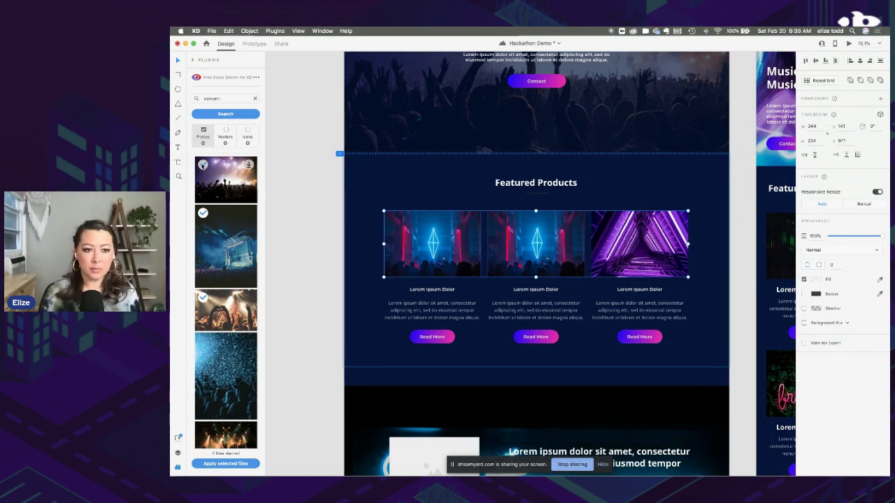
pyautogui.click(204, 342)
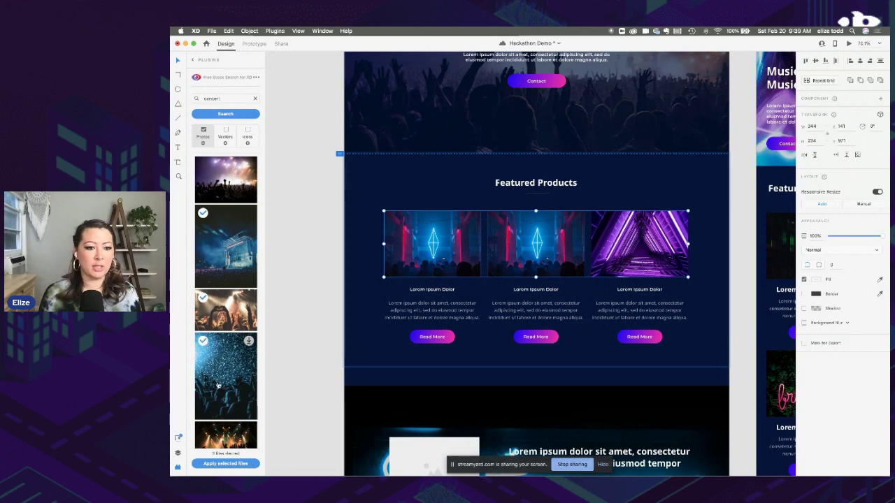
pyautogui.scroll(-2, 225, 350)
pyautogui.click(208, 465)
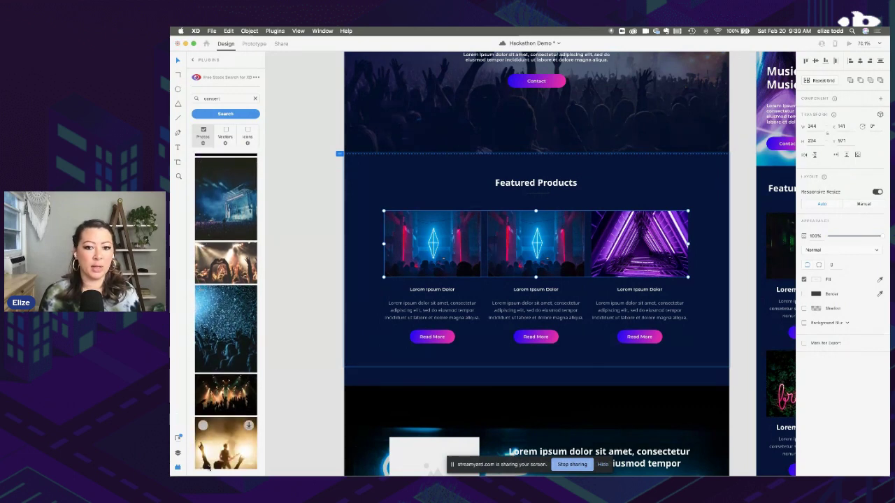
# Fill the blank image placeholder in the desktop home page's Entrance banner with a concert photo from the stock results
pyautogui.scroll(-2, 360, 291)
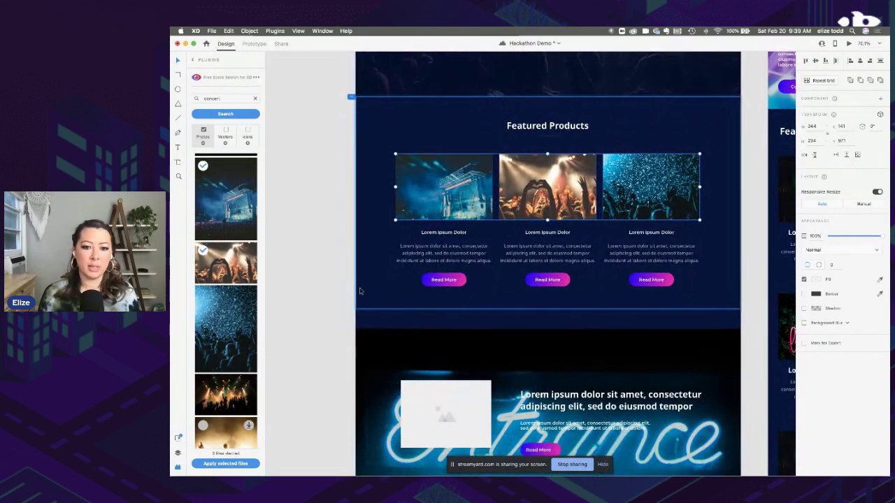
pyautogui.scroll(-4, 360, 291)
pyautogui.click(436, 318)
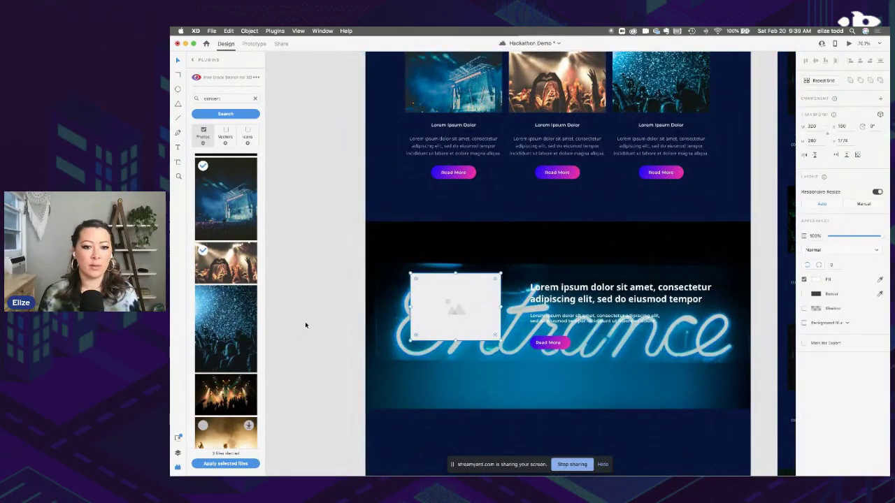
pyautogui.scroll(-5, 212, 252)
pyautogui.click(204, 252)
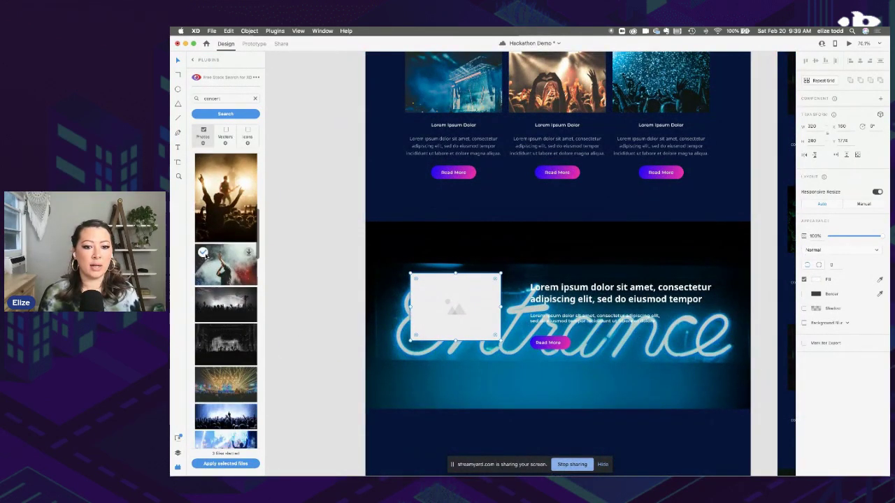
pyautogui.click(225, 467)
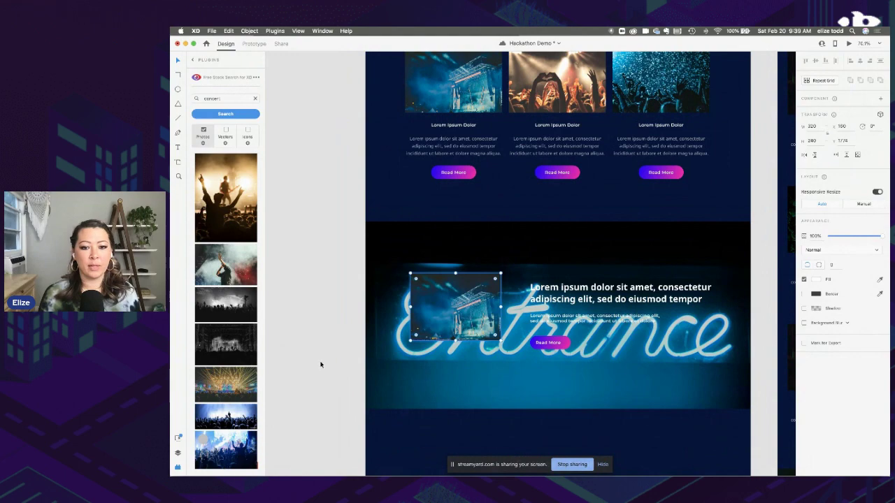
# Replace the Entrance banner background with the smoky raised-arm performer photo, set its opacity to 37%, and clear the selection
pyautogui.scroll(-5, 321, 365)
pyautogui.scroll(2, 321, 364)
pyautogui.click(472, 165)
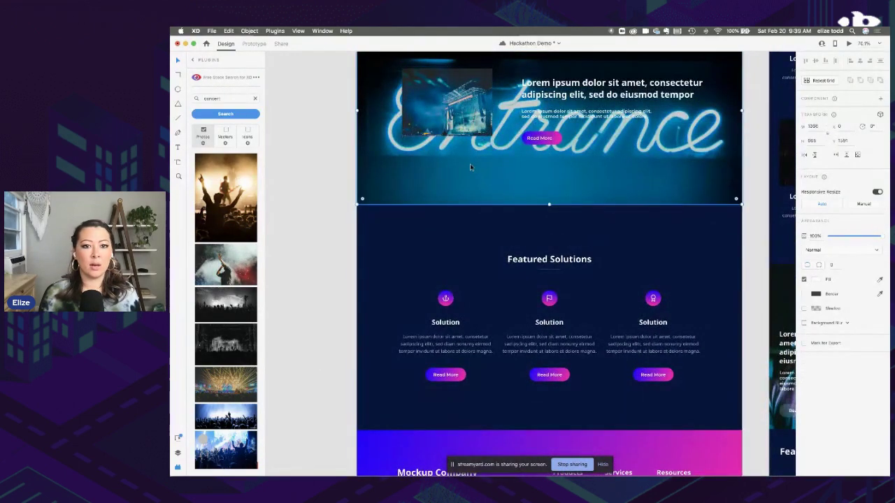
pyautogui.click(203, 253)
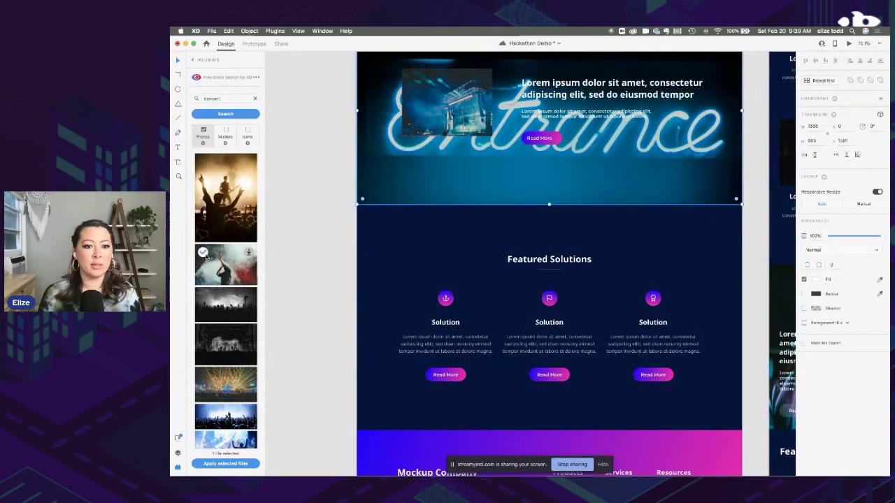
pyautogui.click(197, 461)
pyautogui.scroll(2, 545, 279)
pyautogui.moveTo(879, 237); pyautogui.dragTo(847, 236)
pyautogui.scroll(-1, 462, 279)
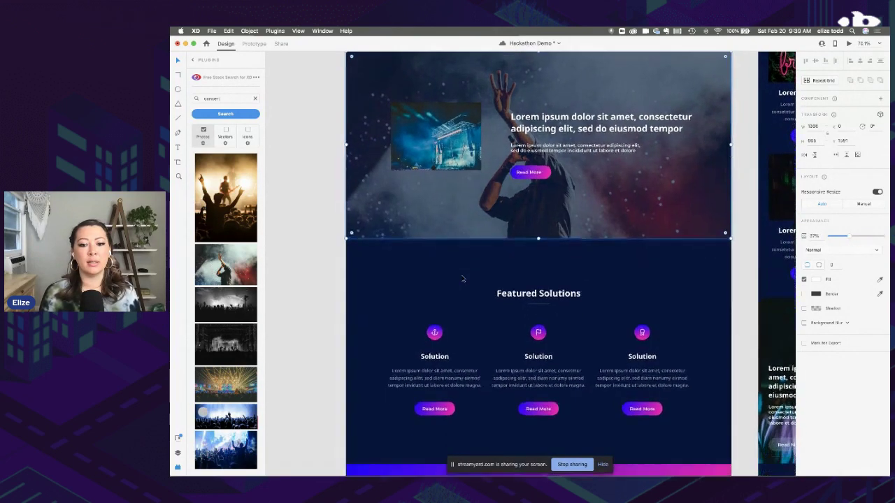
pyautogui.scroll(-5, 462, 279)
pyautogui.scroll(5, 392, 265)
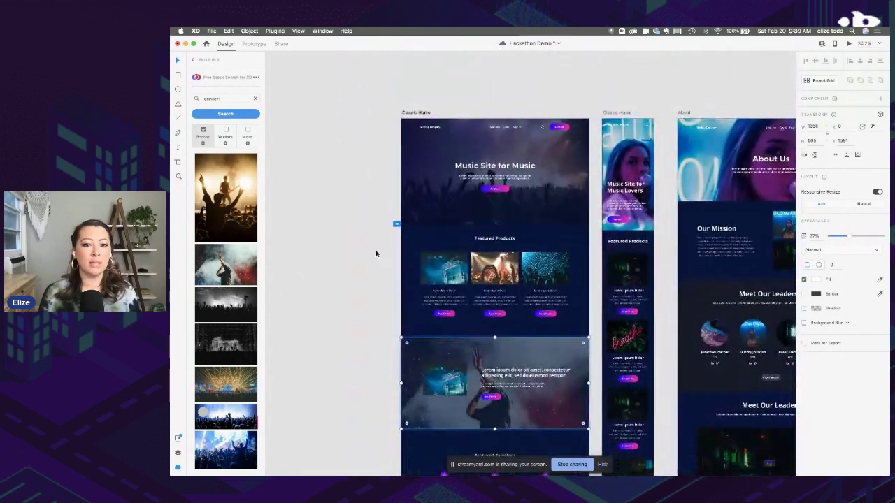
pyautogui.click(365, 253)
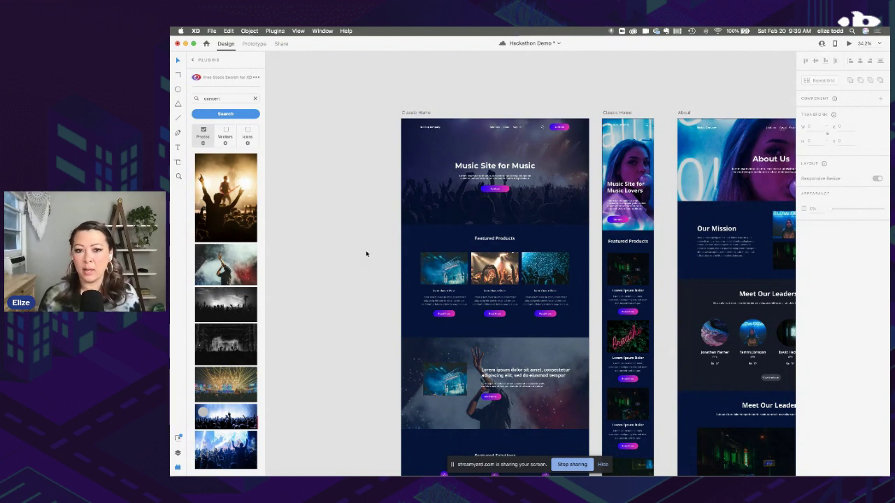
# Try moving the desktop hero heading and paragraph toward the page's left side, and undo the move
pyautogui.scroll(3, 466, 203)
pyautogui.click(475, 158)
pyautogui.moveTo(477, 160); pyautogui.dragTo(413, 159)
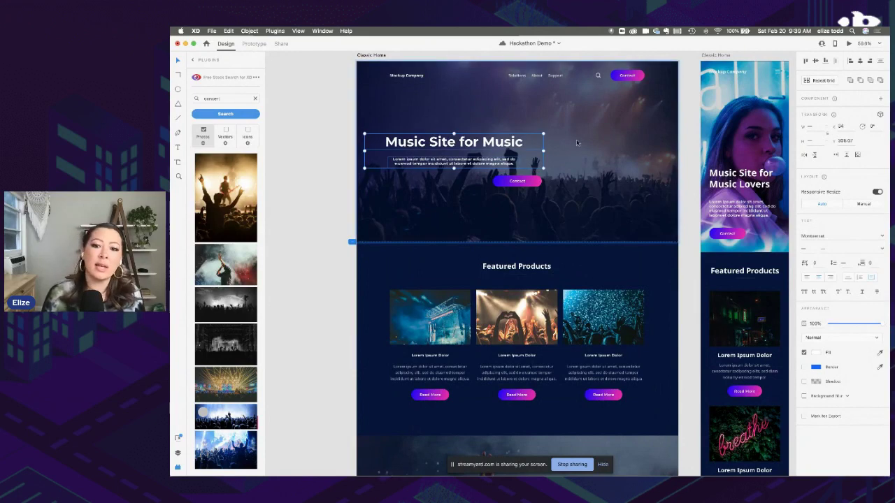
pyautogui.press('super+z')
pyautogui.scroll(-2, 517, 172)
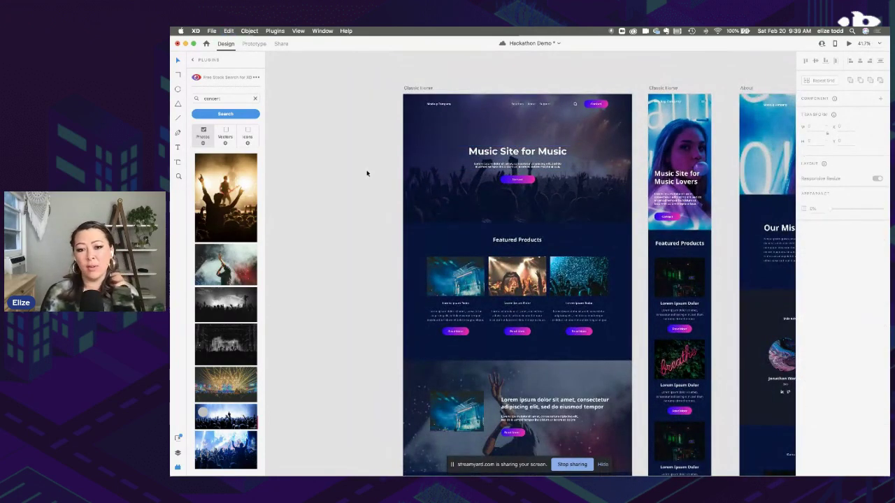
pyautogui.scroll(-2, 366, 172)
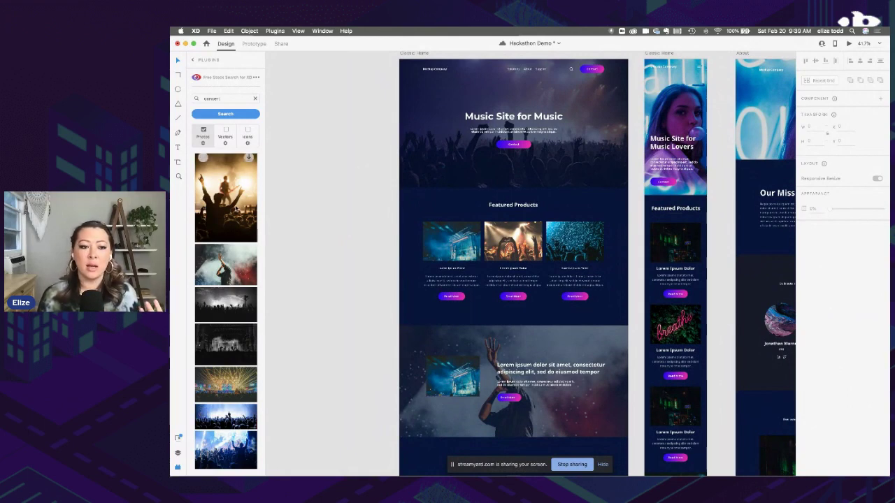
# Shift the desktop hero's heading, paragraph and Contact button together to the left side of the hero
pyautogui.scroll(5, 429, 222)
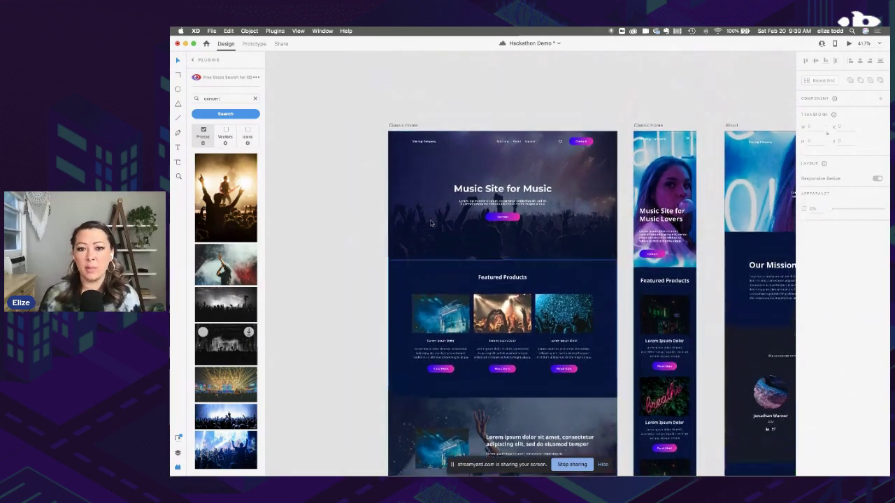
pyautogui.click(484, 190)
pyautogui.moveTo(501, 217); pyautogui.dragTo(458, 217)
# Draw a rectangle about 422 by 350 px in the empty right side of the desktop hero
pyautogui.scroll(5, 489, 209)
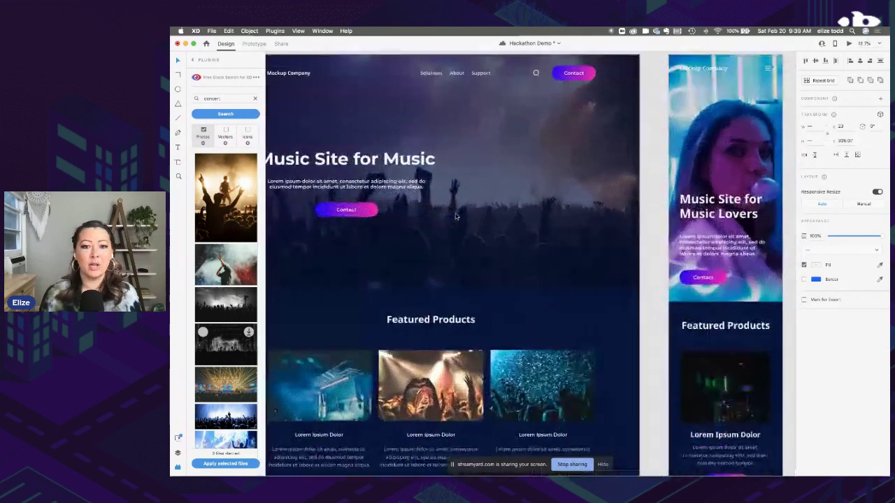
pyautogui.press('r')
pyautogui.moveTo(487, 133); pyautogui.dragTo(615, 239)
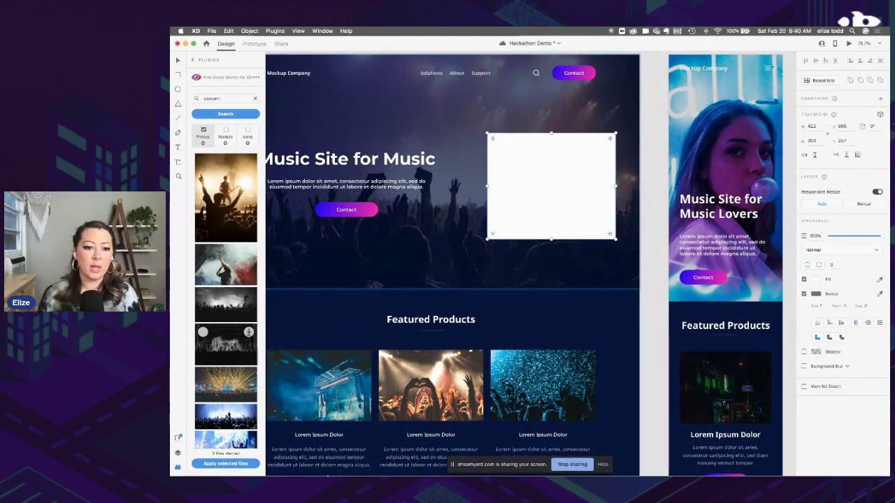
# Fill the new hero rectangle with the bedroom photo from the Downloads folder in Finder, and return to the XD document
pyautogui.moveTo(328, 470)
pyautogui.click(211, 467)
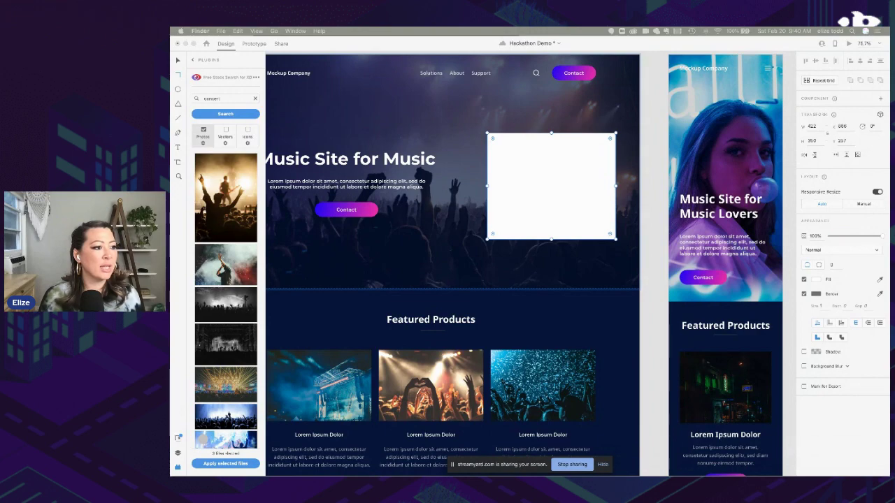
pyautogui.moveTo(330, 209); pyautogui.dragTo(528, 175)
pyautogui.moveTo(475, 203); pyautogui.dragTo(446, 269)
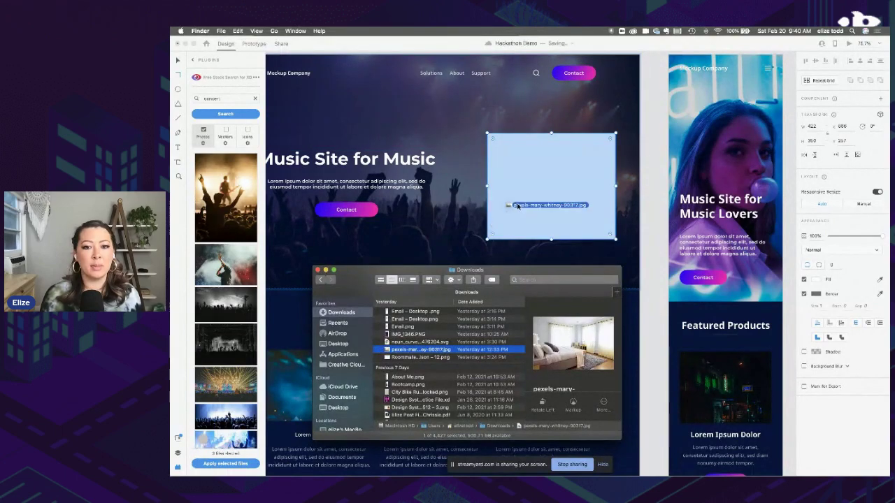
pyautogui.moveTo(375, 270); pyautogui.dragTo(337, 242)
pyautogui.click(304, 216)
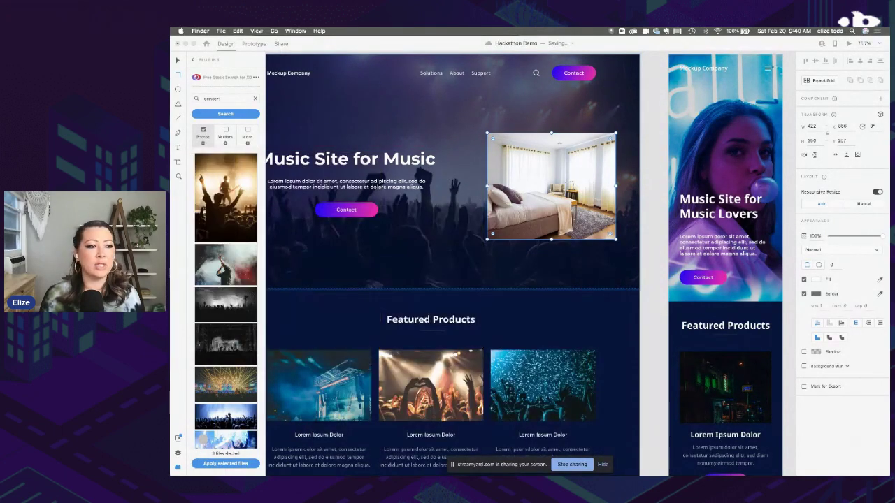
pyautogui.click(499, 198)
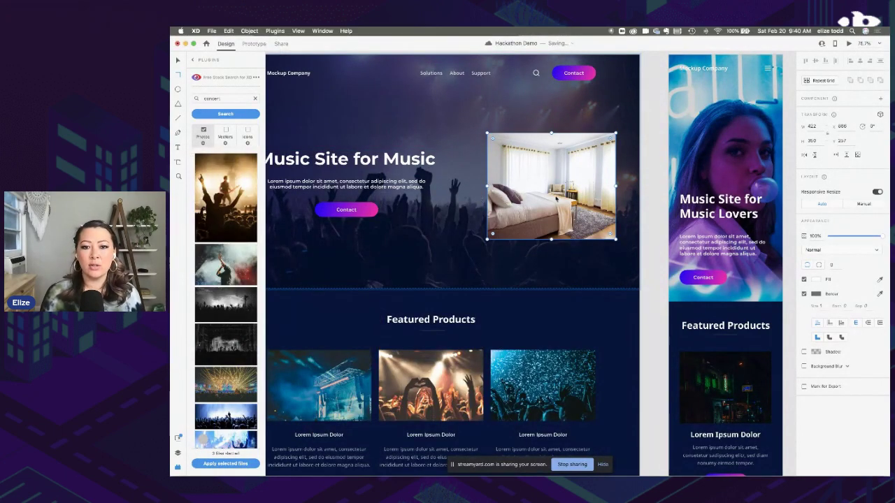
# Delete the bedroom photo rectangle from the desktop hero and clear the selection
pyautogui.scroll(-5, 549, 194)
pyautogui.click(547, 193)
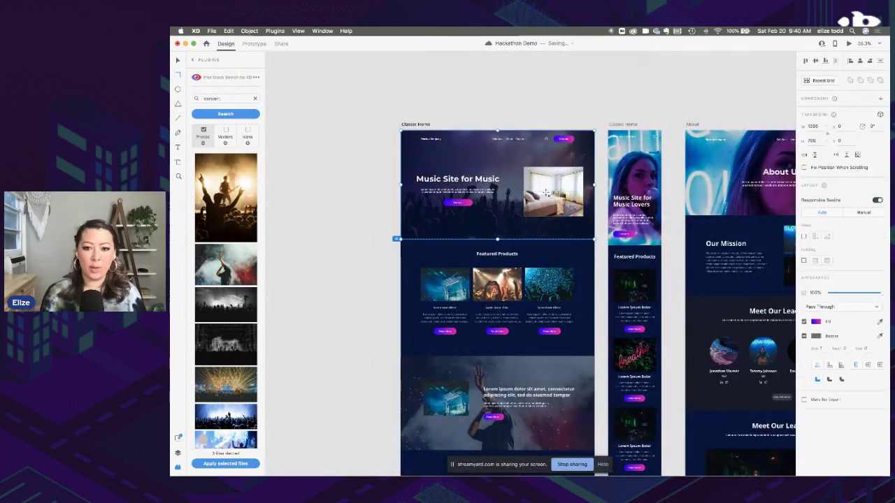
pyautogui.doubleClick(536, 186)
pyautogui.press('Delete')
pyautogui.click(393, 177)
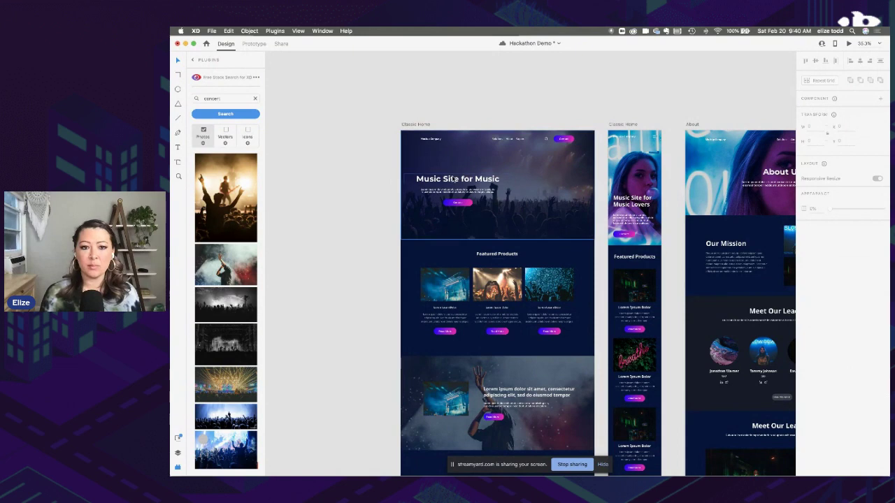
# Move the hero heading, paragraph and Contact button back to the page's horizontal centre and deselect them
pyautogui.doubleClick(454, 180)
pyautogui.moveTo(458, 203); pyautogui.dragTo(497, 211)
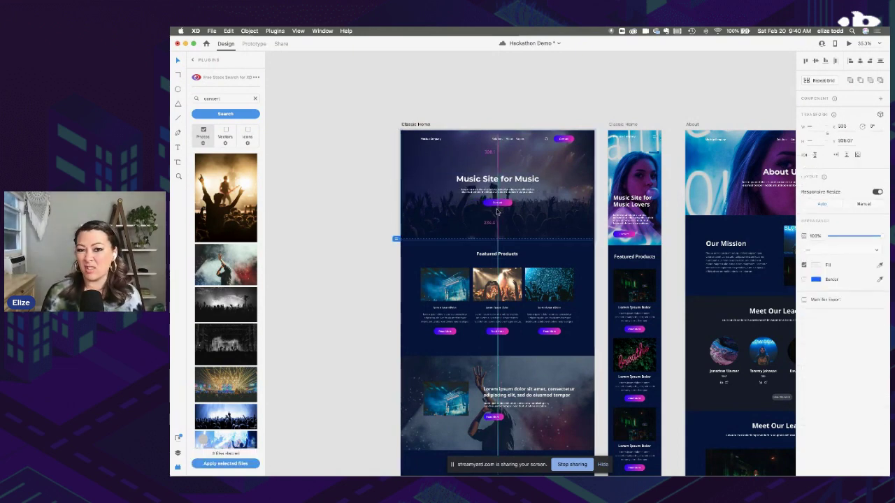
pyautogui.click(511, 104)
# Select the Featured Solutions section on the desktop home page, close up on its anchor icon
pyautogui.scroll(-3, 511, 102)
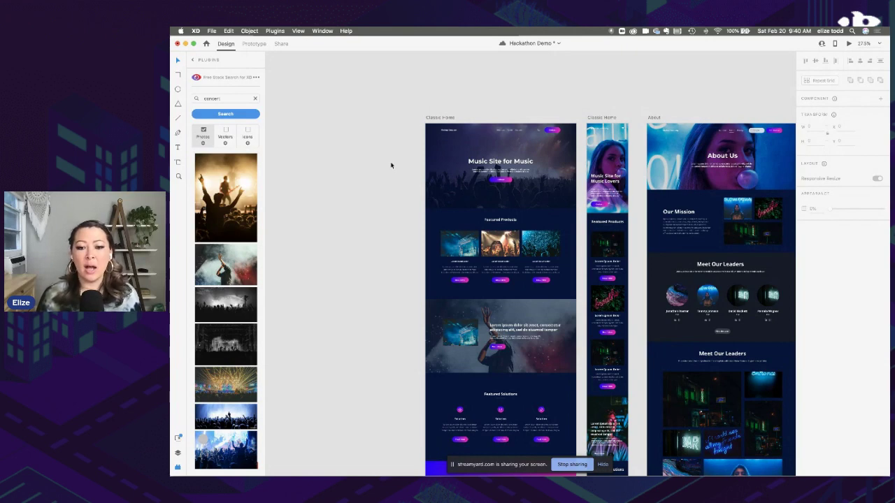
pyautogui.scroll(-3, 391, 165)
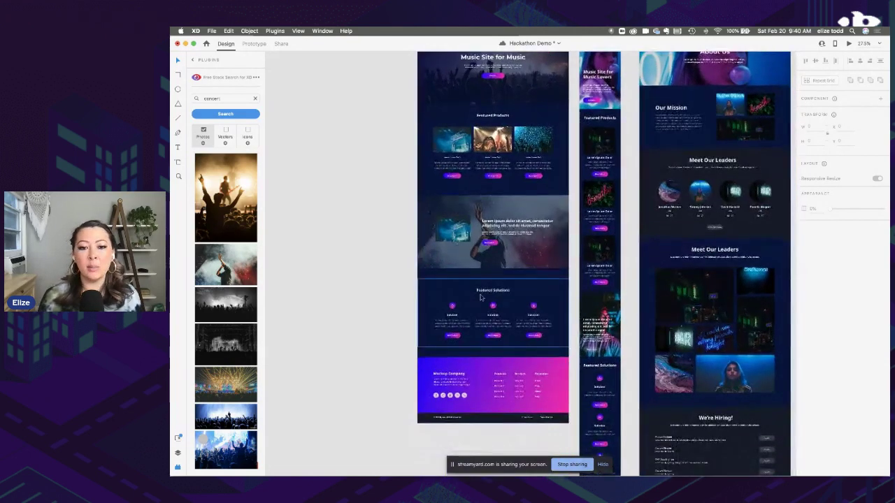
pyautogui.scroll(5, 405, 195)
pyautogui.scroll(-5, 419, 223)
pyautogui.scroll(3, 429, 244)
pyautogui.click(432, 241)
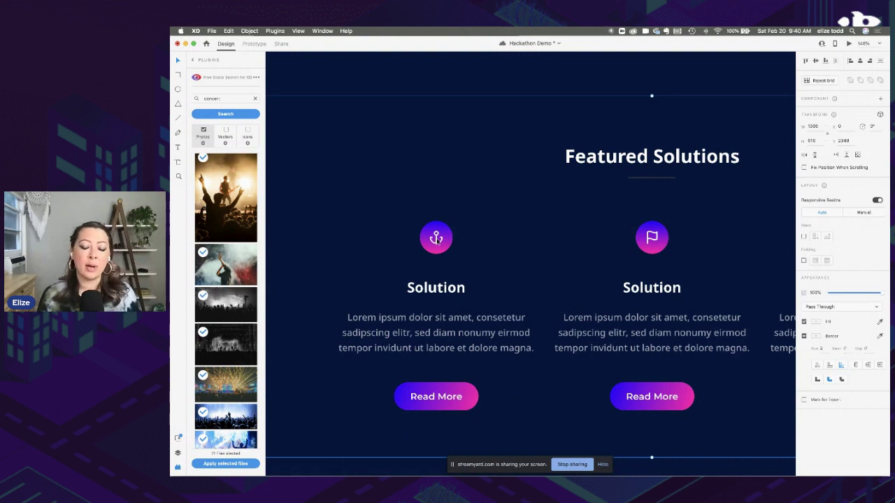
# Leave the stock image search plugin and draw a blank artboard about 1062 × 1271 beside the mobile About artboard
pyautogui.click(194, 61)
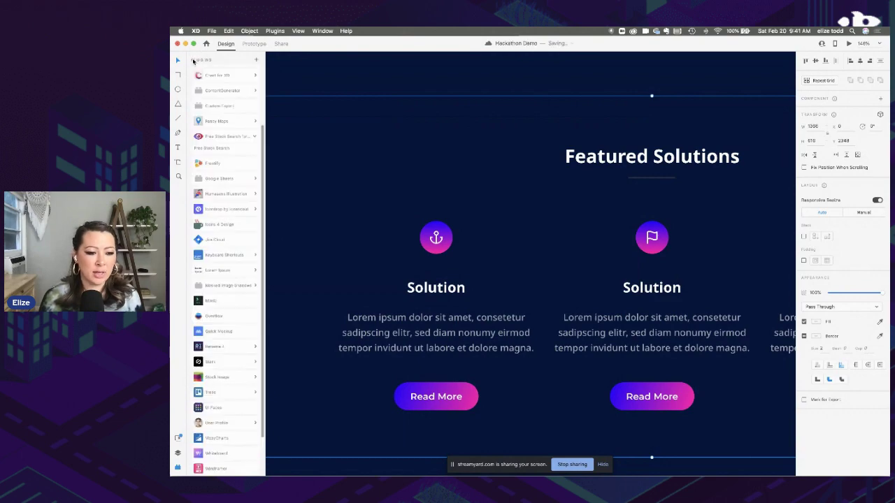
pyautogui.scroll(-10, 318, 163)
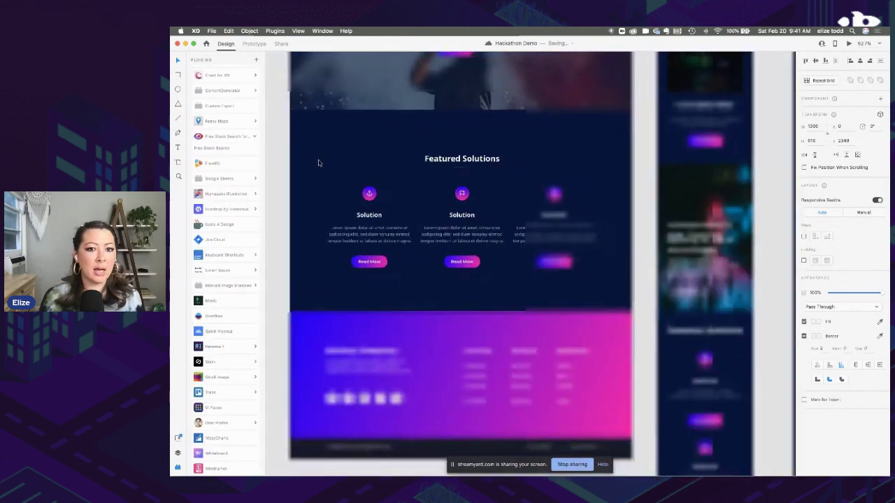
pyautogui.hscroll(10, 358, 144)
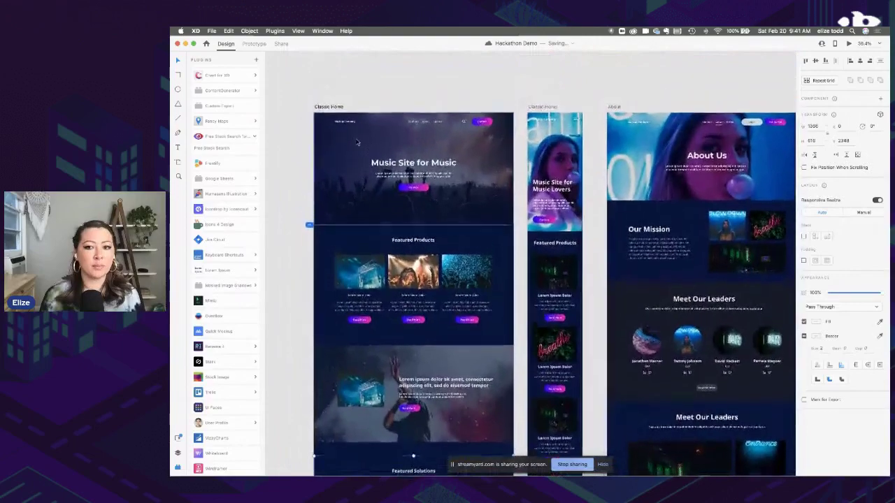
pyautogui.scroll(-3, 669, 190)
pyautogui.press('a')
pyautogui.moveTo(644, 123); pyautogui.dragTo(763, 264)
pyautogui.click(697, 210)
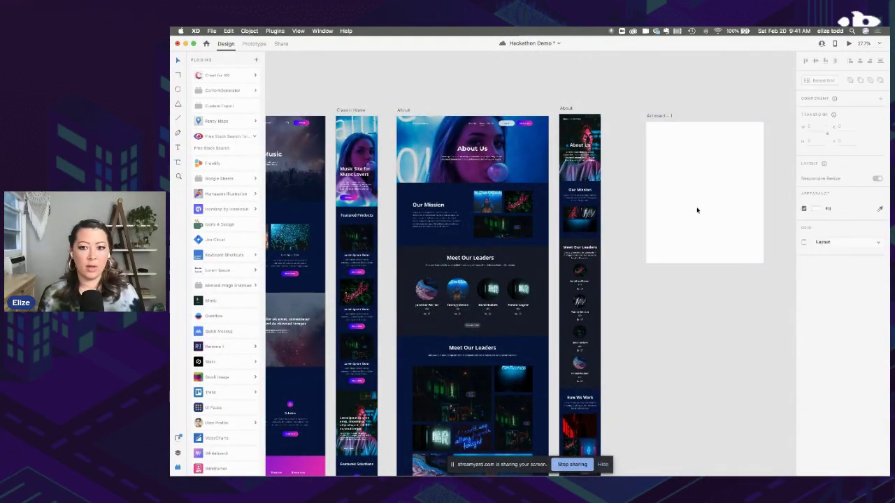
# Place the bedroom photo from Finder on the blank artboard, scaled to about 731 × 483 and moved lower
pyautogui.click(211, 464)
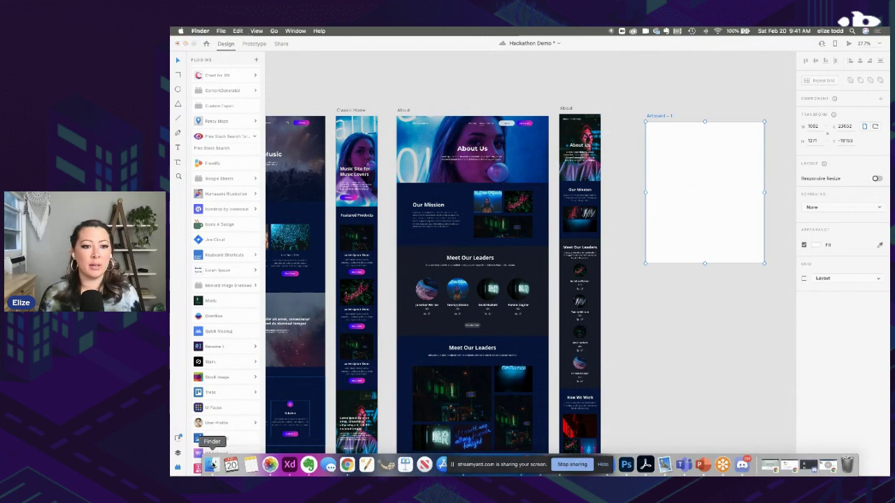
pyautogui.moveTo(891, 231); pyautogui.dragTo(661, 103)
pyautogui.scroll(-1, 712, 155)
pyautogui.scroll(5, 661, 105)
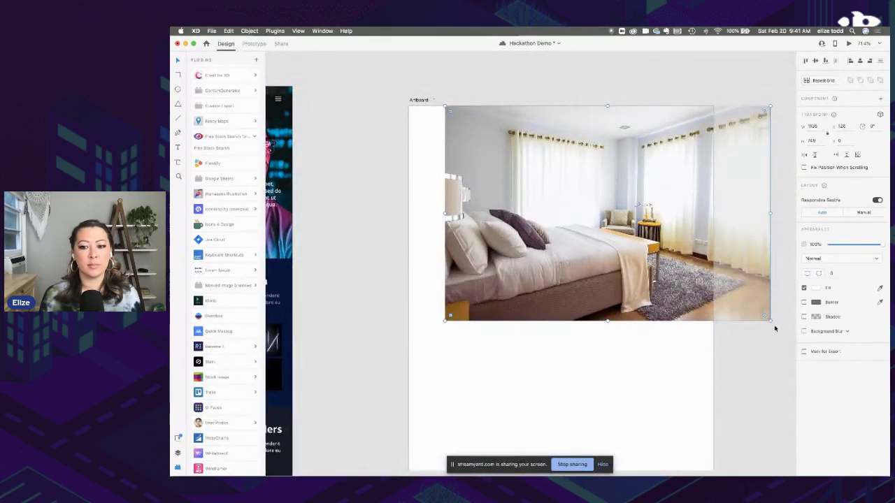
pyautogui.moveTo(770, 321); pyautogui.dragTo(650, 273)
pyautogui.moveTo(580, 179); pyautogui.dragTo(577, 223)
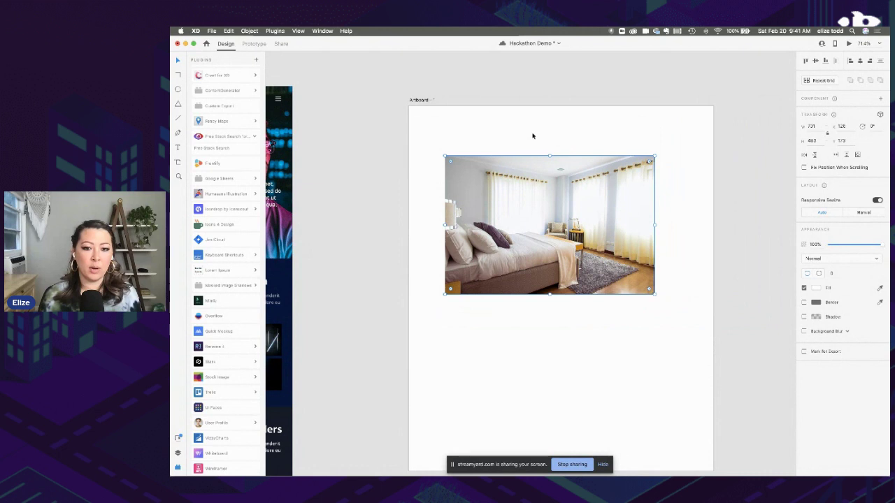
# Draw a circle about 403 px in diameter over the bedroom photo and centre it horizontally on the photo
pyautogui.press('e')
pyautogui.moveTo(504, 169); pyautogui.dragTo(621, 293)
pyautogui.press('Escape')
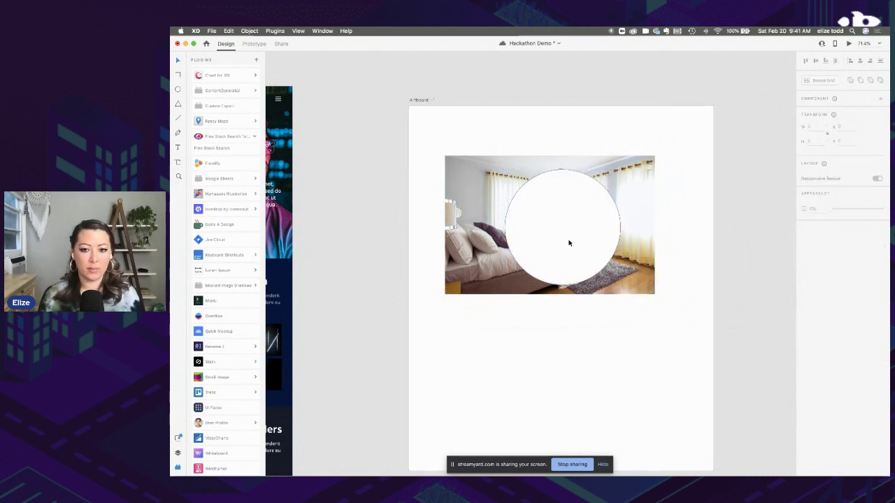
pyautogui.moveTo(566, 237)
pyautogui.mouseDown()
pyautogui.moveTo(539, 230)
pyautogui.moveTo(555, 237)
pyautogui.mouseUp()
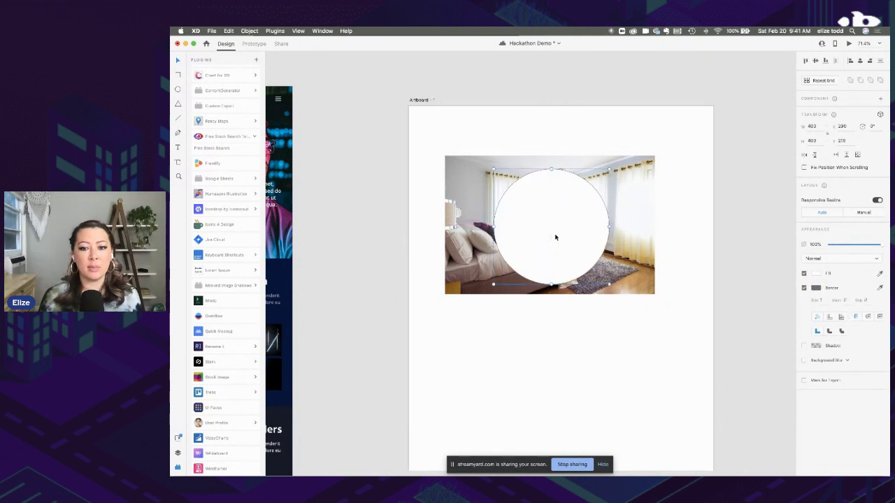
# Try masking the bedroom photo with the circle using Mask with Shape, and undo the mask
pyautogui.keyDown('shift'); pyautogui.click(644, 242); pyautogui.keyUp('shift')
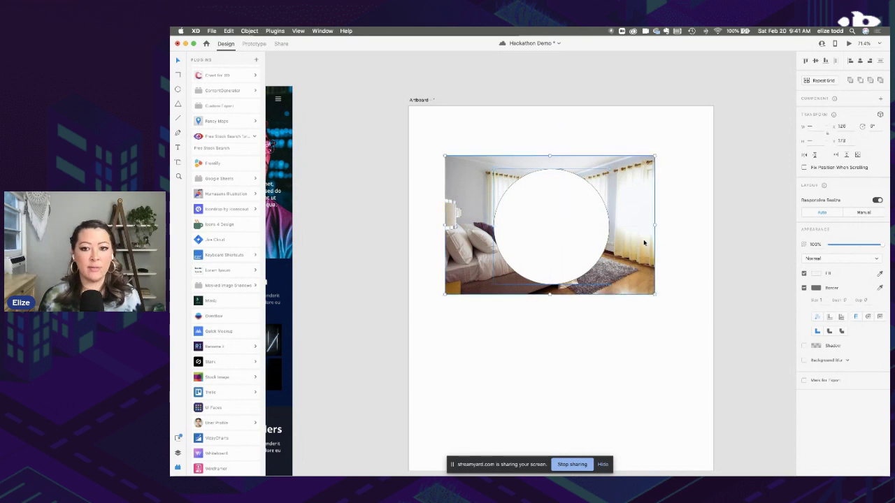
pyautogui.rightClick(565, 218)
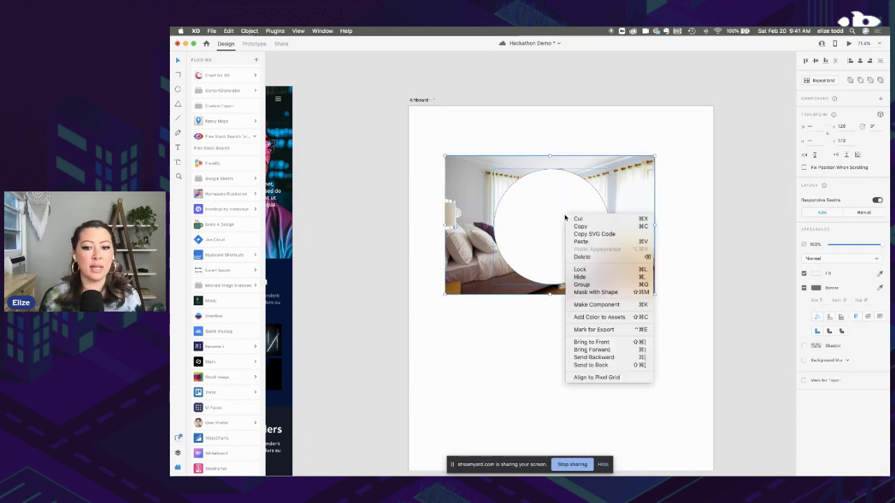
pyautogui.click(606, 292)
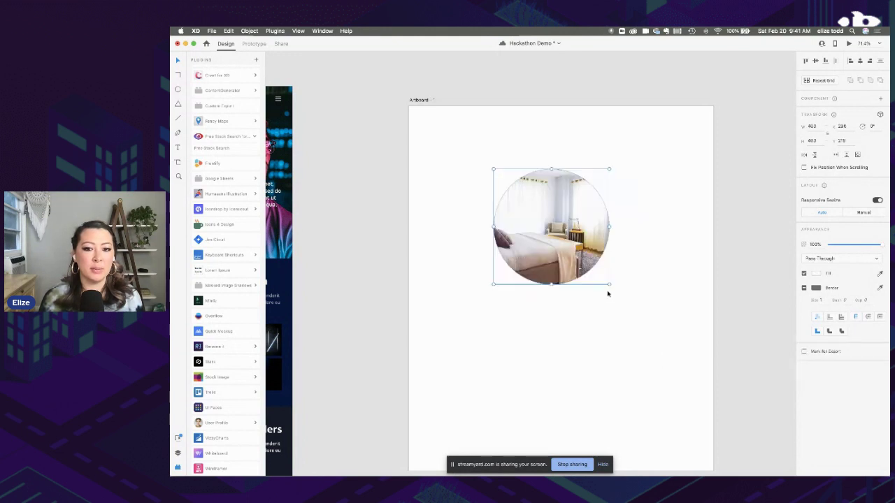
pyautogui.press('super+z')
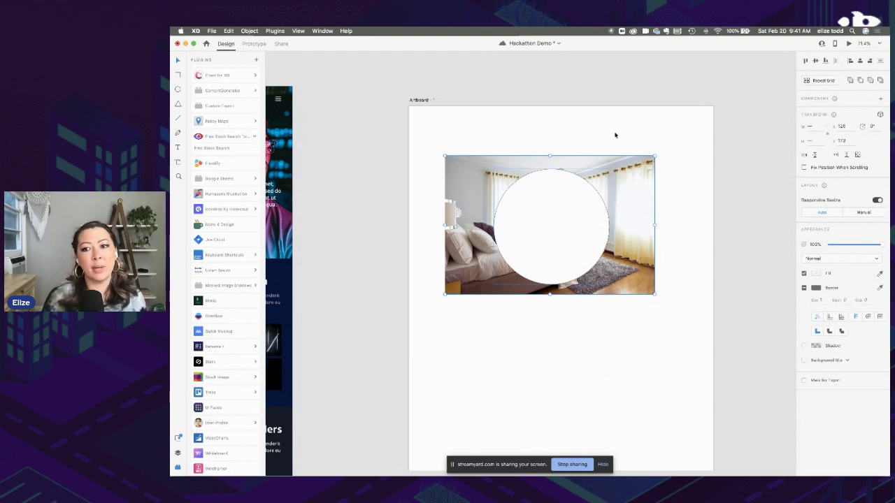
# Try the Add, Subtract, Intersect and Exclude Overlap boolean operations on the circle and the bedroom photo
pyautogui.click(880, 81)
pyautogui.click(860, 81)
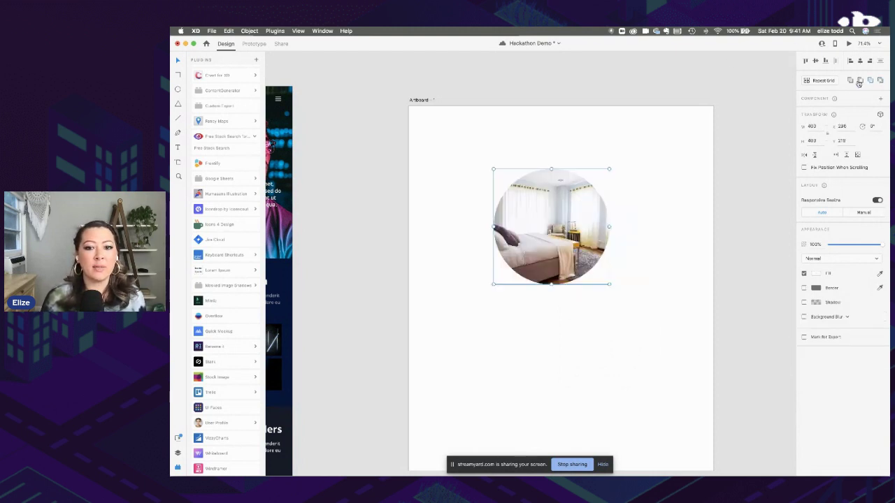
pyautogui.click(858, 83)
pyautogui.click(849, 83)
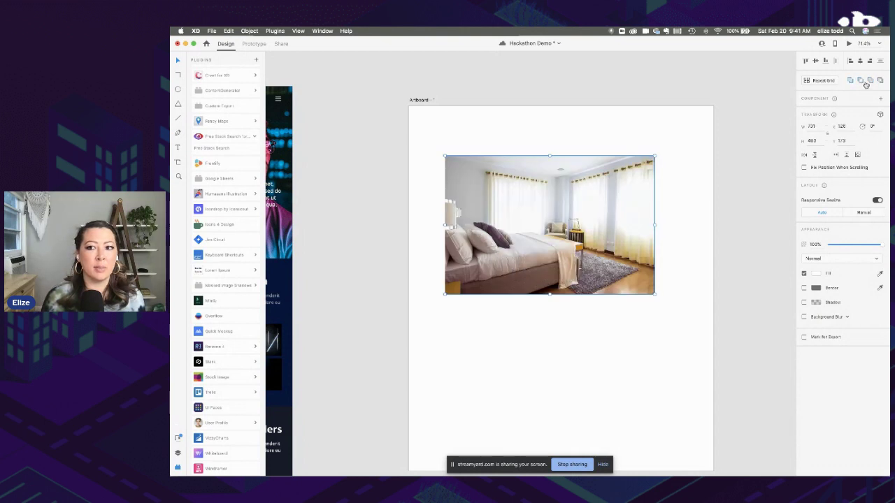
pyautogui.click(860, 82)
pyautogui.click(869, 82)
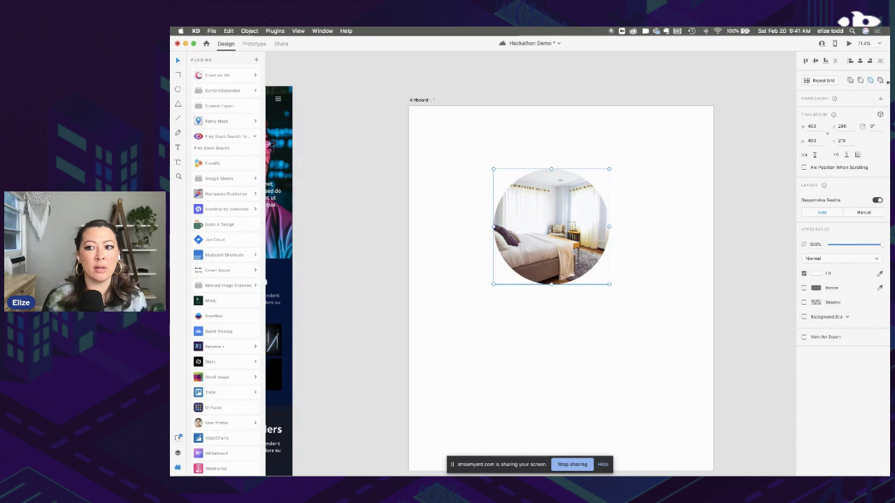
pyautogui.click(880, 83)
pyautogui.click(871, 83)
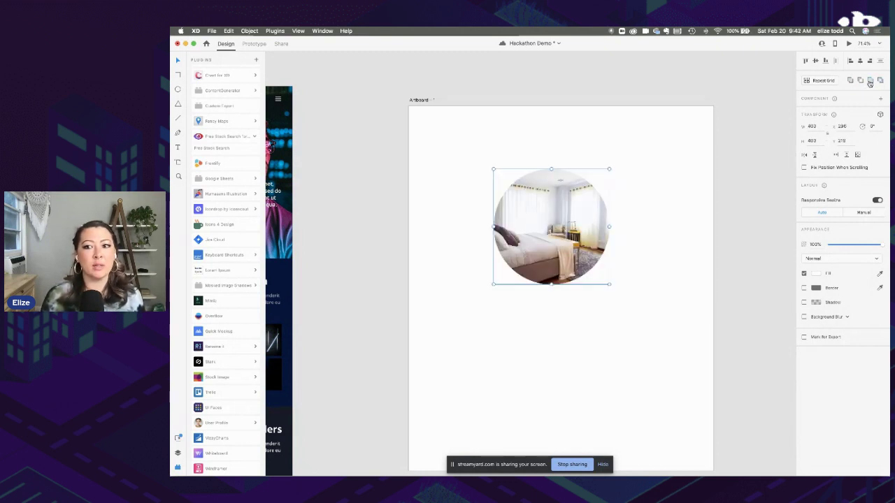
# Delete the combined circle and bedroom photo from the artboard
pyautogui.click(638, 273)
pyautogui.click(585, 247)
pyautogui.press('Delete')
# Select the Featured Solutions section on the desktop Classic Home artboard and open the Quick Mockup plugin
pyautogui.press('super+0')
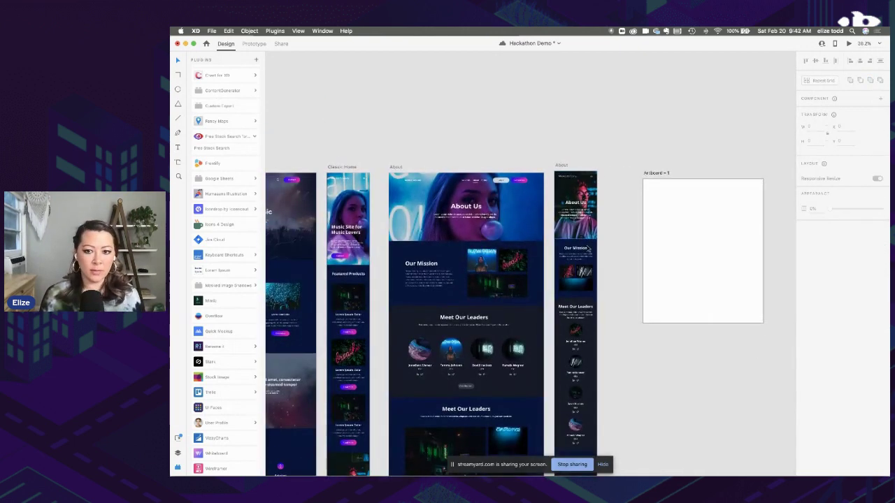
pyautogui.scroll(5, 585, 247)
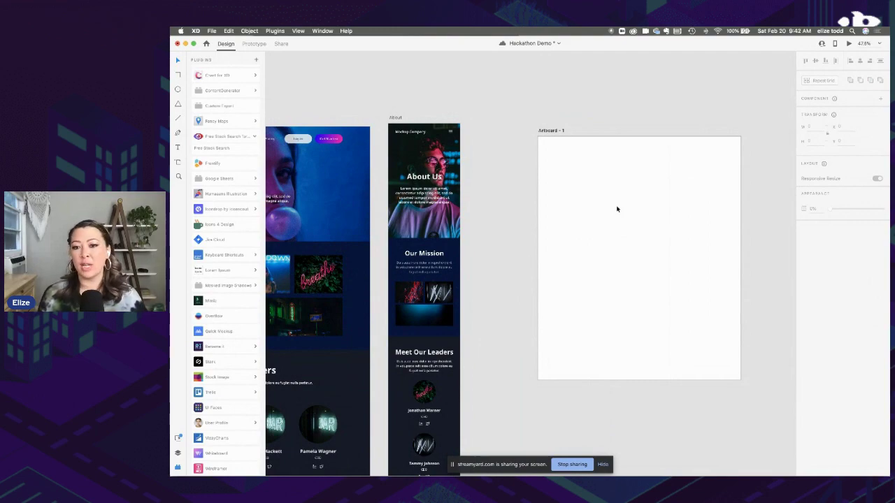
pyautogui.scroll(-5, 616, 209)
pyautogui.hscroll(-5, 617, 244)
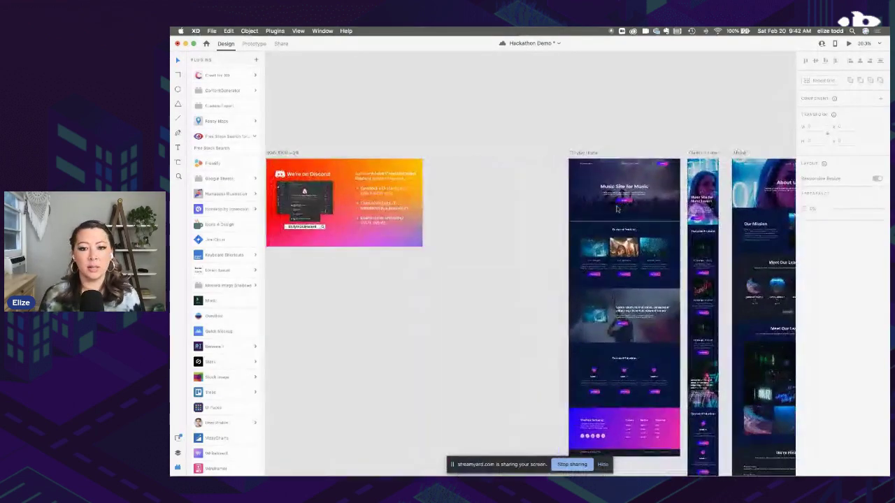
pyautogui.hscroll(3, 616, 266)
pyautogui.scroll(5, 622, 290)
pyautogui.scroll(3, 622, 290)
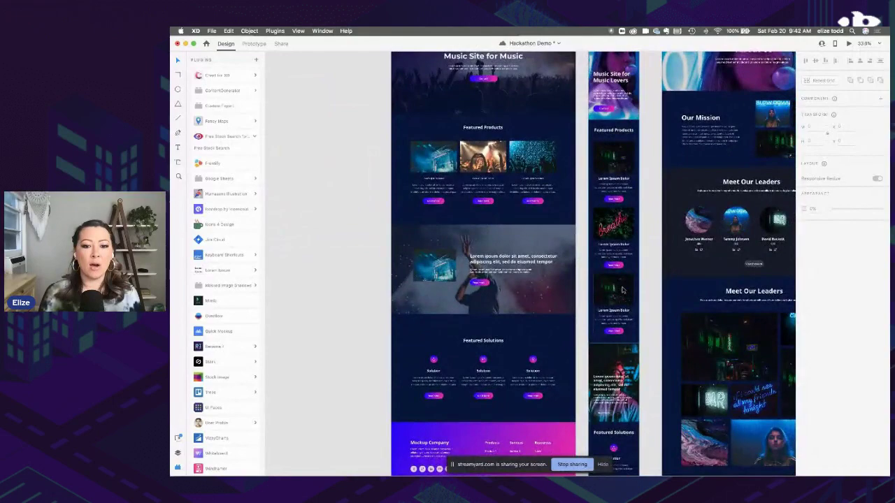
pyautogui.scroll(-3, 594, 301)
pyautogui.scroll(5, 510, 320)
pyautogui.scroll(3, 461, 280)
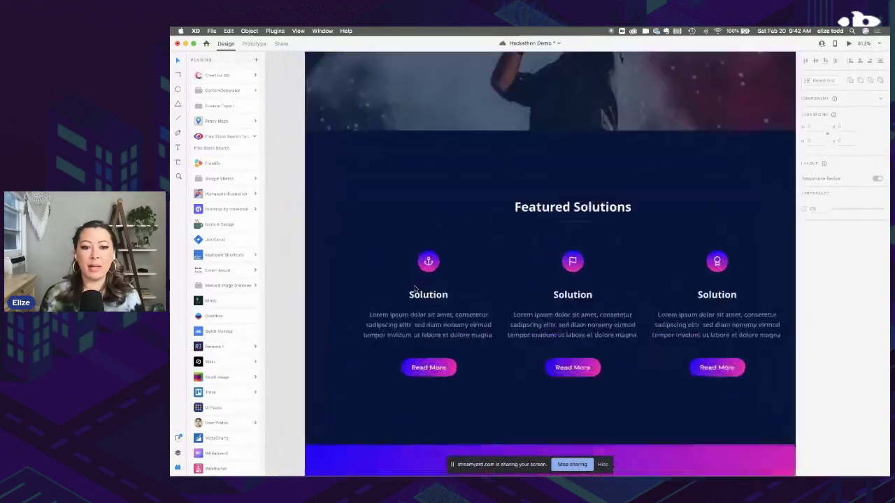
pyautogui.click(433, 258)
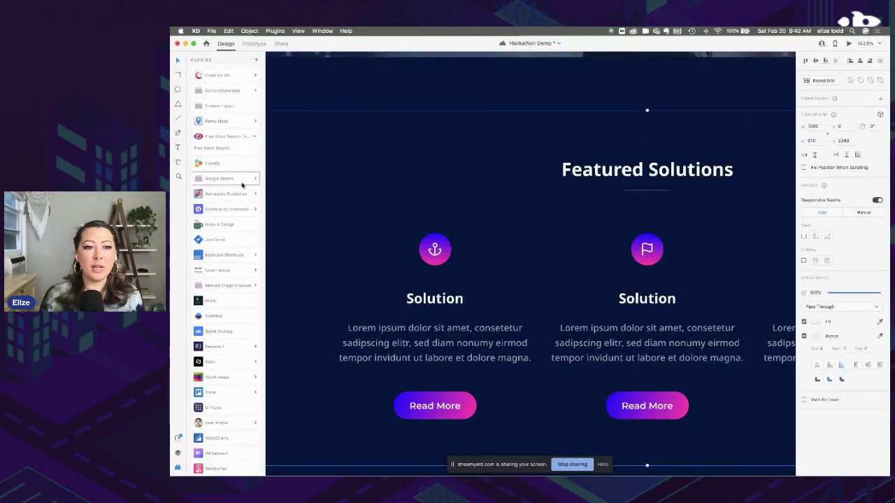
pyautogui.click(223, 334)
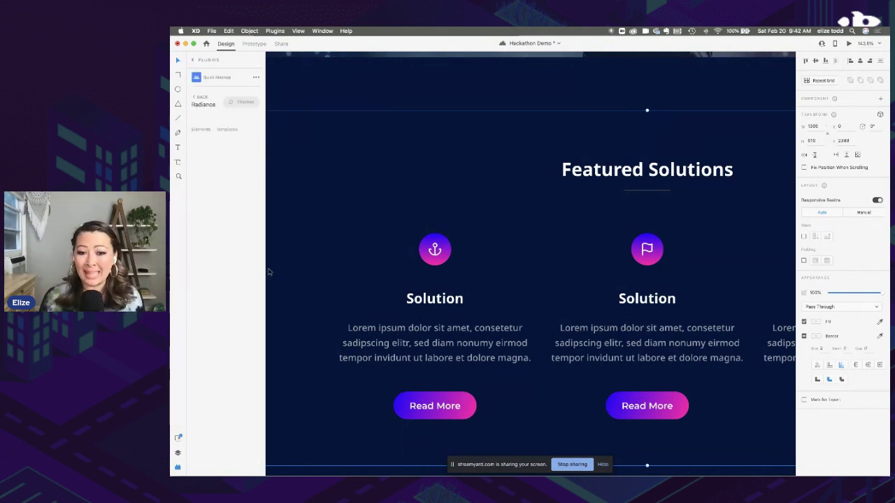
# Select the anchor icon nested in the first Solution card to load its icon options in Quick Mockup
pyautogui.scroll(5, 424, 265)
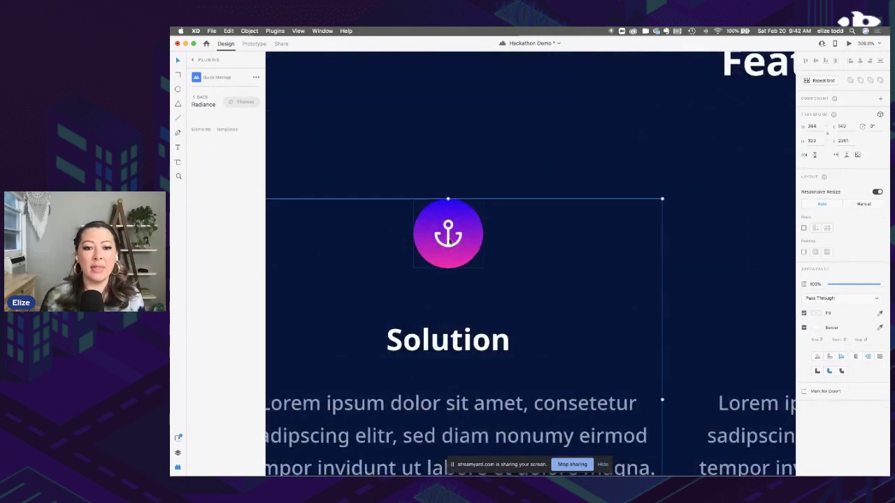
pyautogui.click(450, 240)
pyautogui.doubleClick(448, 240)
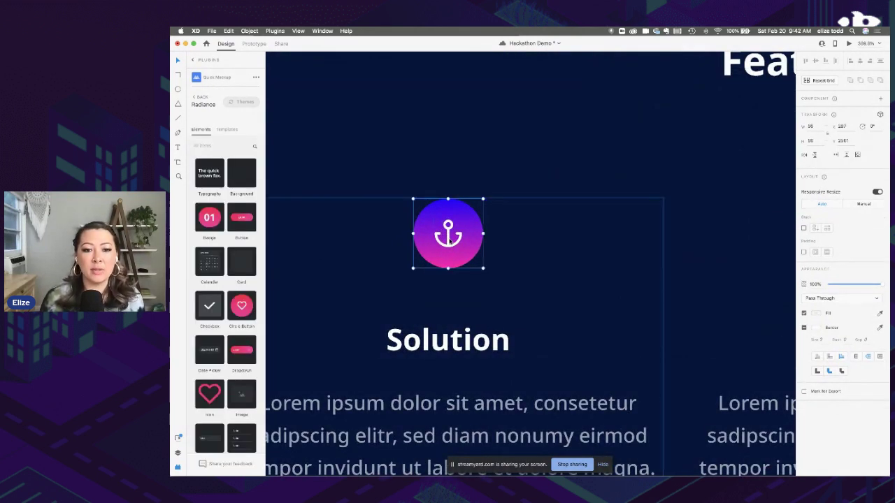
pyautogui.doubleClick(448, 238)
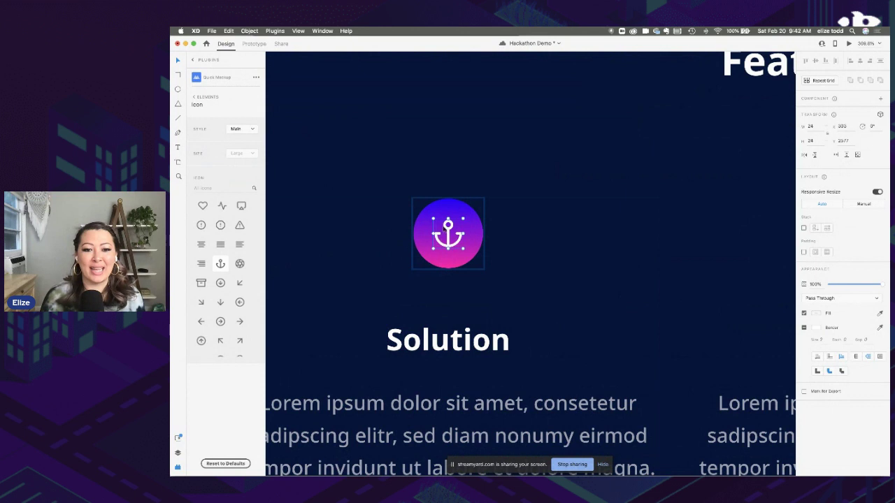
pyautogui.scroll(5, 439, 234)
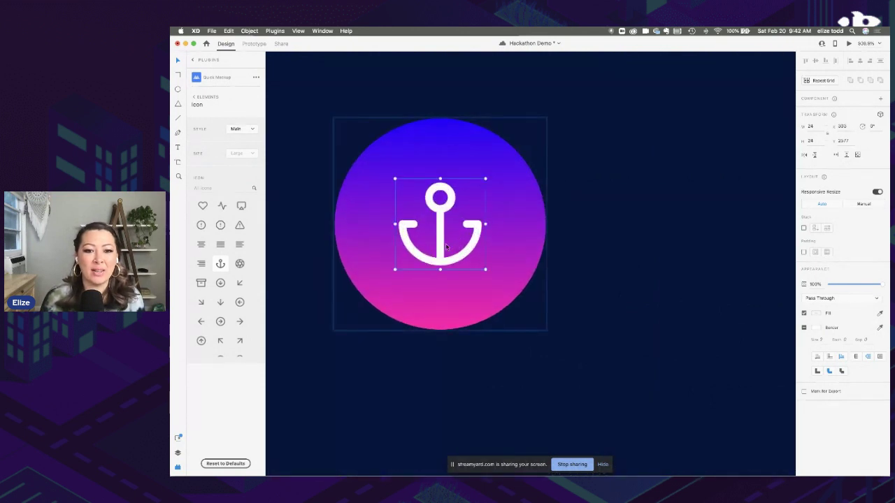
pyautogui.scroll(5, 444, 245)
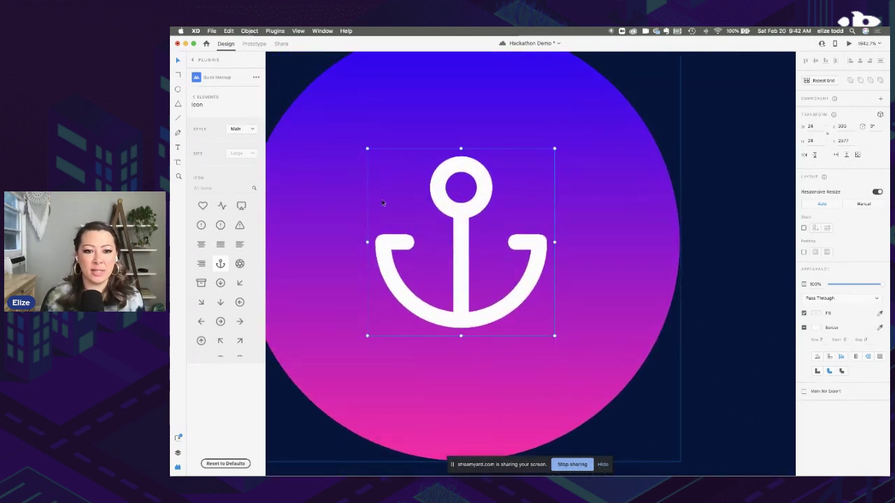
pyautogui.scroll(-5, 386, 241)
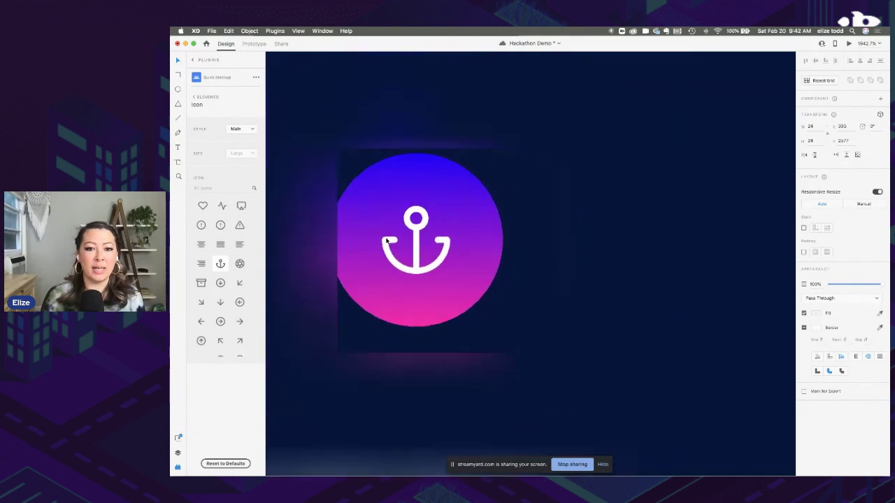
# Drop the anchor icon selection and select the whole Featured Solutions section again
pyautogui.click(489, 210)
pyautogui.scroll(-10, 488, 214)
pyautogui.scroll(-5, 487, 212)
pyautogui.click(471, 148)
pyautogui.click(473, 195)
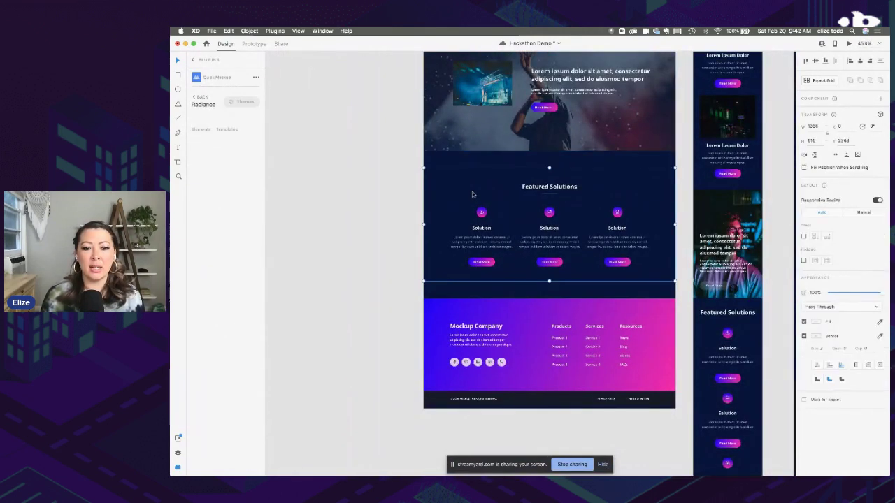
# Replace the anchor icon in the first Solution card with the heart icon found by searching Quick Mockup for "heart"
pyautogui.scroll(8, 472, 195)
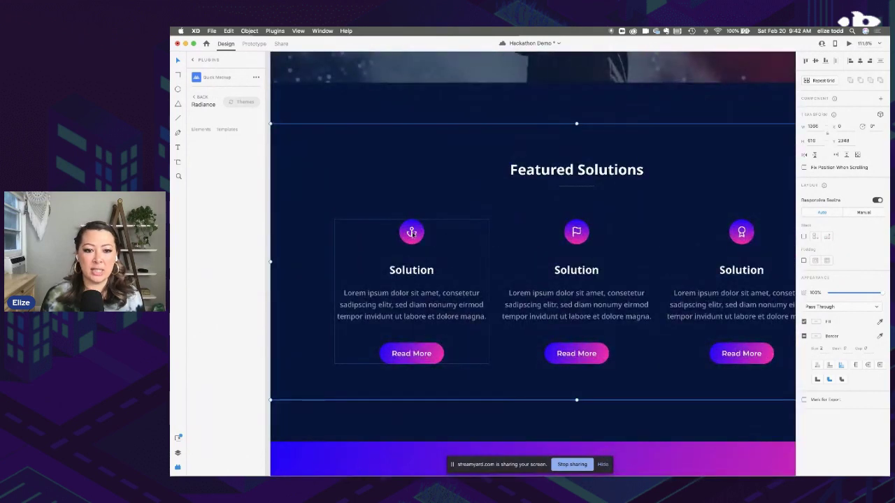
pyautogui.doubleClick(412, 233)
pyautogui.scroll(4, 412, 234)
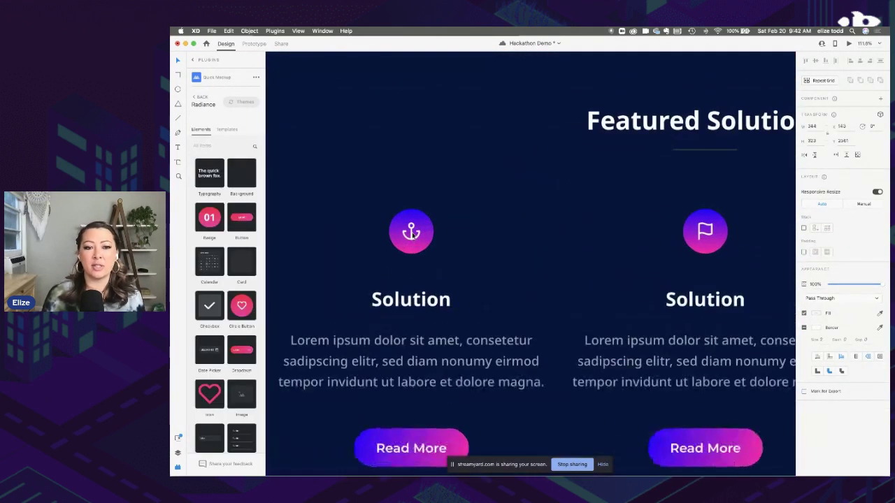
pyautogui.doubleClick(412, 234)
pyautogui.doubleClick(412, 235)
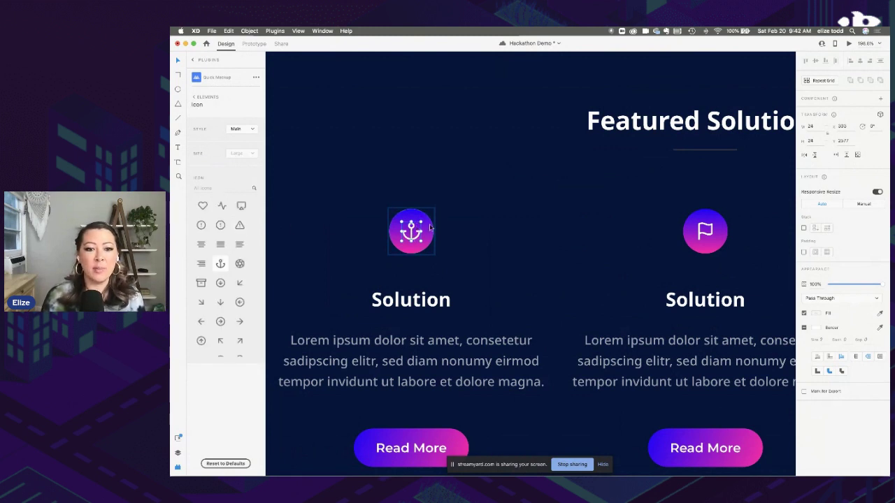
pyautogui.click(206, 188)
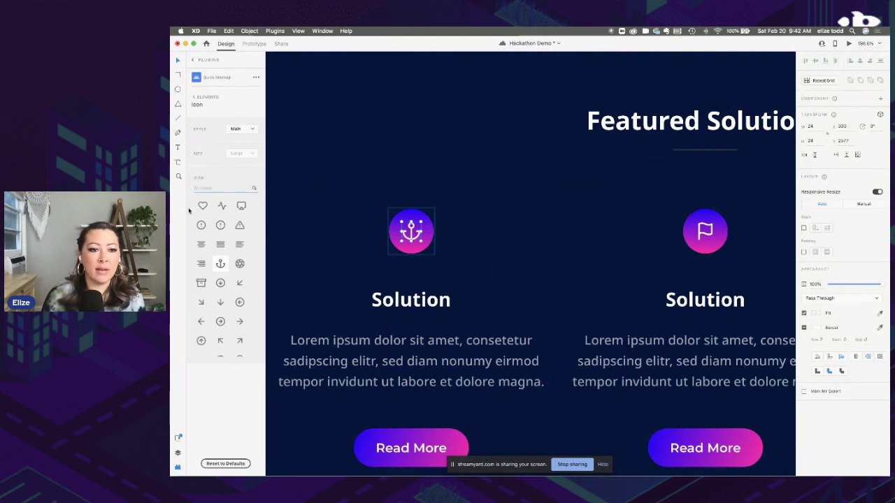
pyautogui.click(218, 189)
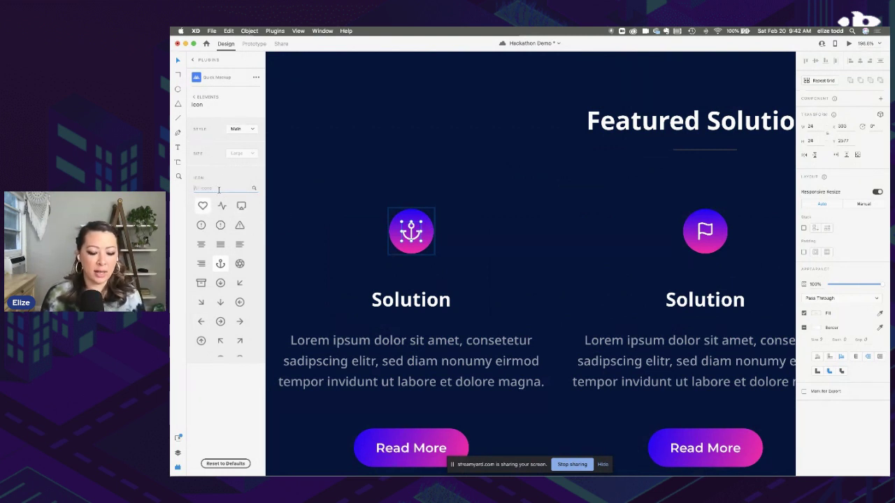
pyautogui.write('heart')
pyautogui.click(203, 205)
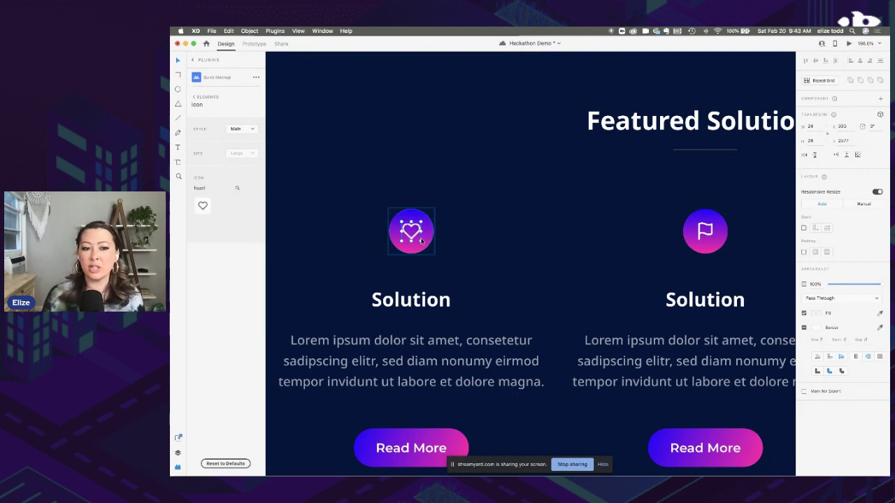
# Replace the flag icon in the middle Solution card with the Facebook icon from Quick Mockup, and select the section's background
pyautogui.hscroll(5, 419, 240)
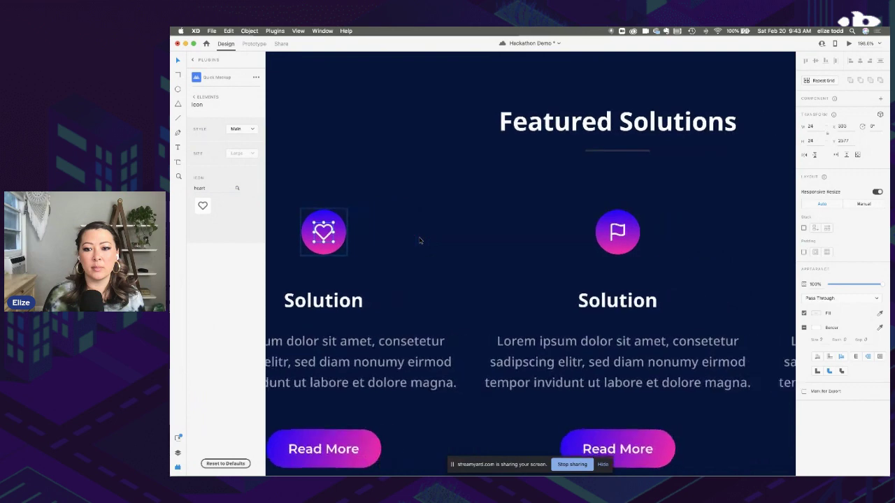
pyautogui.click(494, 237)
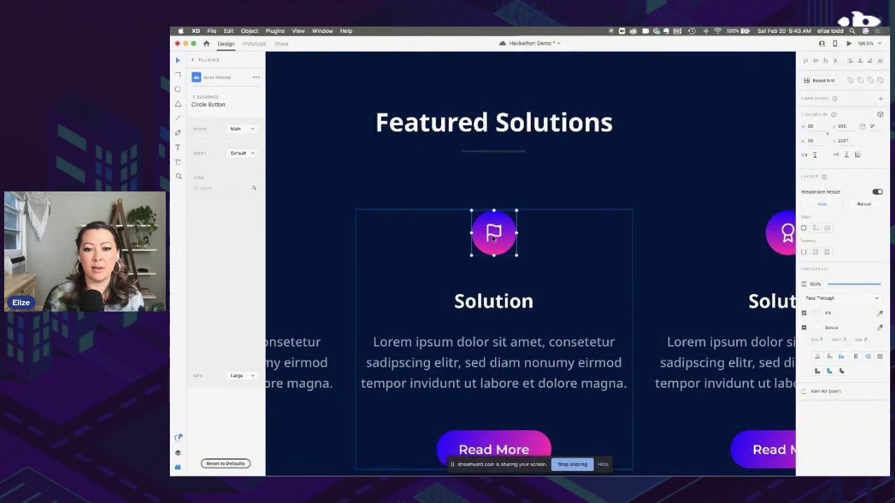
pyautogui.doubleClick(494, 238)
pyautogui.click(226, 189)
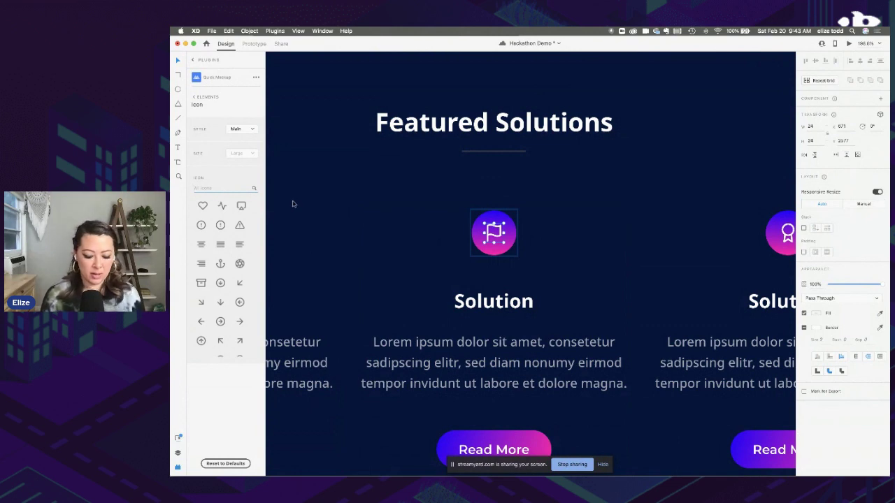
pyautogui.write('facebook')
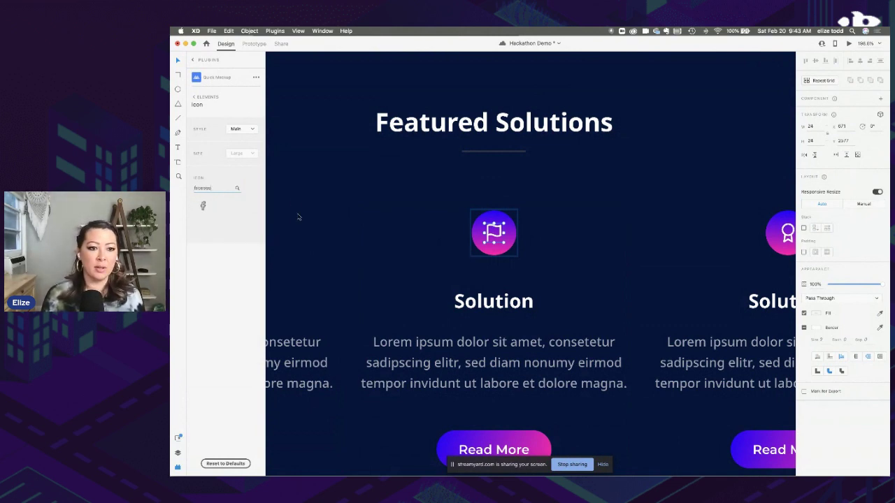
pyautogui.click(202, 206)
pyautogui.scroll(-2, 413, 286)
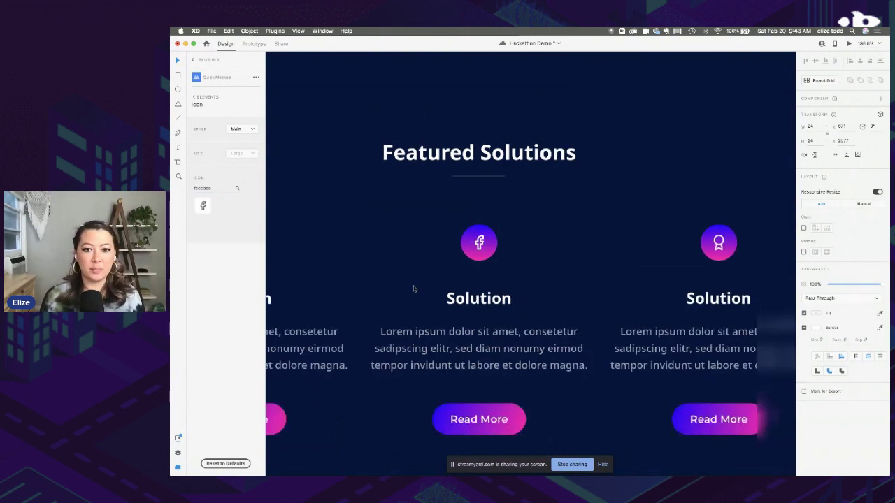
pyautogui.scroll(-5, 413, 285)
pyautogui.click(413, 286)
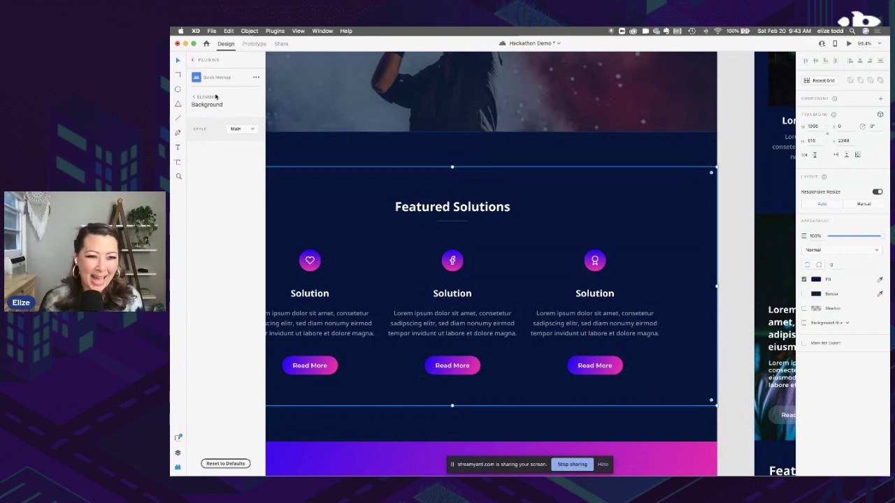
# Switch to the Icons 4 Design plugin and search its icons for "graph"
pyautogui.click(193, 61)
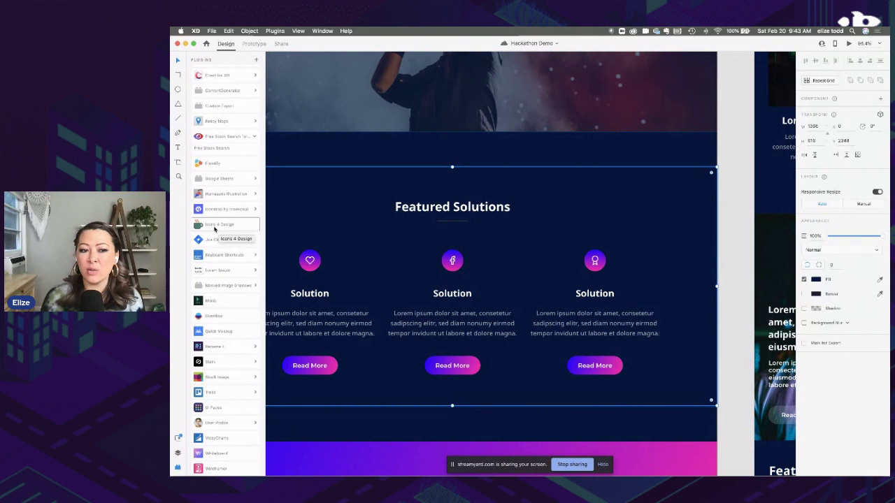
pyautogui.click(221, 228)
pyautogui.click(232, 100)
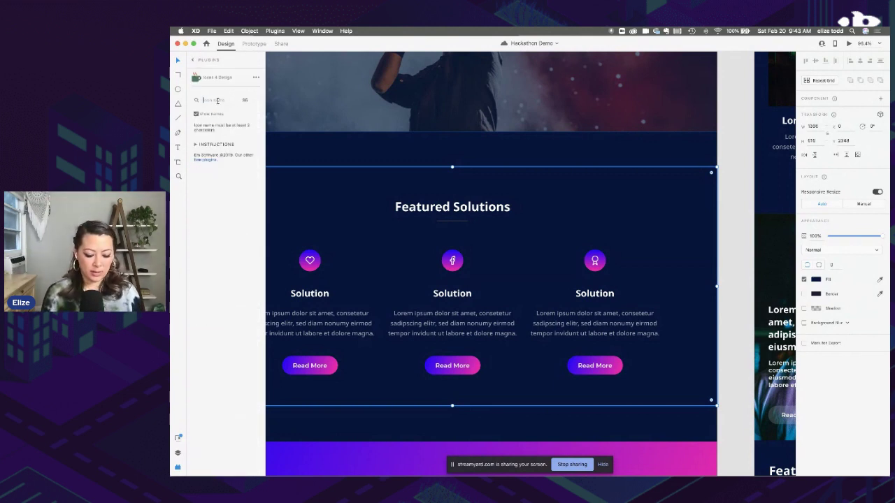
pyautogui.write('graph')
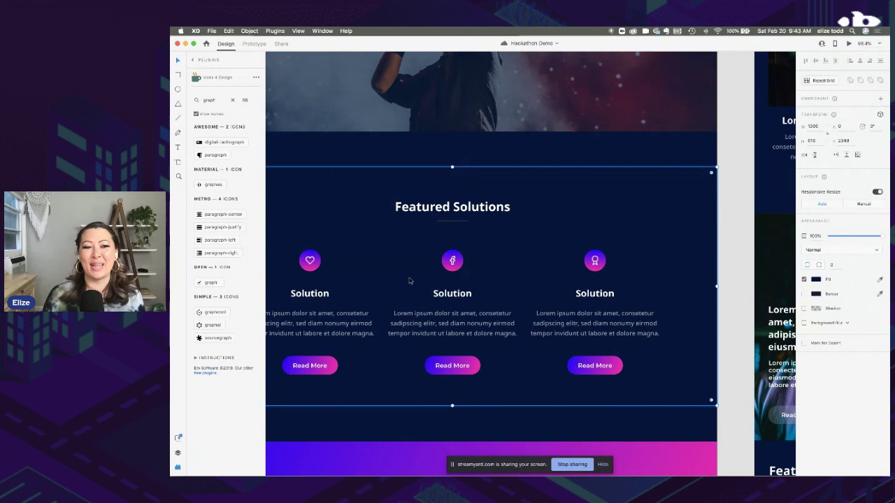
# Select the circle button in the middle Solution card and insert the Awesome set's paragraph icon
pyautogui.scroll(5, 459, 269)
pyautogui.doubleClick(454, 263)
pyautogui.click(448, 260)
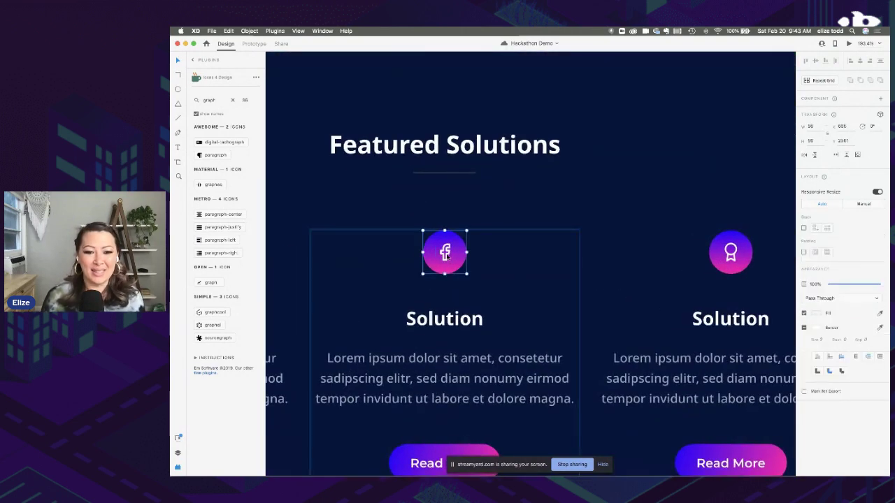
pyautogui.click(221, 155)
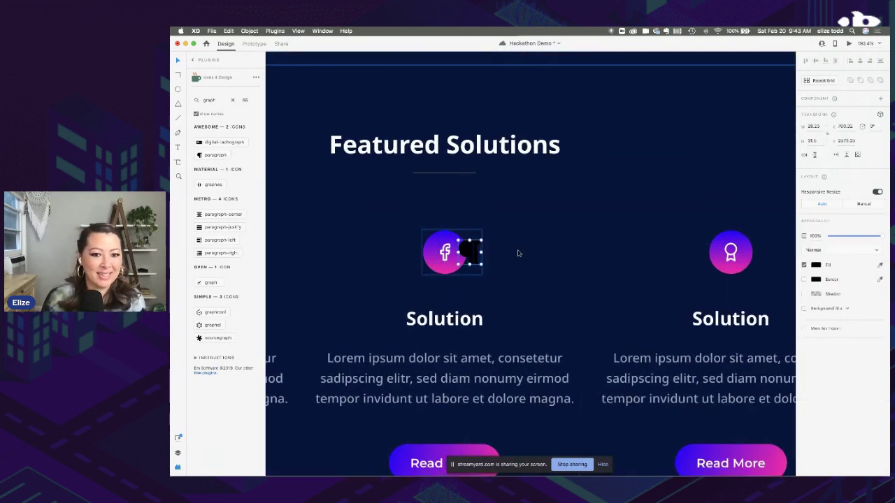
# Delete the Facebook icon and fit the paragraph icon, about 25 wide, in the centre of the gradient circle
pyautogui.scroll(4, 470, 256)
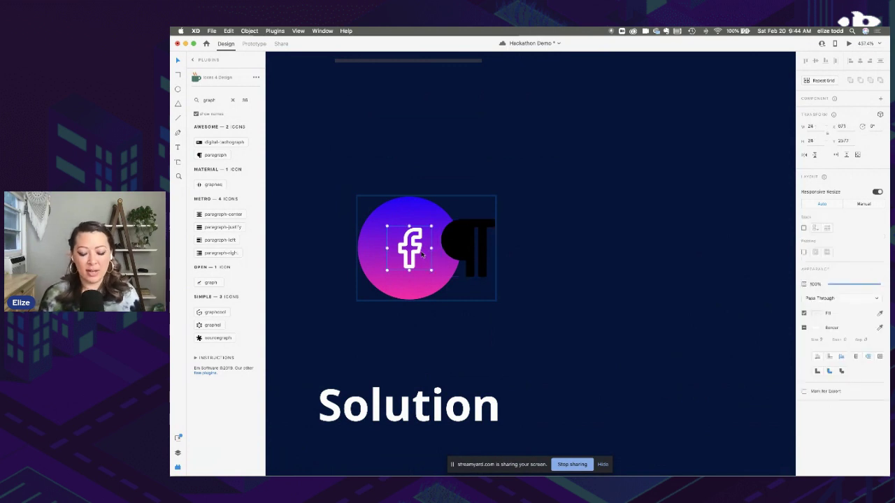
pyautogui.press('Delete')
pyautogui.moveTo(492, 279); pyautogui.dragTo(404, 247)
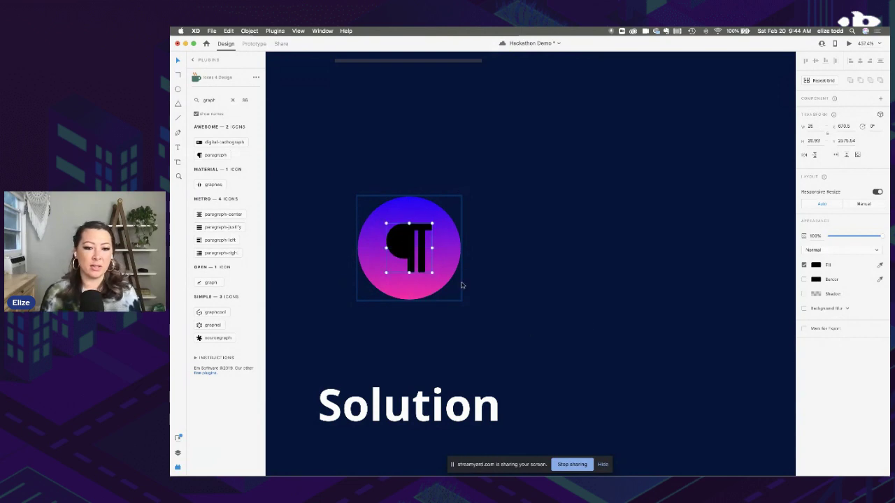
pyautogui.scroll(-6, 462, 286)
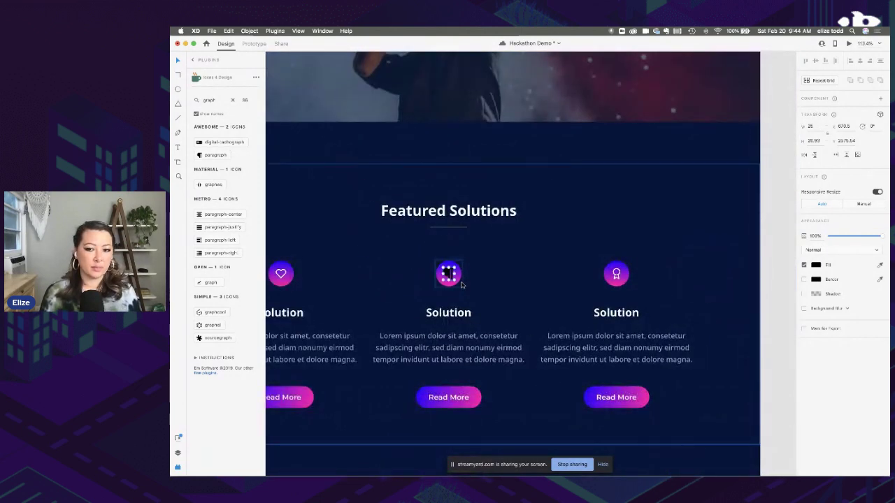
# Set the paragraph icon's fill colour to white and deselect the icon
pyautogui.scroll(3, 461, 284)
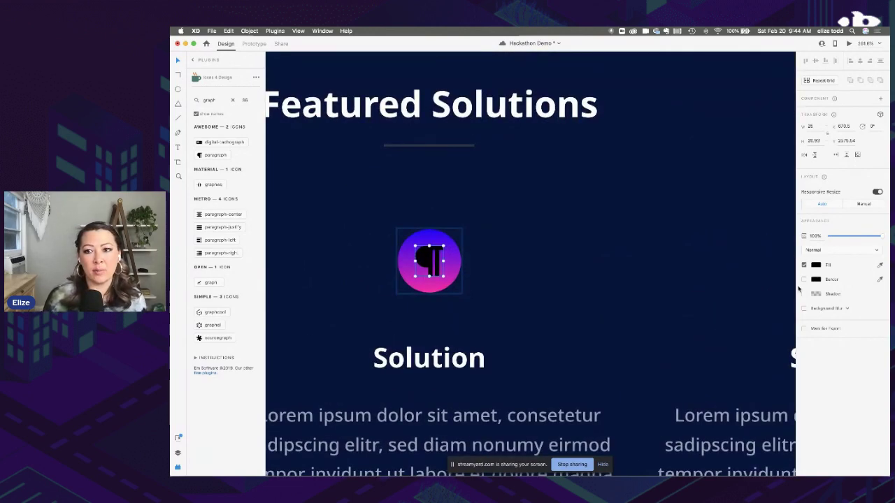
pyautogui.click(815, 264)
pyautogui.click(746, 264)
pyautogui.moveTo(746, 264); pyautogui.dragTo(686, 194)
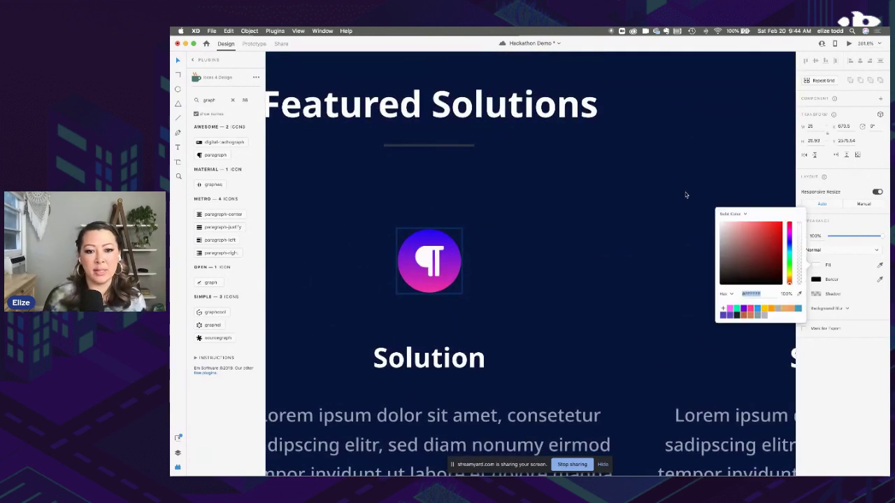
pyautogui.click(839, 257)
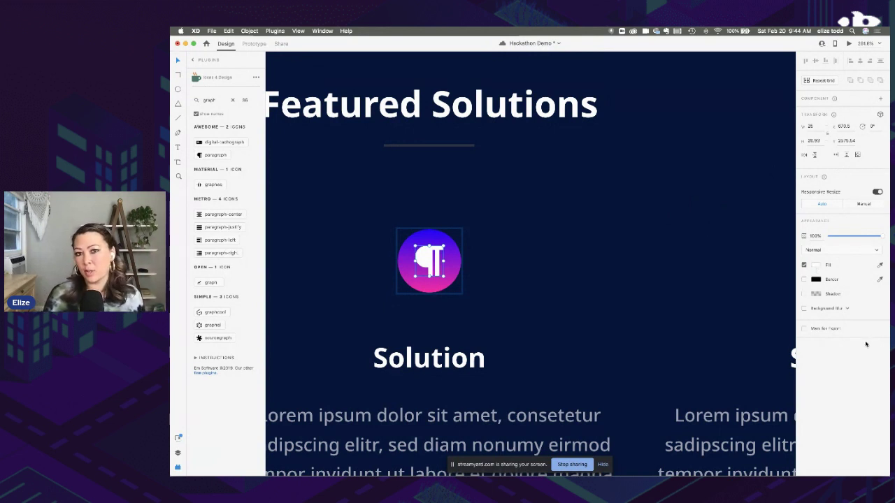
pyautogui.click(815, 265)
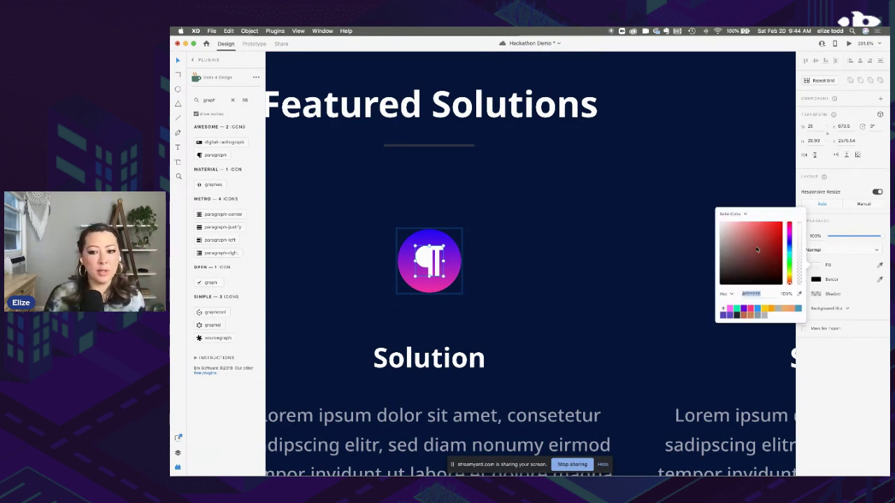
pyautogui.click(754, 245)
pyautogui.click(731, 231)
pyautogui.moveTo(731, 231); pyautogui.dragTo(704, 212)
pyautogui.click(621, 230)
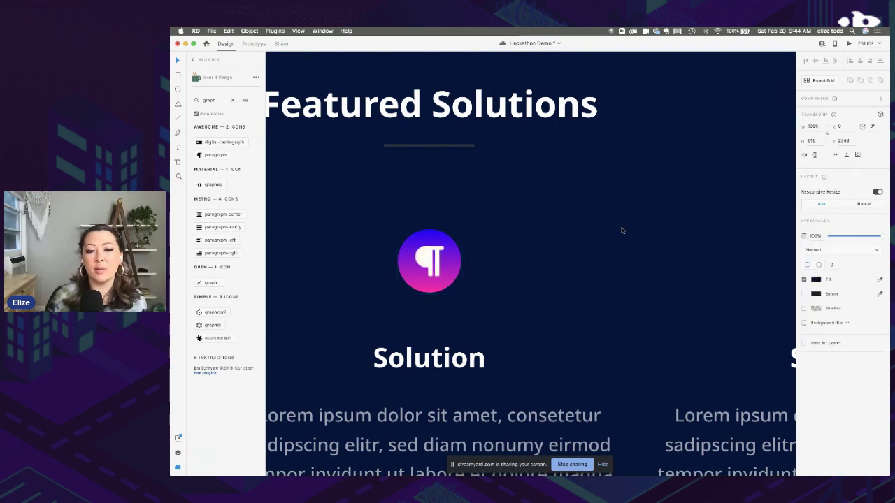
# Try a lighter greyish-blue fill on the Featured Solutions background and undo the colour change
pyautogui.scroll(-5, 621, 230)
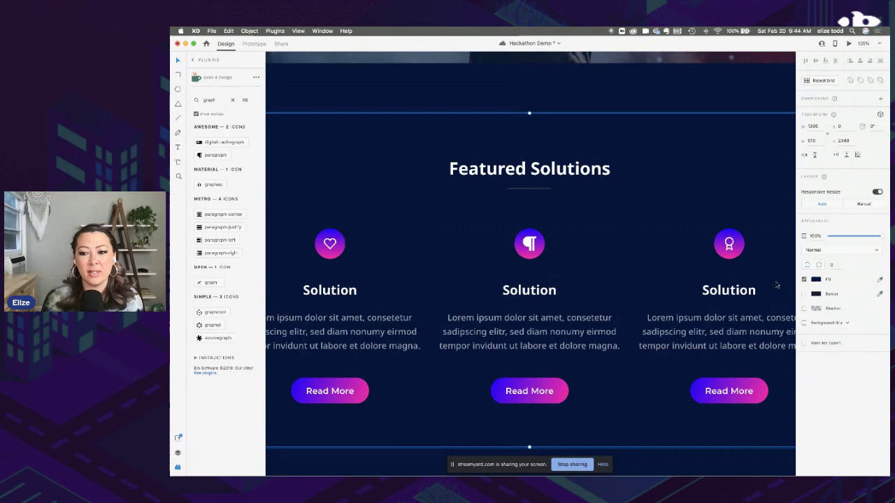
pyautogui.click(816, 280)
pyautogui.click(748, 266)
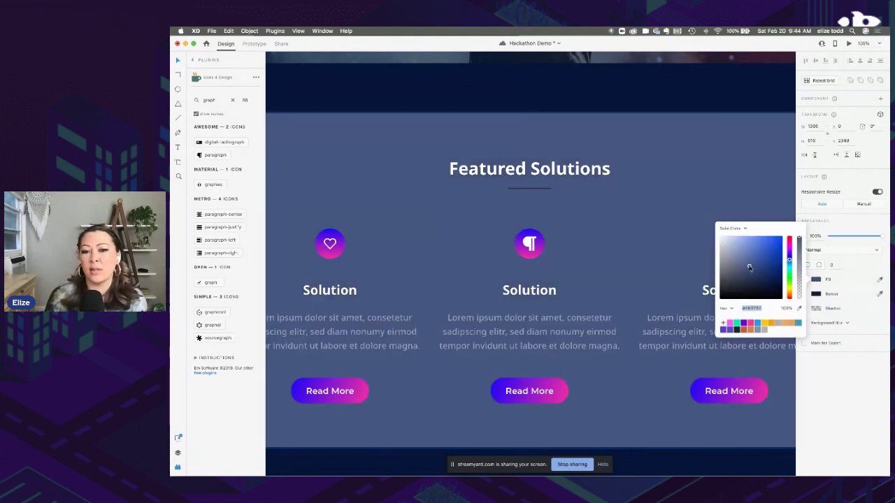
pyautogui.scroll(-3, 664, 237)
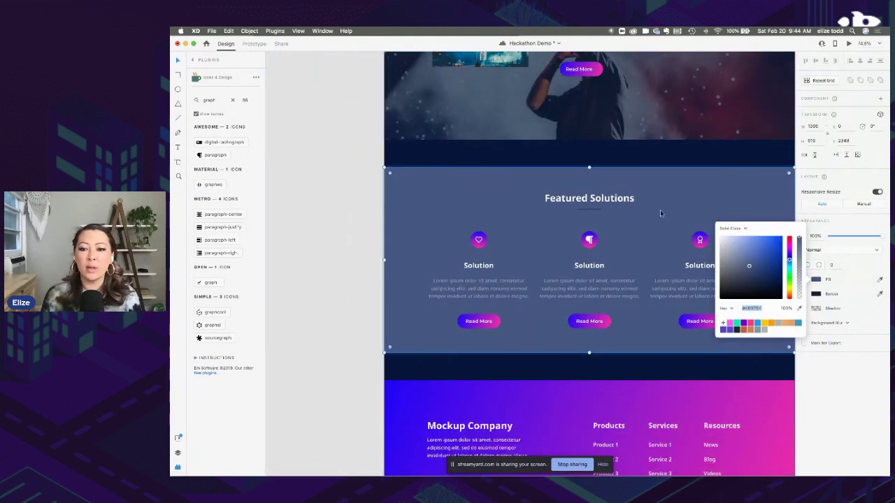
pyautogui.click(661, 213)
pyautogui.press('super+z')
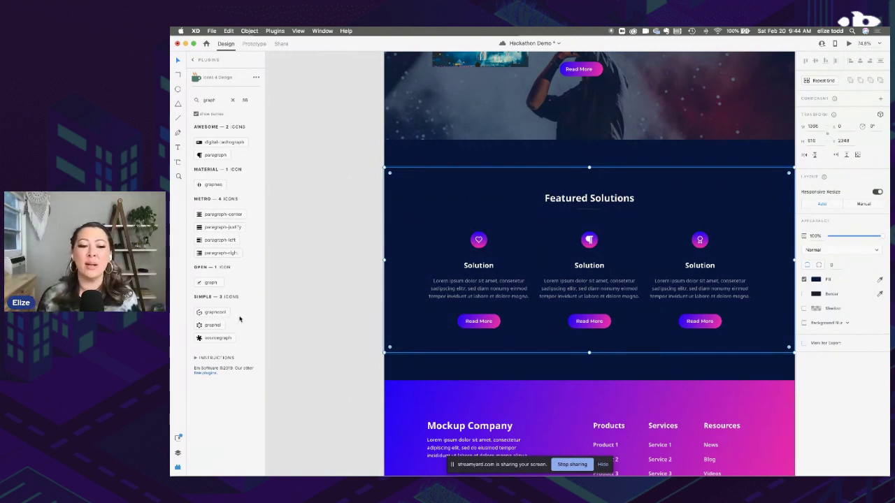
# Examine the colours saved in the document assets against the whole set of artboards, and close the assets
pyautogui.click(178, 438)
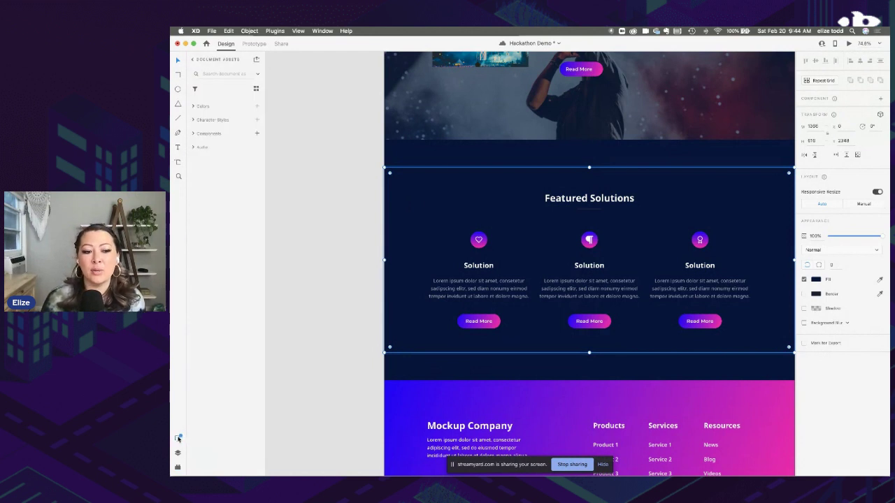
pyautogui.click(194, 106)
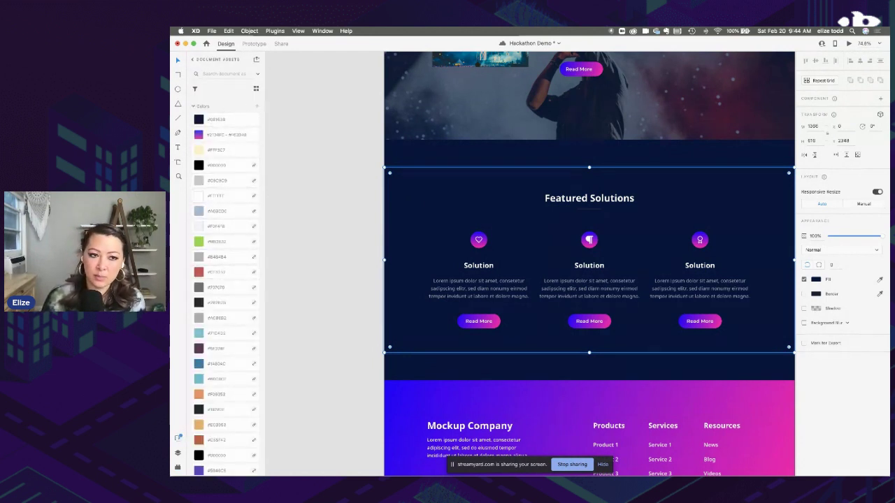
pyautogui.scroll(-5, 440, 172)
pyautogui.scroll(-10, 439, 172)
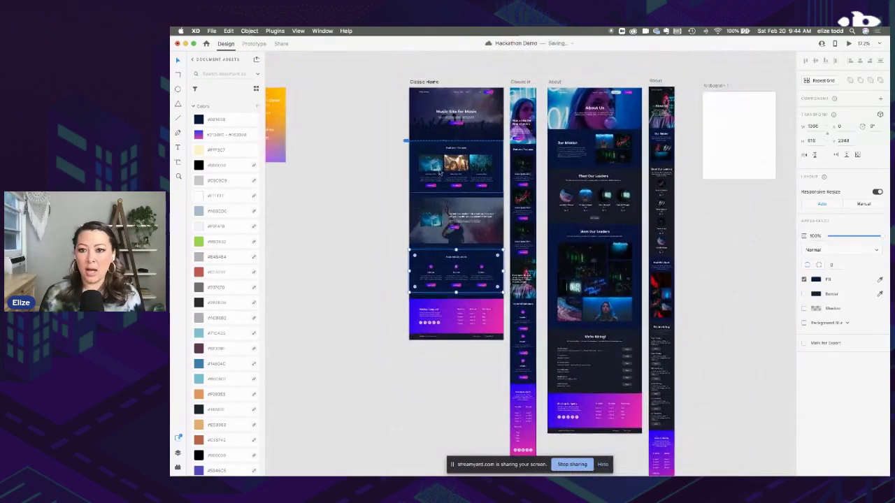
pyautogui.scroll(1, 440, 172)
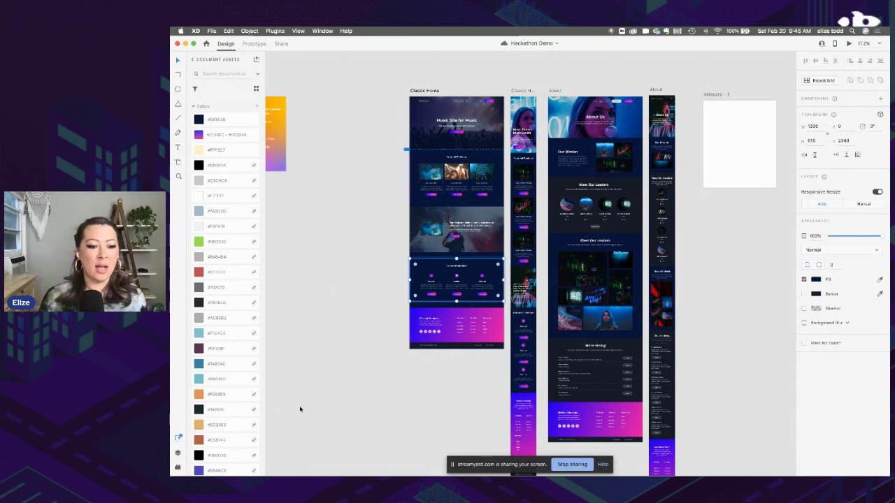
pyautogui.click(178, 441)
pyautogui.click(290, 276)
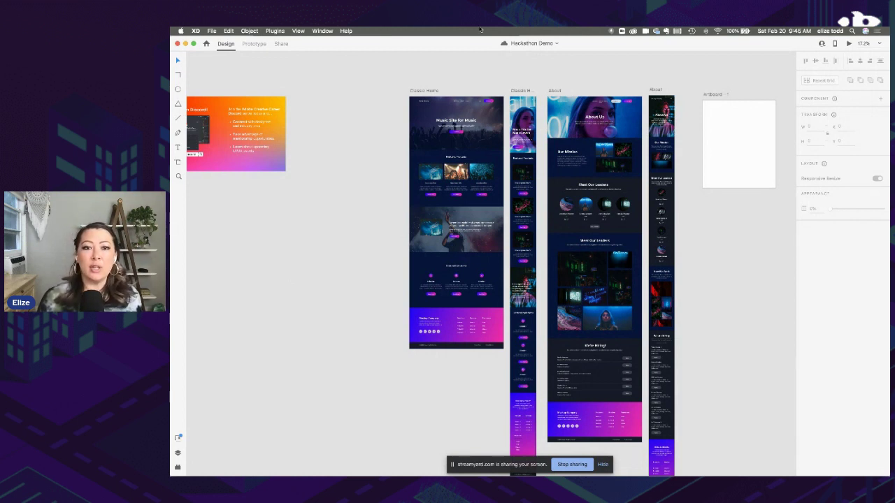
# Open the document invitation options, review the member invite field and the coediting offer, and close them
pyautogui.click(821, 44)
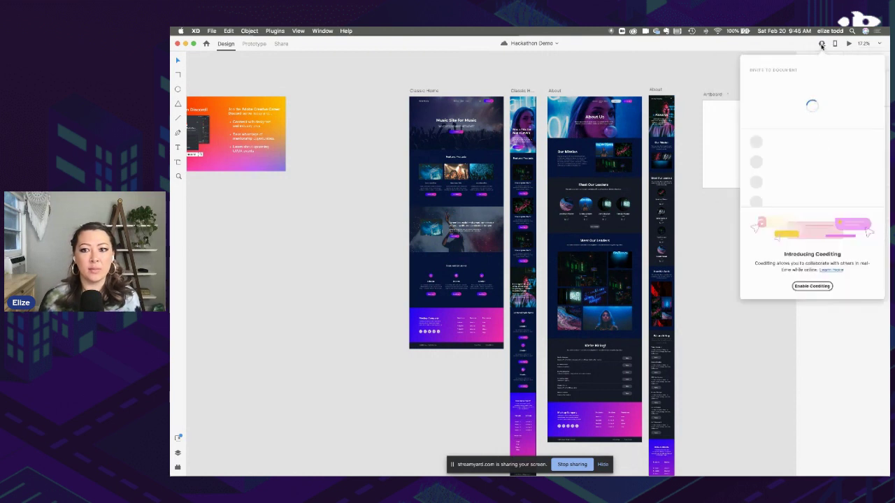
pyautogui.click(780, 104)
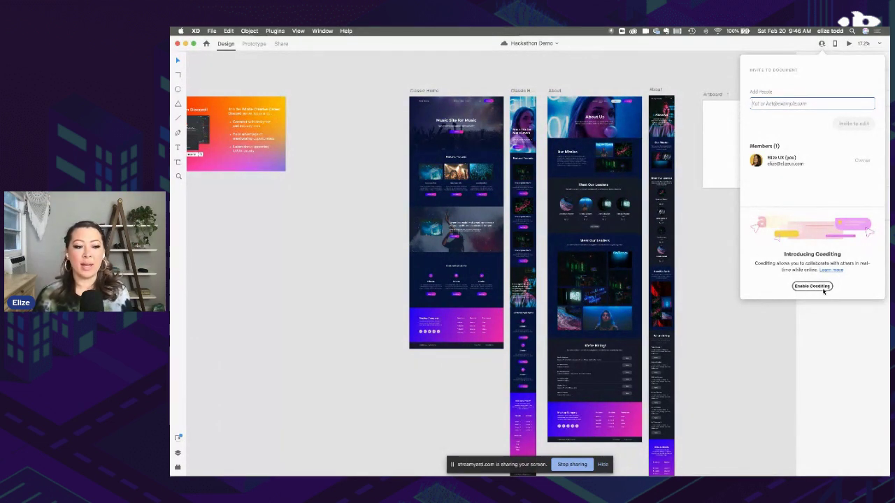
pyautogui.click(723, 224)
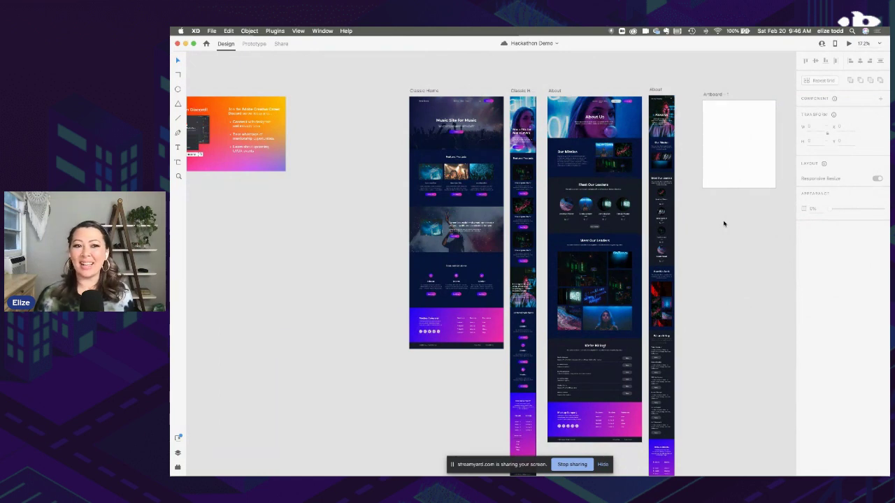
# Switch the Hackathon Demo document from design to prototype mode
pyautogui.scroll(5, 474, 106)
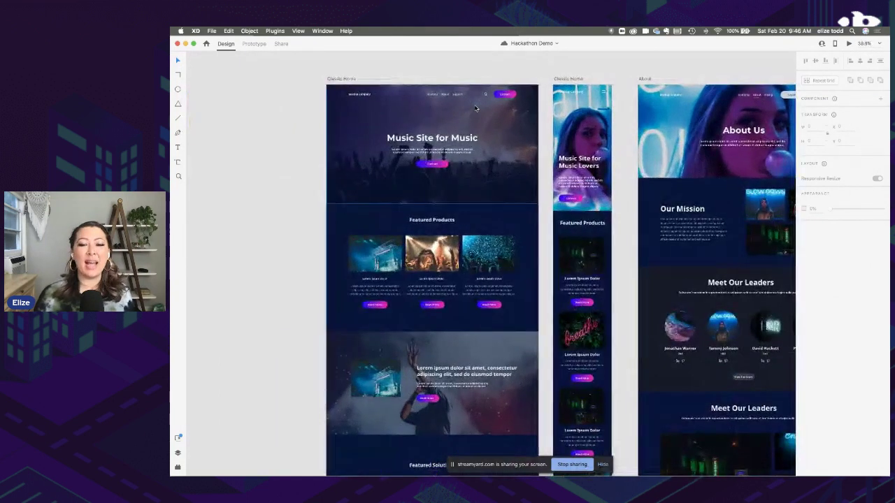
pyautogui.hscroll(1, 475, 106)
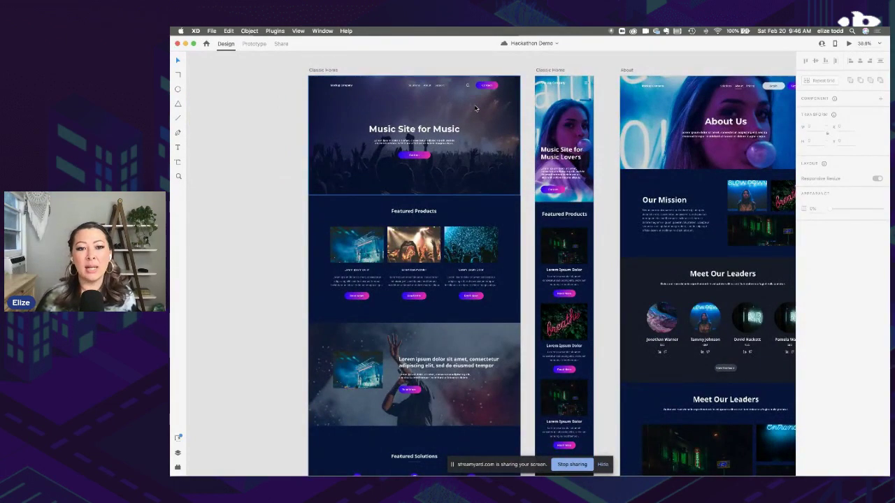
pyautogui.click(255, 44)
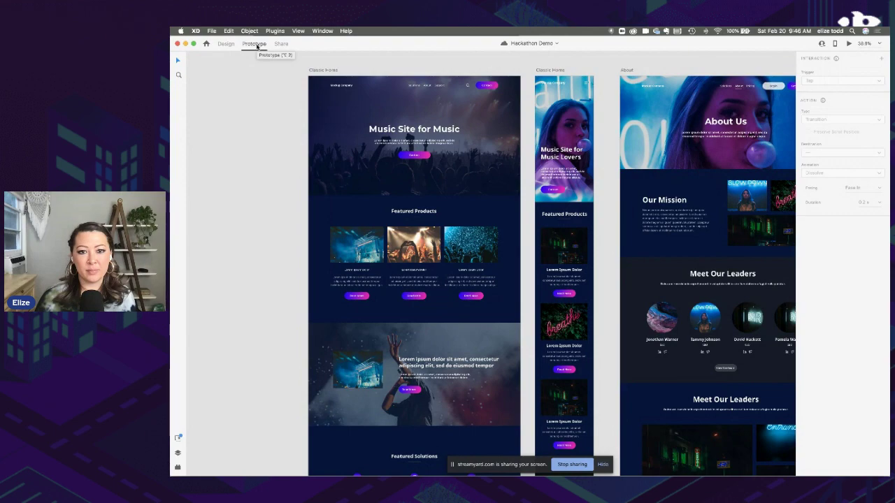
pyautogui.scroll(-3, 361, 165)
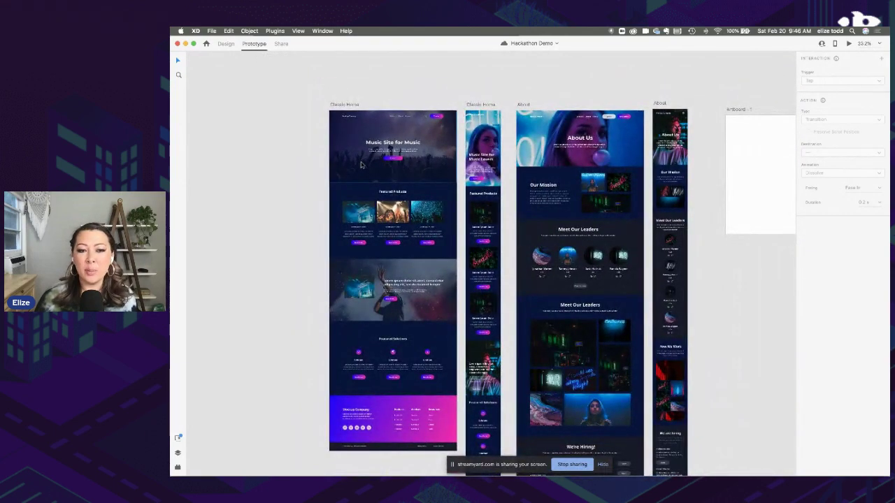
pyautogui.scroll(3, 360, 165)
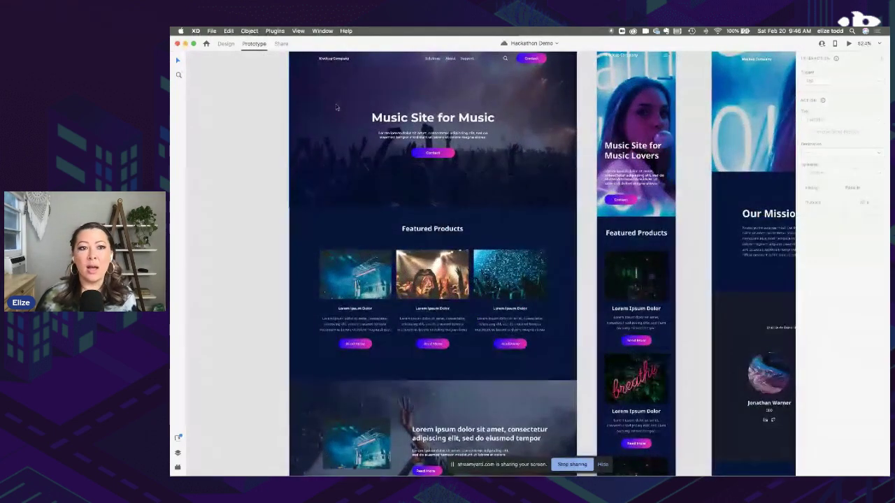
pyautogui.scroll(-3, 336, 105)
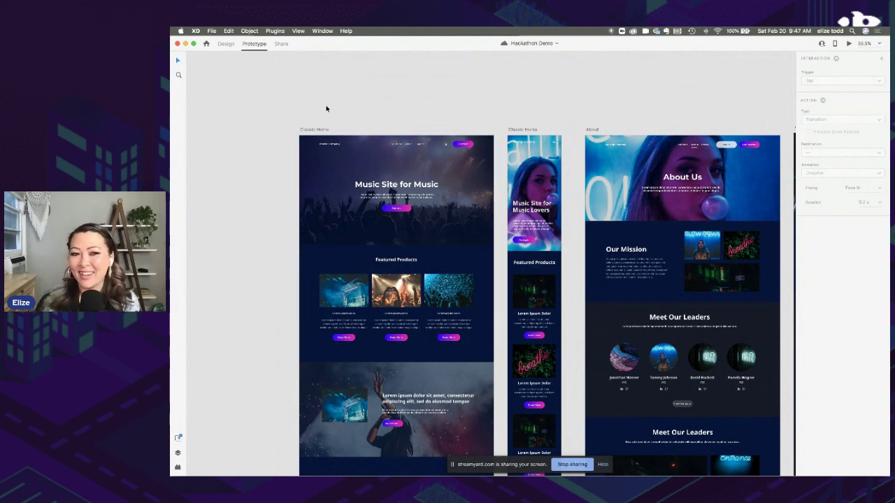
pyautogui.scroll(5, 400, 100)
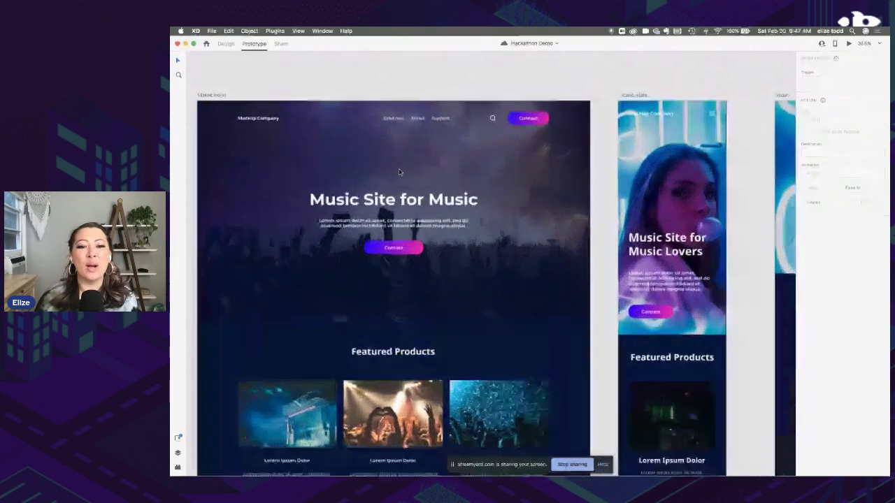
# Select the About link nested inside the navigation bar of the desktop Classic Home artboard
pyautogui.hscroll(-2, 401, 99)
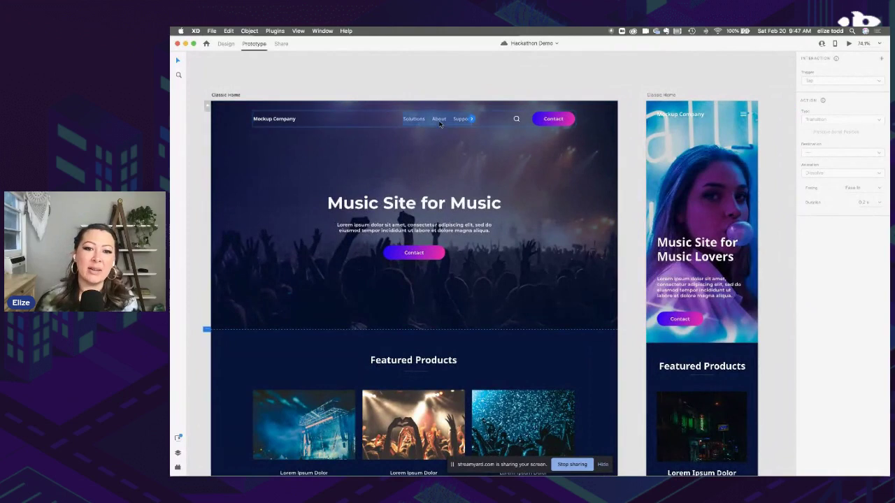
pyautogui.doubleClick(439, 121)
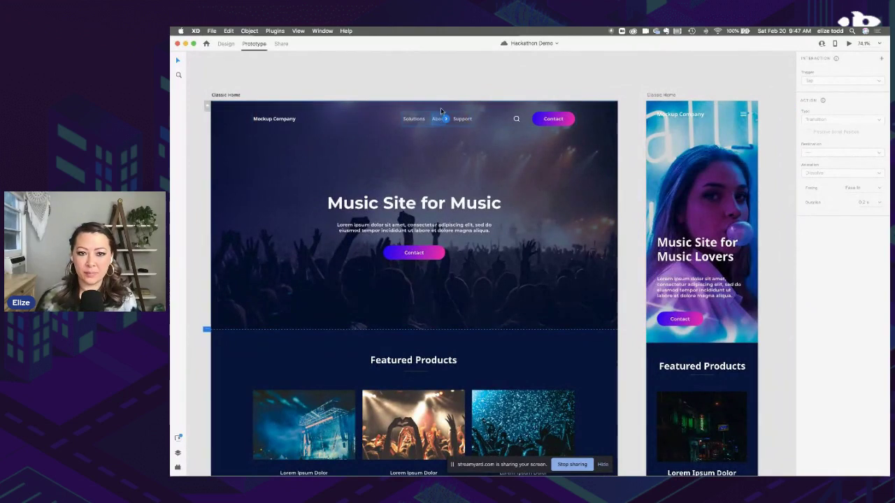
pyautogui.scroll(2, 439, 111)
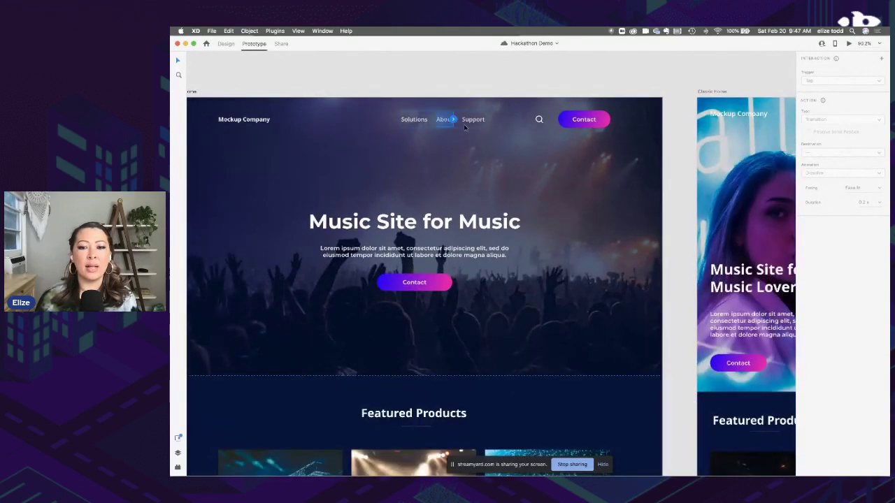
pyautogui.click(527, 156)
pyautogui.click(452, 124)
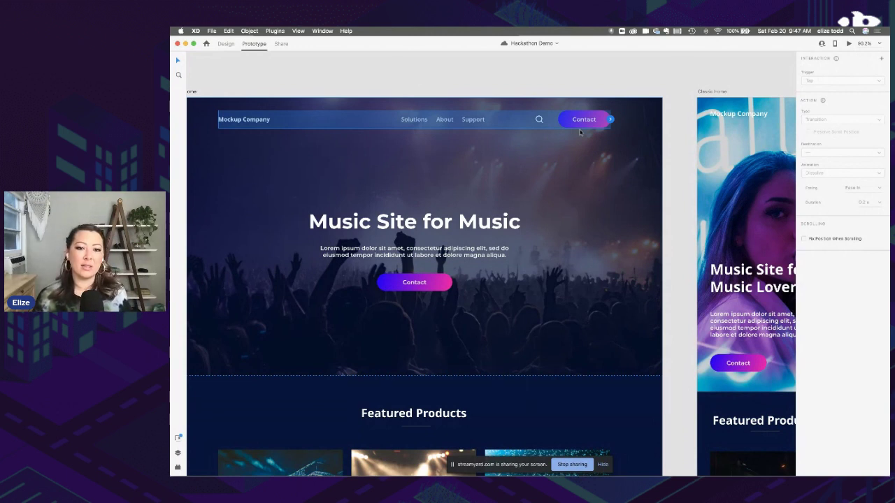
pyautogui.doubleClick(448, 120)
pyautogui.doubleClick(447, 120)
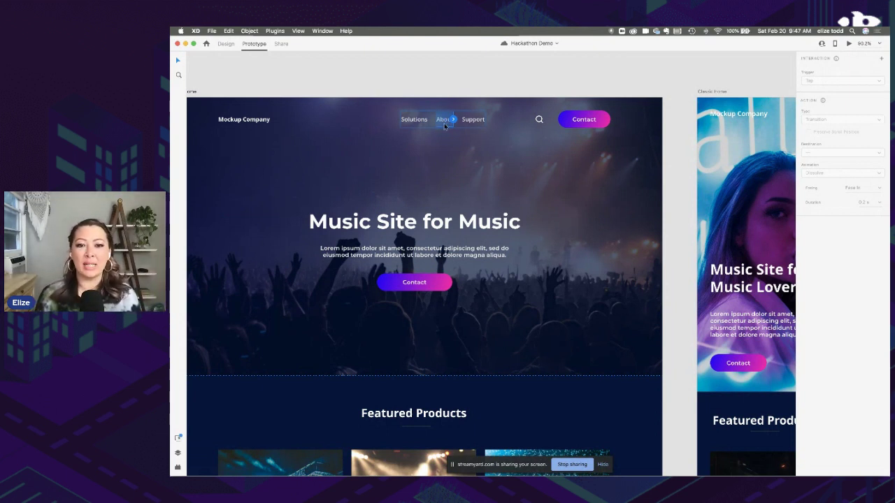
# Wire the selected About link to the desktop About artboard as a Tap transition and save the document
pyautogui.scroll(5, 453, 108)
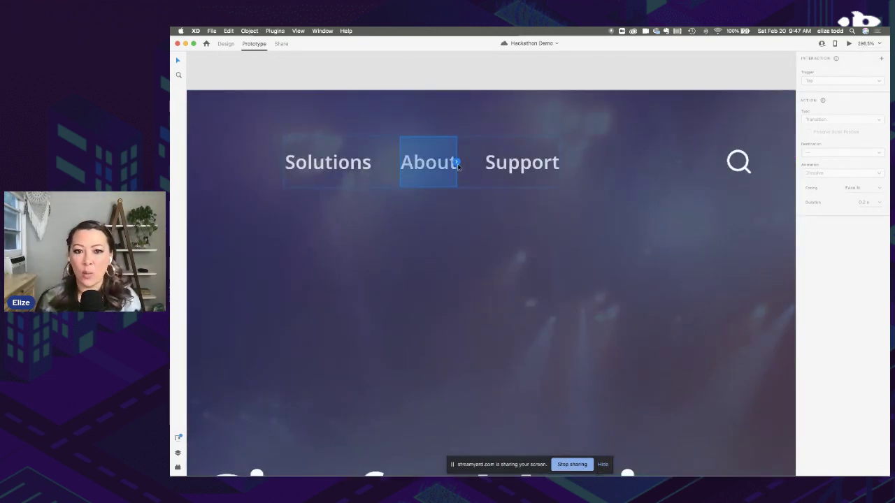
pyautogui.scroll(-7, 457, 165)
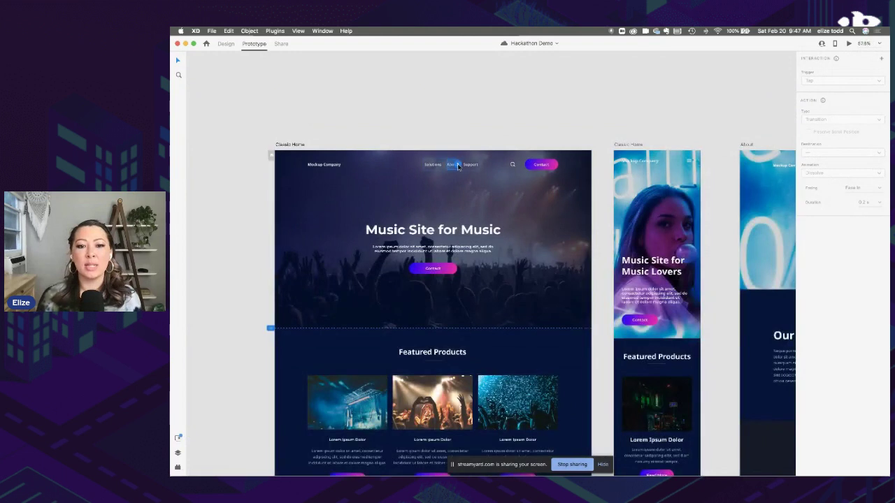
pyautogui.moveTo(458, 166); pyautogui.dragTo(754, 173)
pyautogui.hscroll(5, 755, 175)
pyautogui.scroll(-5, 755, 174)
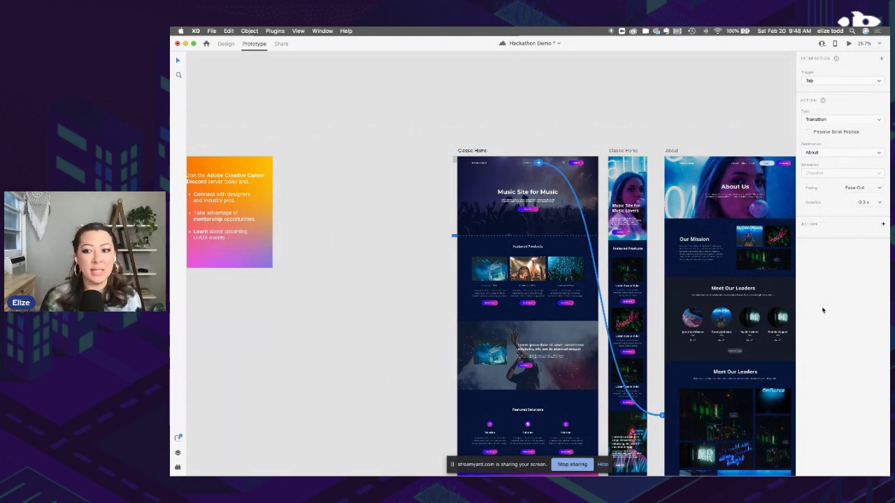
pyautogui.press('super+s')
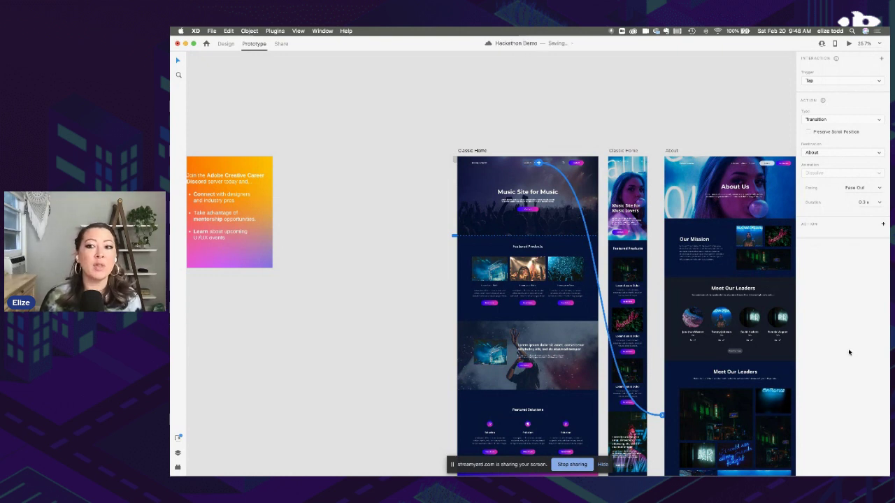
# Review the available triggers and action types for the About link's interaction, keeping Tap and Transition
pyautogui.click(847, 82)
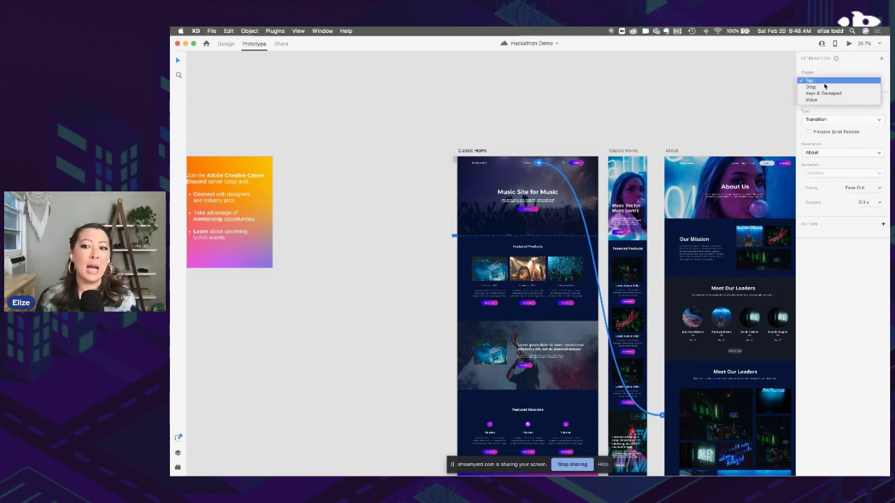
pyautogui.click(830, 79)
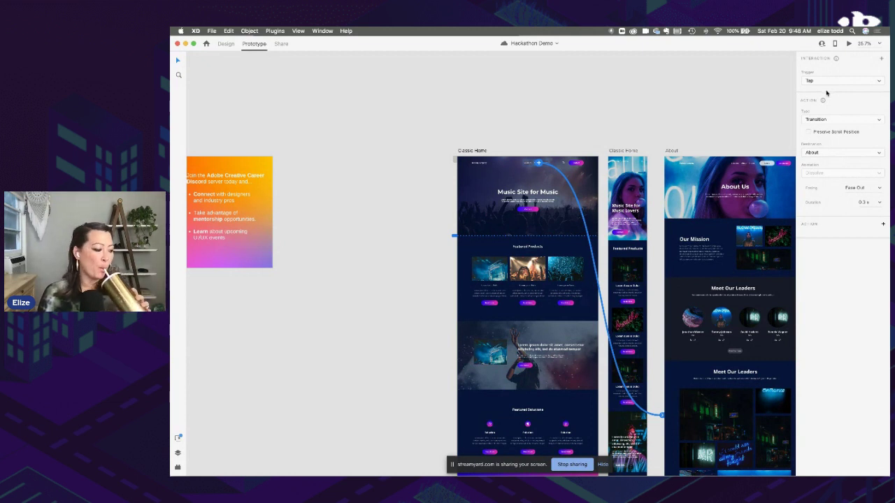
pyautogui.click(829, 119)
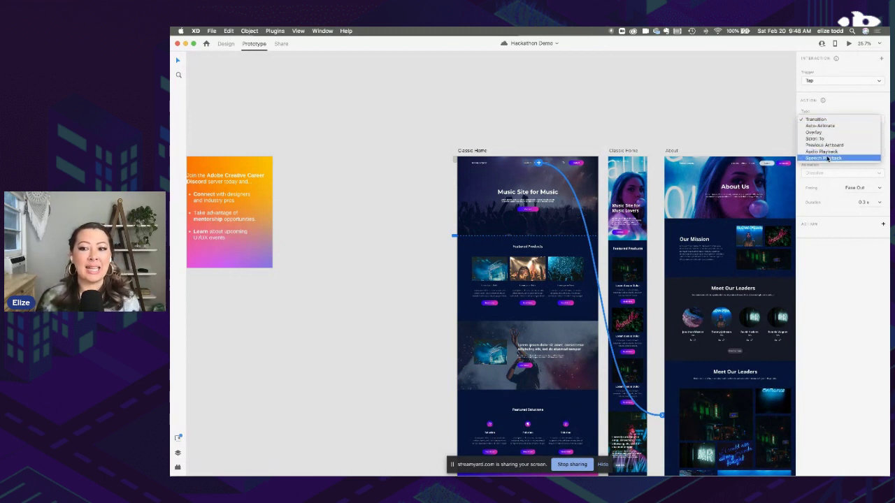
pyautogui.click(823, 120)
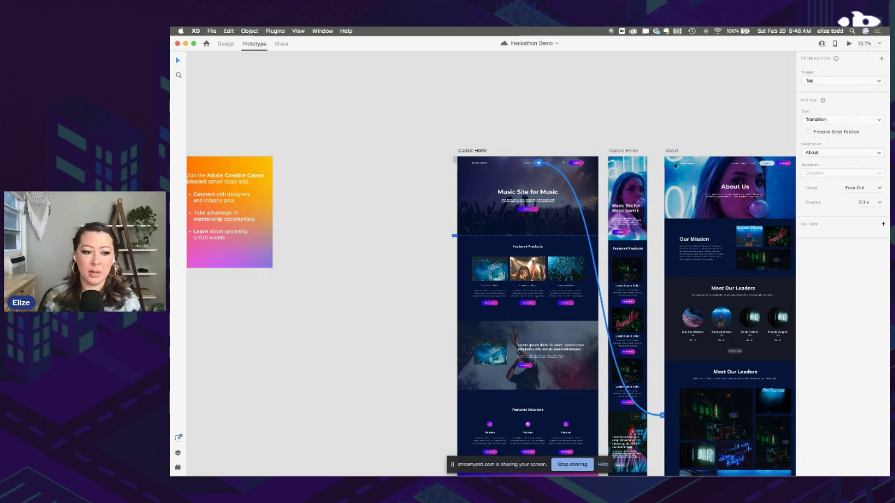
# Wire the Mockup Company logo on the desktop About artboard back to the desktop Classic Home artboard
pyautogui.scroll(-2, 496, 171)
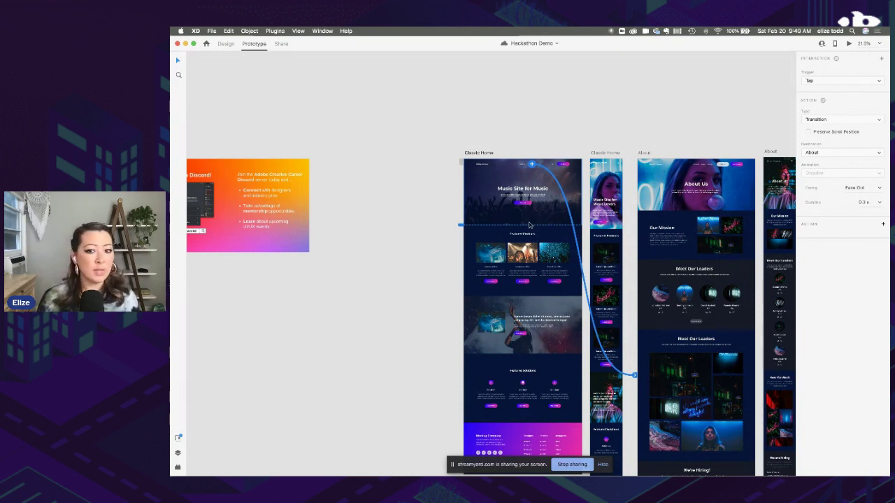
pyautogui.scroll(5, 480, 177)
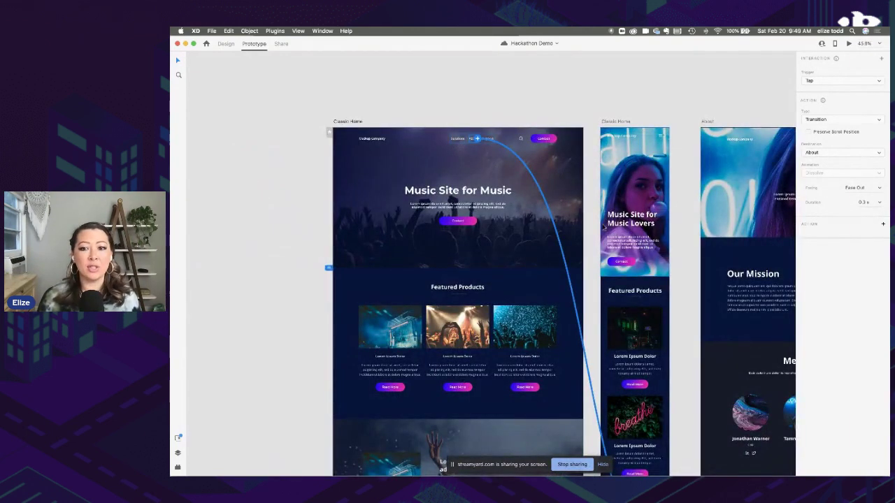
pyautogui.hscroll(5, 468, 139)
pyautogui.scroll(-3, 665, 94)
pyautogui.scroll(3, 665, 94)
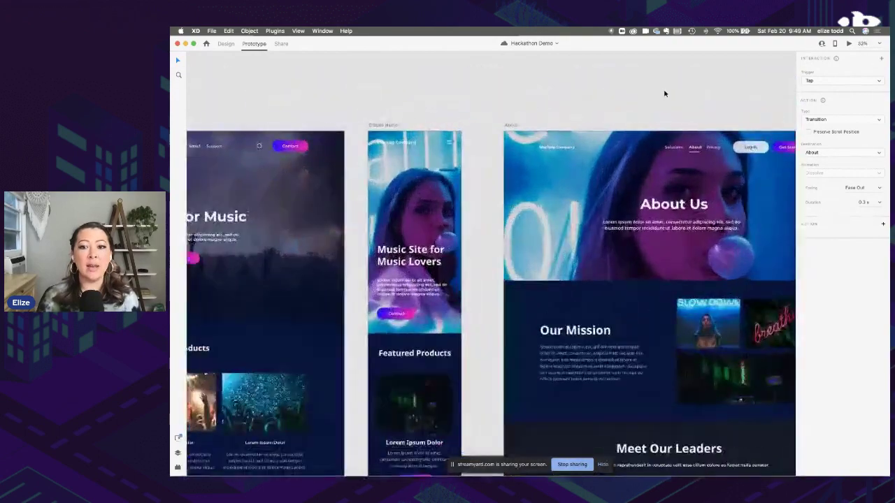
pyautogui.scroll(5, 557, 146)
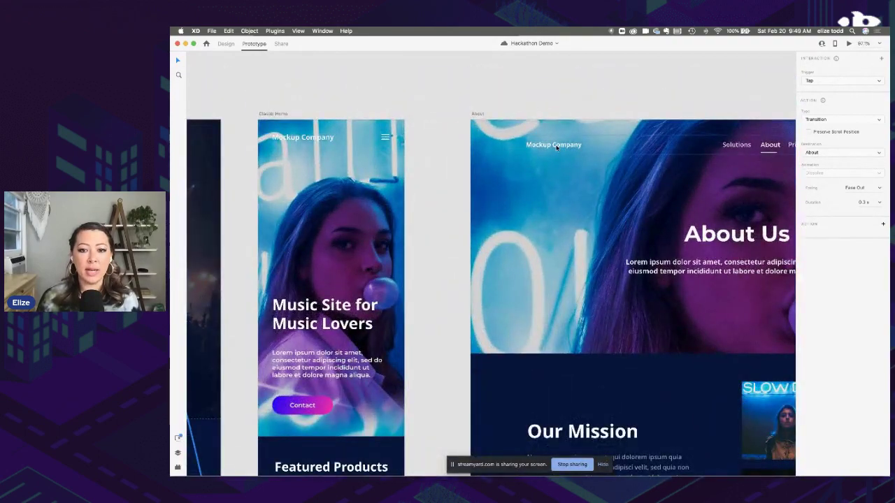
pyautogui.click(556, 146)
pyautogui.scroll(-5, 556, 148)
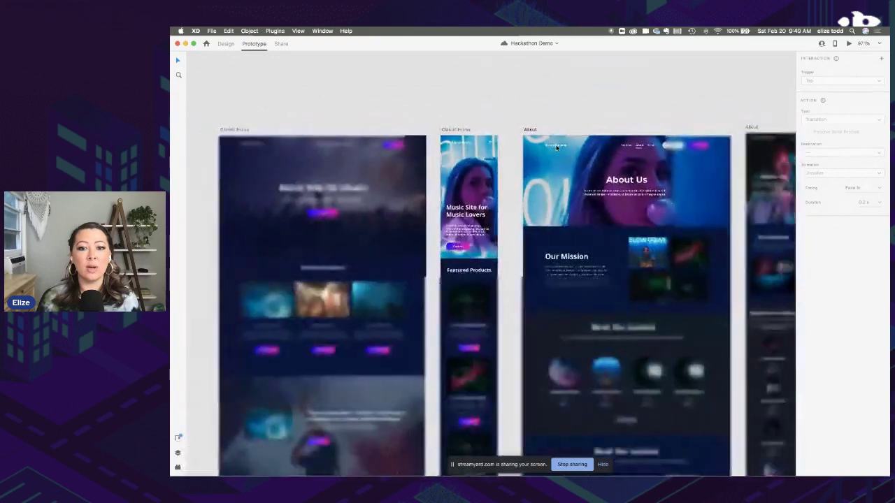
pyautogui.moveTo(566, 144); pyautogui.dragTo(409, 186)
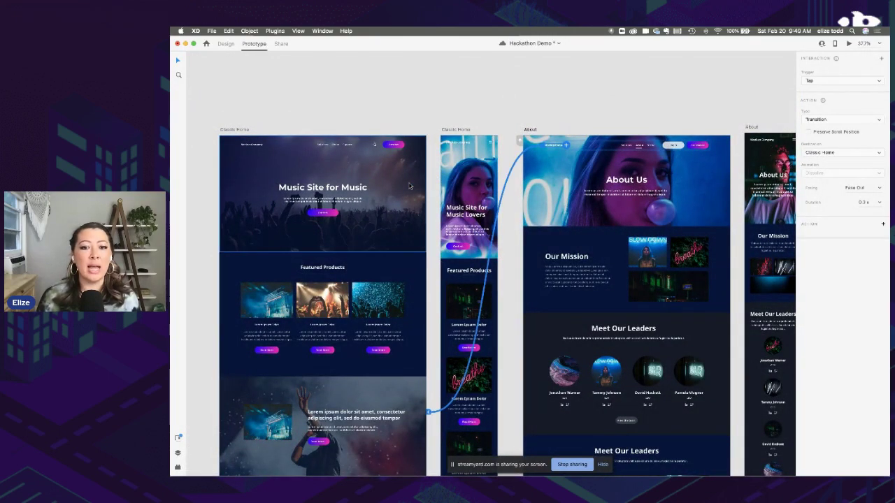
# Inspect the prototype connections of the desktop Classic Home and About artboards, and clear the selection
pyautogui.scroll(-2, 409, 186)
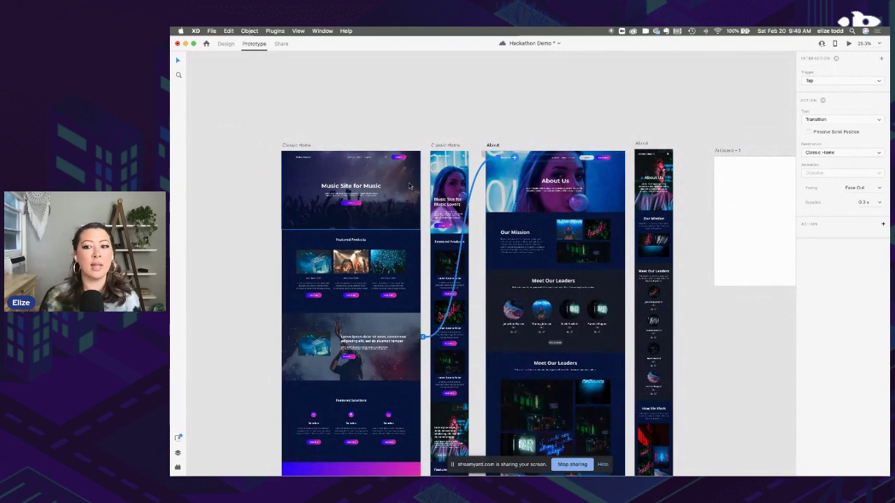
pyautogui.click(298, 145)
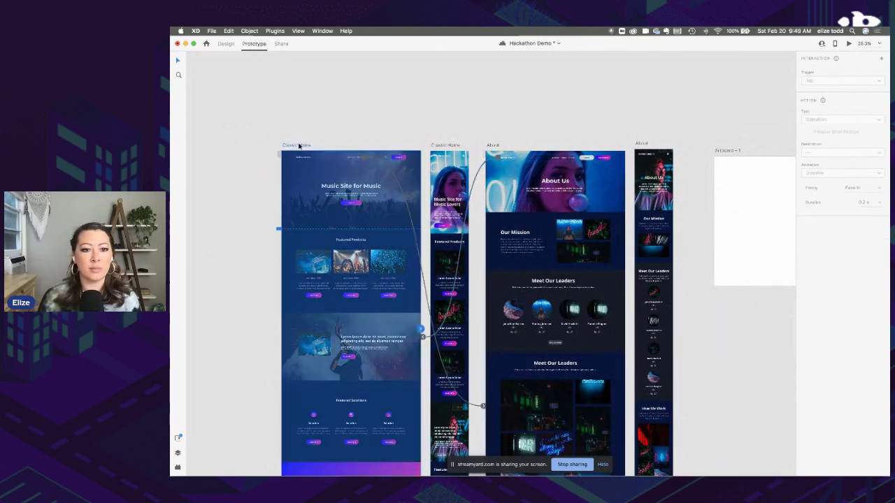
pyautogui.click(493, 146)
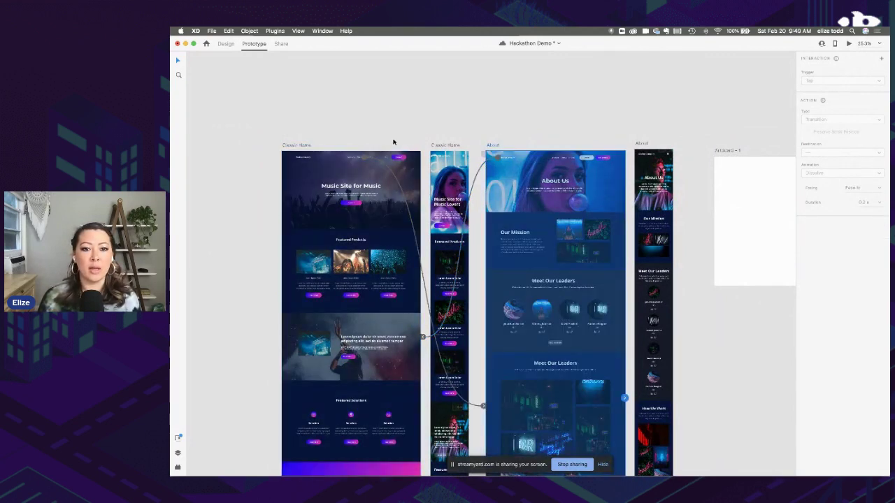
pyautogui.click(293, 147)
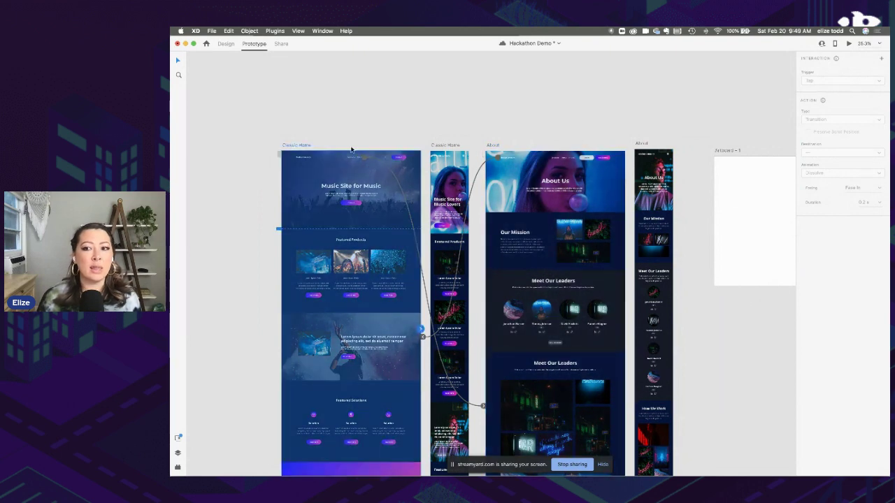
pyautogui.scroll(5, 340, 136)
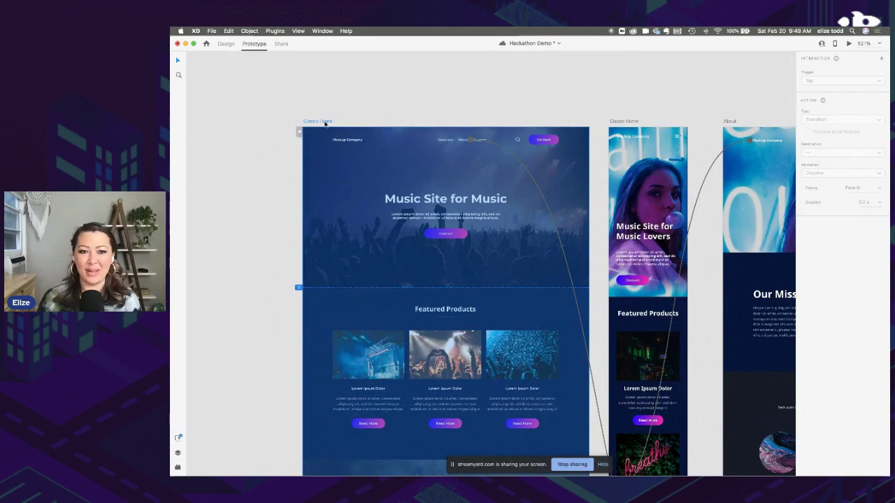
pyautogui.click(337, 115)
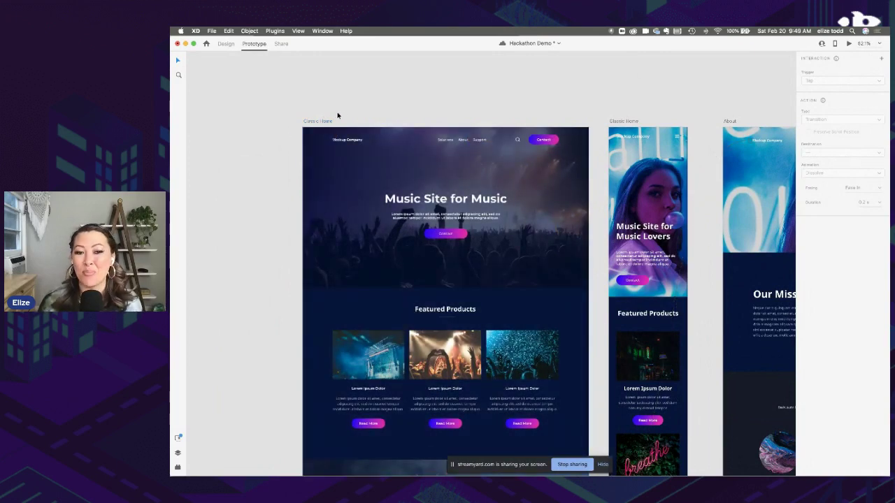
# Preview the prototype from the desktop Classic Home artboard, scroll through the page, follow its About link, and close the preview
pyautogui.click(318, 122)
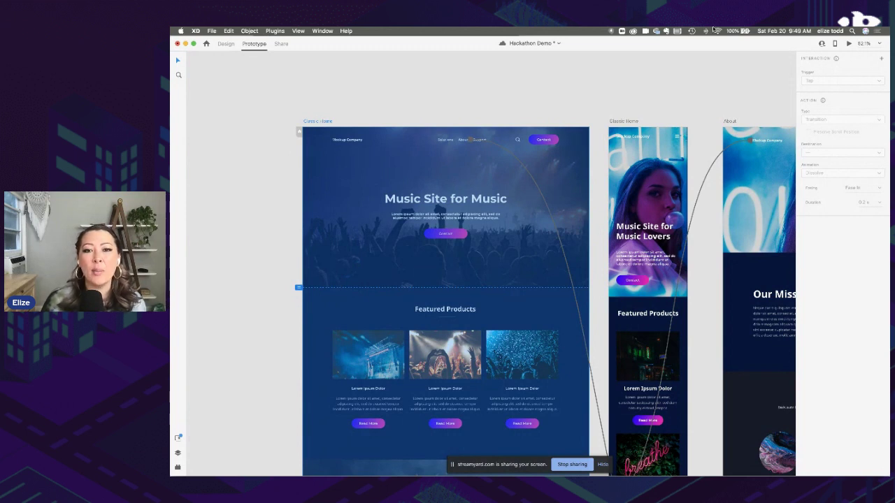
pyautogui.click(848, 44)
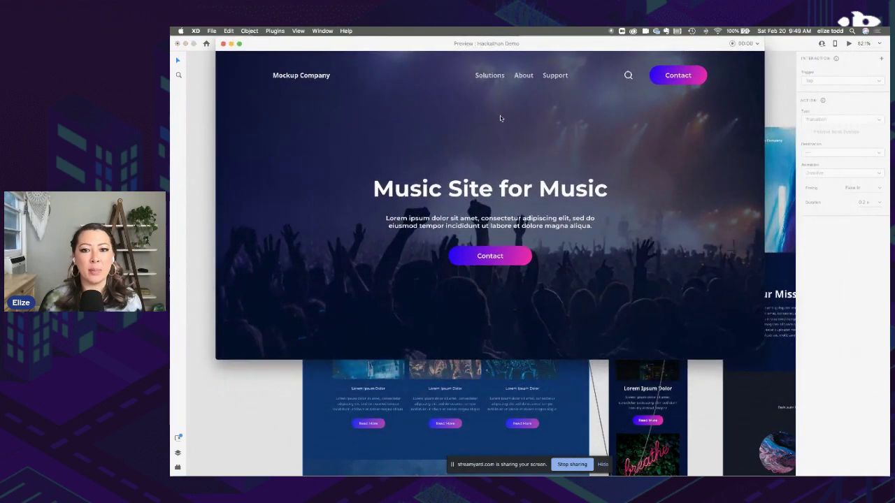
pyautogui.scroll(-5, 585, 243)
pyautogui.scroll(-10, 586, 243)
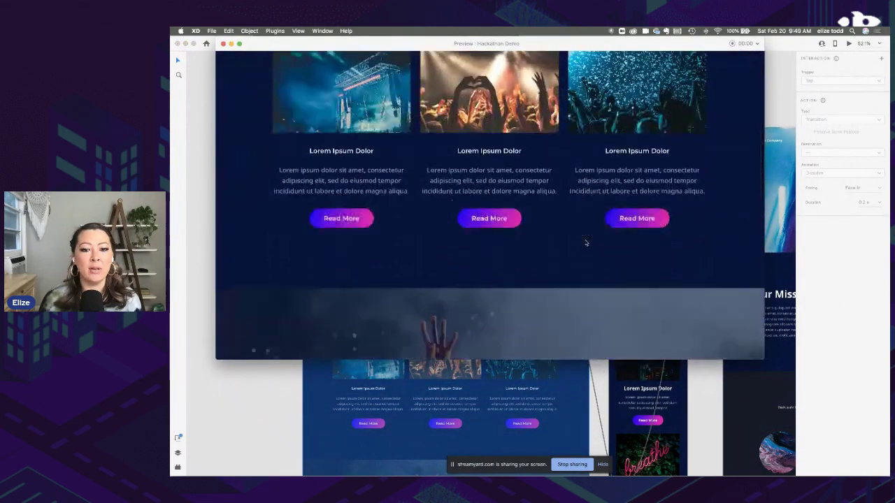
pyautogui.scroll(6, 586, 243)
pyautogui.scroll(10, 586, 242)
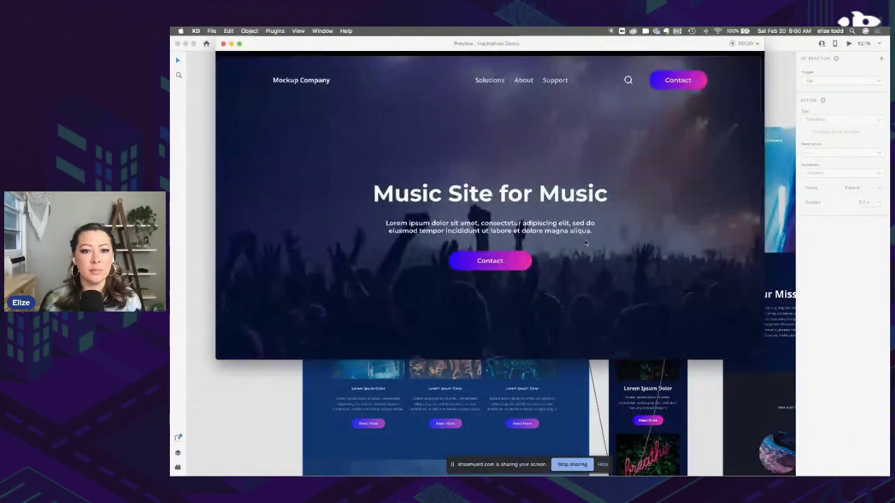
pyautogui.click(528, 79)
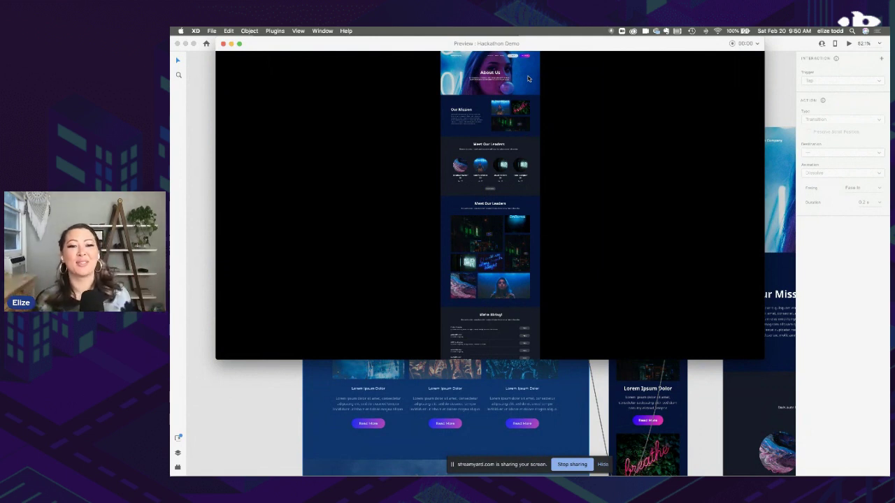
pyautogui.click(223, 45)
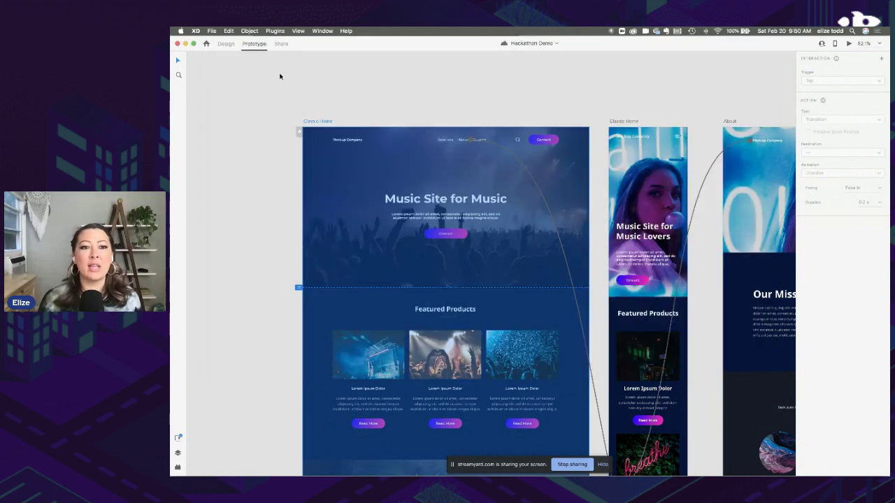
# Check the desktop Classic Home artboard's viewport marker and scrolling setting in Design mode, keeping Vertical scrolling, and save the document
pyautogui.moveTo(299, 288); pyautogui.dragTo(298, 288)
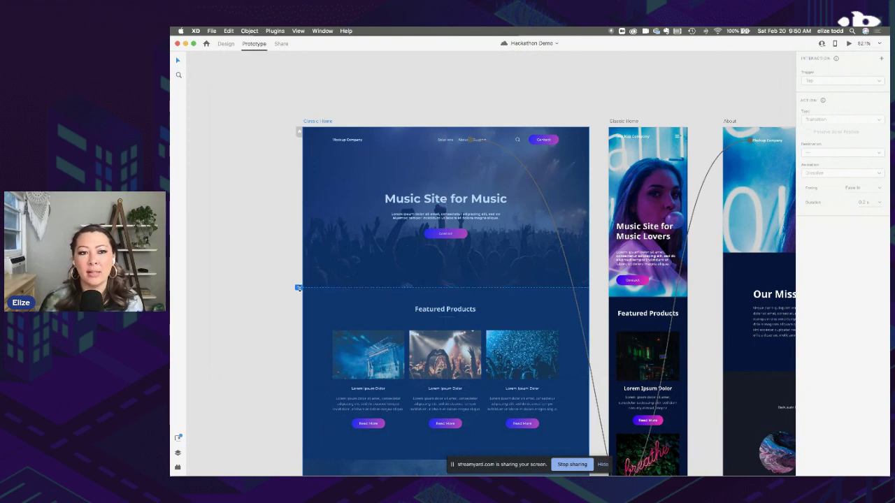
pyautogui.click(226, 43)
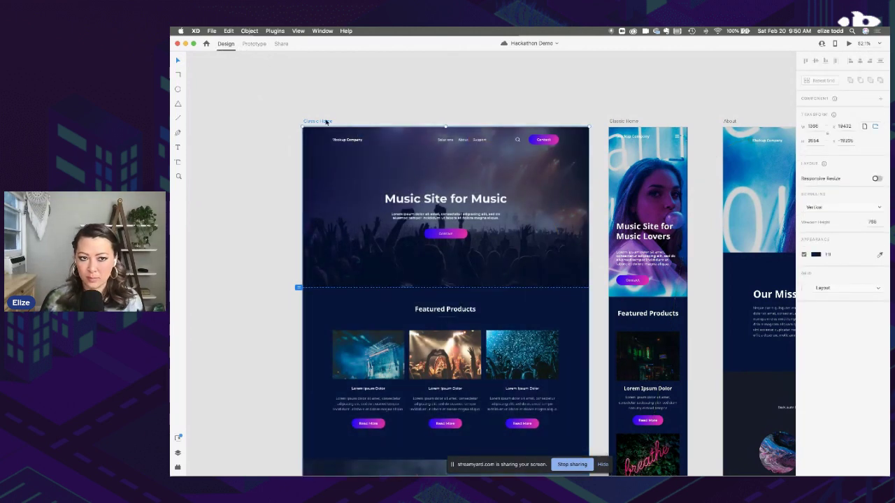
pyautogui.scroll(5, 310, 321)
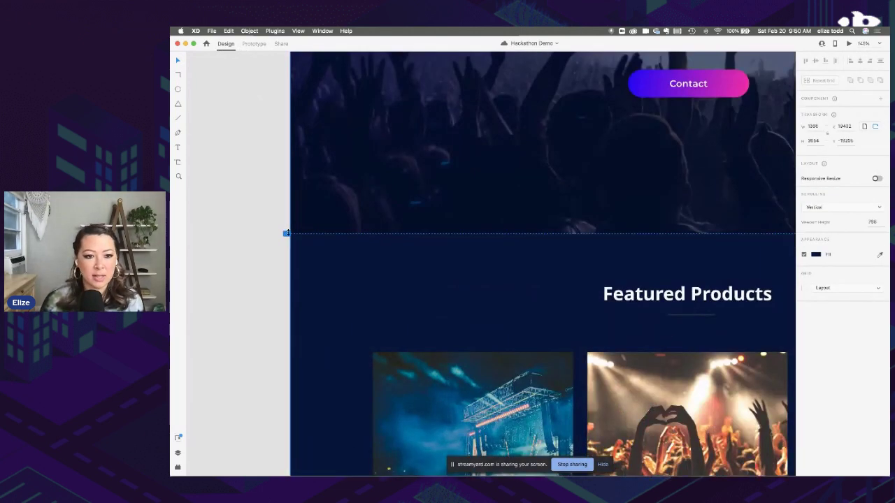
pyautogui.moveTo(287, 234); pyautogui.dragTo(287, 233)
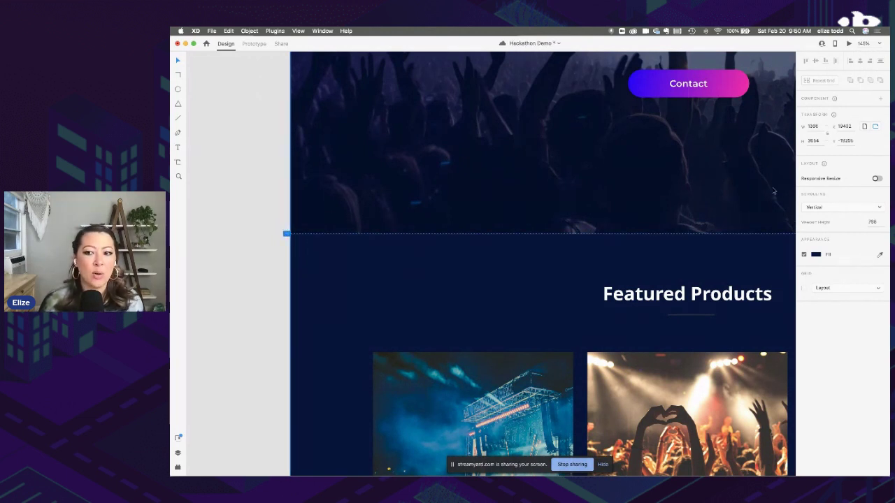
pyautogui.click(817, 208)
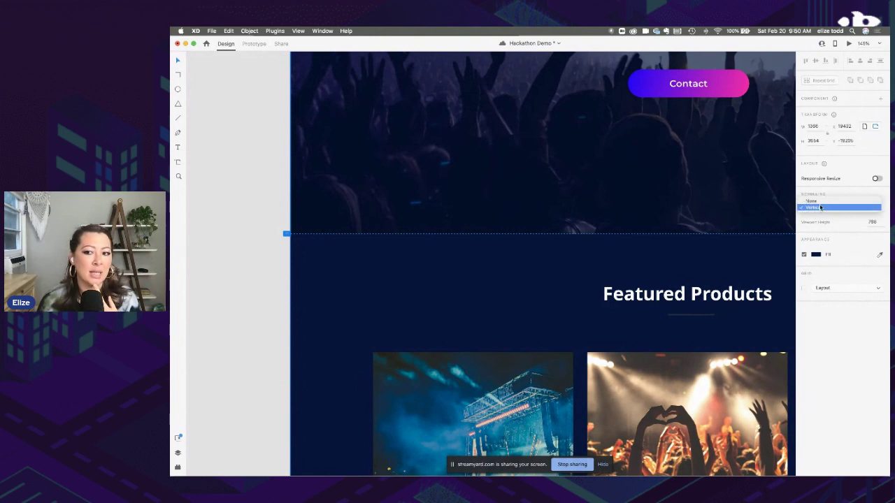
pyautogui.click(820, 209)
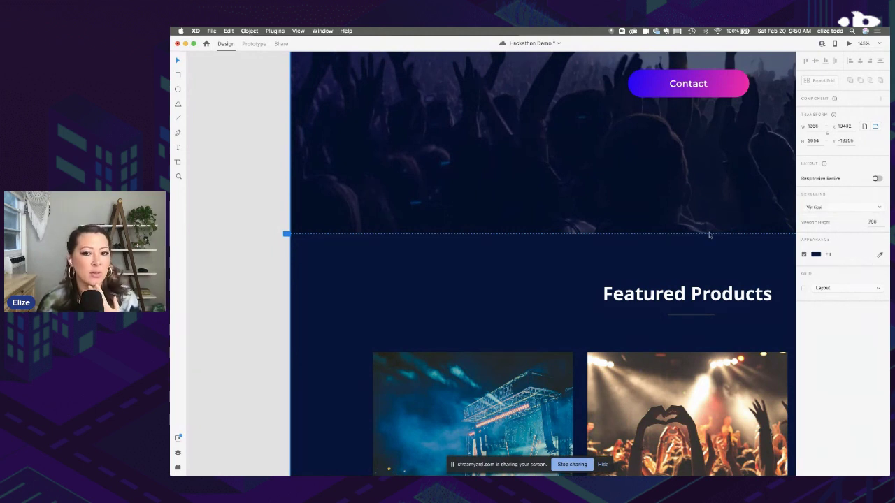
pyautogui.press('super+s')
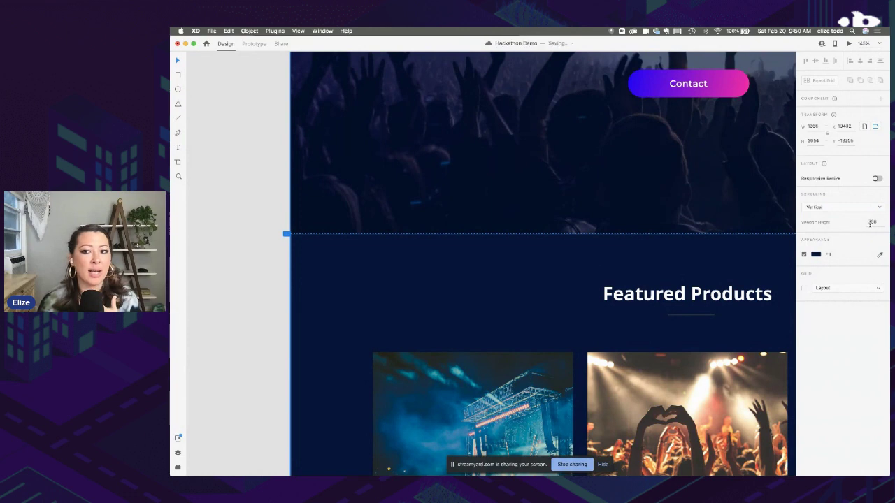
# Compare the viewport height settings of the desktop About and desktop Classic Home artboards
pyautogui.scroll(-6, 605, 240)
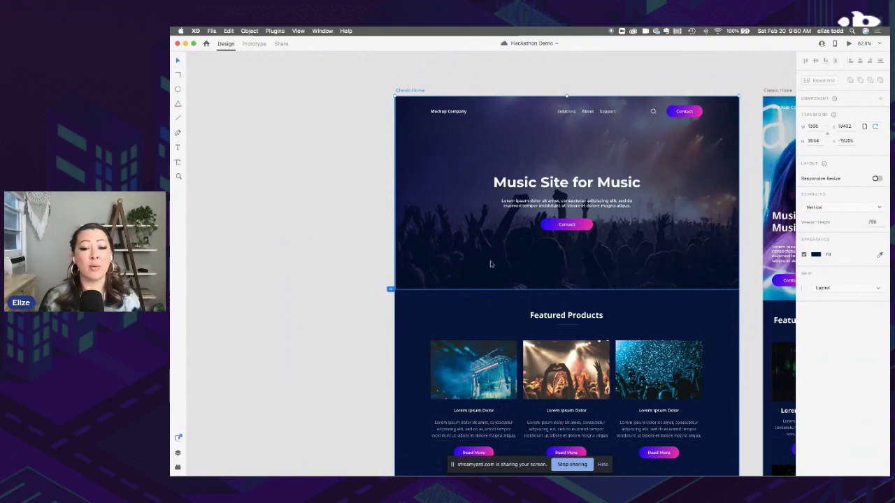
pyautogui.hscroll(10, 490, 264)
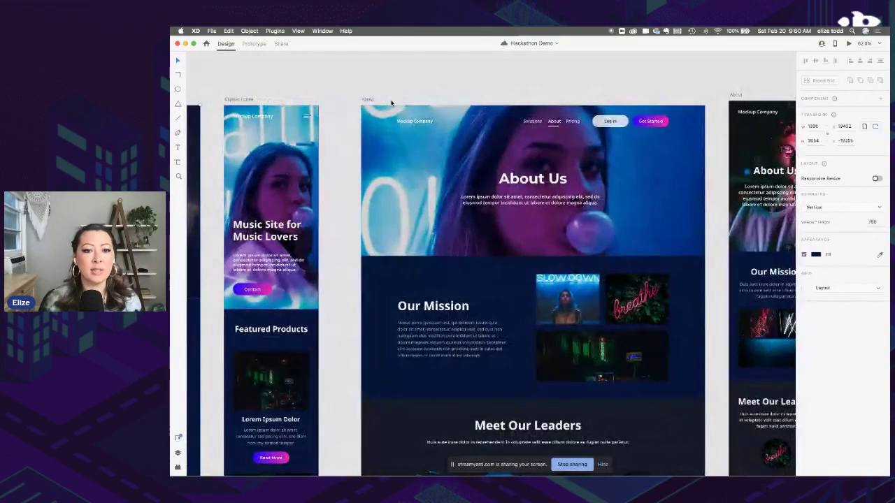
pyautogui.click(368, 100)
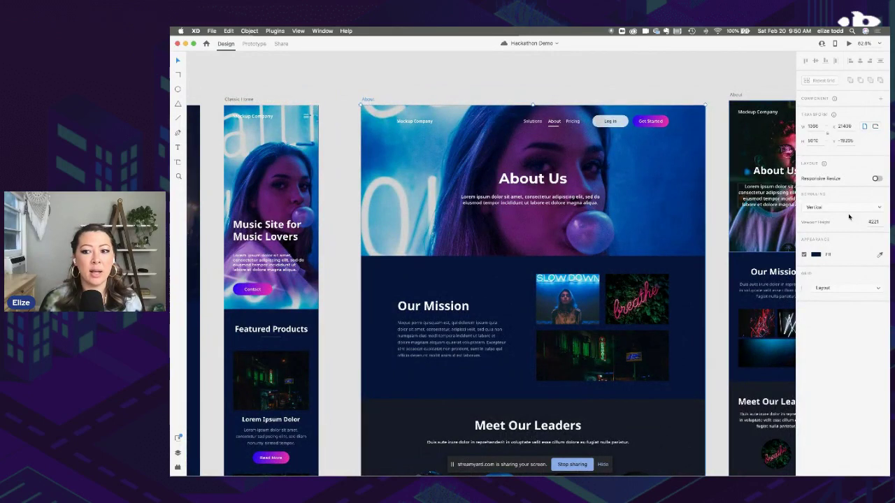
pyautogui.click(874, 222)
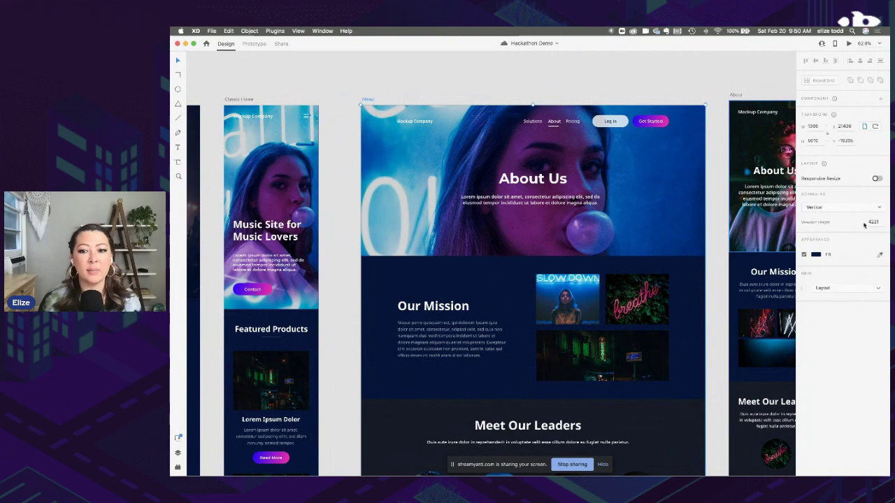
pyautogui.scroll(-5, 541, 158)
pyautogui.click(302, 130)
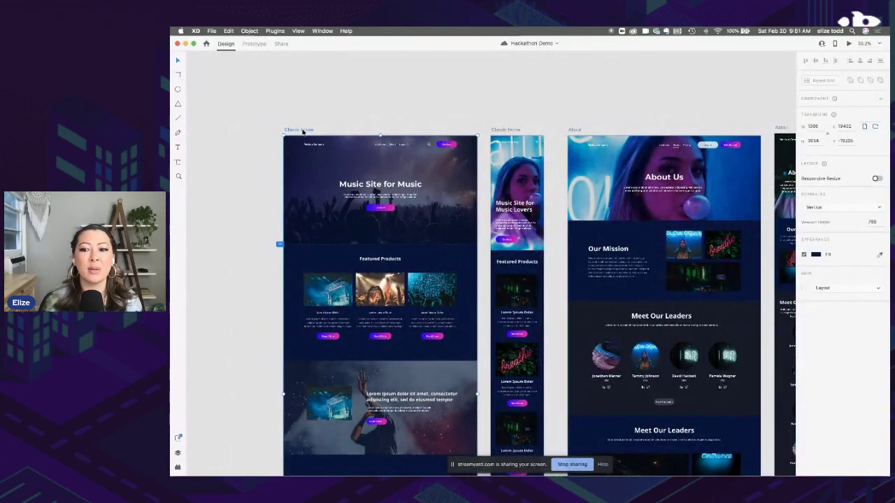
# Set the desktop About artboard's viewport height to 768
pyautogui.click(576, 131)
pyautogui.click(873, 222)
pyautogui.write('8')
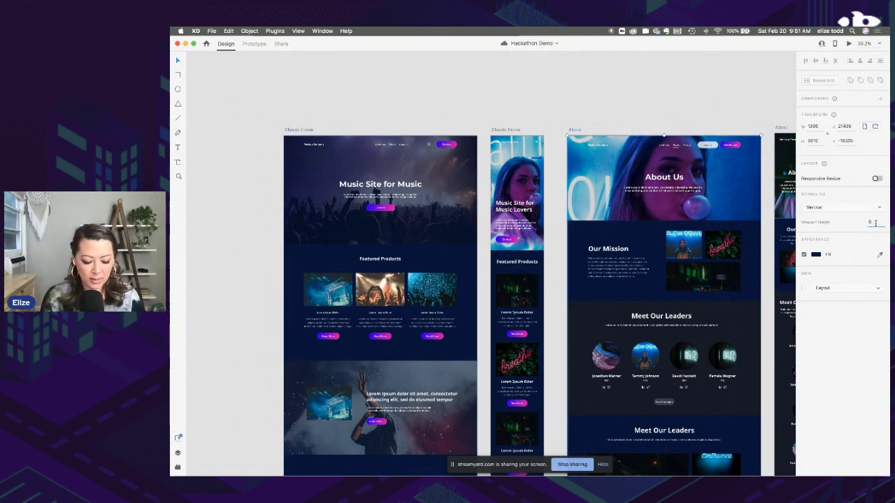
pyautogui.write('68')
pyautogui.press('Return')
pyautogui.scroll(5, 635, 220)
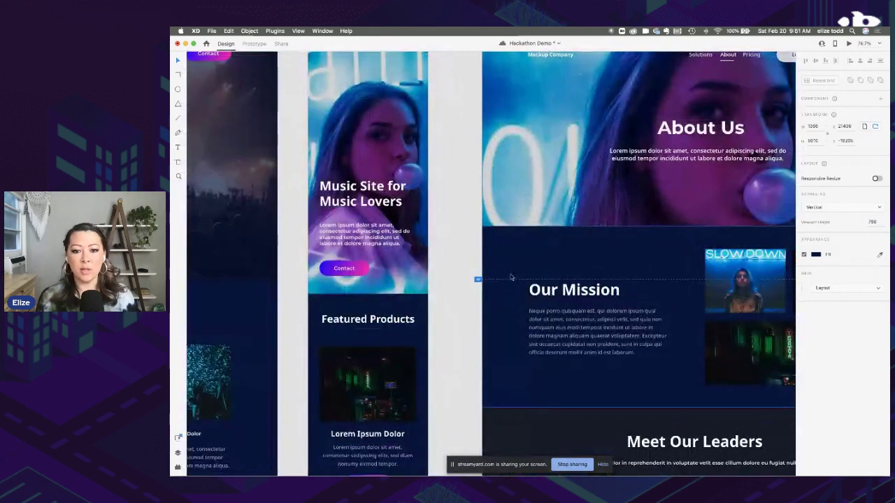
pyautogui.press('super+z')
pyautogui.scroll(-10, 455, 263)
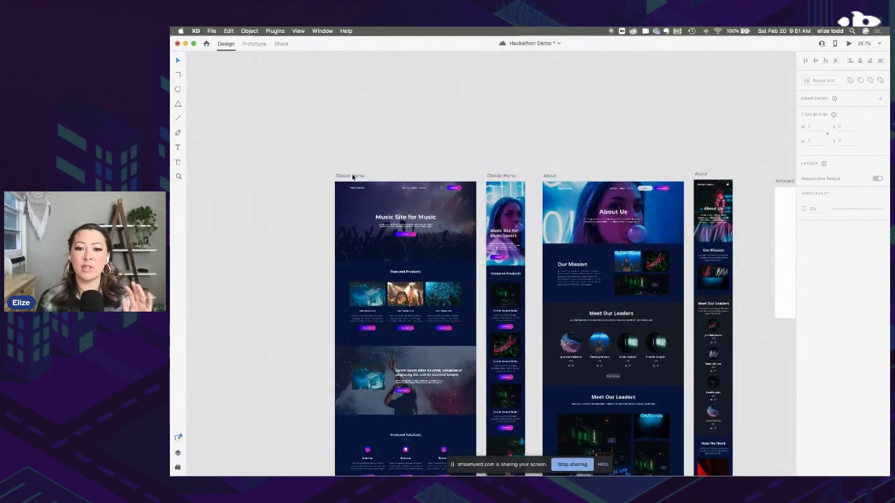
# Preview the prototype from desktop Classic Home, follow the About link, scroll the About page, return via the Mockup Company logo, and close the preview
pyautogui.click(352, 177)
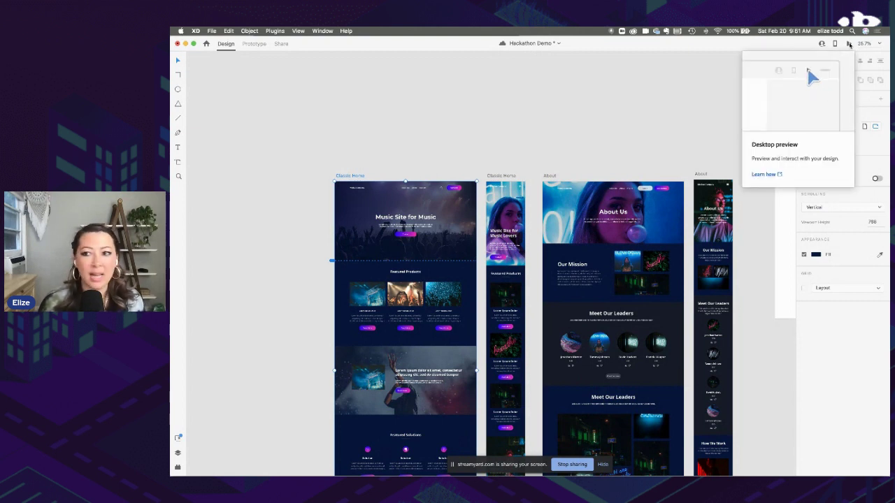
pyautogui.click(849, 44)
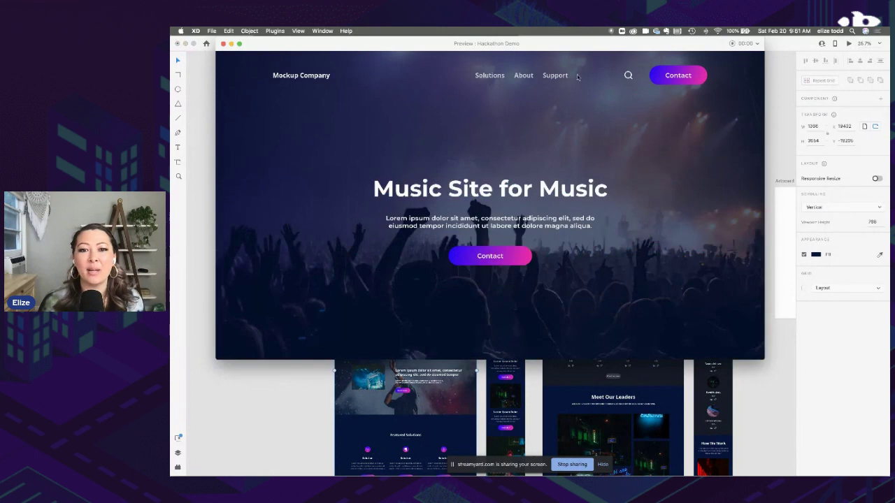
pyautogui.click(526, 78)
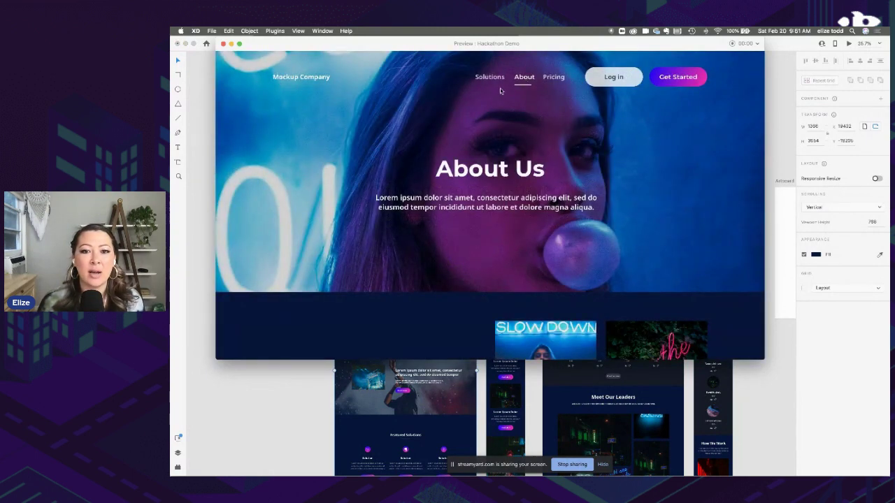
pyautogui.scroll(-3, 543, 230)
pyautogui.scroll(-15, 543, 230)
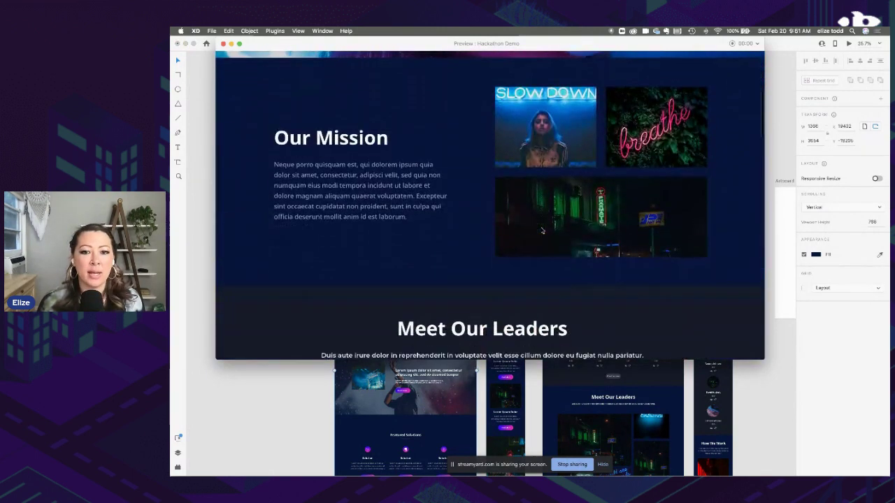
pyautogui.scroll(15, 542, 230)
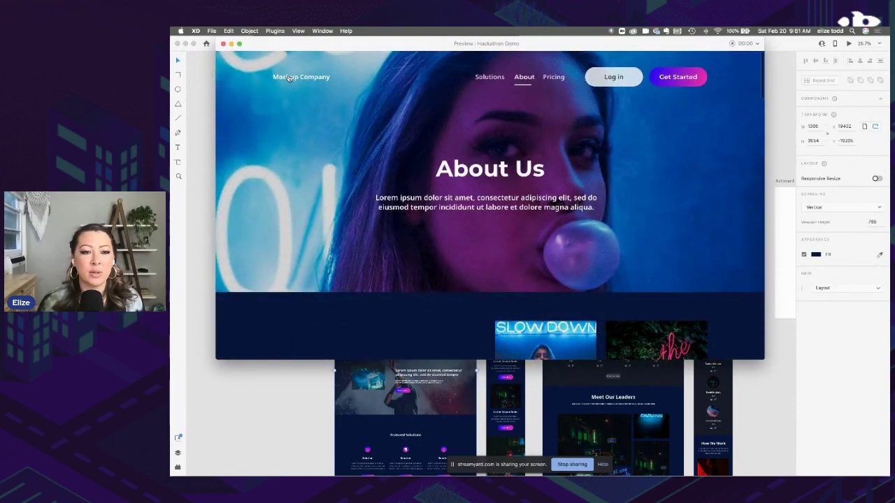
pyautogui.click(288, 77)
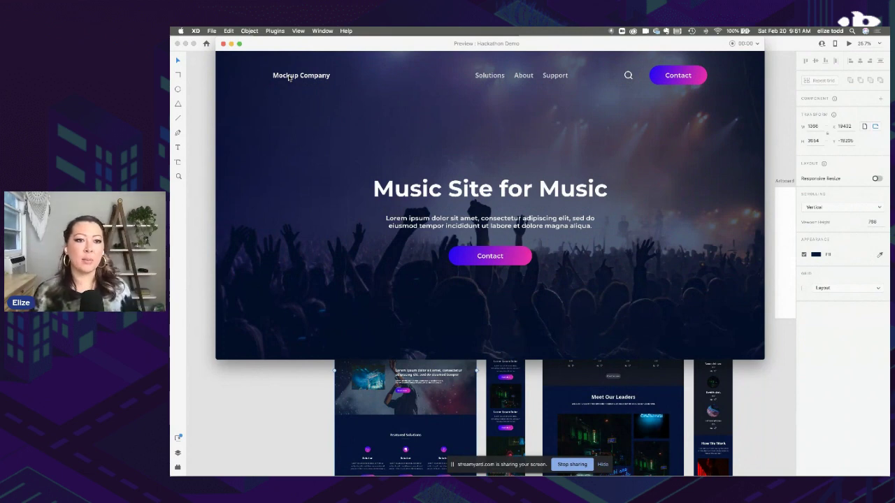
pyautogui.click(223, 44)
# Try wiring the third featured product's Read More button on desktop Classic Home to desktop About as a Tap transition, and clear the selection
pyautogui.scroll(-5, 559, 126)
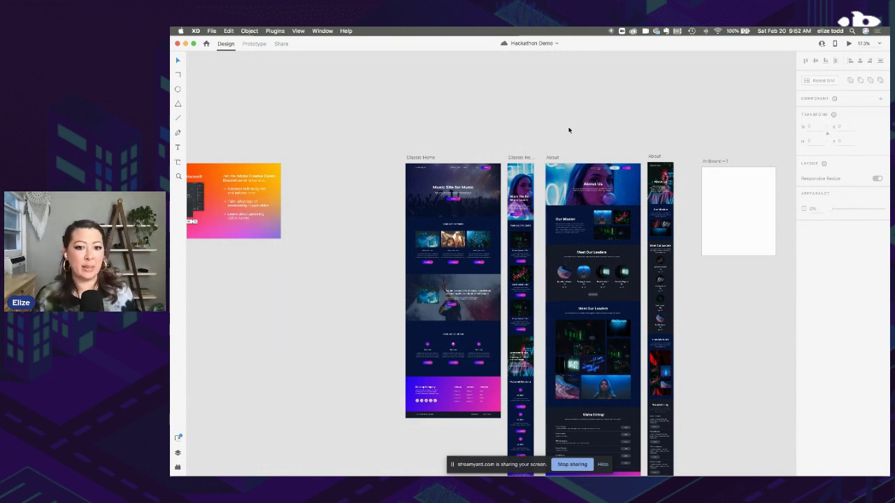
pyautogui.scroll(5, 479, 280)
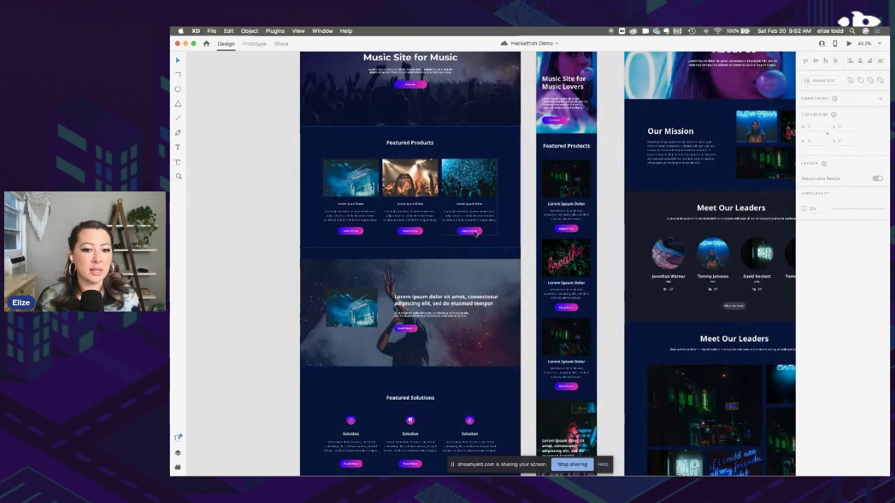
pyautogui.click(451, 199)
pyautogui.scroll(2, 451, 199)
pyautogui.doubleClick(451, 199)
pyautogui.click(256, 44)
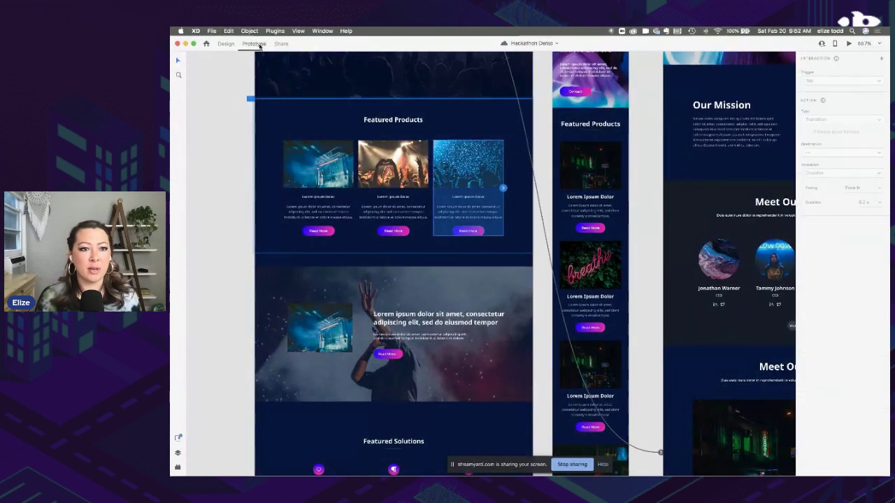
pyautogui.doubleClick(482, 231)
pyautogui.scroll(3, 485, 234)
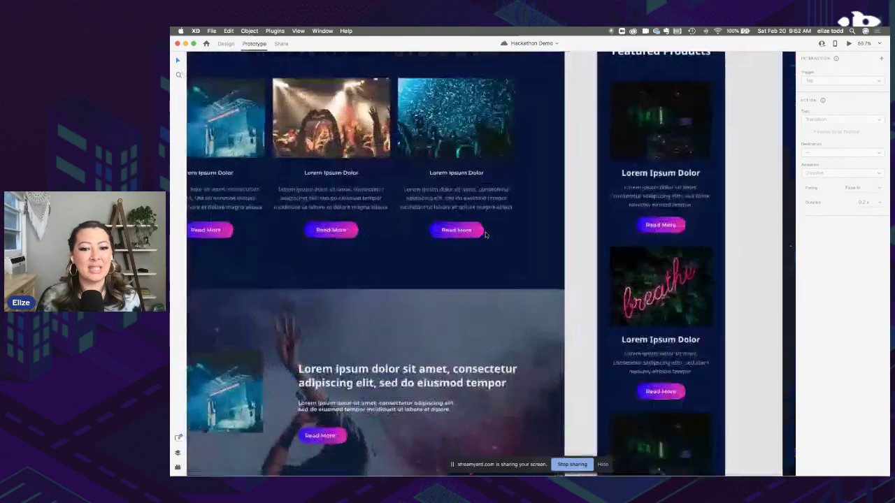
pyautogui.moveTo(485, 232); pyautogui.dragTo(780, 229)
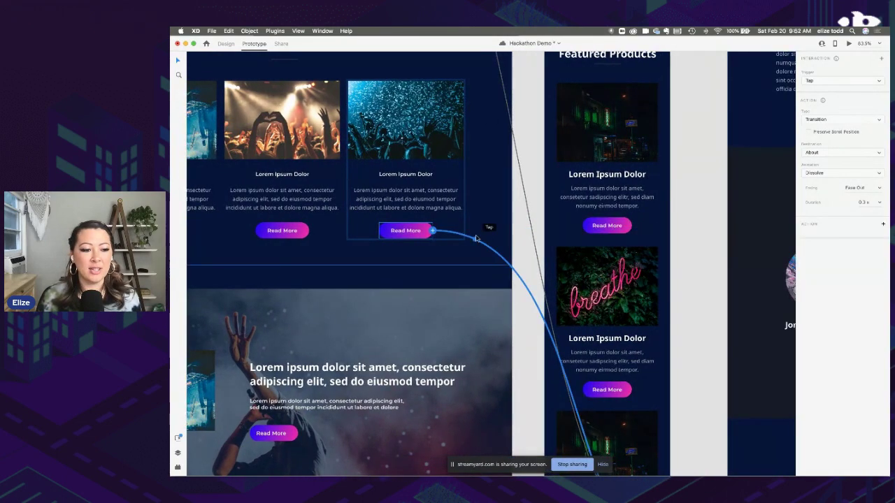
pyautogui.scroll(-8, 475, 239)
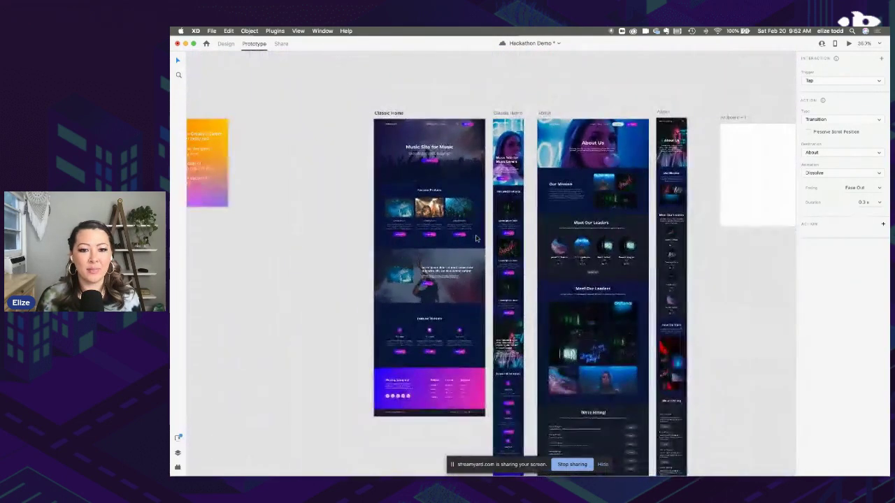
pyautogui.click(453, 109)
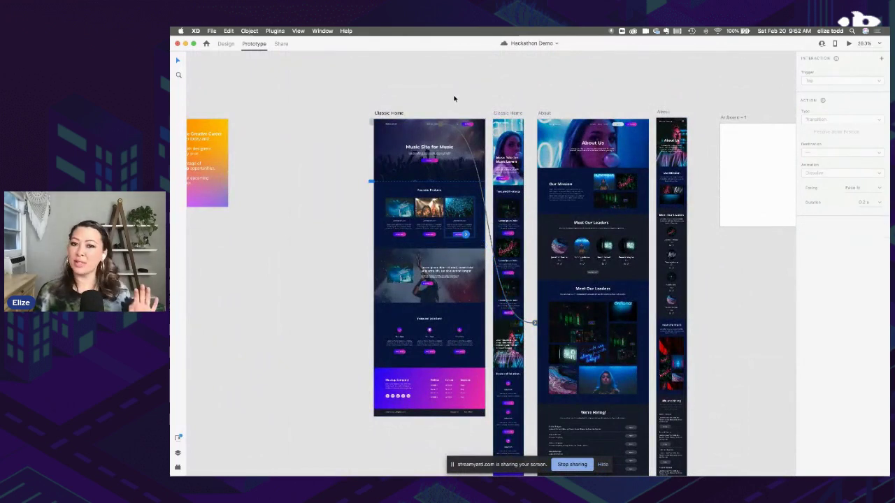
pyautogui.click(454, 100)
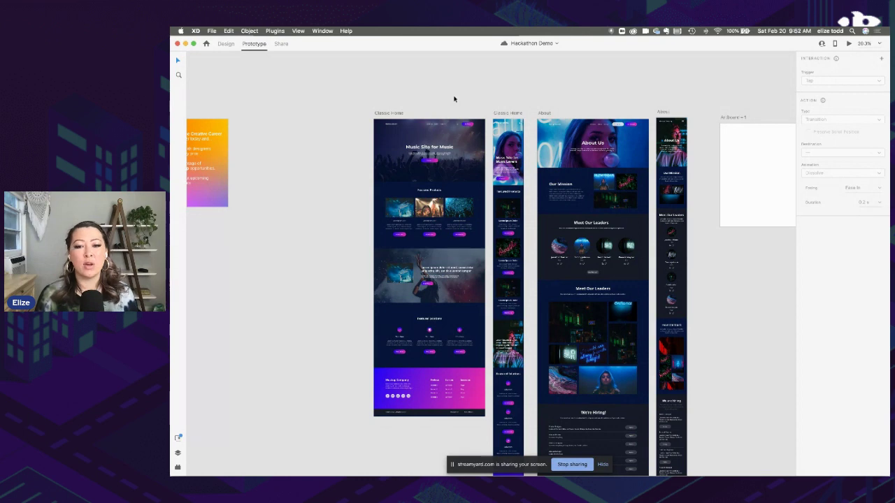
# Mark the desktop Classic Home artboard as the starting screen of a prototype flow
pyautogui.scroll(5, 373, 117)
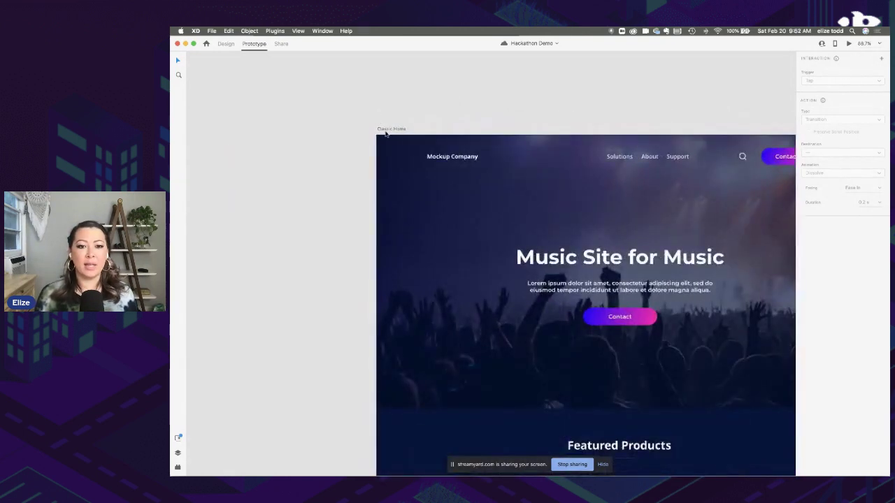
pyautogui.hscroll(2, 381, 132)
pyautogui.scroll(3, 382, 132)
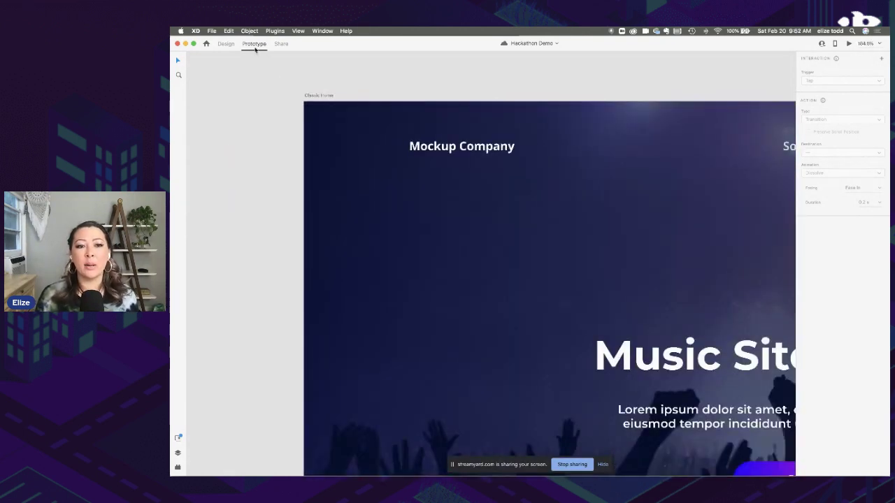
pyautogui.click(312, 95)
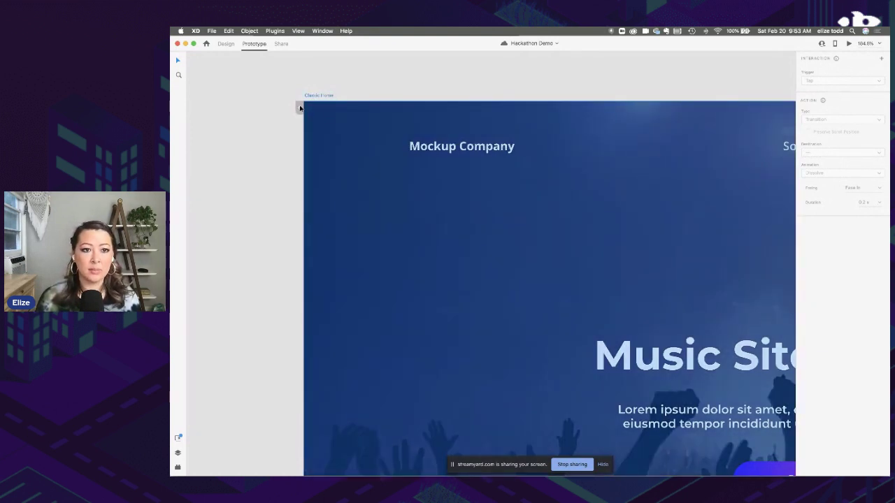
pyautogui.scroll(5, 301, 106)
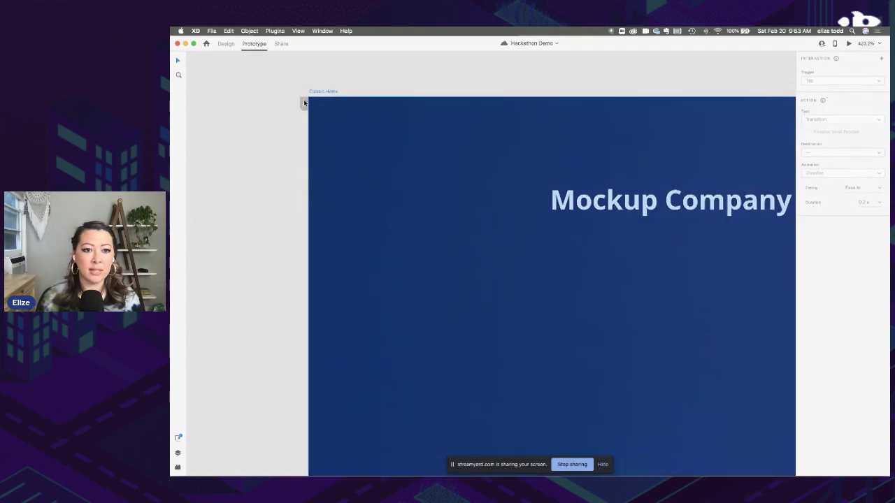
pyautogui.click(304, 104)
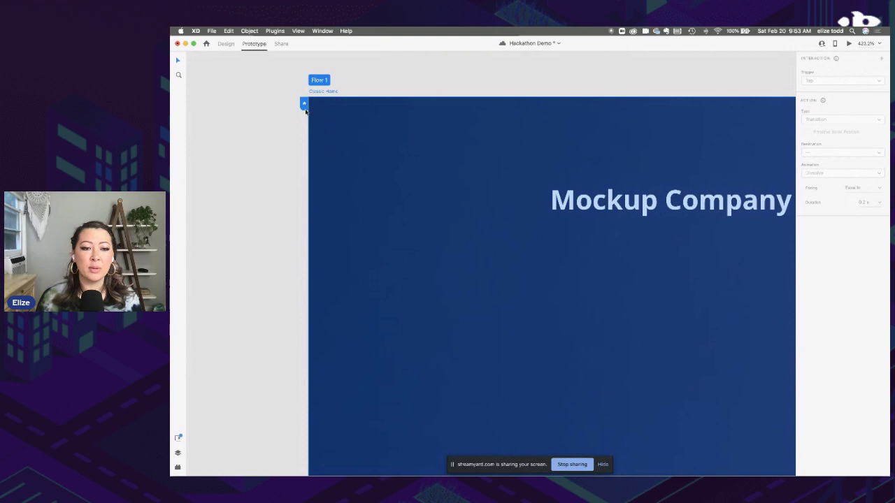
pyautogui.scroll(-2, 353, 110)
pyautogui.click(353, 109)
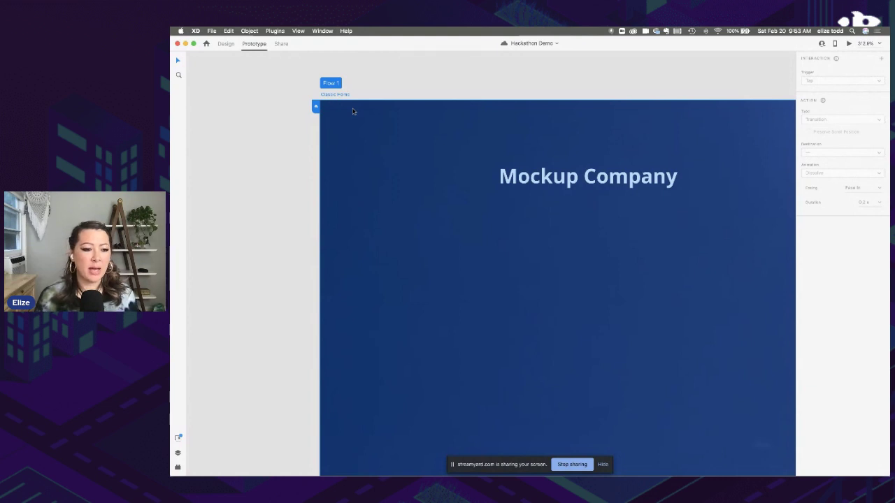
# Switch to Design mode and look over the document's other artboards, including the Compass mobile screens, returning to the music site mockups
pyautogui.scroll(-3, 352, 108)
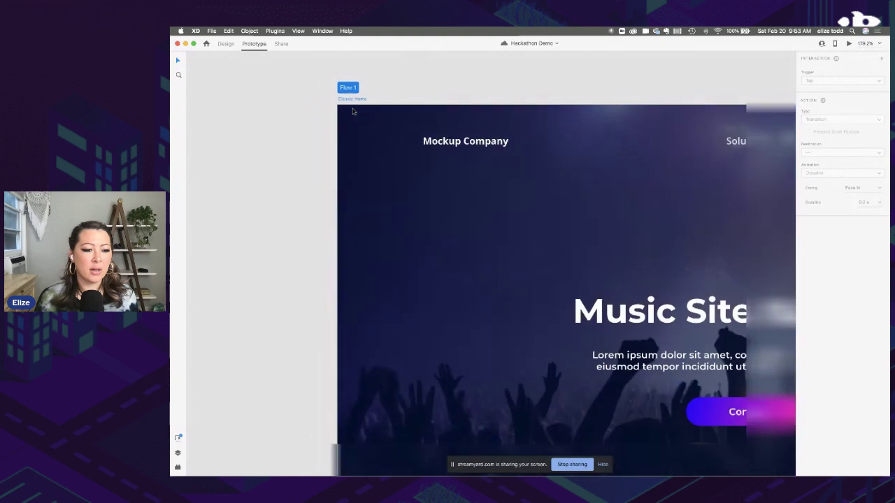
pyautogui.scroll(-4, 352, 109)
pyautogui.click(226, 44)
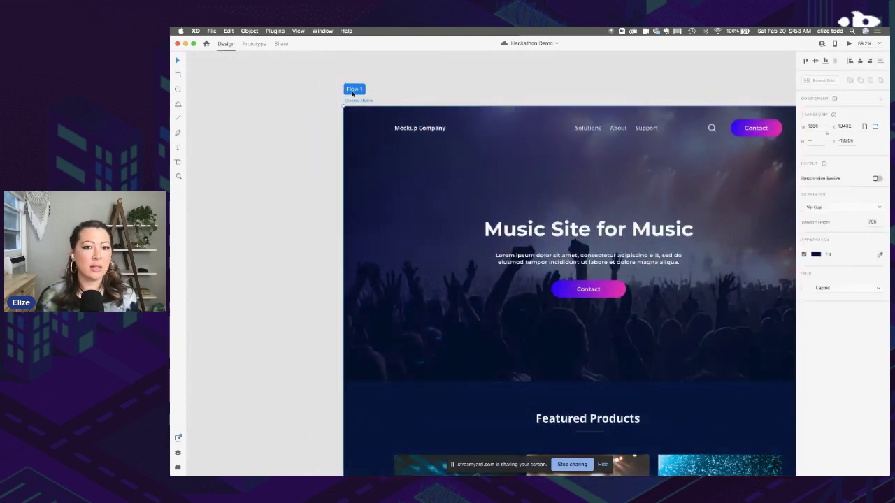
pyautogui.scroll(-5, 406, 186)
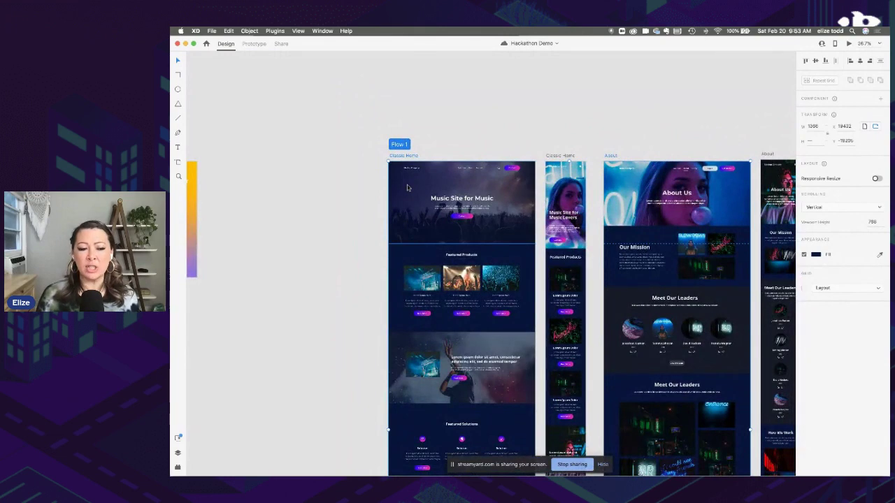
pyautogui.scroll(3, 406, 187)
pyautogui.scroll(-5, 407, 188)
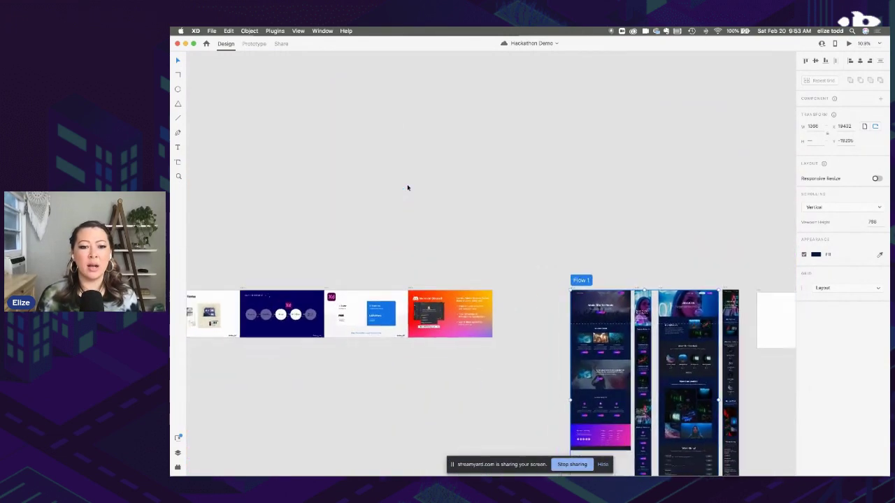
pyautogui.scroll(-10, 407, 187)
pyautogui.scroll(15, 638, 149)
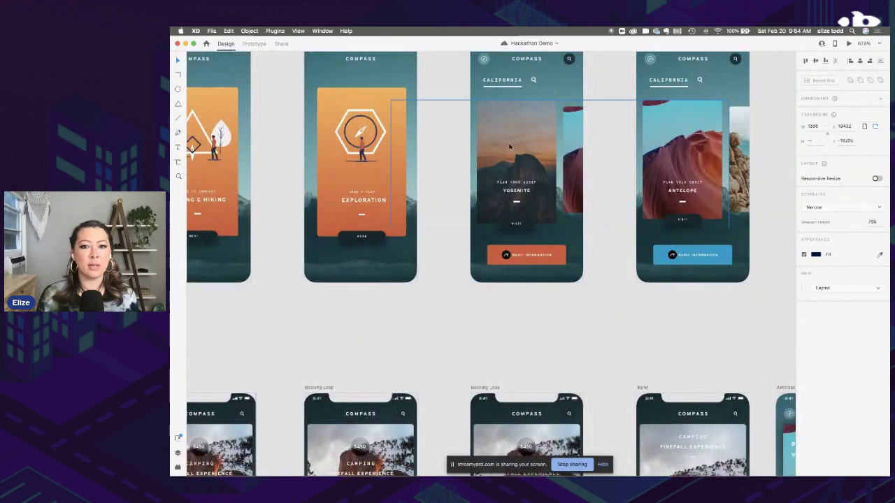
pyautogui.scroll(2, 601, 185)
pyautogui.scroll(-6, 534, 208)
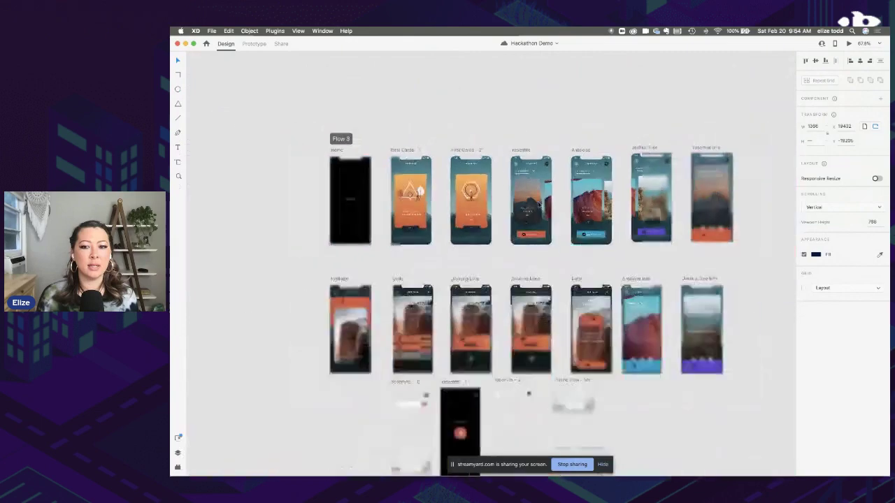
pyautogui.scroll(3, 536, 204)
pyautogui.hscroll(5, 535, 203)
pyautogui.scroll(5, 645, 137)
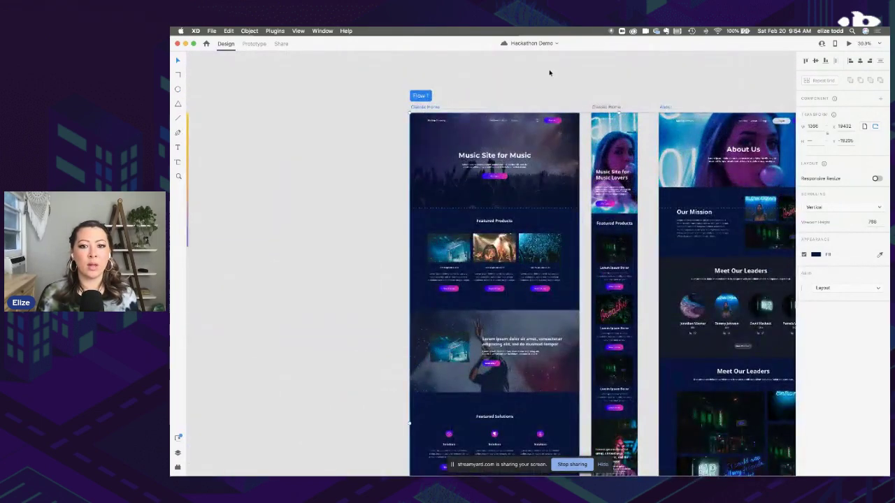
# Back in Prototype mode, rename the flow on the desktop Classic Home artboard as "Music Website"
pyautogui.press('super+3')
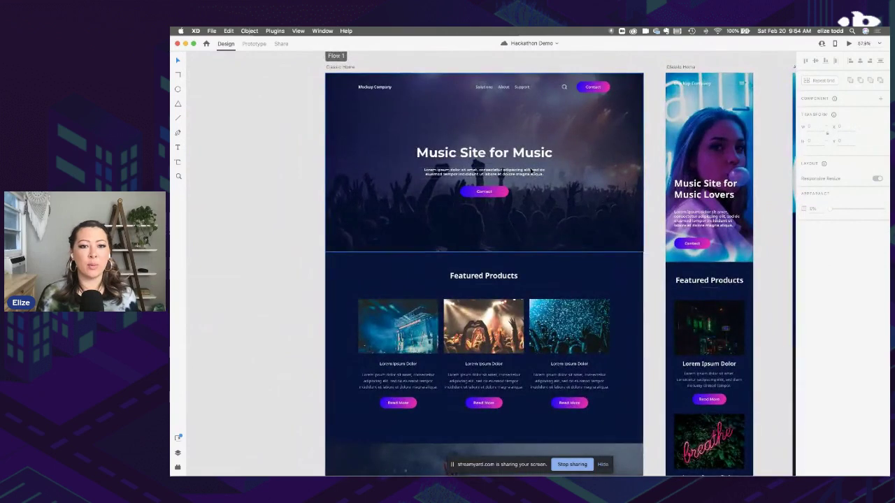
pyautogui.press('super+1')
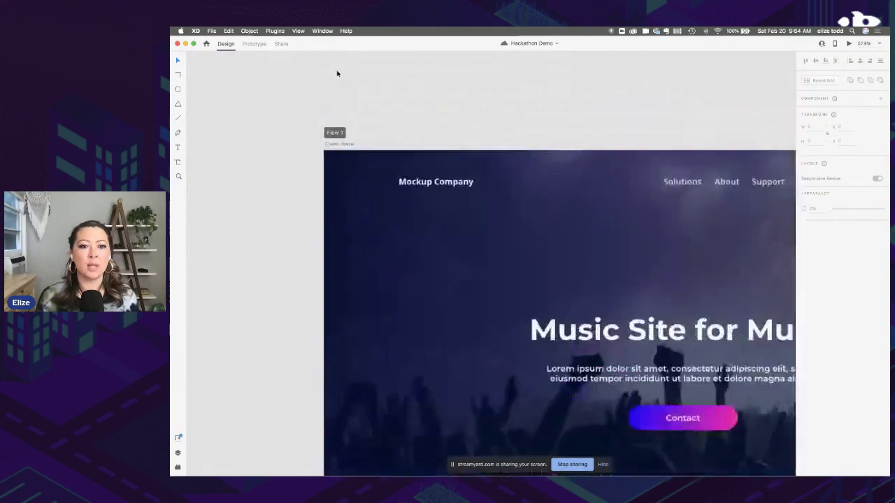
pyautogui.click(339, 140)
pyautogui.scroll(4, 338, 138)
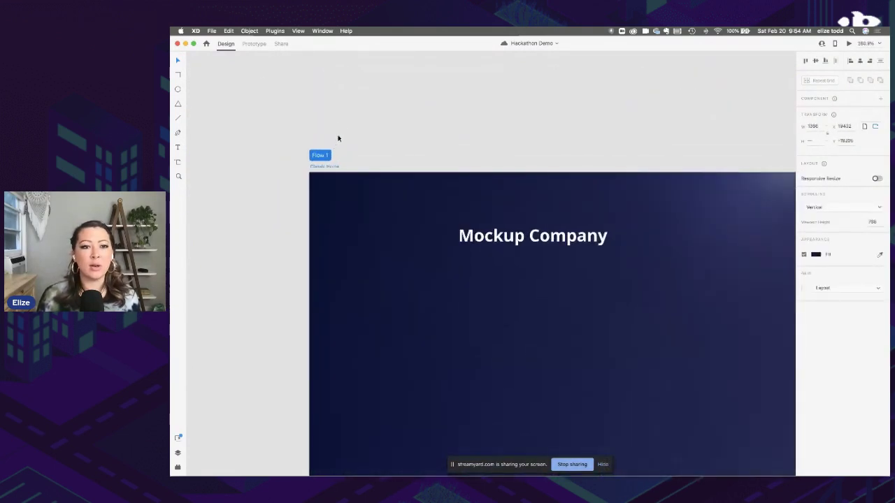
pyautogui.click(254, 44)
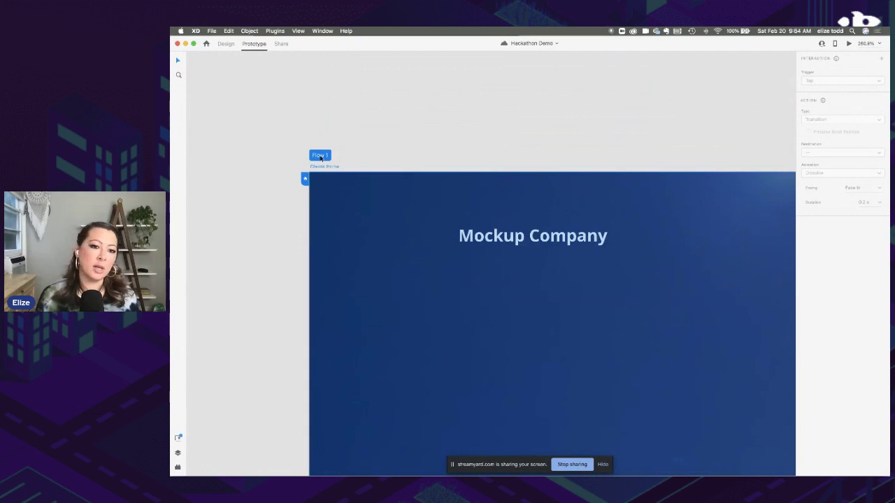
pyautogui.doubleClick(320, 156)
pyautogui.write('Music')
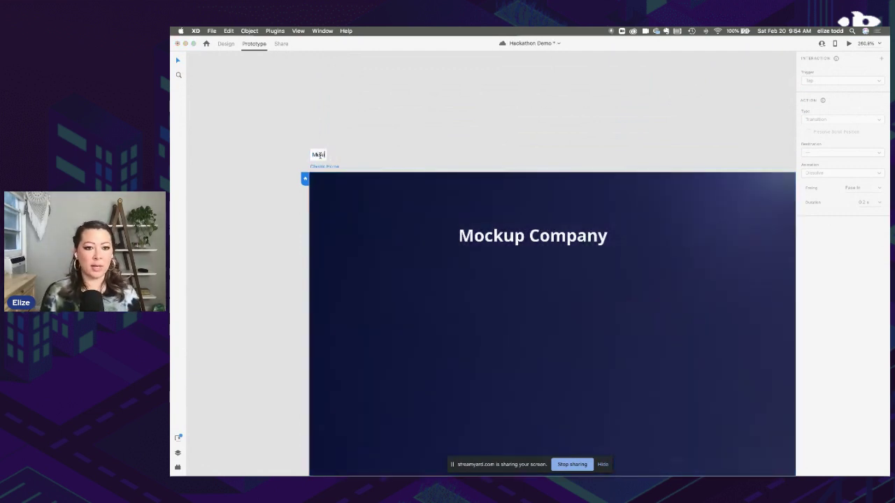
pyautogui.write(' Welco')
pyautogui.press('BackSpace')
pyautogui.press('BackSpace')
pyautogui.press('BackSpace')
pyautogui.write('bsite')
pyautogui.press('Return')
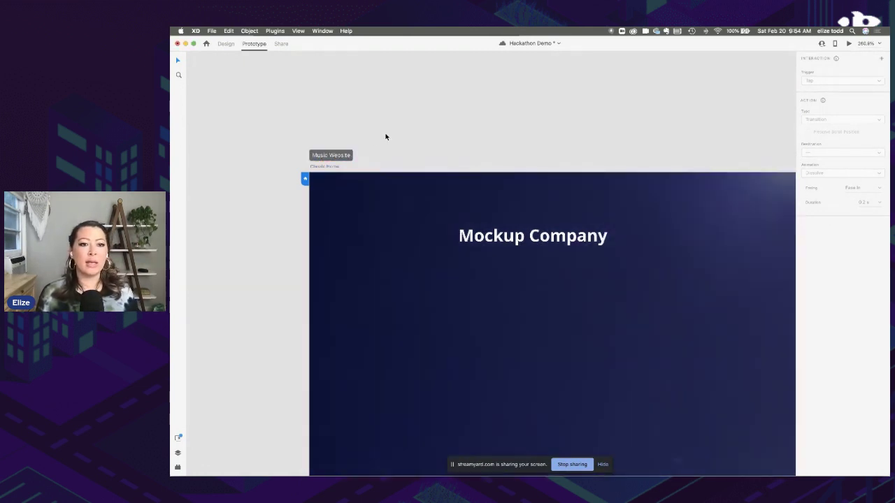
# Switch to Share mode and examine which artboards the Music Website flow includes
pyautogui.scroll(-3, 360, 145)
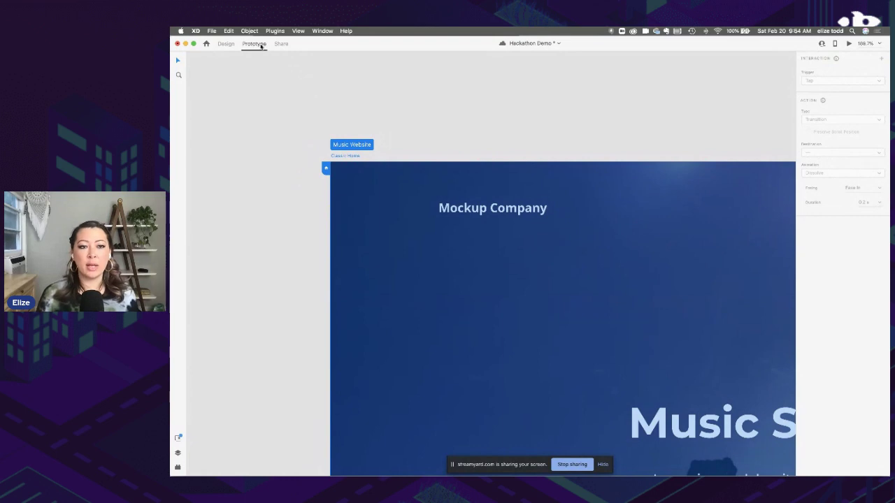
pyautogui.click(282, 44)
pyautogui.press('super+0')
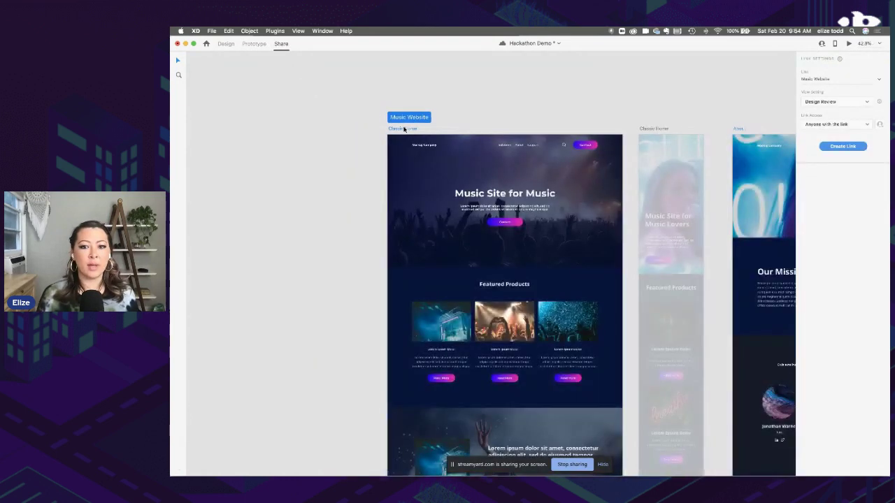
pyautogui.scroll(5, 504, 181)
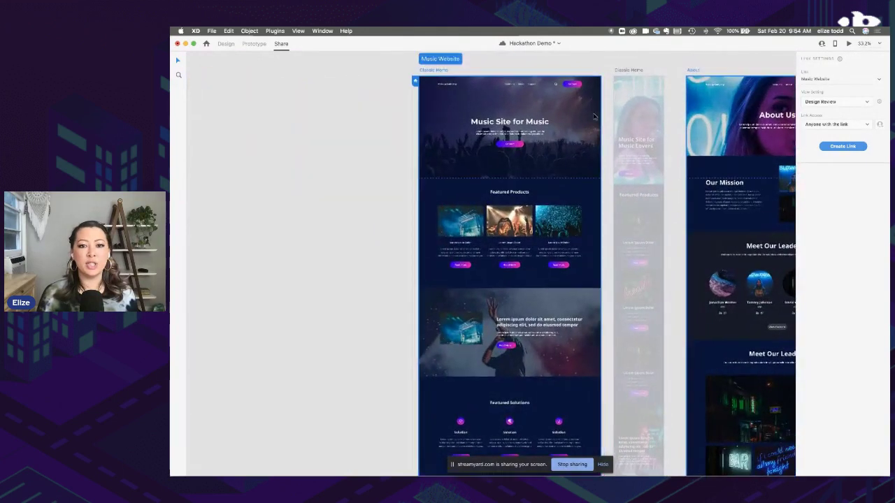
pyautogui.scroll(2, 594, 117)
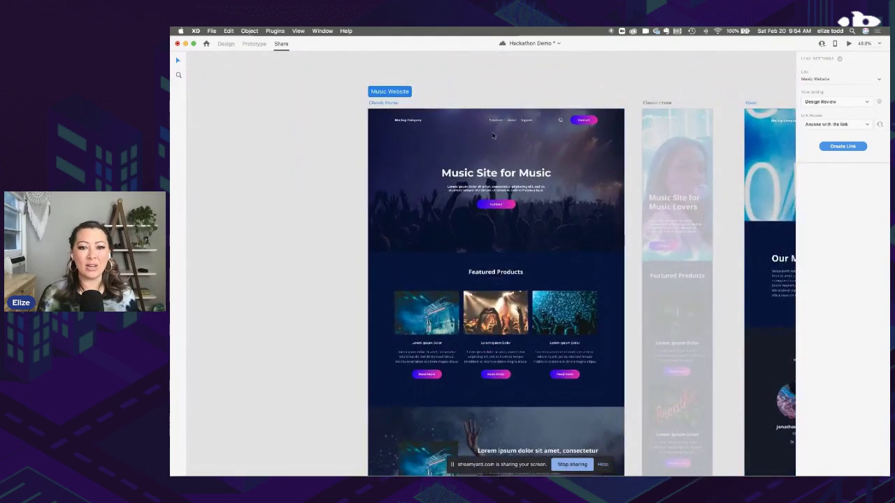
pyautogui.scroll(3, 470, 200)
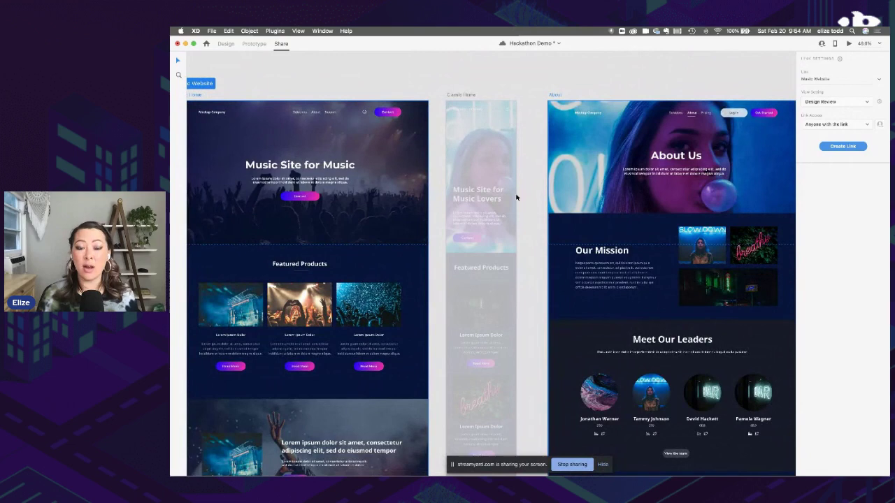
pyautogui.scroll(-6, 505, 216)
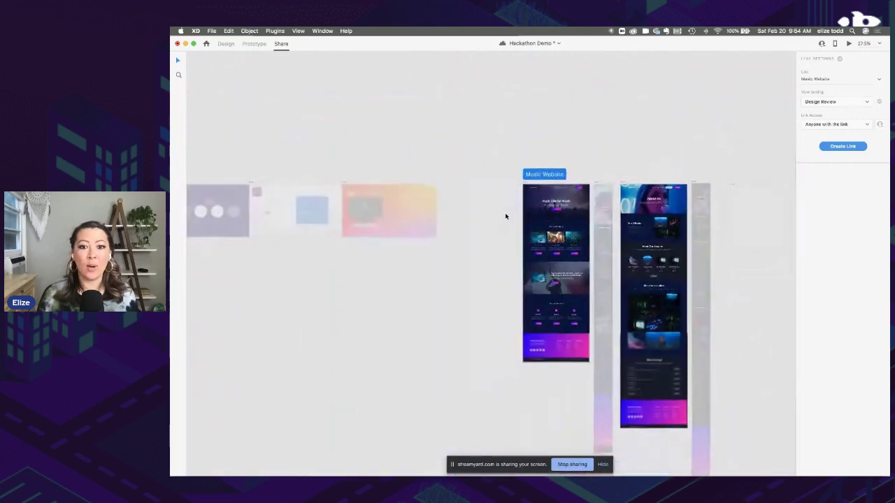
pyautogui.scroll(-6, 505, 216)
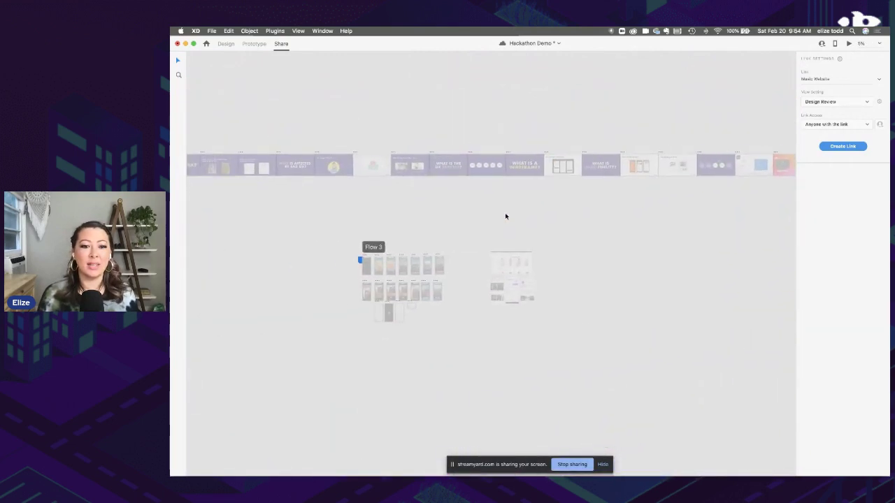
pyautogui.scroll(8, 505, 216)
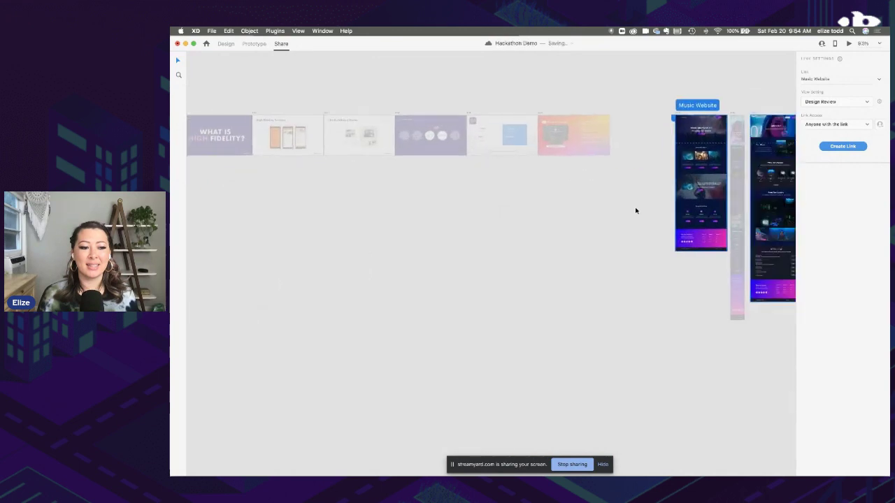
pyautogui.scroll(5, 693, 160)
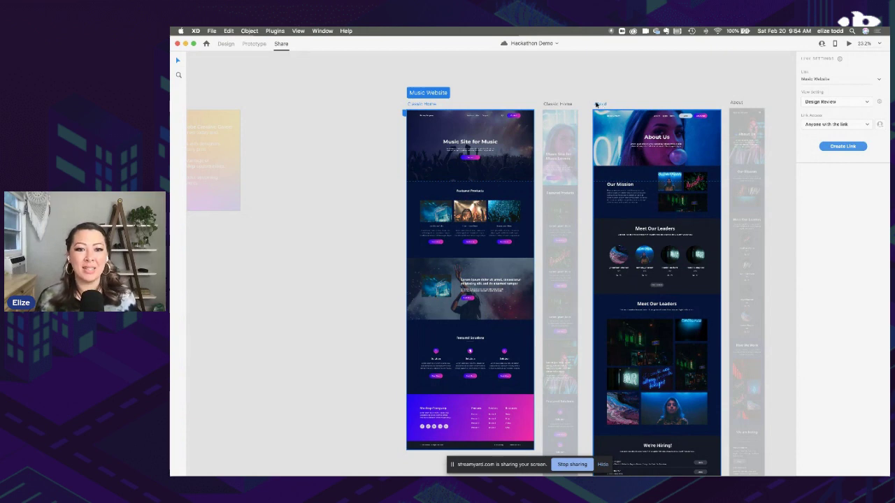
# Select the Compass mobile app's Flow 3 and examine which artboards it includes
pyautogui.scroll(-6, 596, 104)
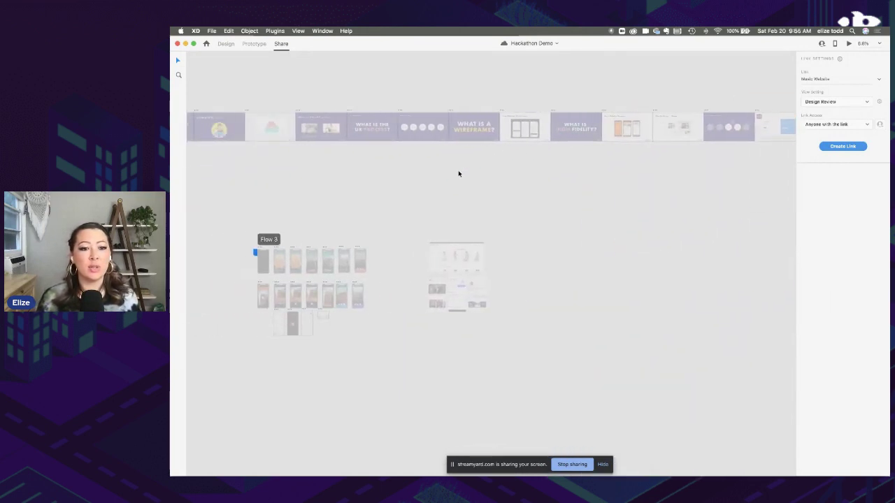
pyautogui.scroll(4, 402, 240)
pyautogui.click(412, 246)
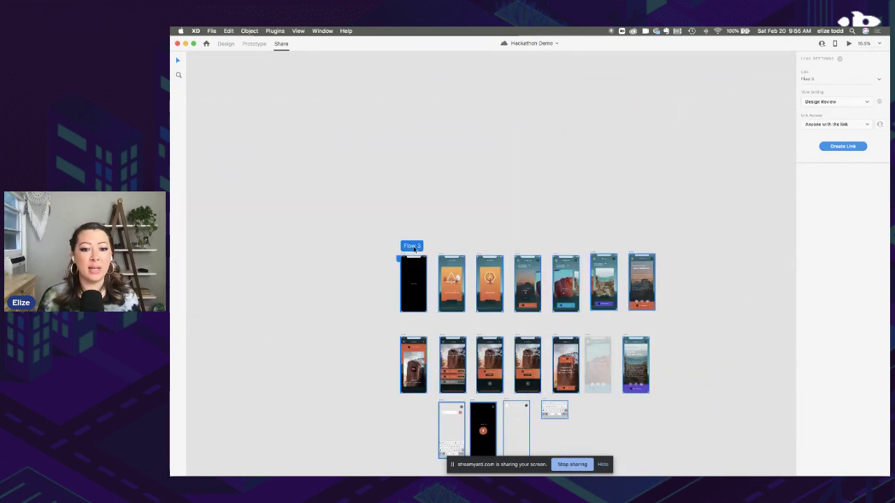
pyautogui.scroll(-1, 424, 255)
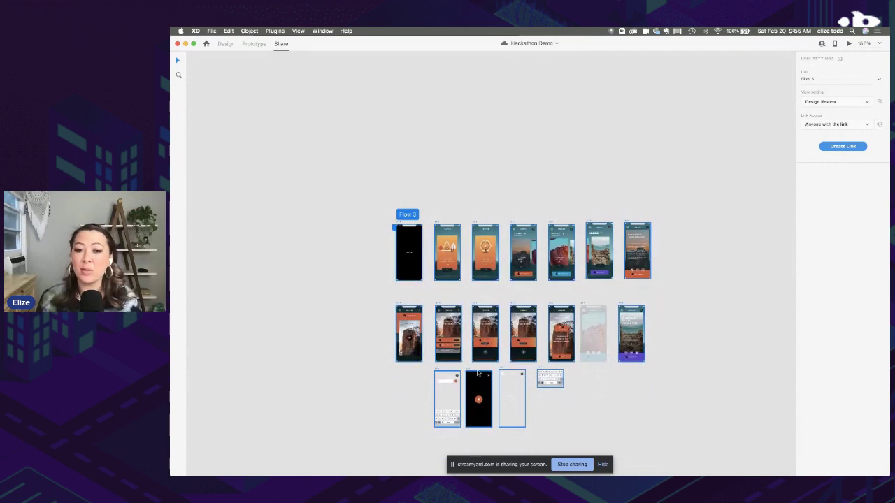
pyautogui.scroll(-5, 458, 297)
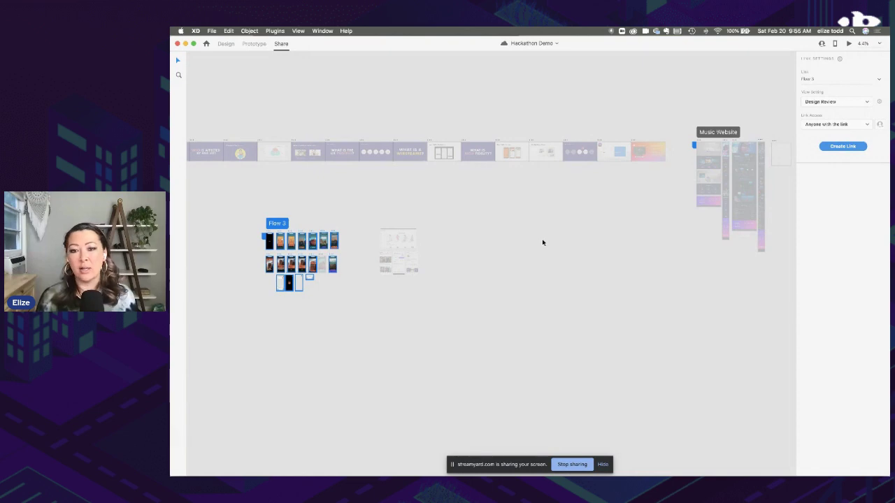
# Select the Music Website flow for sharing and set its link's view setting to Development
pyautogui.click(715, 132)
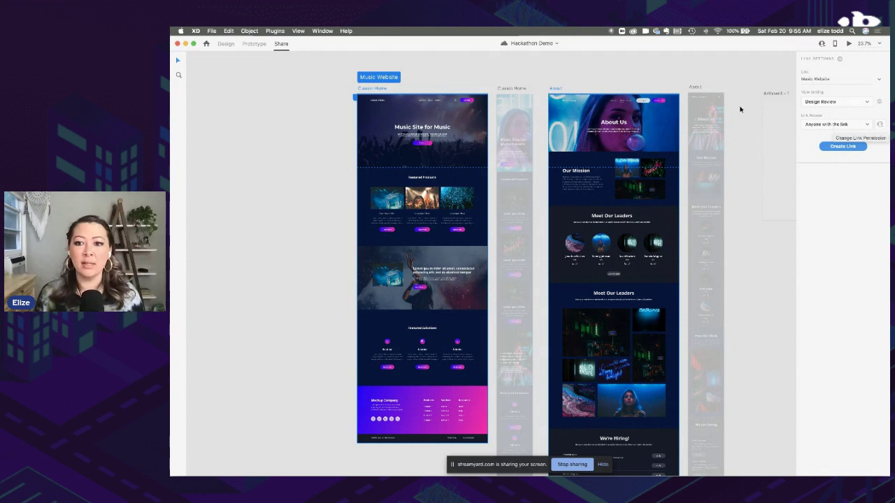
pyautogui.click(824, 103)
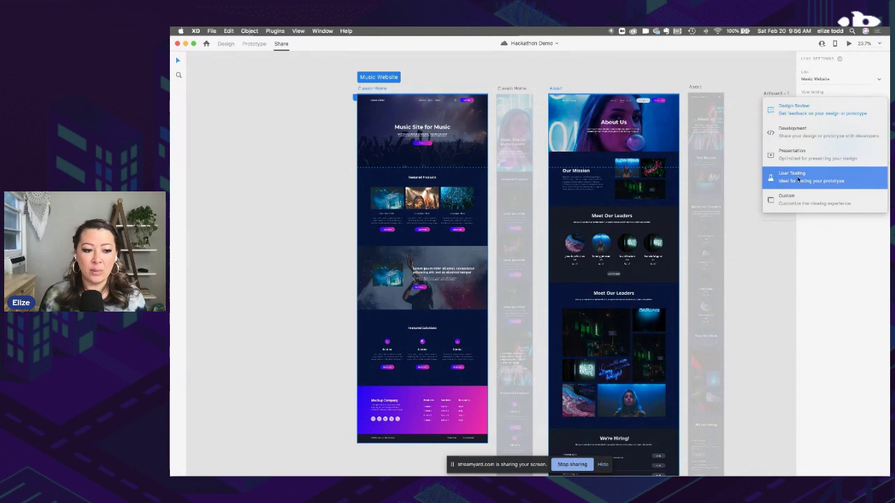
pyautogui.click(806, 141)
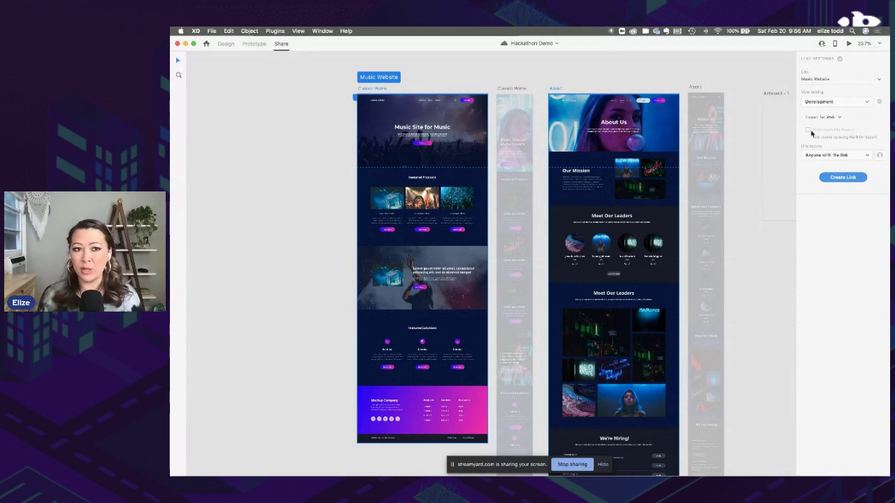
# In Design mode, mark the three Featured Products images on the desktop Classic Home artboard for export
pyautogui.click(225, 44)
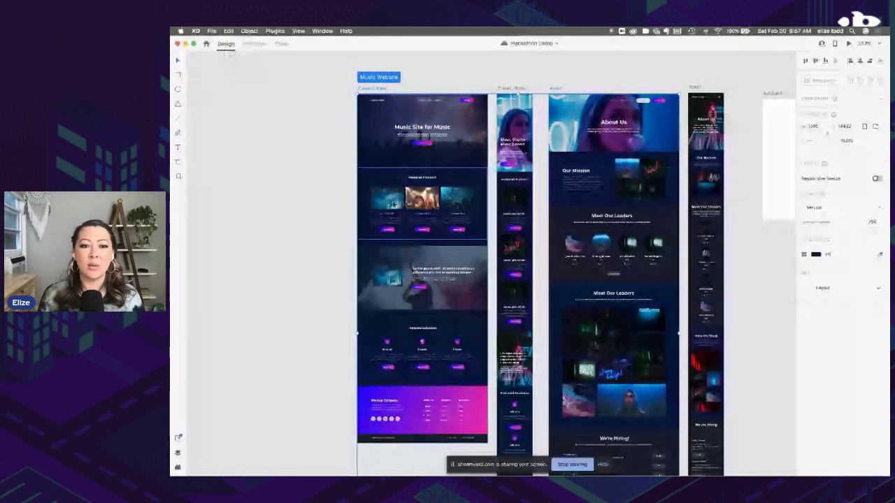
pyautogui.scroll(5, 393, 203)
pyautogui.click(378, 188)
pyautogui.doubleClick(378, 188)
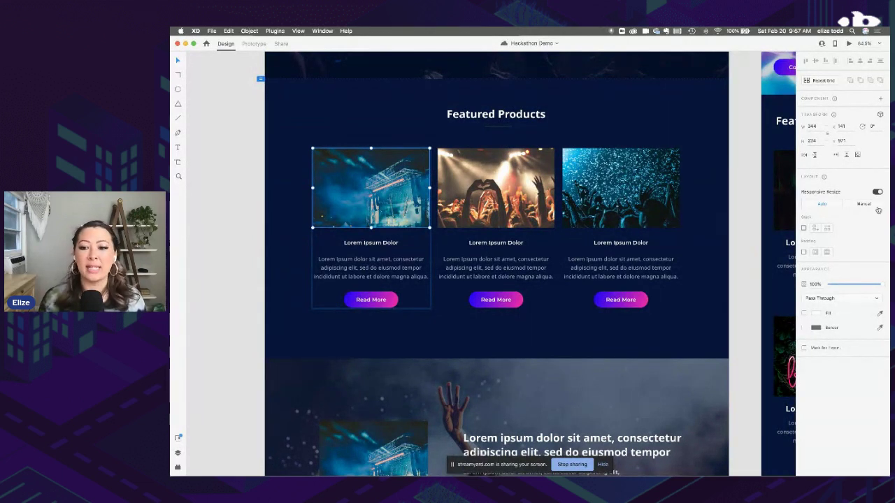
pyautogui.click(804, 349)
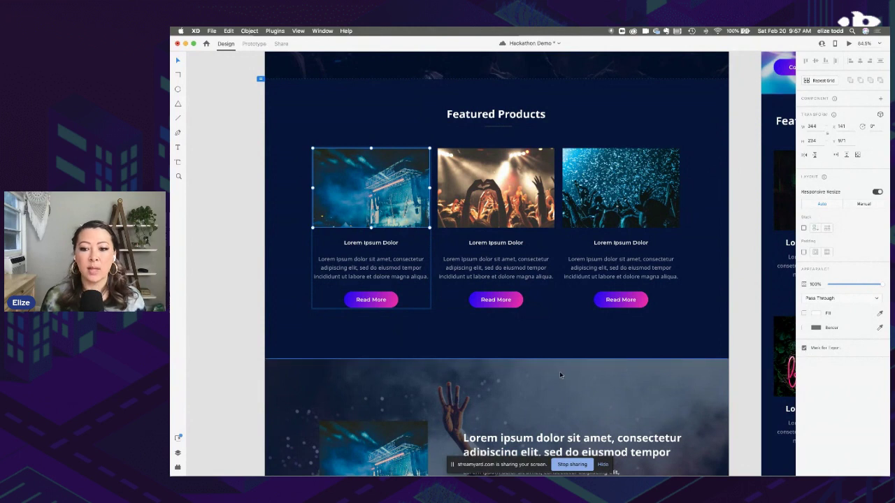
pyautogui.click(515, 202)
pyautogui.doubleClick(515, 202)
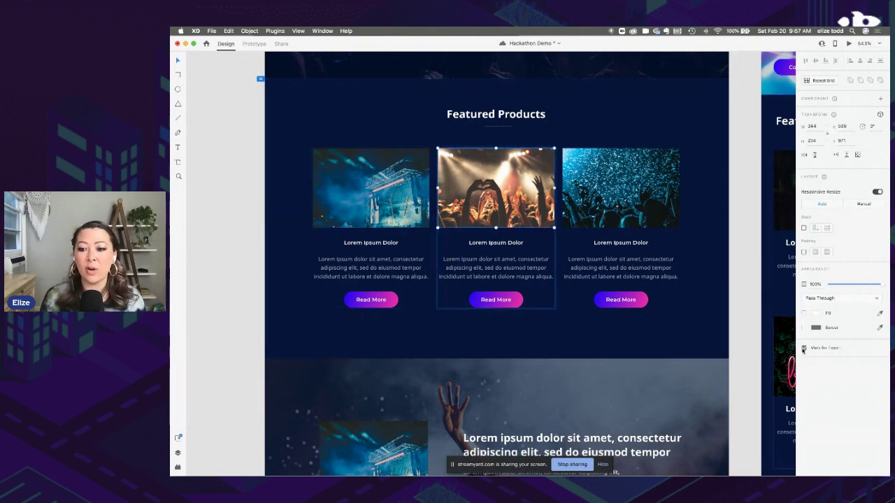
pyautogui.click(664, 207)
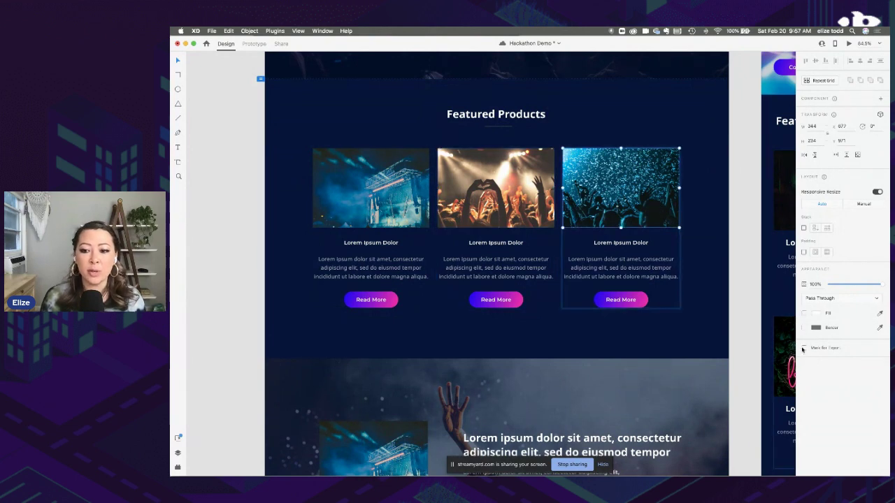
# Mark the heart and paragraph icons in the Featured Solutions section for export
pyautogui.scroll(-10, 616, 392)
pyautogui.scroll(5, 417, 300)
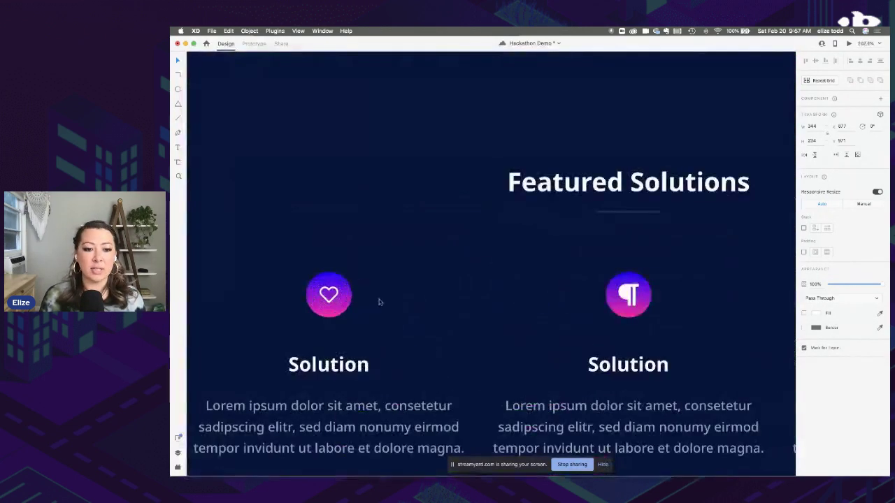
pyautogui.doubleClick(331, 298)
pyautogui.doubleClick(331, 299)
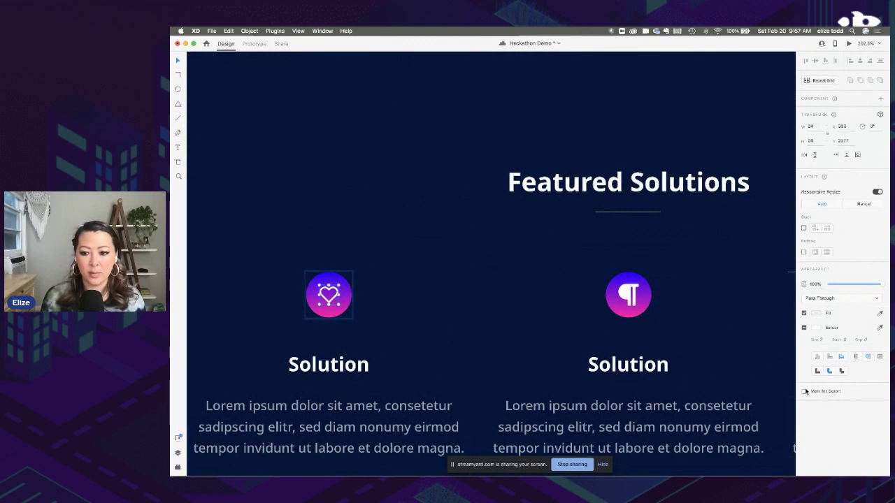
pyautogui.doubleClick(629, 297)
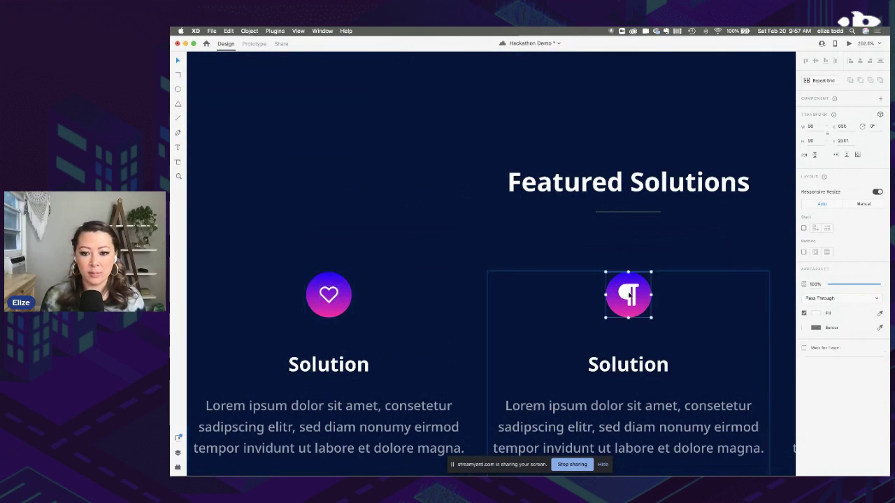
pyautogui.doubleClick(629, 297)
pyautogui.scroll(-3, 629, 296)
pyautogui.scroll(-3, 562, 324)
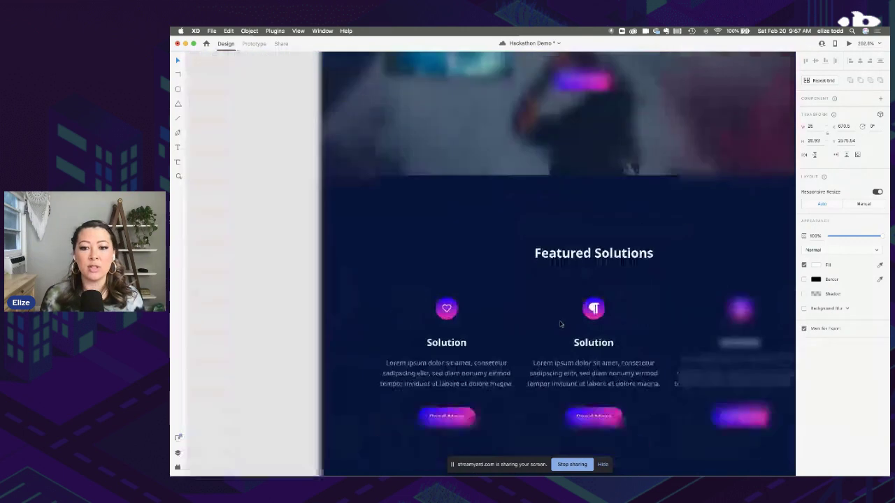
# Select the Music Website flow and include downloadable assets in its share link settings
pyautogui.scroll(-5, 559, 324)
pyautogui.scroll(5, 578, 328)
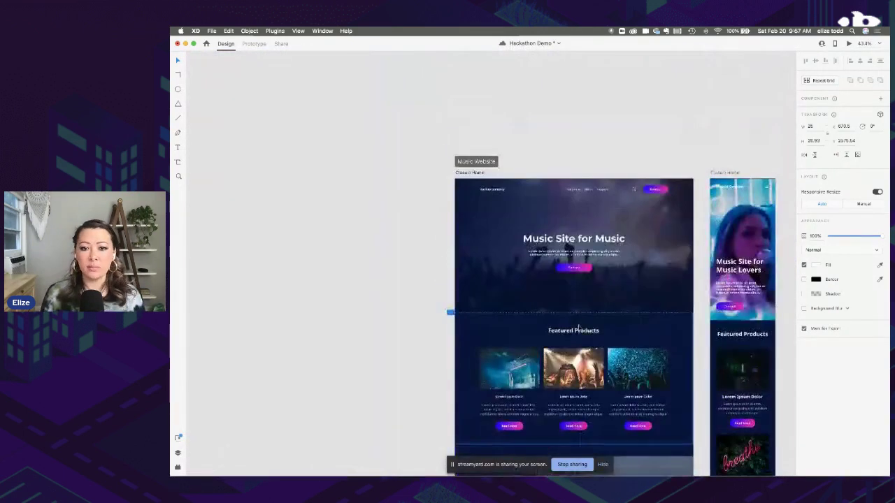
pyautogui.hscroll(4, 578, 328)
pyautogui.scroll(-1, 578, 328)
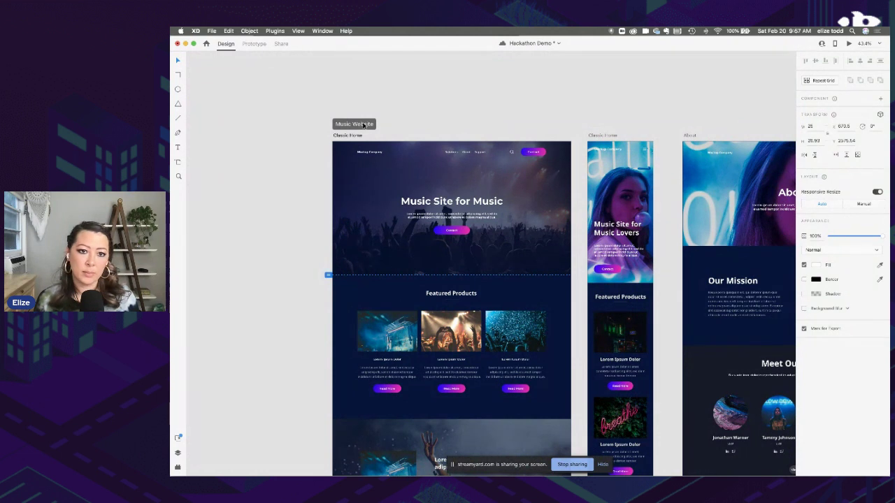
pyautogui.click(363, 126)
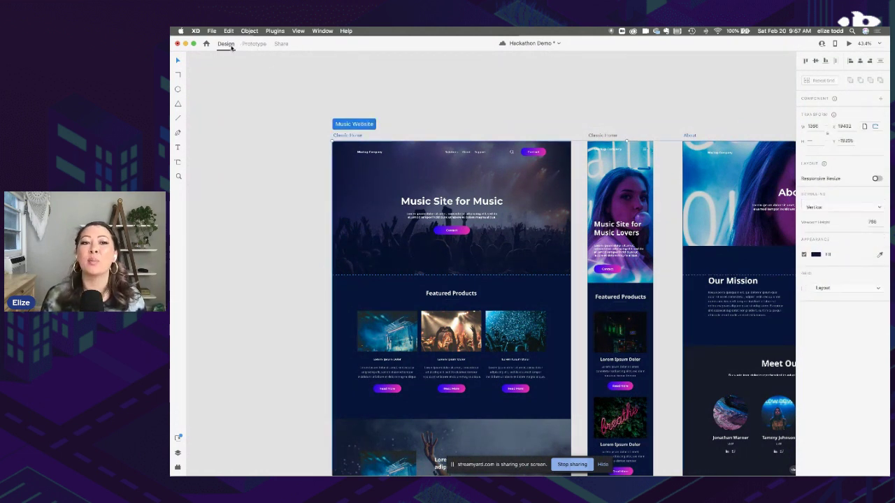
pyautogui.click(281, 44)
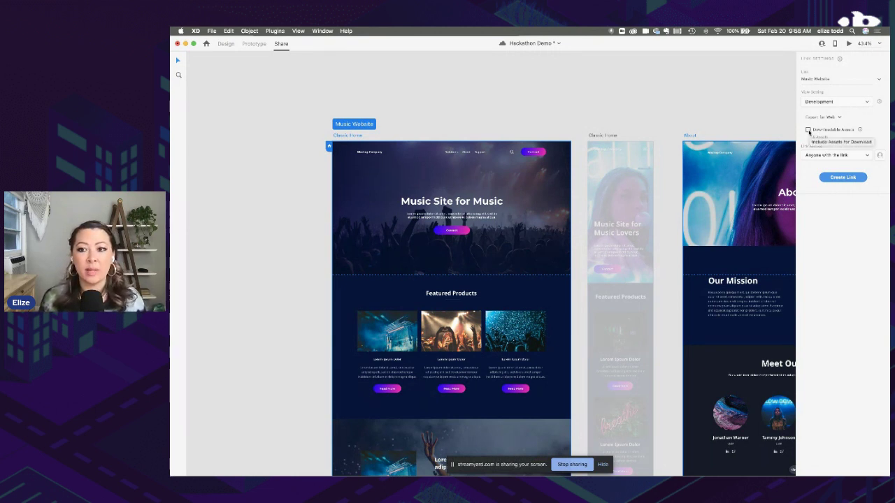
pyautogui.click(808, 131)
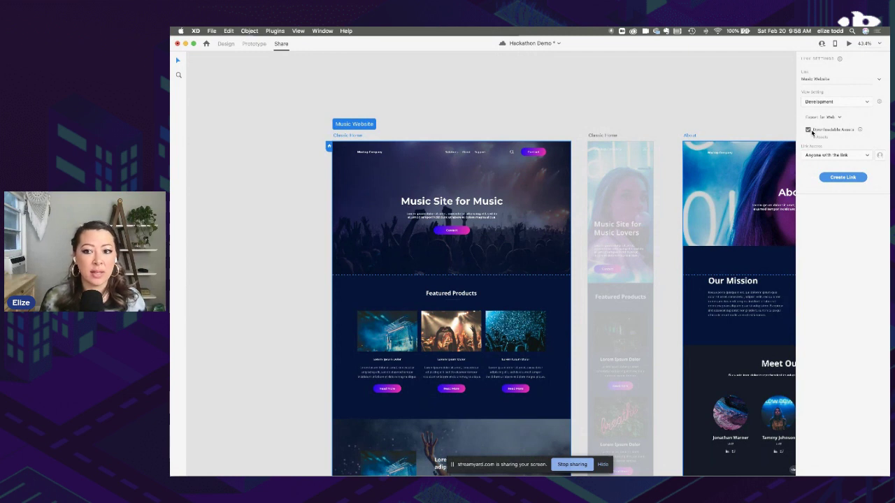
# Create the Music Website share link, copy it, and save the document
pyautogui.click(844, 178)
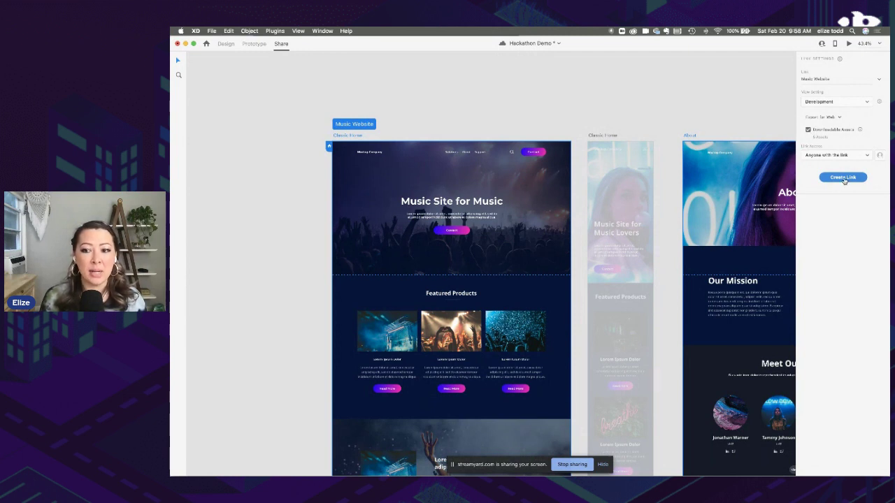
pyautogui.click(843, 178)
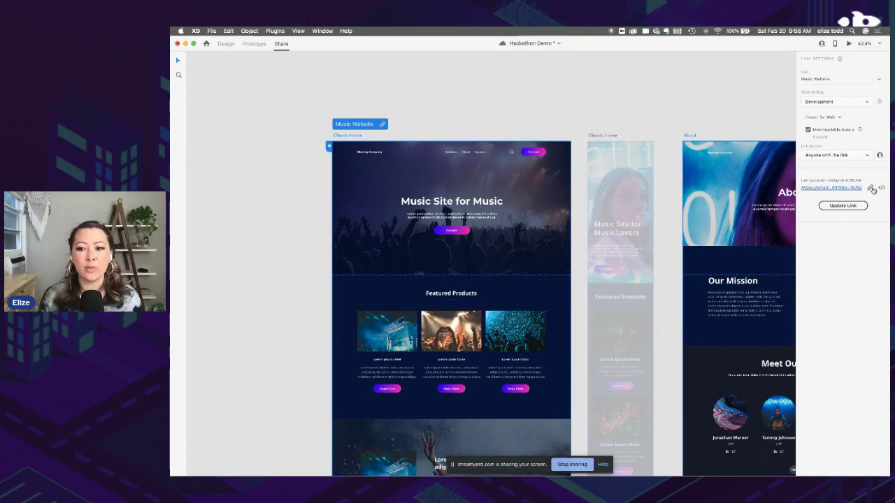
pyautogui.click(870, 187)
pyautogui.press('super+s')
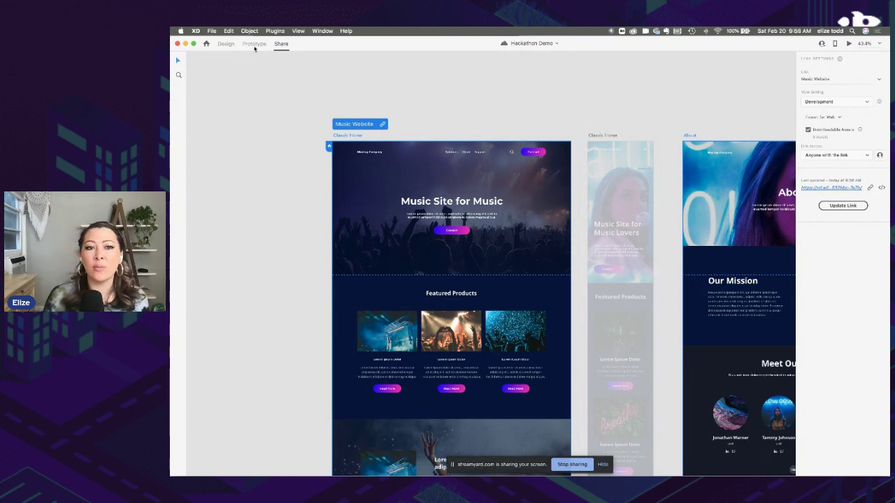
# Compare the Music Website flow's connections in Prototype mode with the artboards highlighted for it in Share mode
pyautogui.scroll(-5, 610, 194)
pyautogui.click(552, 166)
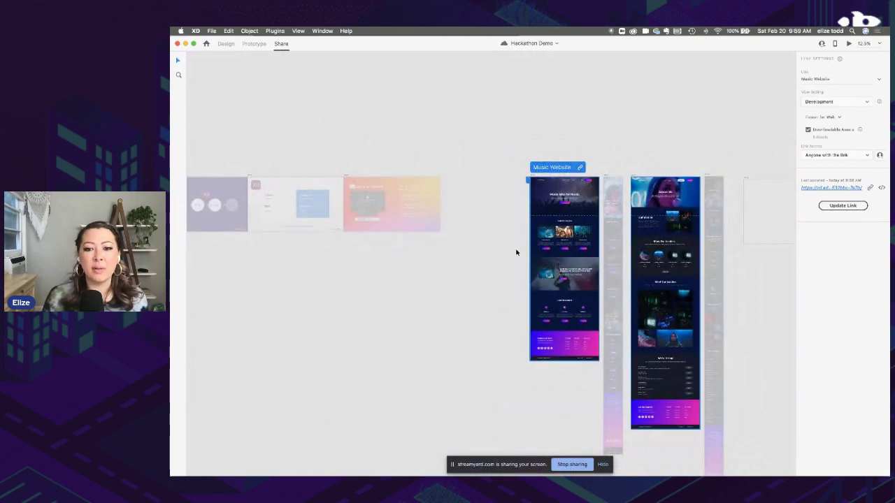
pyautogui.click(254, 44)
pyautogui.scroll(10, 559, 159)
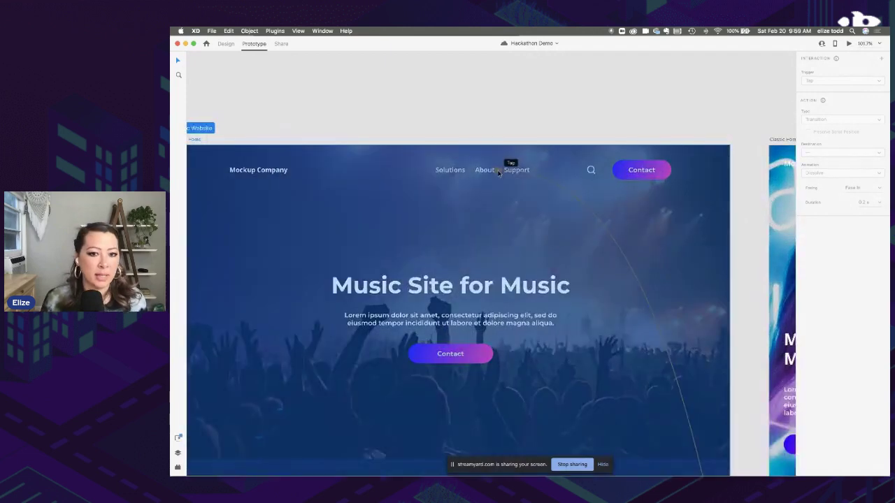
pyautogui.click(498, 172)
pyautogui.scroll(-5, 499, 173)
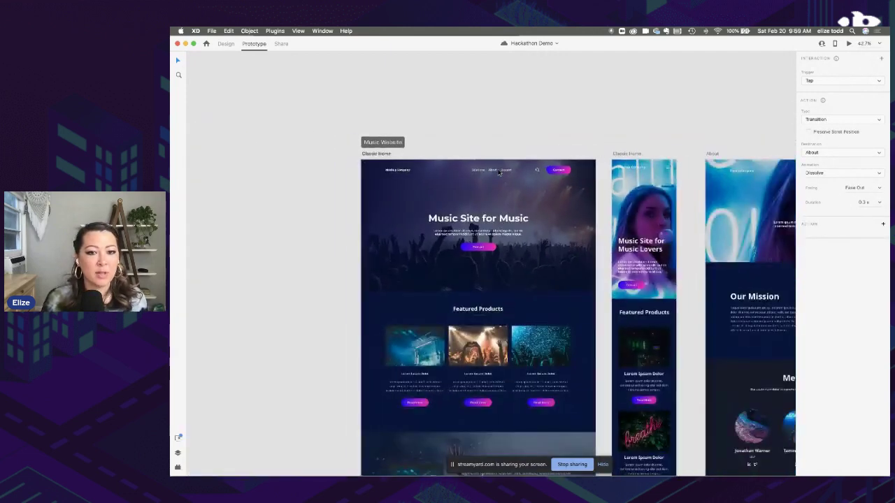
pyautogui.scroll(-5, 465, 245)
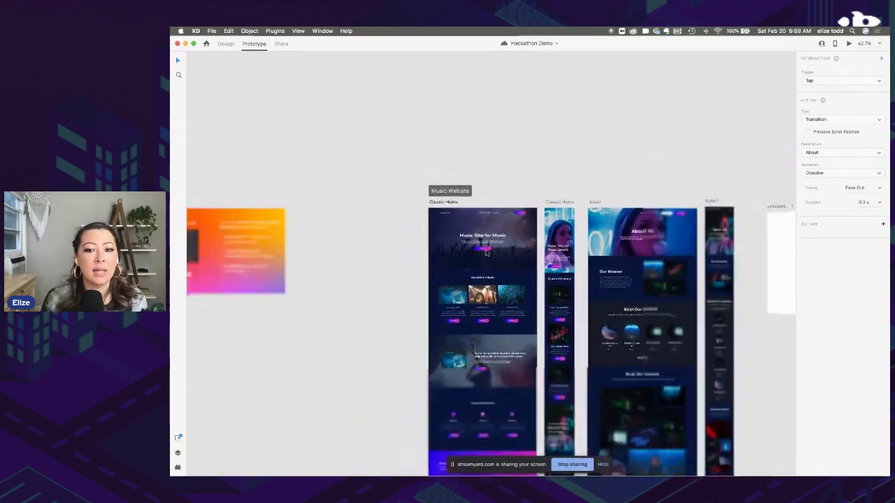
pyautogui.click(293, 45)
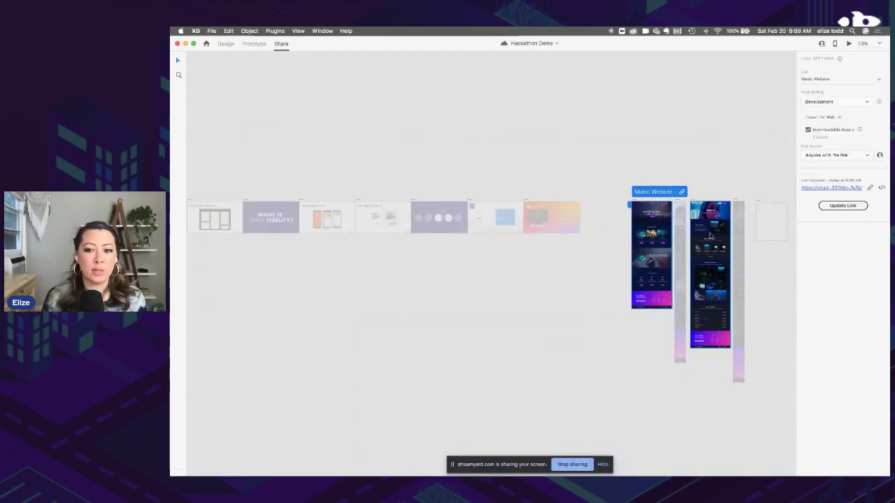
pyautogui.scroll(3, 735, 233)
pyautogui.click(254, 43)
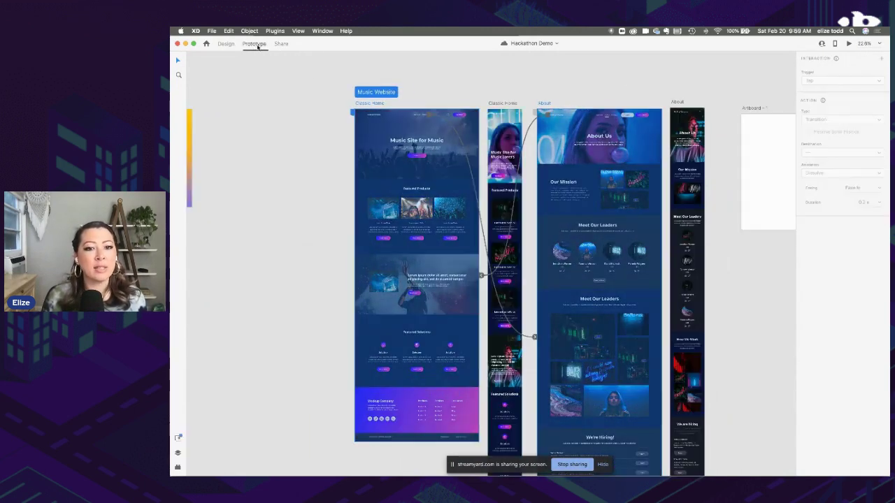
pyautogui.scroll(3, 385, 137)
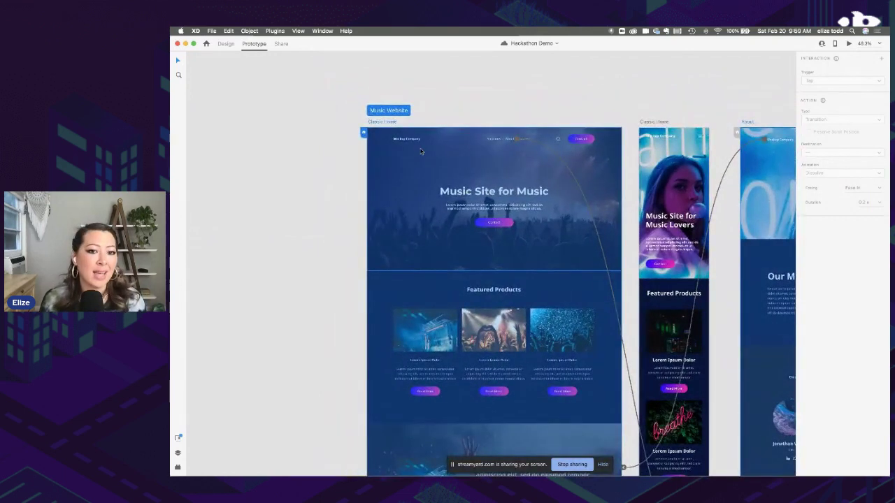
pyautogui.click(409, 140)
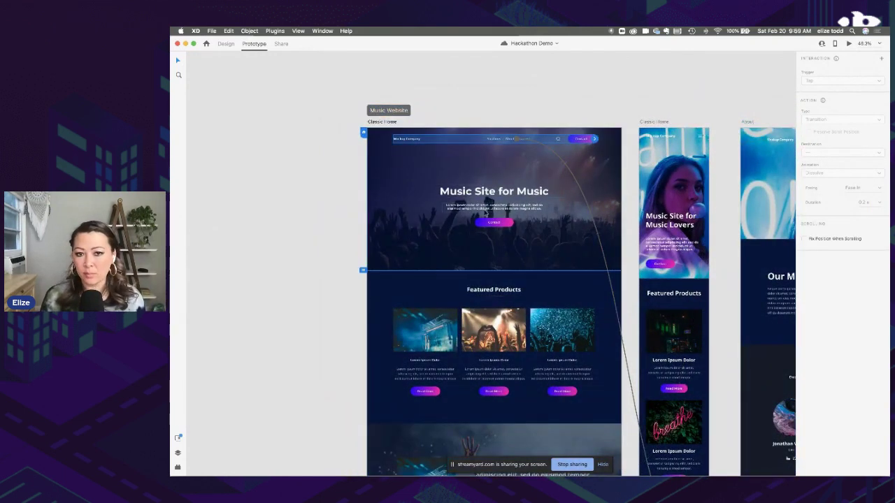
# Move the Discord artboard closer to the desktop Classic Home and link the hero's Contact button to it with a tap transition
pyautogui.scroll(-3, 394, 163)
pyautogui.hscroll(-5, 394, 163)
pyautogui.moveTo(222, 142); pyautogui.dragTo(396, 144)
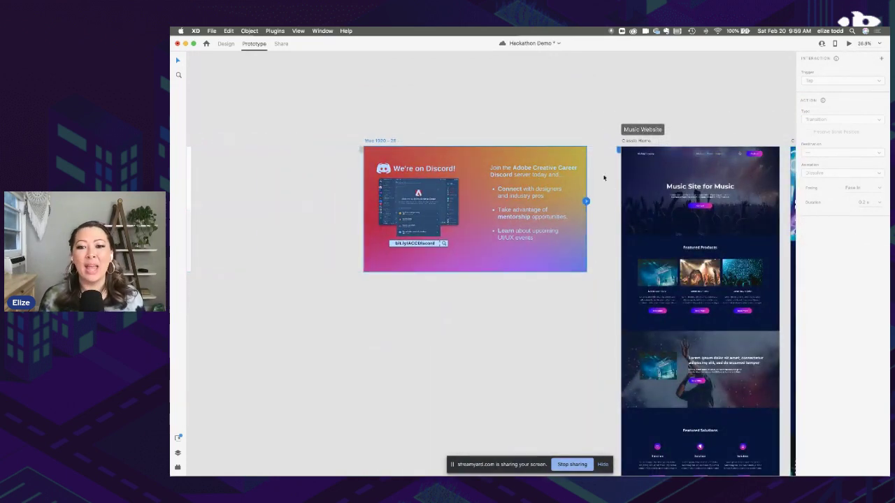
pyautogui.scroll(3, 700, 183)
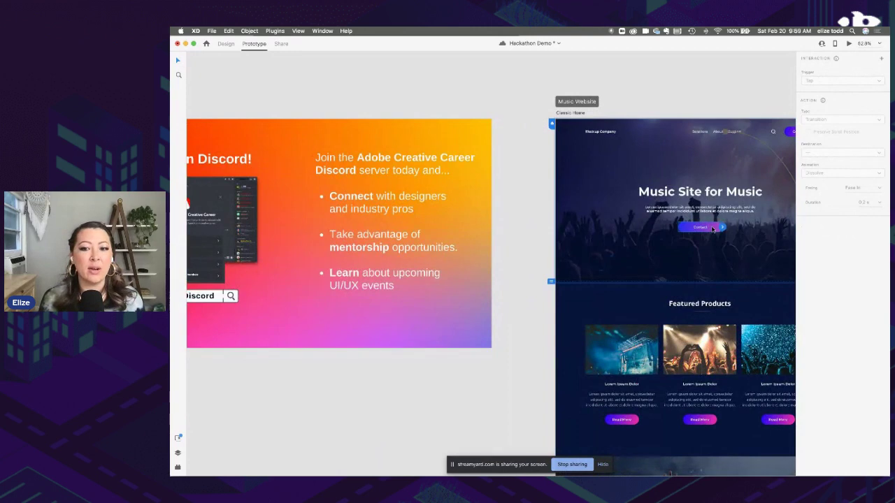
pyautogui.scroll(2, 724, 228)
pyautogui.click(724, 228)
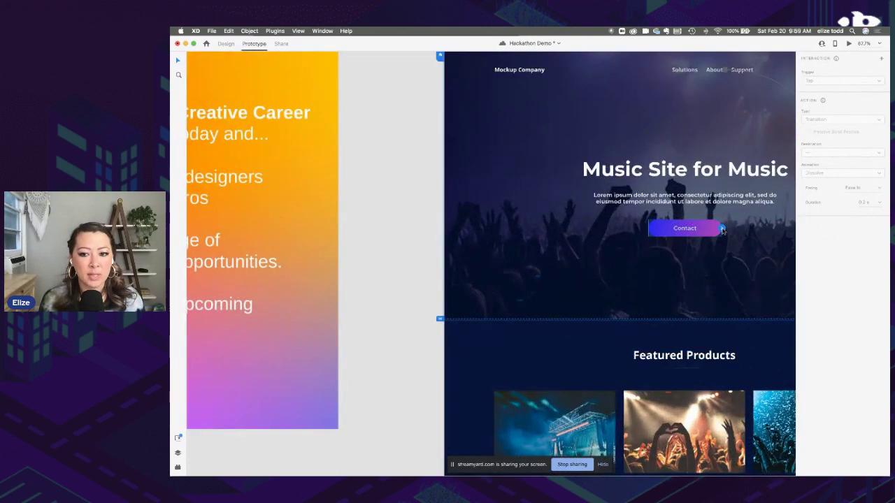
pyautogui.moveTo(724, 229); pyautogui.dragTo(318, 208)
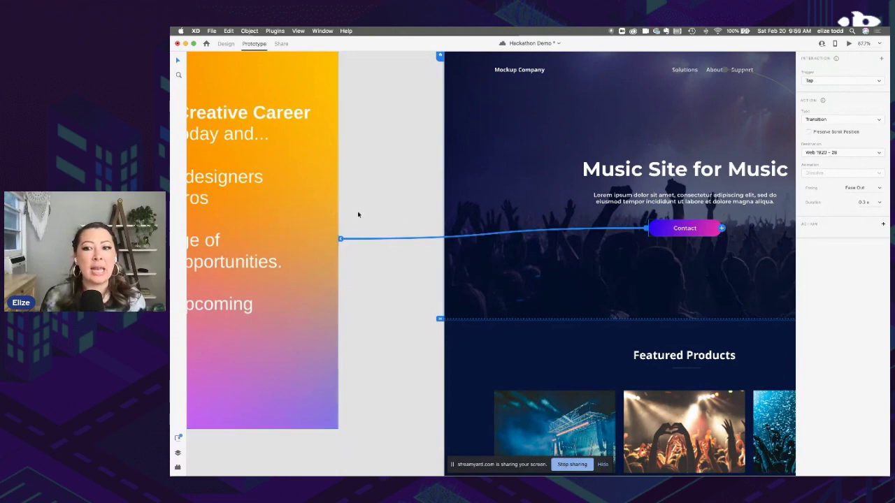
# Check in Share mode which artboards the Music Website flow includes and save the document
pyautogui.scroll(-2, 409, 219)
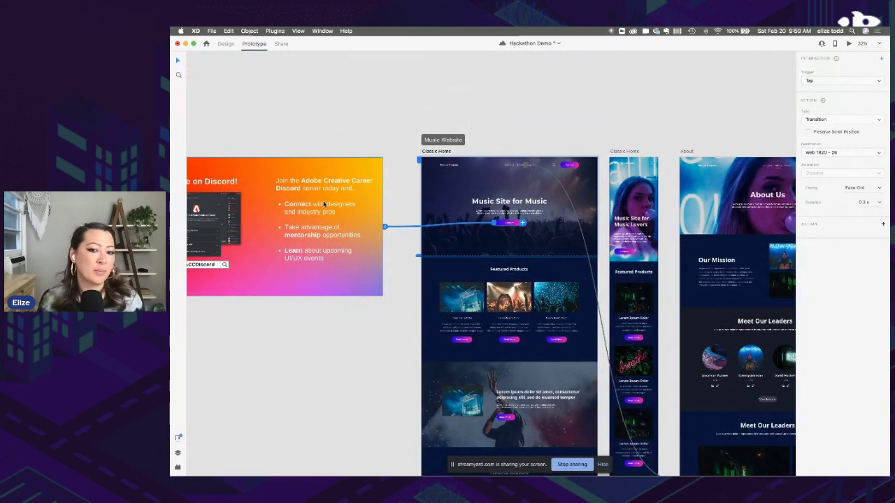
pyautogui.click(445, 140)
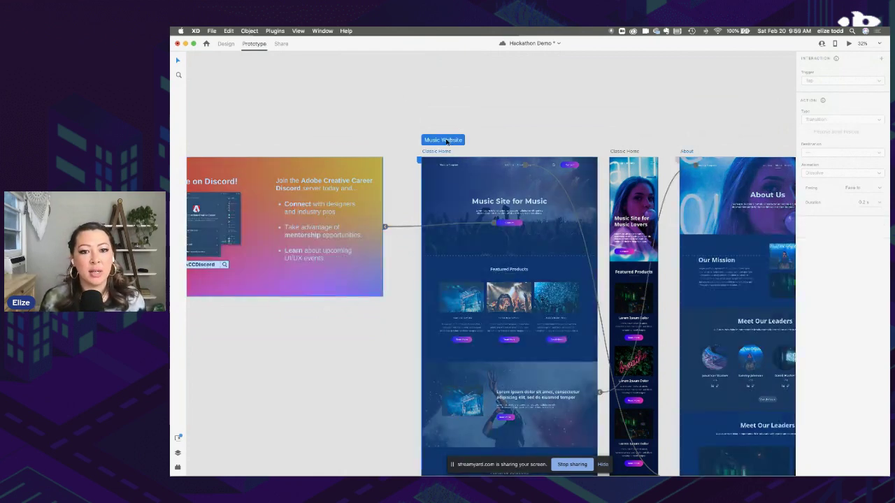
pyautogui.click(286, 42)
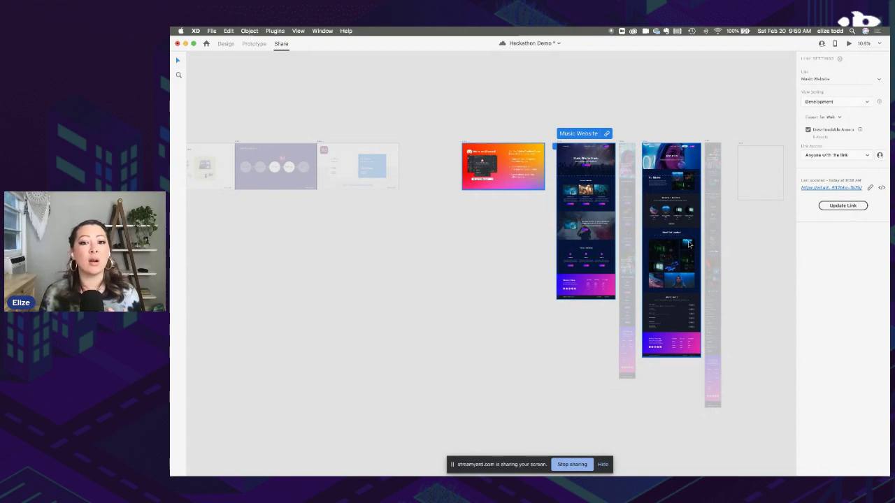
pyautogui.press('super+s')
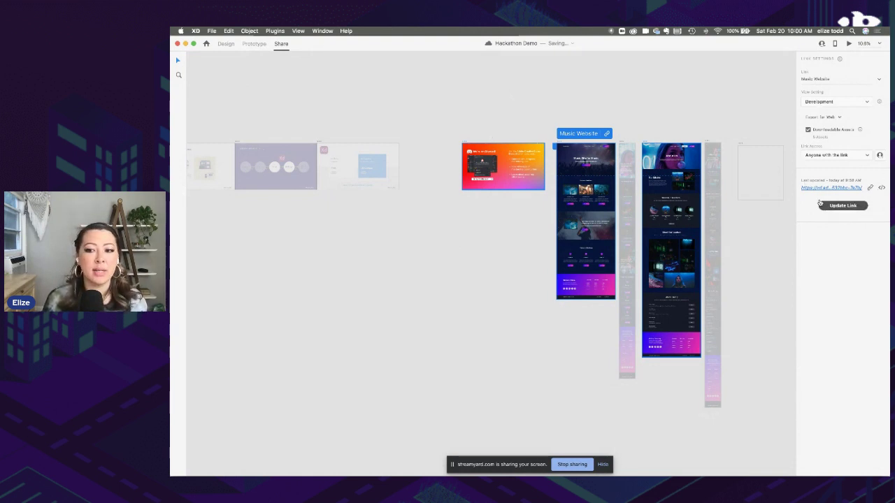
# Open the Music Website share link in Chrome, then resize and reposition the browser window to show the whole page
pyautogui.click(871, 189)
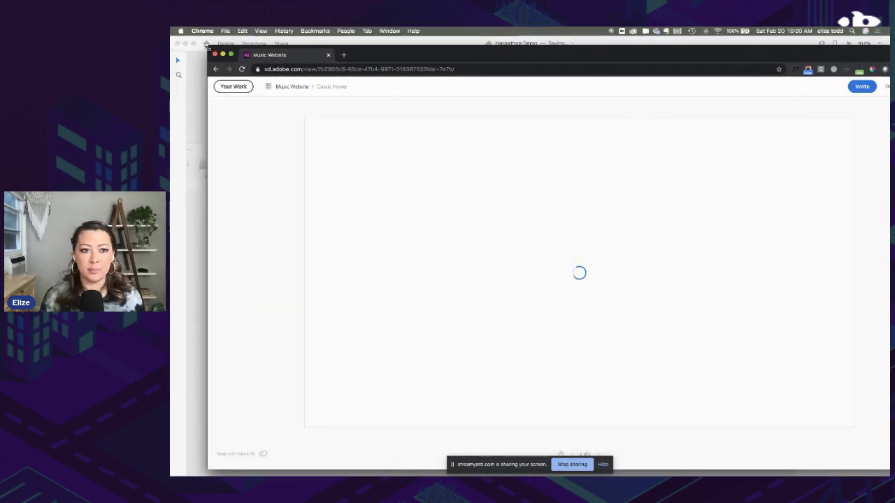
pyautogui.moveTo(208, 47); pyautogui.dragTo(296, 49)
pyautogui.moveTo(463, 52); pyautogui.dragTo(337, 40)
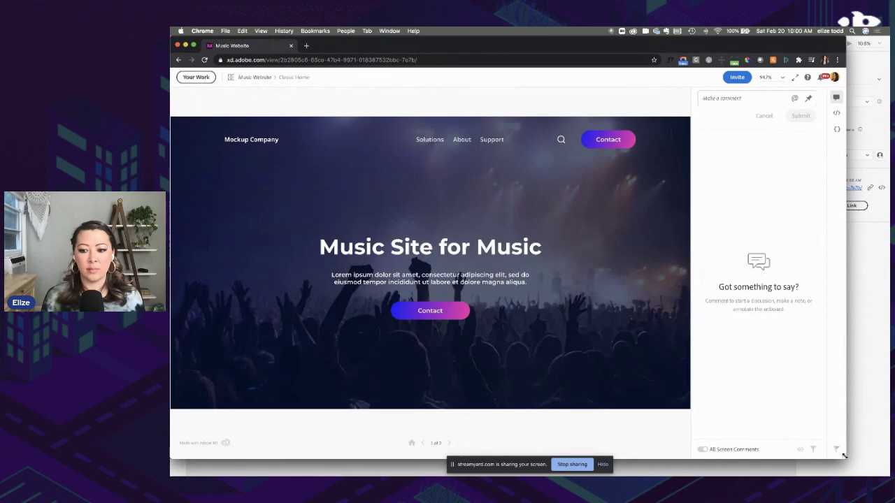
# Enlarge the browser window to fill the screen and try the prototype's About link and company logo
pyautogui.moveTo(844, 455); pyautogui.dragTo(887, 470)
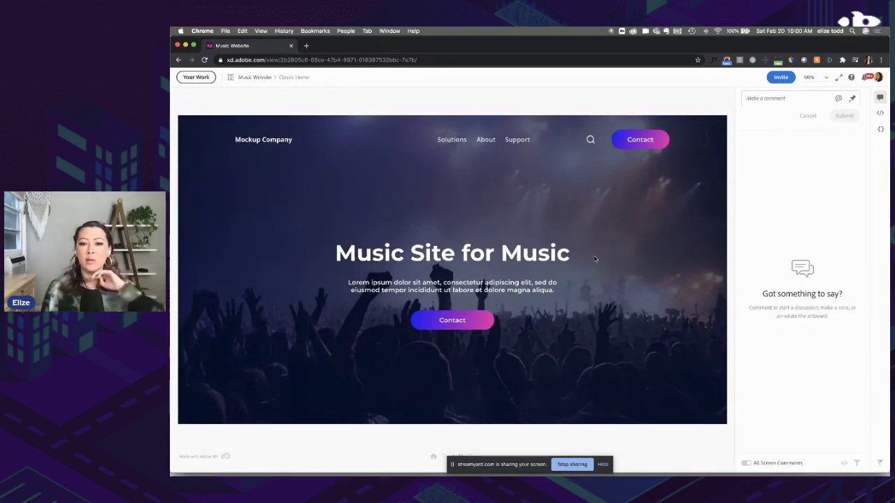
pyautogui.click(488, 141)
pyautogui.click(268, 147)
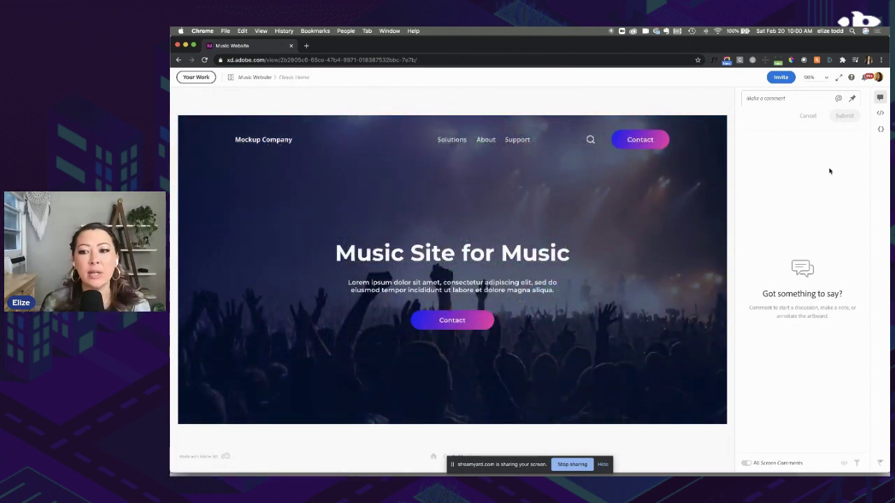
# Pin a comment to the header's Contact button on Classic Home reading "Can you change the color?" and submit it
pyautogui.click(779, 99)
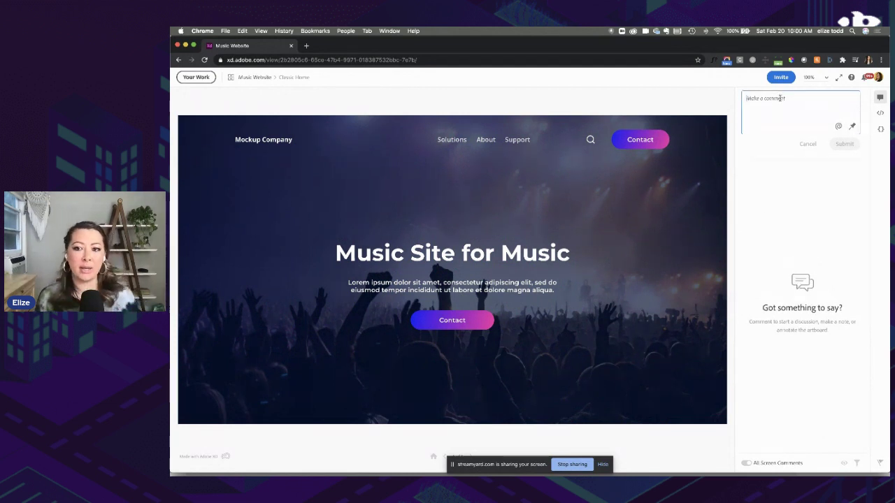
pyautogui.click(852, 129)
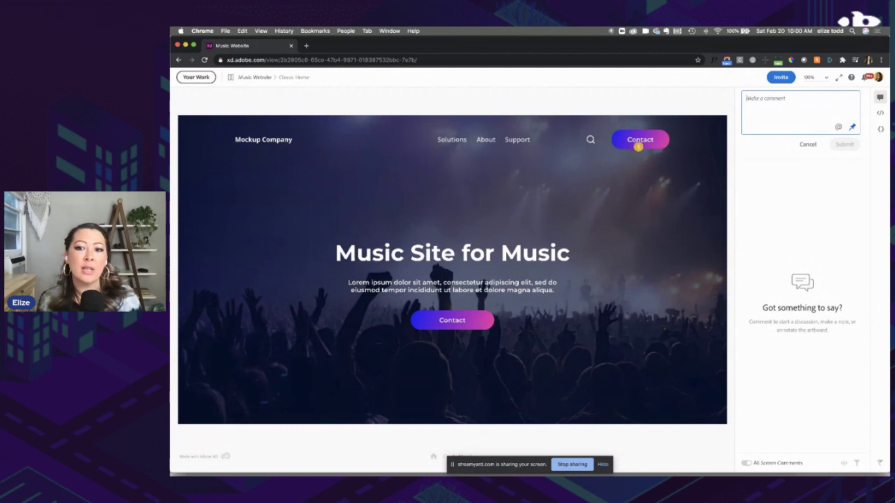
pyautogui.click(619, 138)
pyautogui.write('Grn you change the color?')
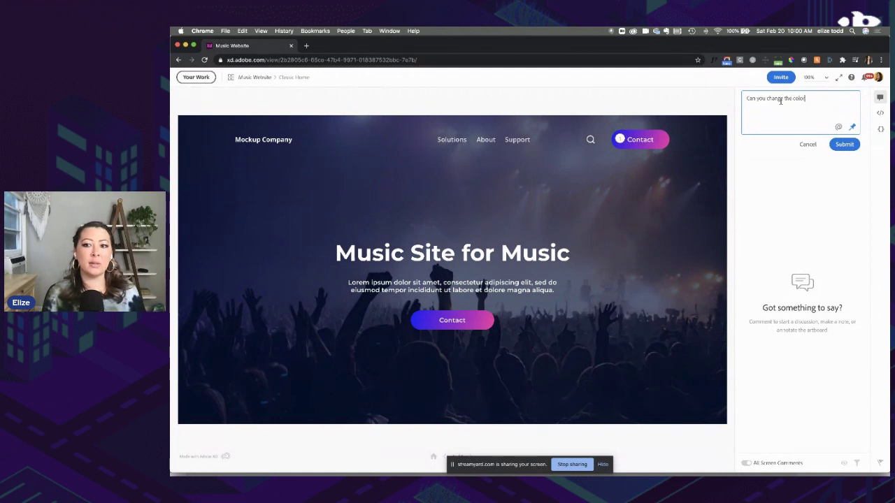
pyautogui.click(846, 147)
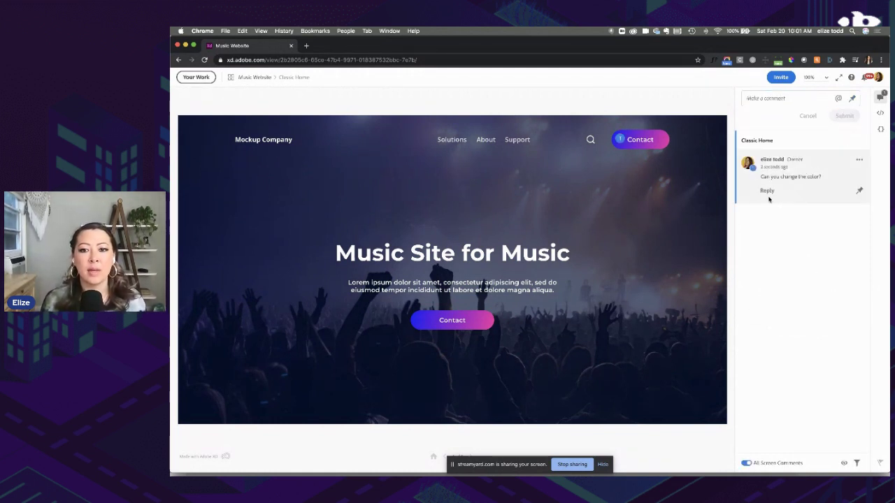
# Reply "No I love itttt" to the pinned color comment and submit the reply
pyautogui.click(767, 191)
pyautogui.write('No I love')
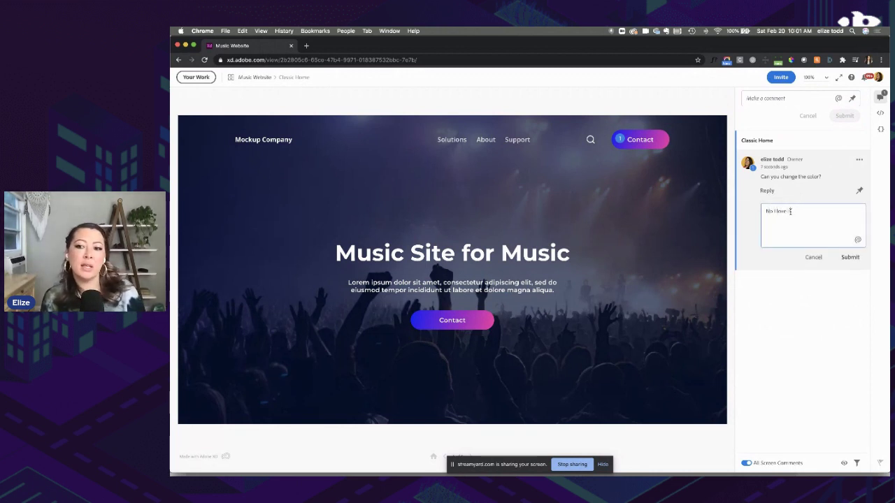
pyautogui.write(' ittt')
pyautogui.click(850, 257)
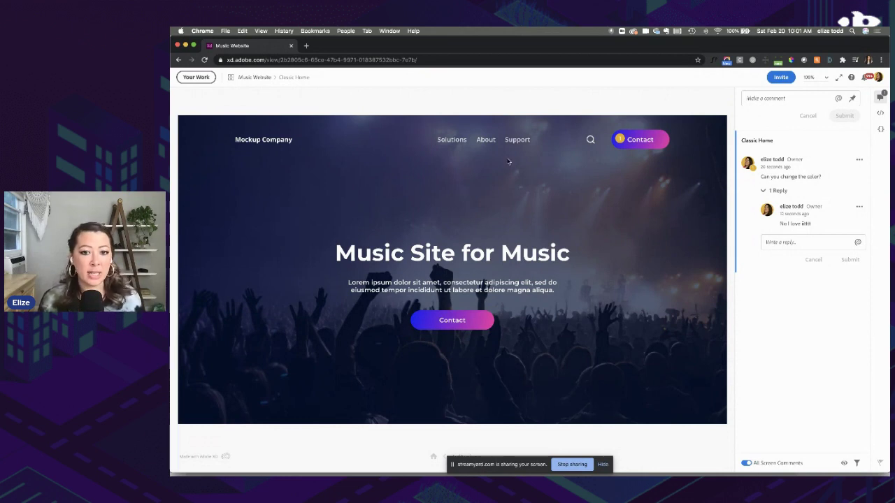
# Follow the prototype's About link and review that screen's specs, including its colors, character styles and interactions
pyautogui.click(486, 140)
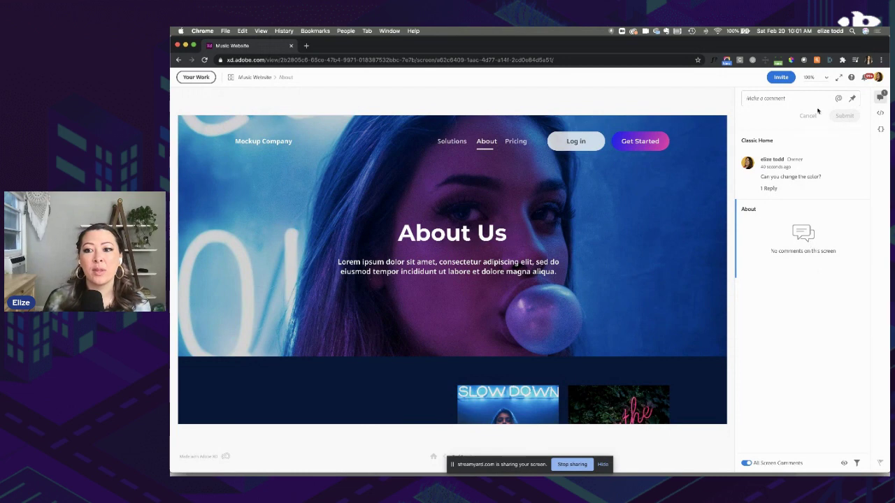
pyautogui.click(880, 97)
pyautogui.click(881, 98)
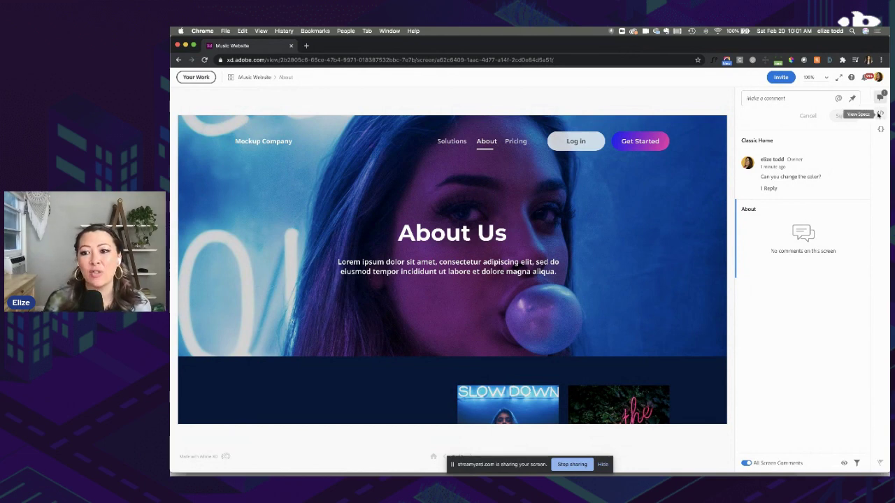
pyautogui.click(880, 115)
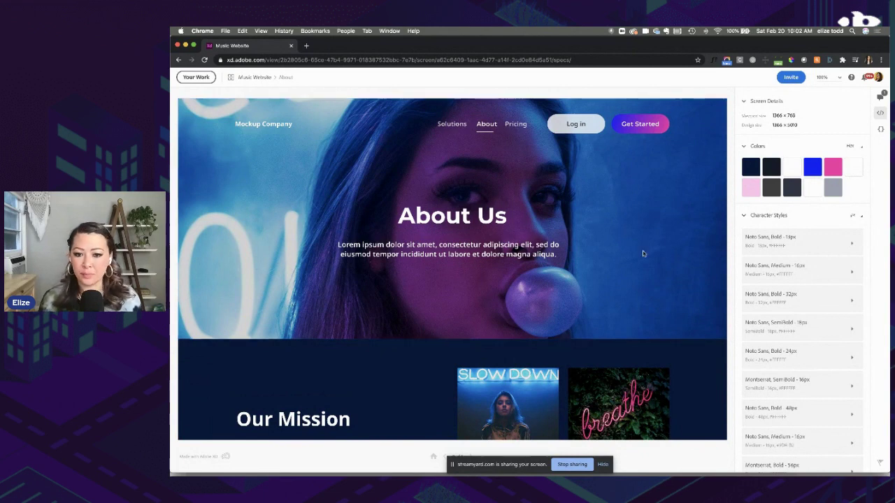
pyautogui.click(754, 170)
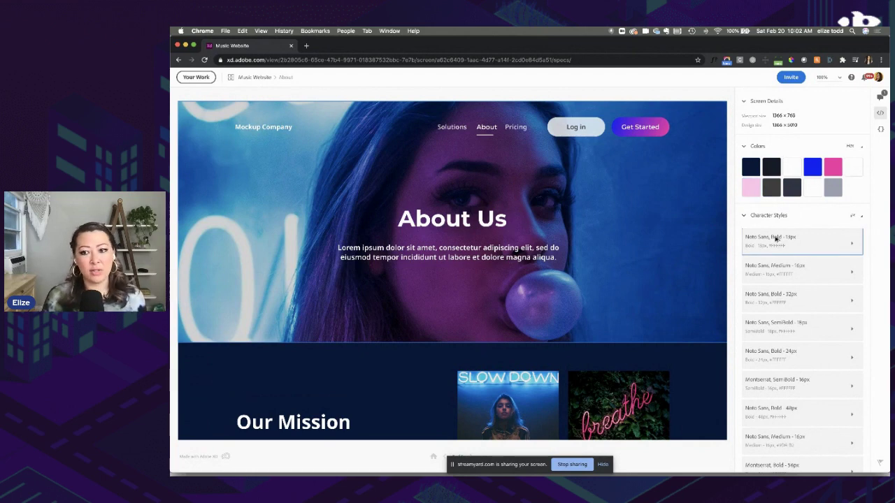
pyautogui.scroll(-5, 774, 238)
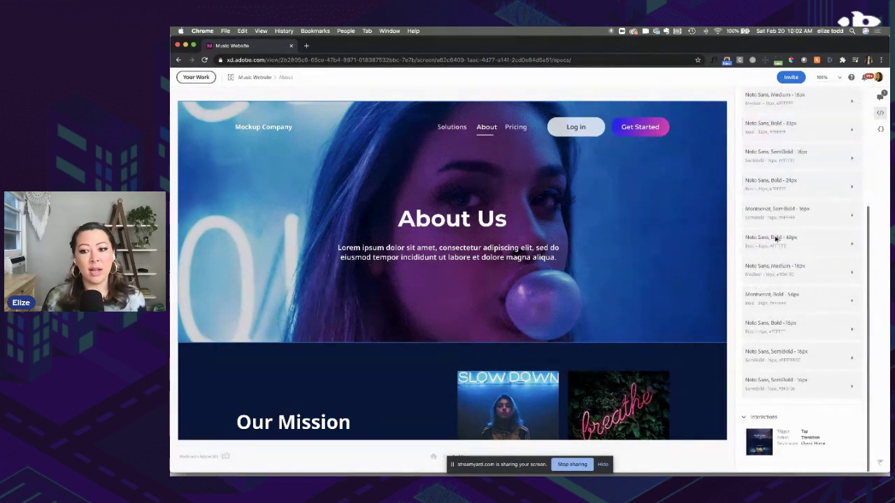
# Inspect the specs and CSS of the About screen's hero image, description, Pricing label and About Us title
pyautogui.click(517, 200)
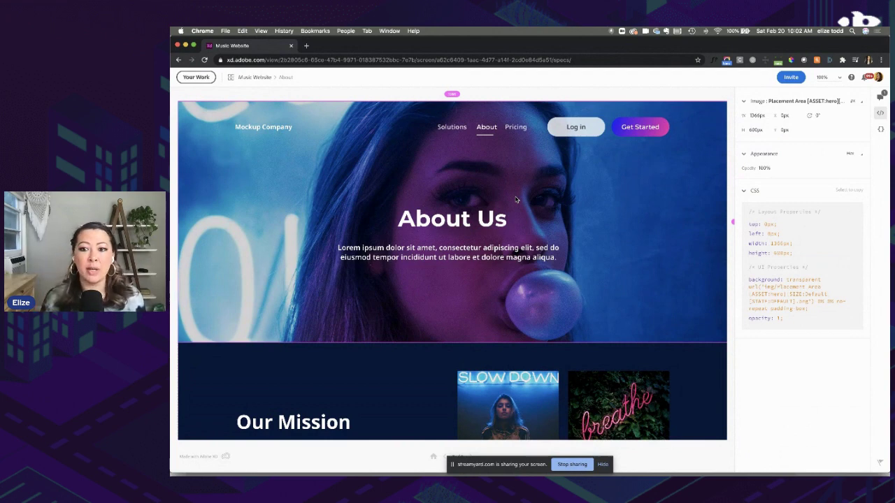
pyautogui.click(473, 218)
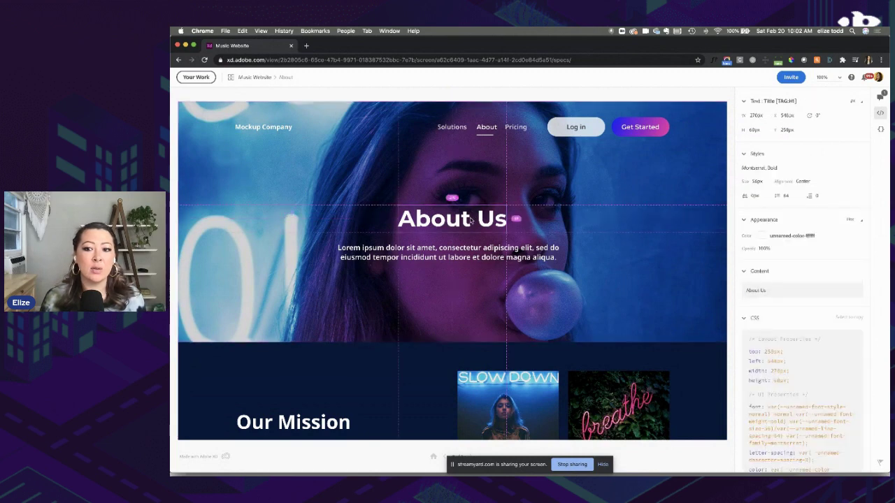
pyautogui.click(463, 253)
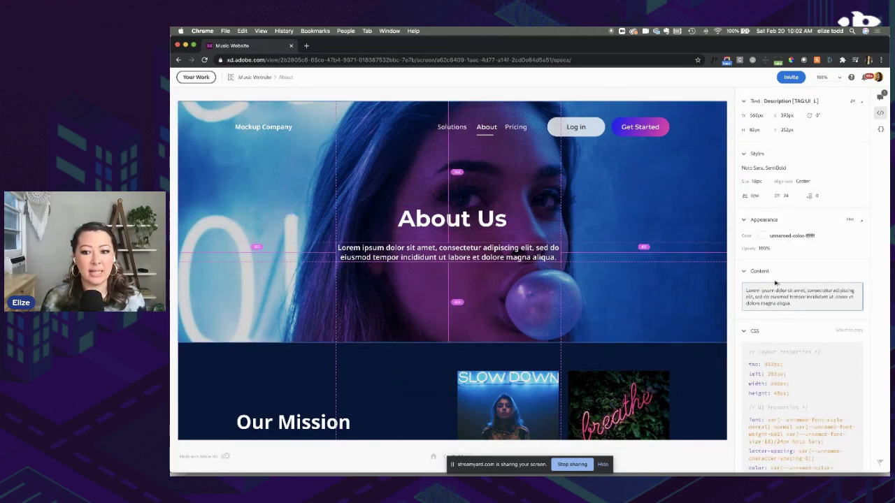
pyautogui.click(760, 456)
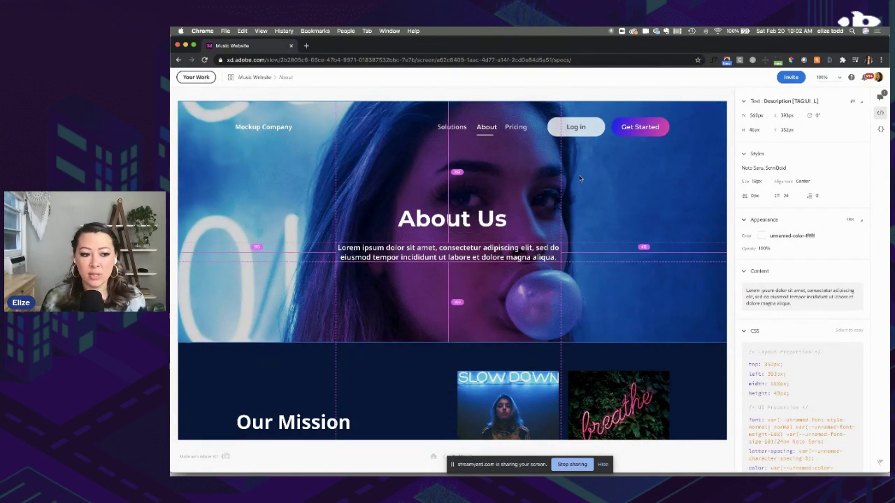
pyautogui.click(513, 130)
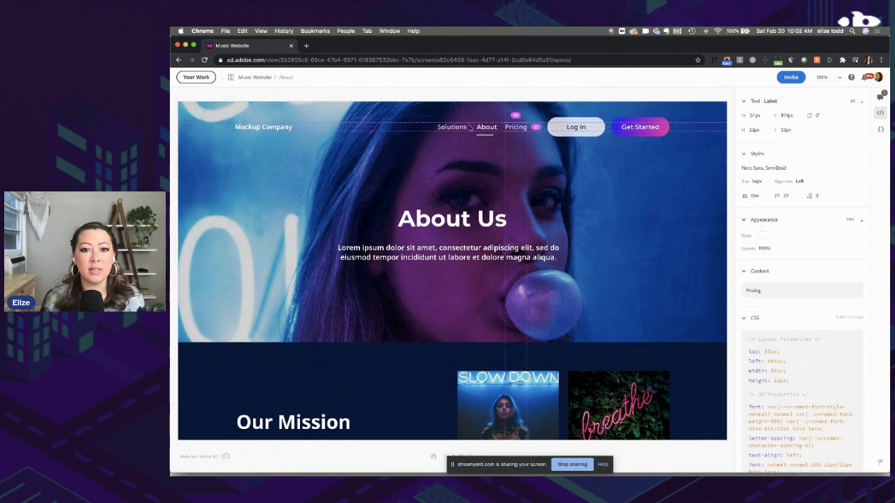
pyautogui.click(461, 220)
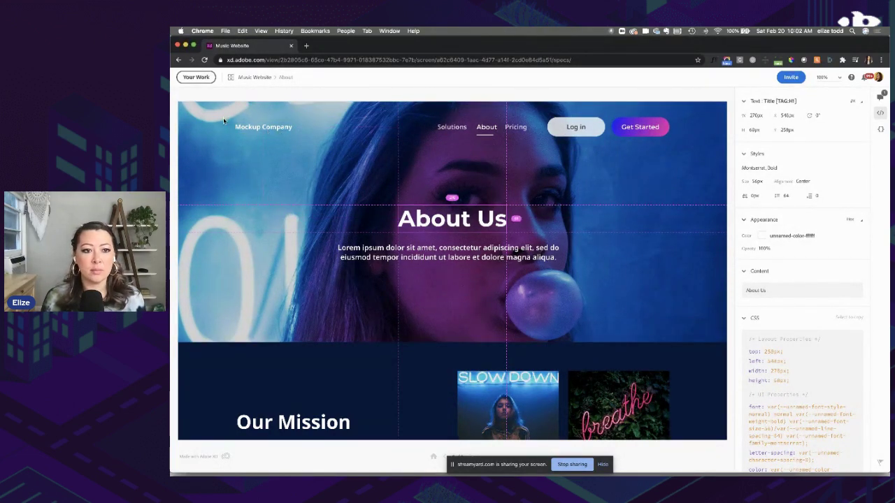
# Return to the Classic Home screen's specs, shortening the browser window to uncover the page navigation and then restoring its height
pyautogui.hscroll(-2, 269, 136)
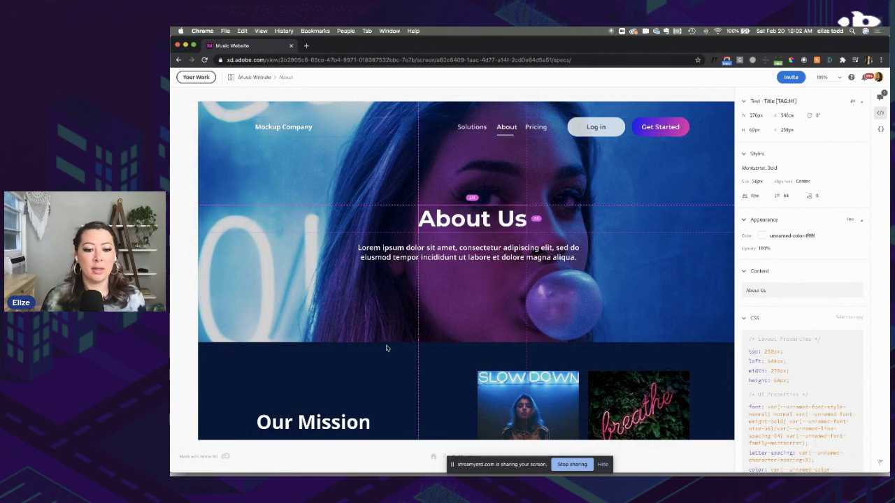
pyautogui.click(444, 457)
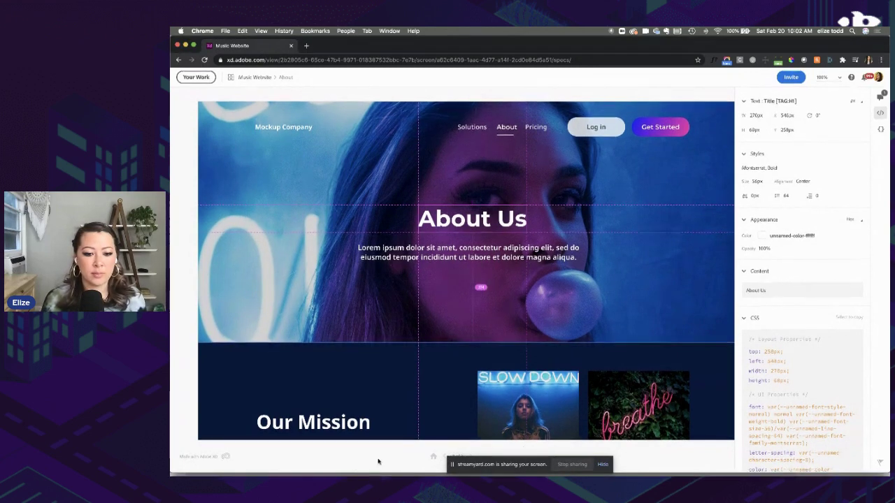
pyautogui.moveTo(347, 474); pyautogui.dragTo(352, 436)
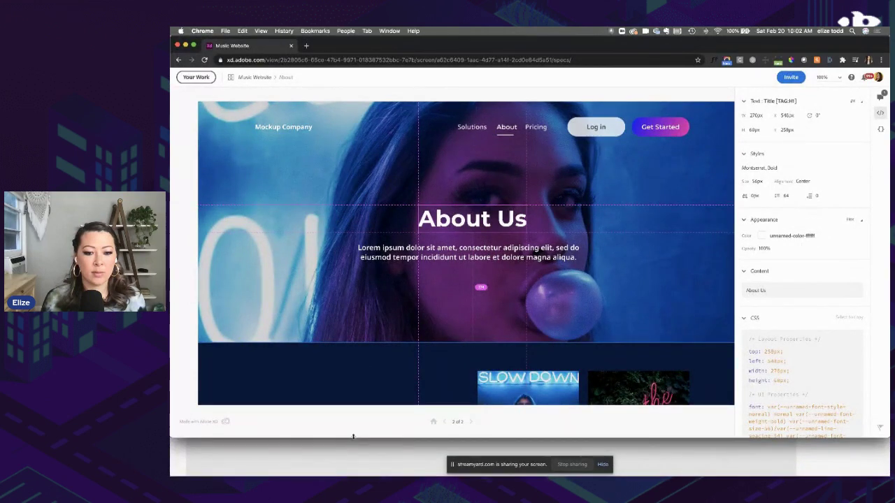
pyautogui.click(444, 422)
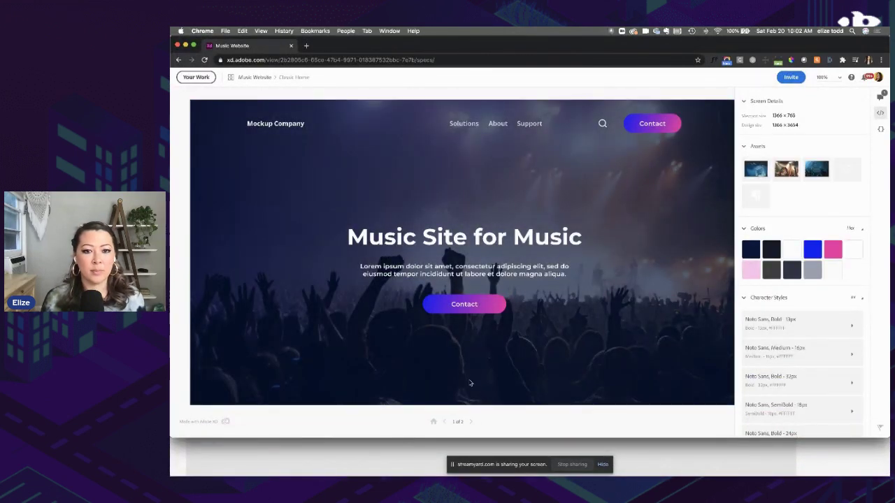
pyautogui.moveTo(434, 439); pyautogui.dragTo(434, 475)
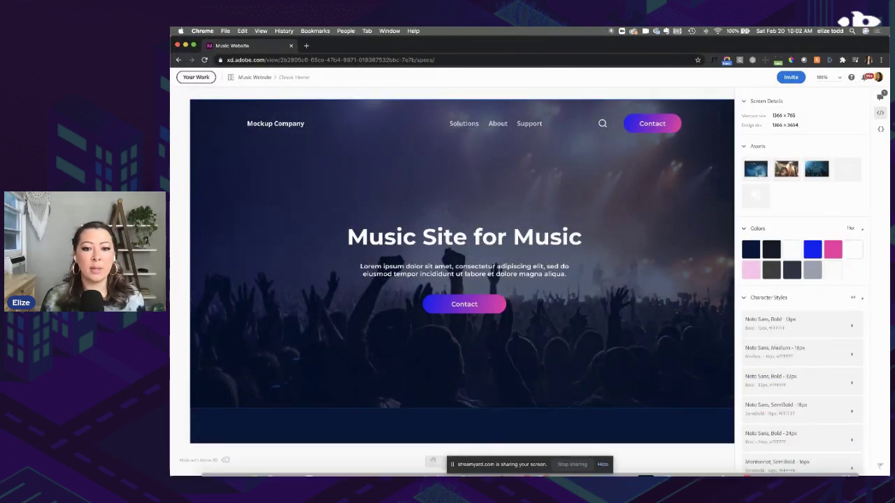
# Download the first image among Classic Home's assets as a PNG
pyautogui.click(757, 172)
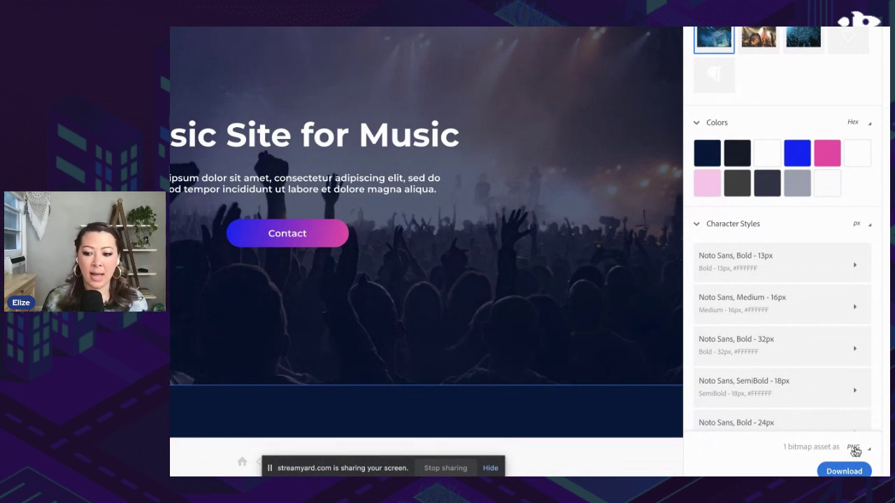
pyautogui.click(853, 449)
pyautogui.click(811, 460)
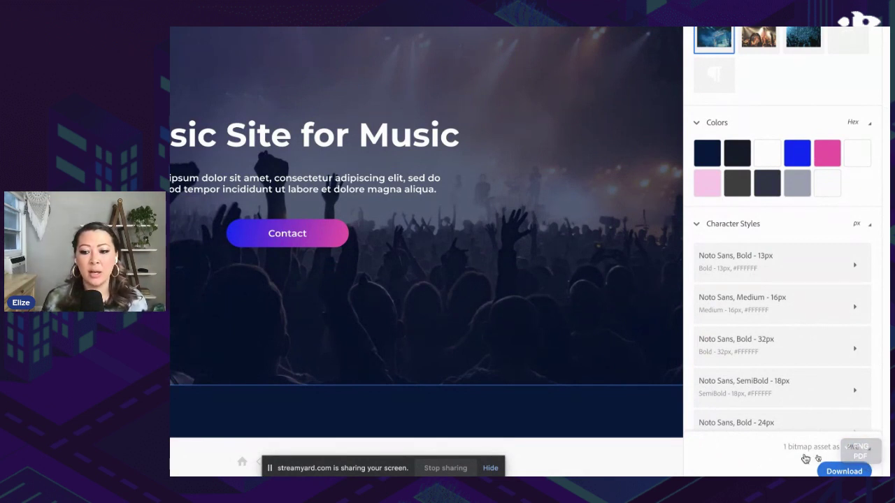
pyautogui.click(843, 470)
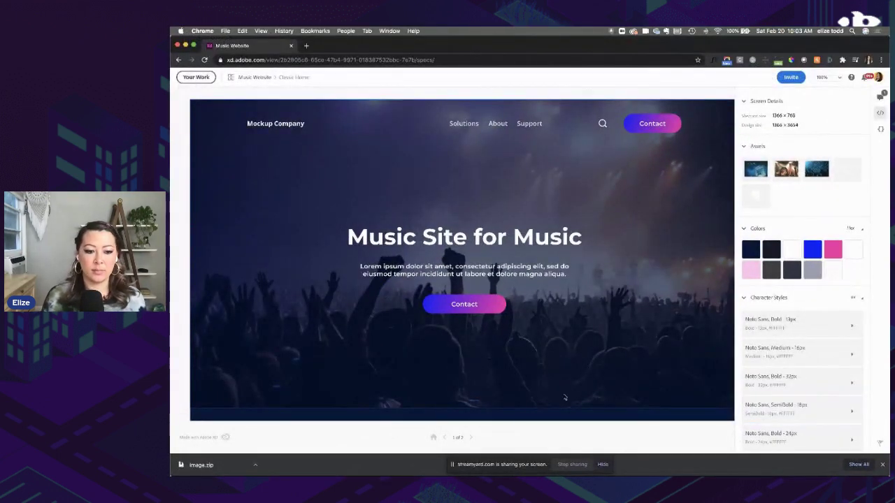
pyautogui.click(219, 465)
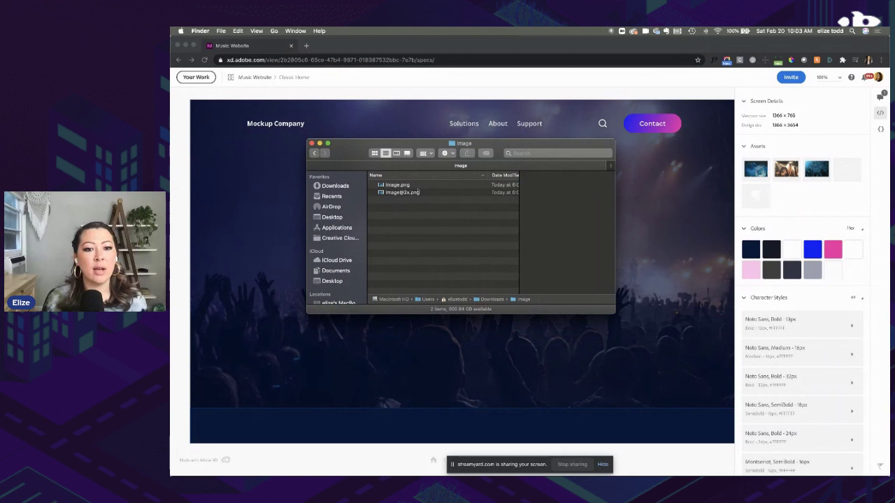
pyautogui.click(394, 186)
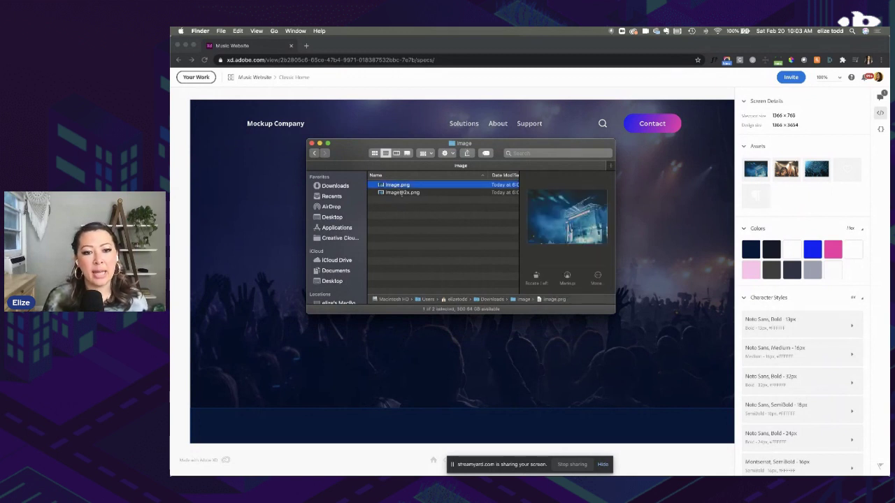
pyautogui.click(402, 193)
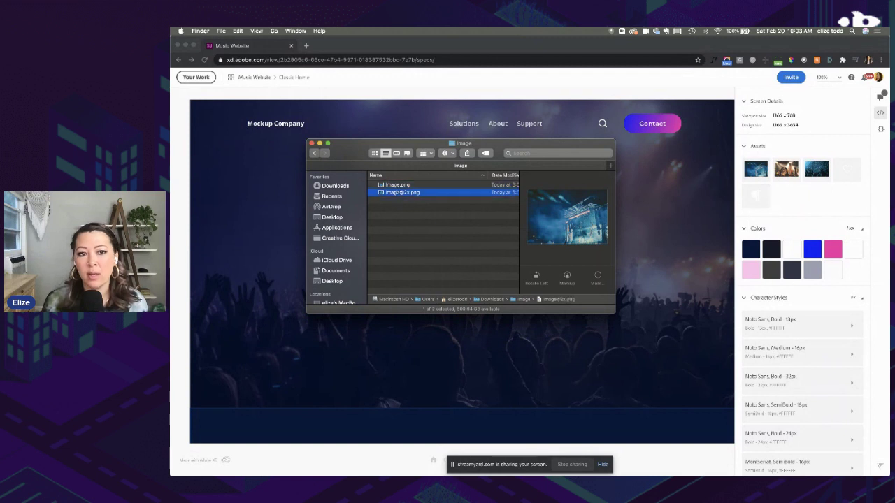
pyautogui.press('super+w')
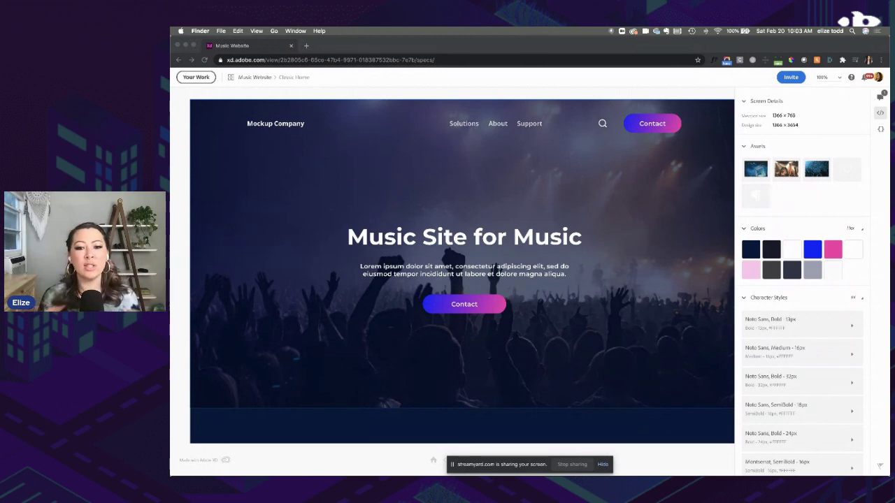
# Inspect the specs of the "Music Site for Music" title in Classic Home's hero
pyautogui.click(489, 174)
pyautogui.click(464, 237)
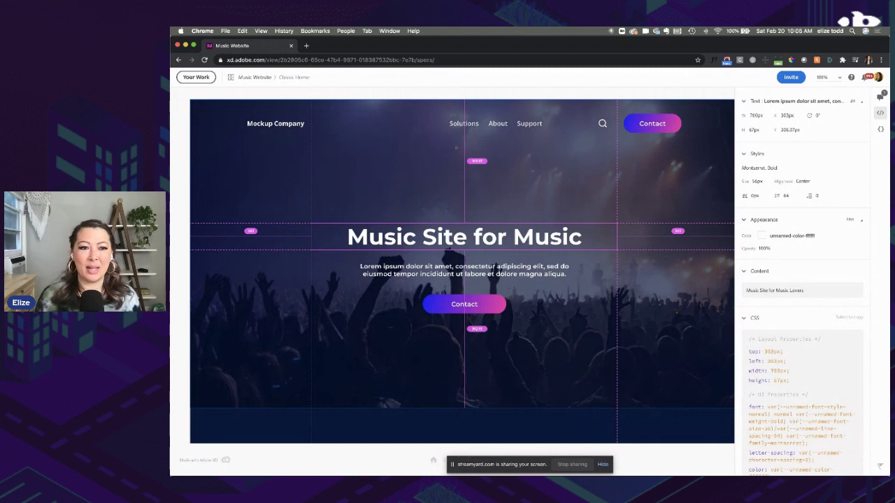
# Close the browser window, switch to Design mode in Adobe XD, and clear the artboard selection near the Discord artboard
pyautogui.click(177, 45)
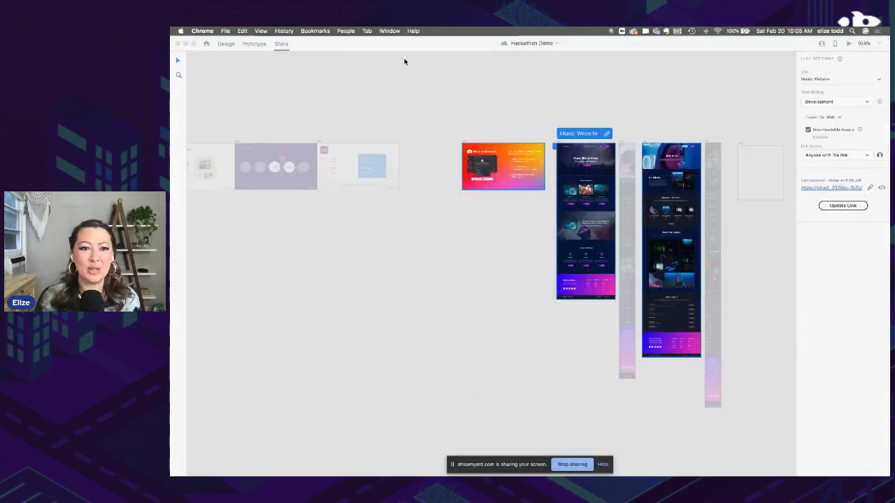
pyautogui.click(226, 45)
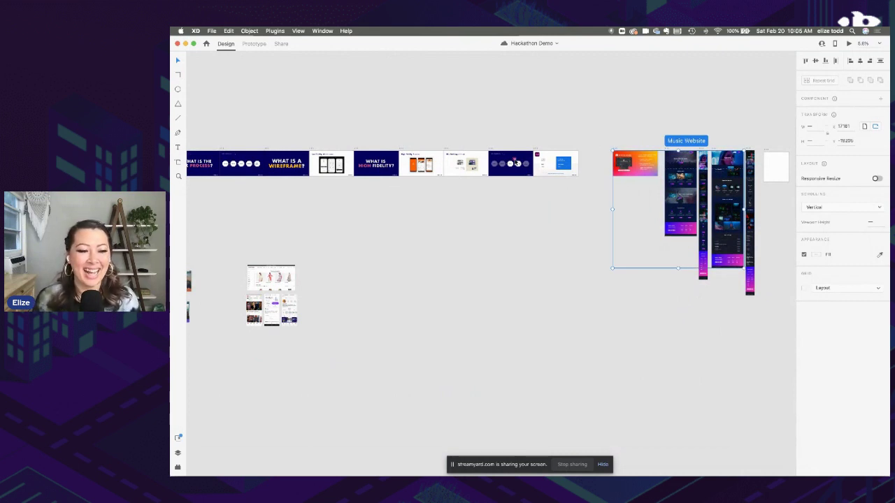
pyautogui.click(528, 187)
pyautogui.scroll(5, 655, 119)
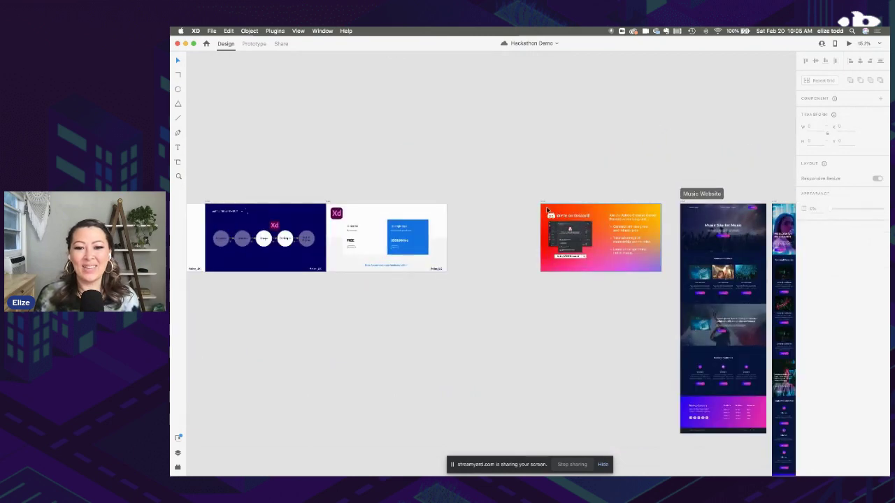
# Move the Discord artboard beside the pricing slide, and delete the blank white artboard next to the music site mockups
pyautogui.moveTo(543, 202); pyautogui.dragTo(456, 203)
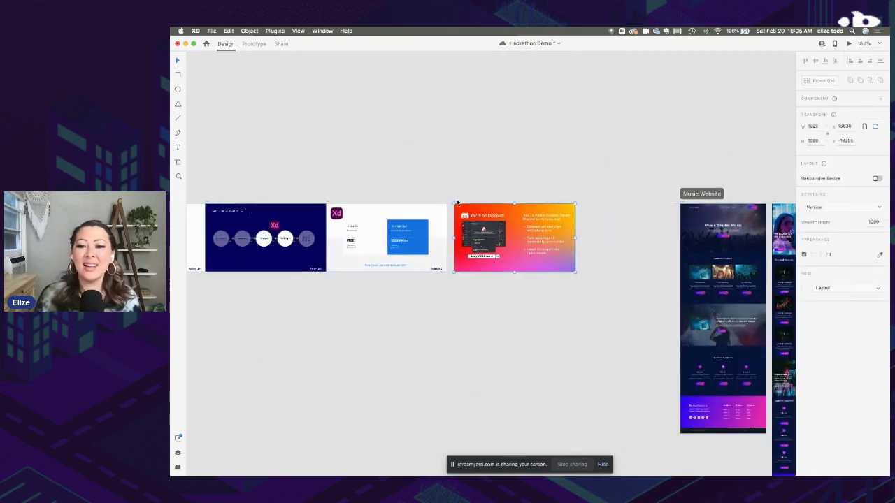
pyautogui.hscroll(5, 457, 202)
pyautogui.scroll(-5, 643, 190)
pyautogui.click(749, 202)
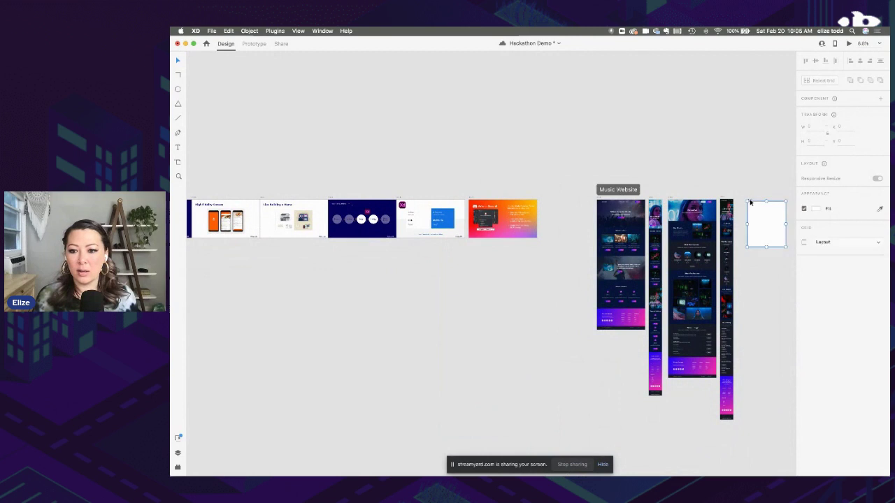
pyautogui.press('Delete')
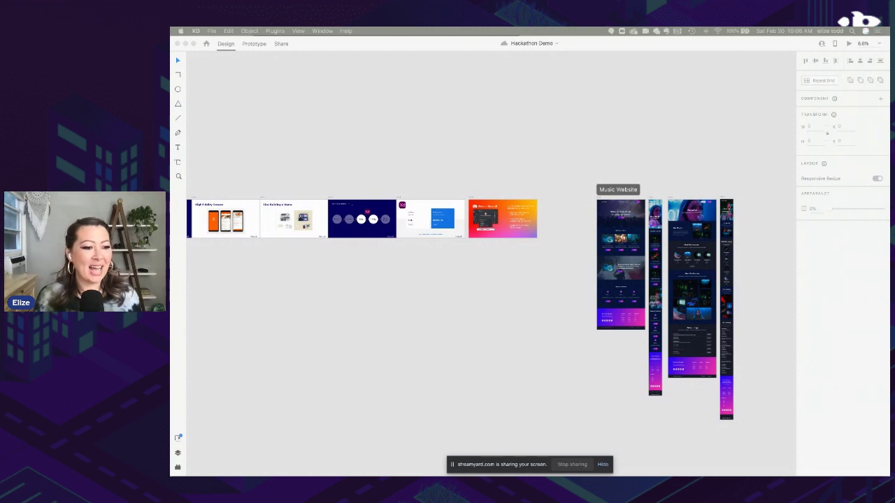
# Capture a screenshot
pyautogui.press('super+shift+3')
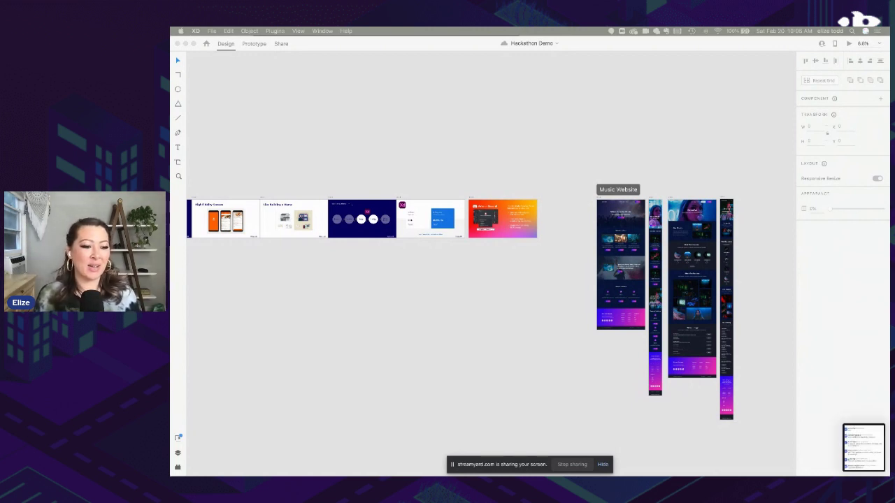
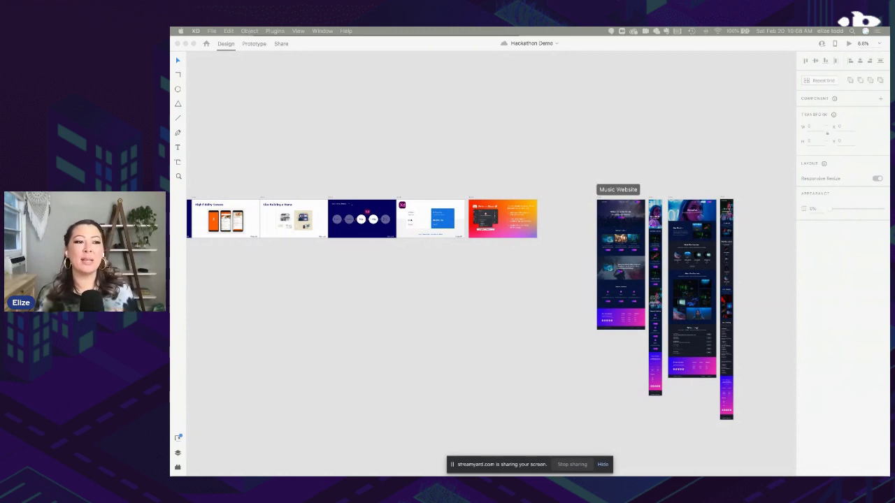
# Open the recent document ElizeUX Website My Version and view its About Me, Bootcamp and pop-up PDF artboards
pyautogui.click(338, 77)
pyautogui.click(211, 31)
pyautogui.moveTo(224, 67)
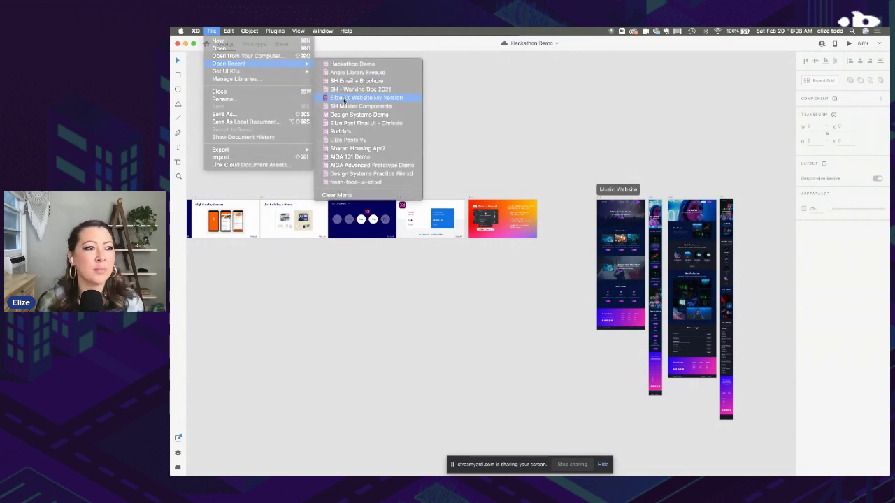
pyautogui.click(343, 99)
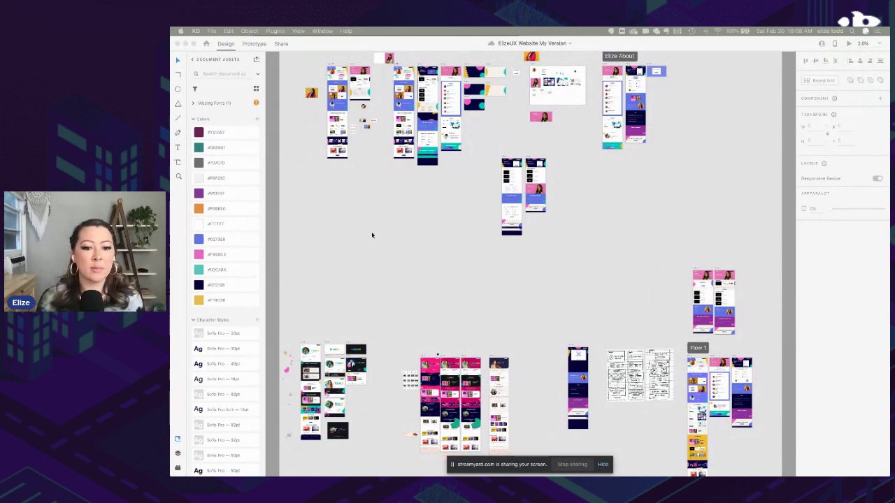
pyautogui.scroll(2, 371, 233)
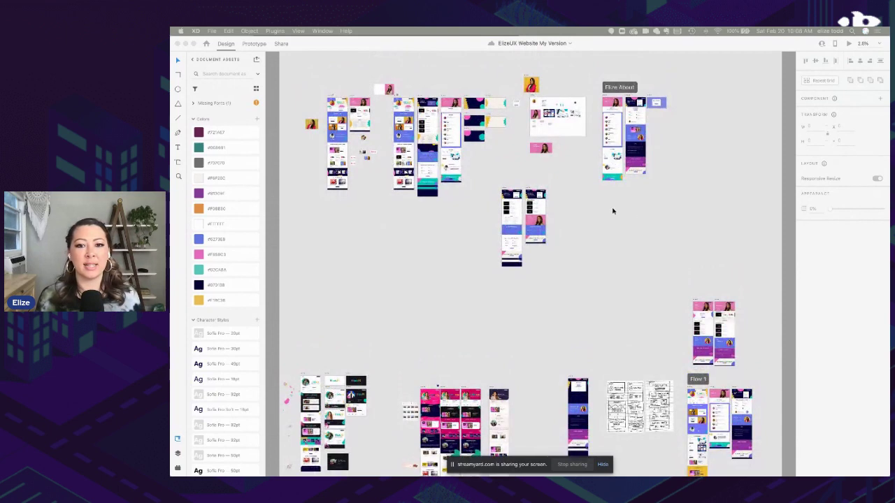
pyautogui.scroll(8, 655, 99)
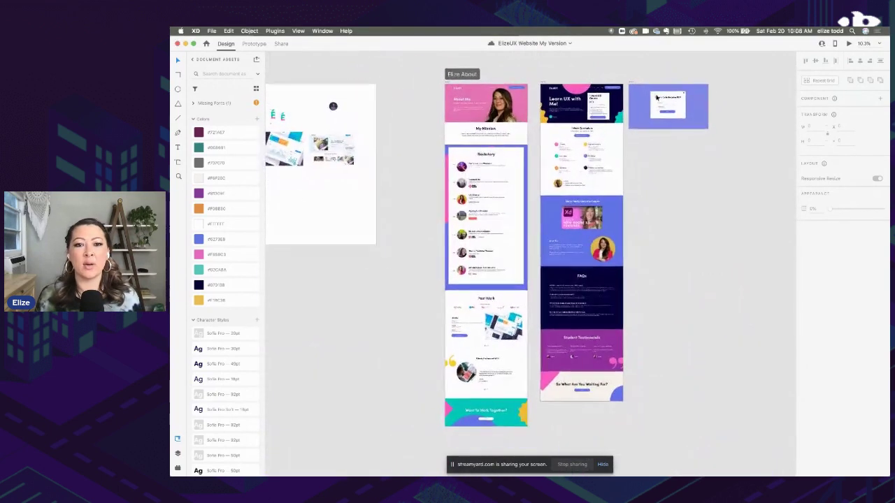
pyautogui.scroll(4, 656, 99)
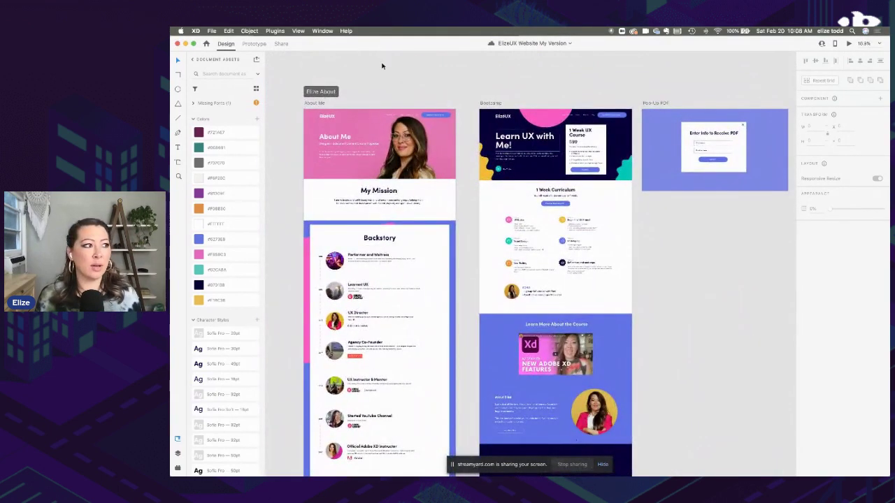
# Compare the live elizeux.com homepage in Chrome with the 1st Version Home artboard in Adobe XD, hiding the document assets
pyautogui.moveTo(171, 90); pyautogui.dragTo(351, 48)
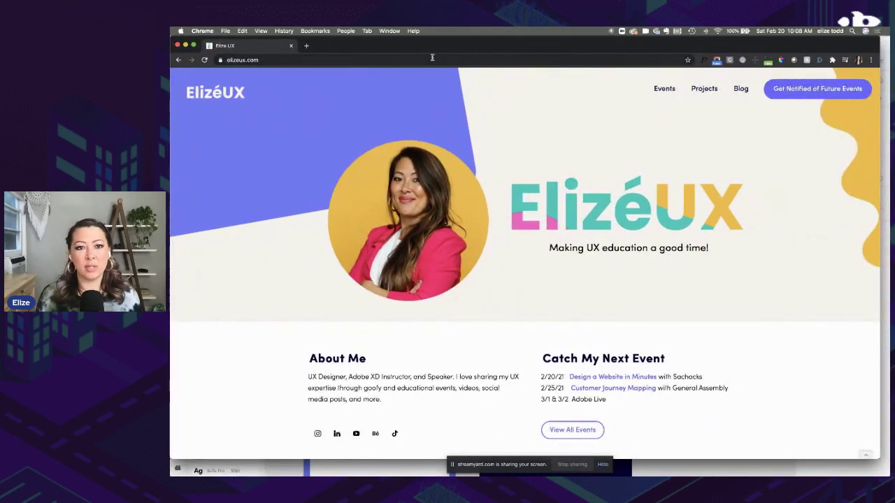
pyautogui.press('super+h')
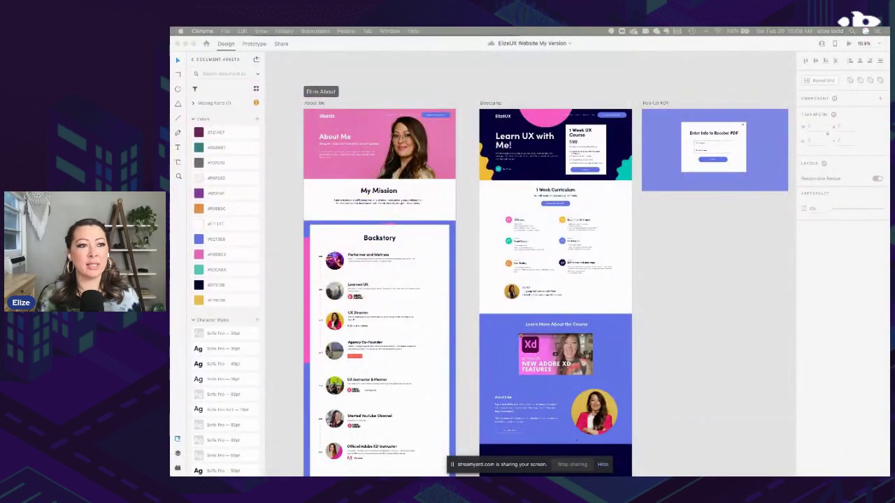
pyautogui.scroll(-3, 402, 110)
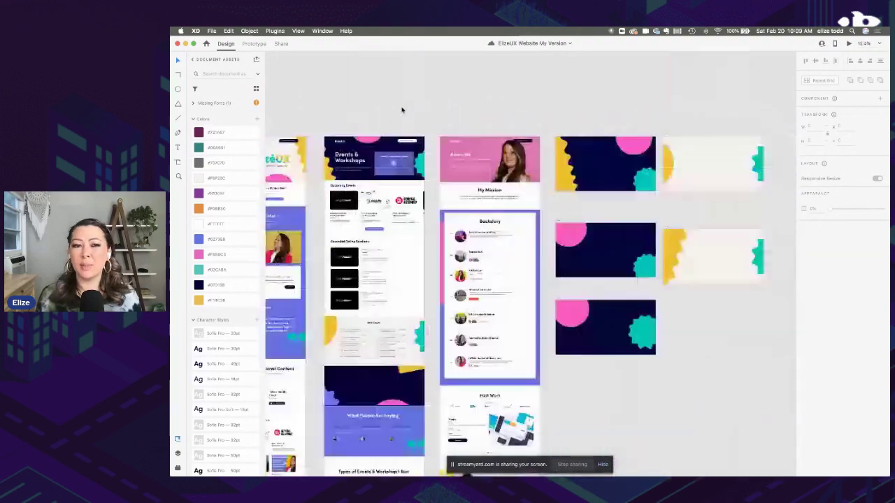
pyautogui.scroll(10, 402, 110)
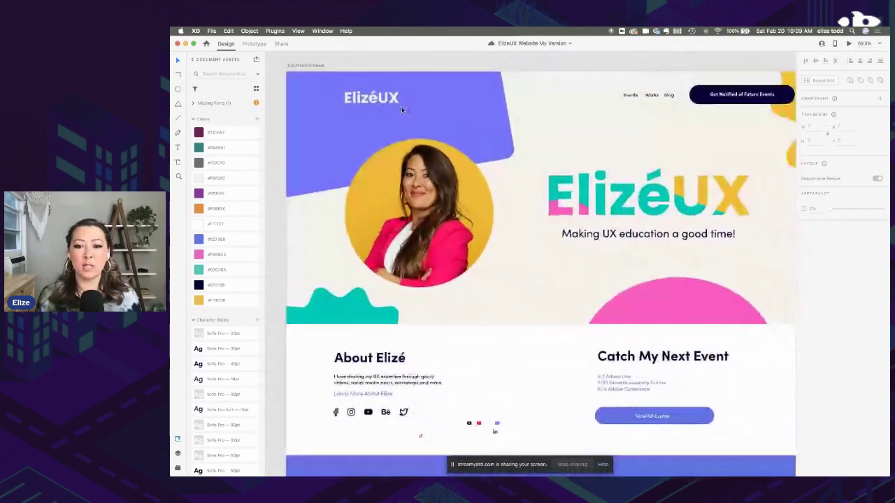
pyautogui.scroll(-2, 401, 109)
pyautogui.click(177, 438)
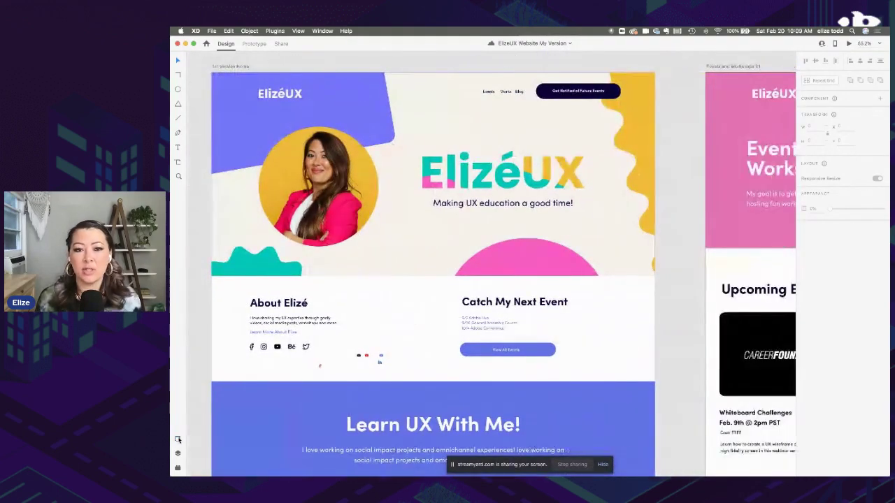
pyautogui.scroll(3, 275, 322)
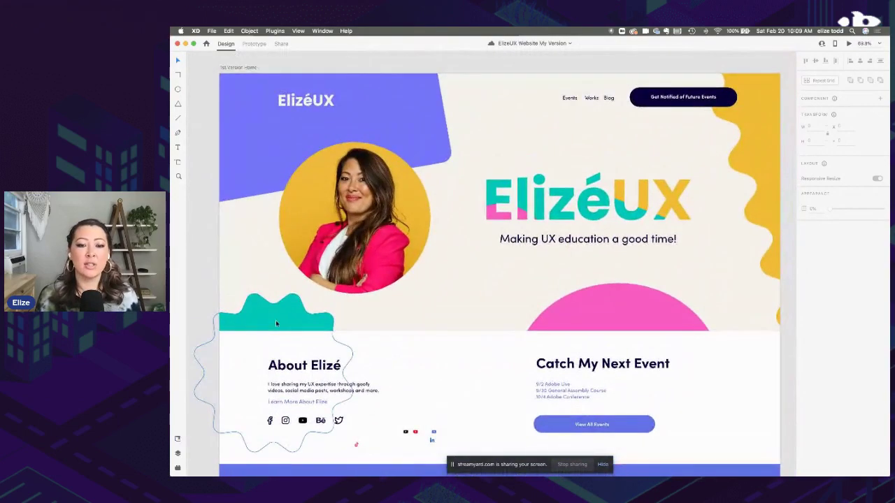
pyautogui.scroll(-3, 540, 258)
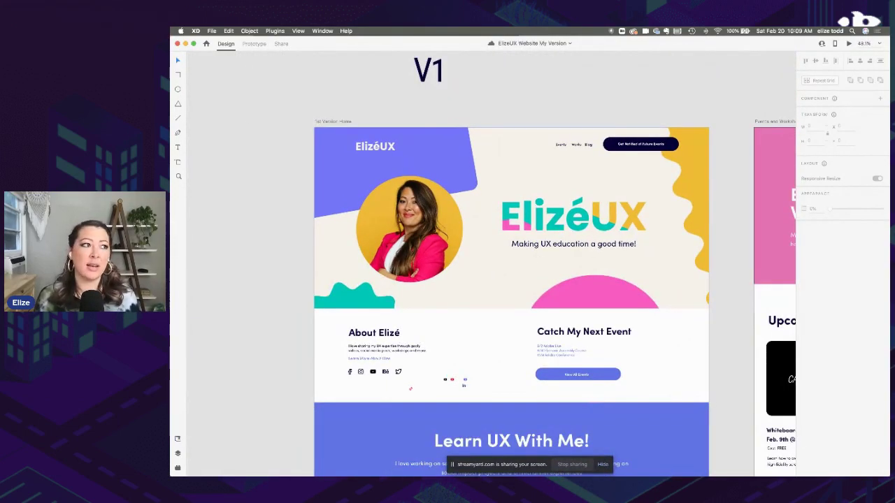
# Revisit elizeux.com in Chrome, and close both its browser window and the ElizeUX Website My Version document
pyautogui.press('super+Tab')
pyautogui.moveTo(529, 50); pyautogui.dragTo(531, 50)
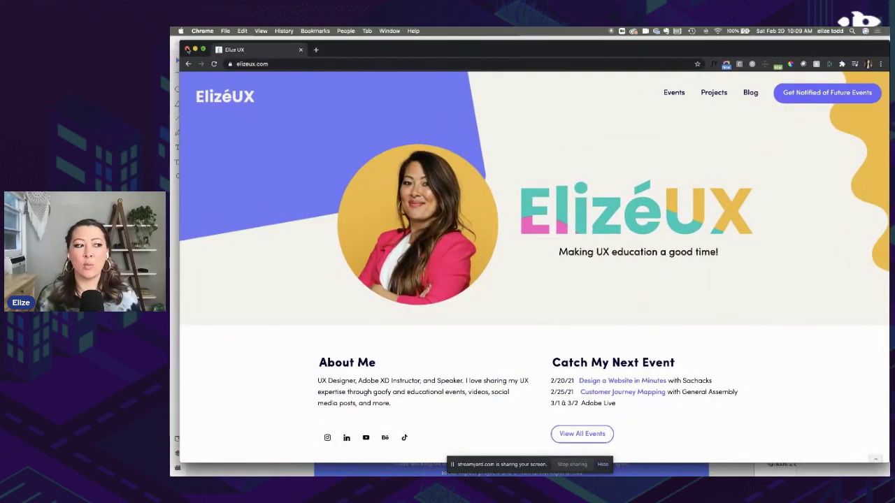
pyautogui.click(188, 49)
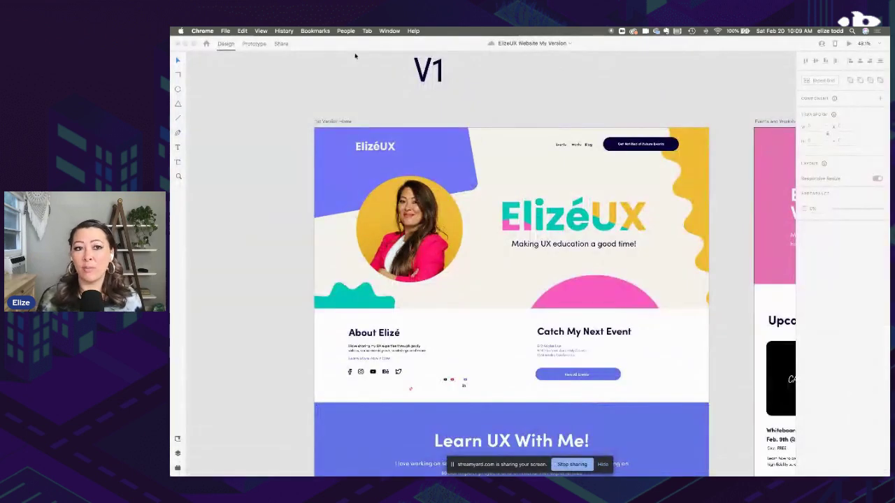
pyautogui.click(178, 44)
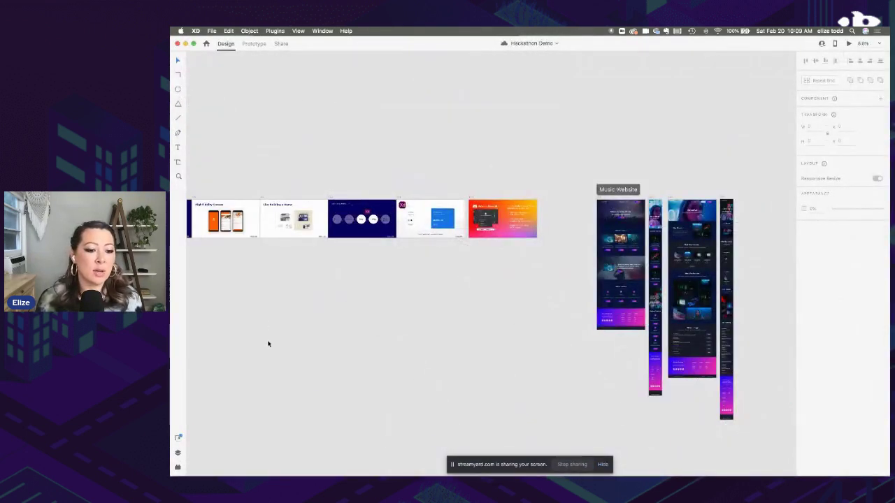
# Browse the installed plugins in the Hackathon Demo document and look at the Stark plugin's commands
pyautogui.click(177, 469)
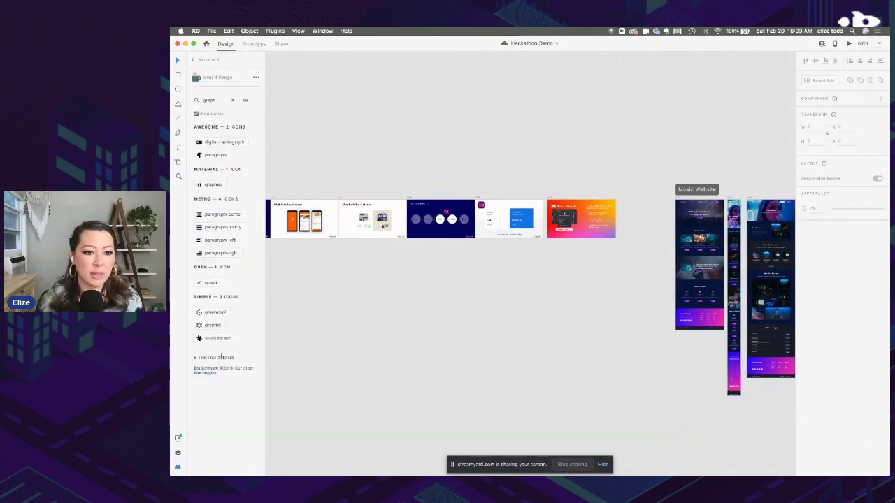
pyautogui.click(194, 60)
pyautogui.scroll(-1, 210, 254)
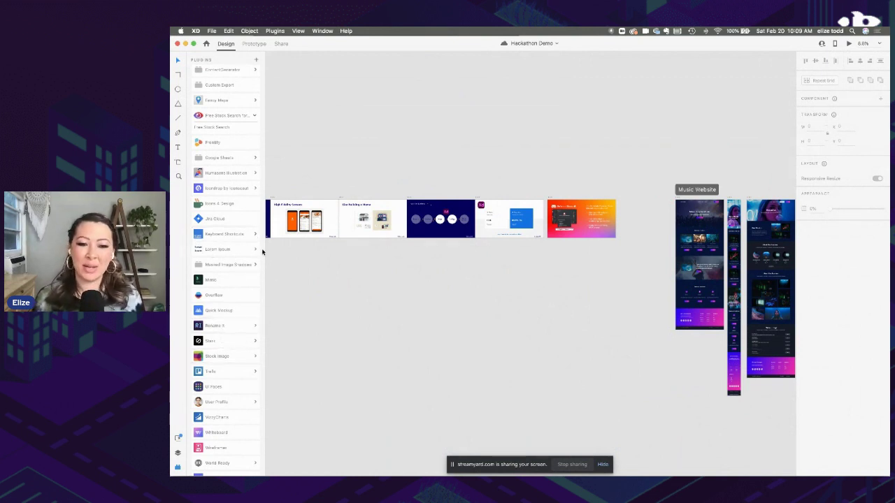
pyautogui.scroll(-1, 229, 345)
pyautogui.scroll(-2, 229, 346)
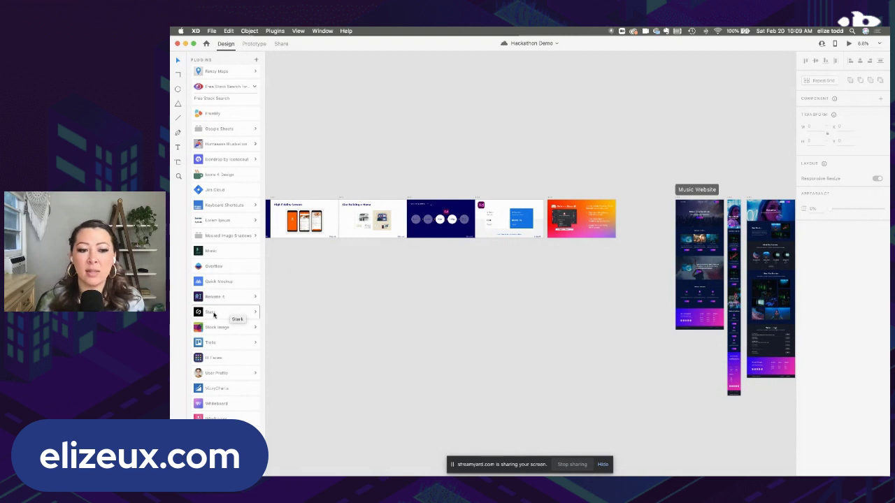
pyautogui.click(214, 313)
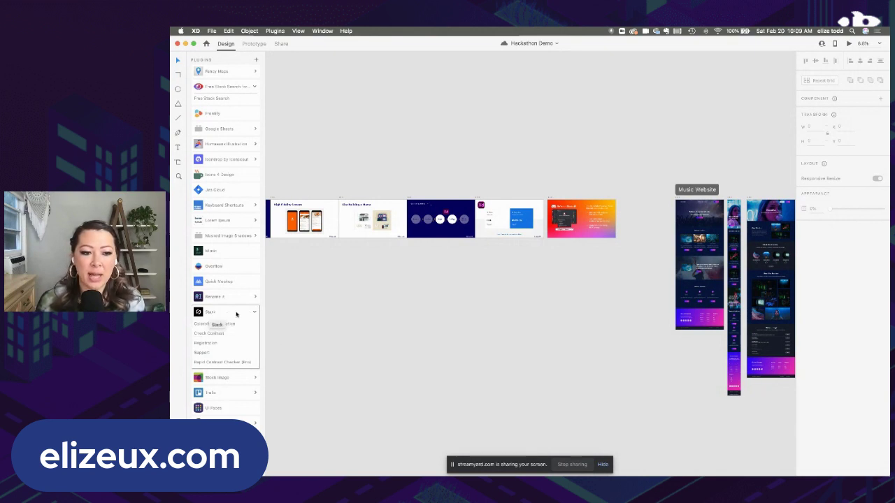
pyautogui.click(256, 314)
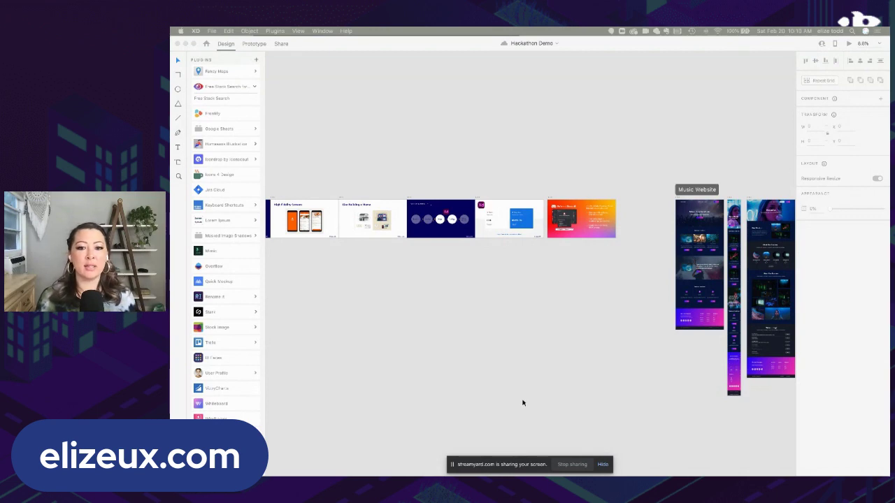
pyautogui.click(473, 309)
pyautogui.scroll(-8, 473, 310)
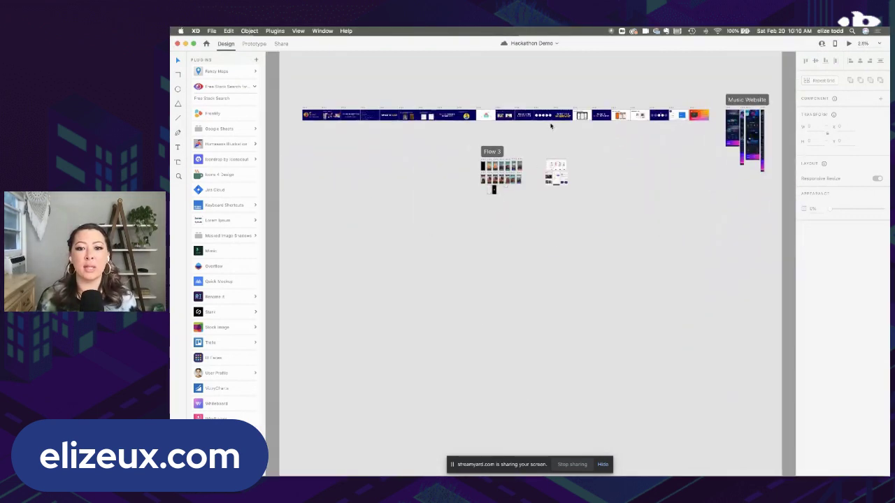
pyautogui.scroll(8, 550, 125)
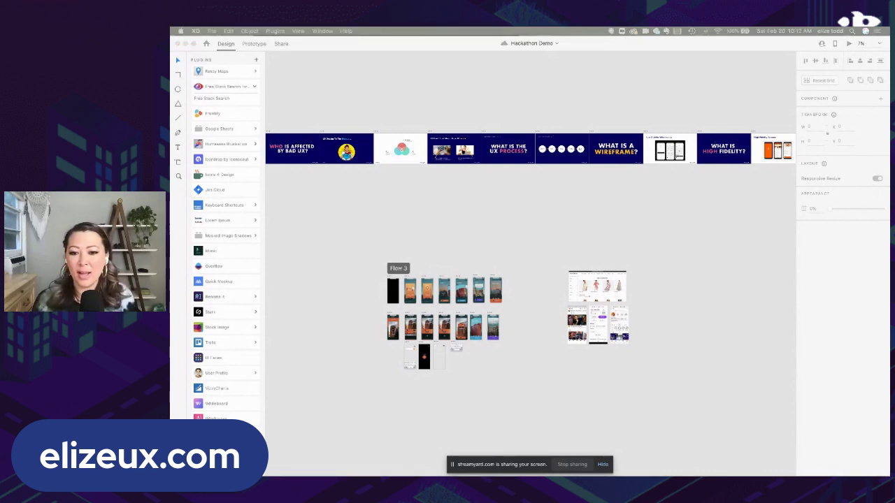
# Switch to wheelofnames.com in Chrome, spin the wheel for the first giveaway winner and remove the drawn entry
pyautogui.moveTo(817, 466)
pyautogui.click(818, 465)
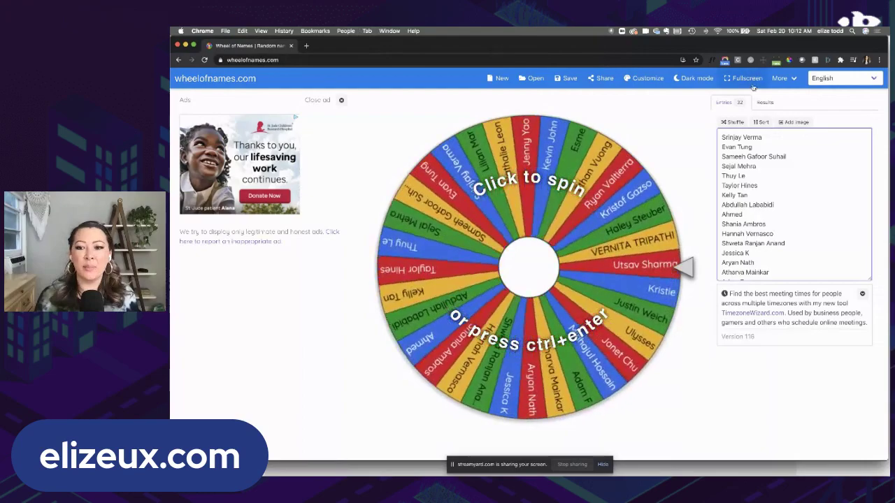
pyautogui.click(524, 344)
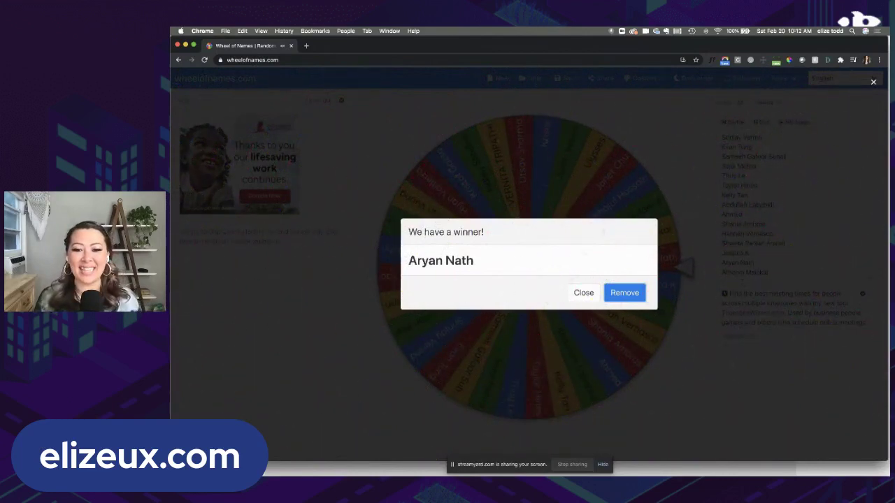
pyautogui.click(624, 293)
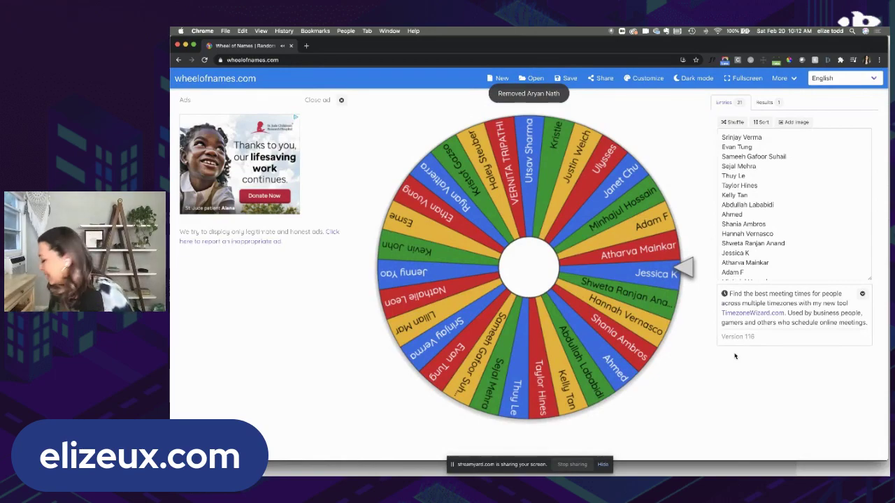
# Draw three more giveaway winners on the wheel, removing the second and third drawn entries, and close the browser window
pyautogui.click(474, 264)
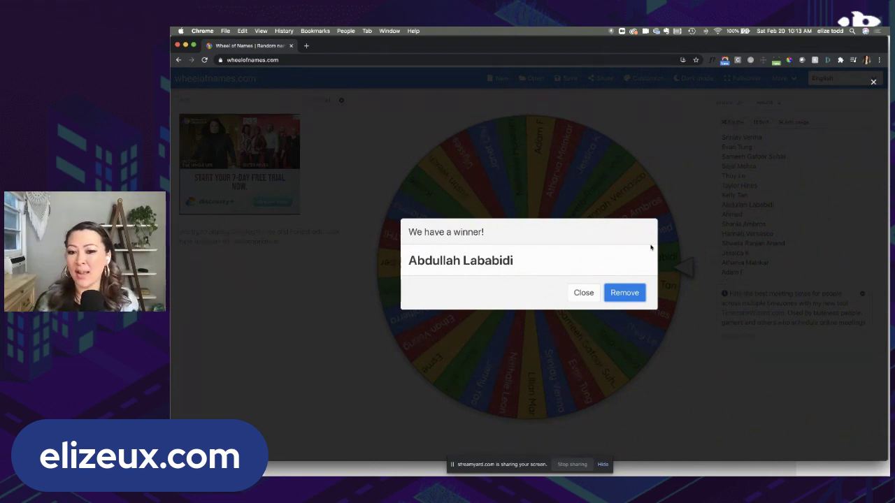
pyautogui.click(624, 296)
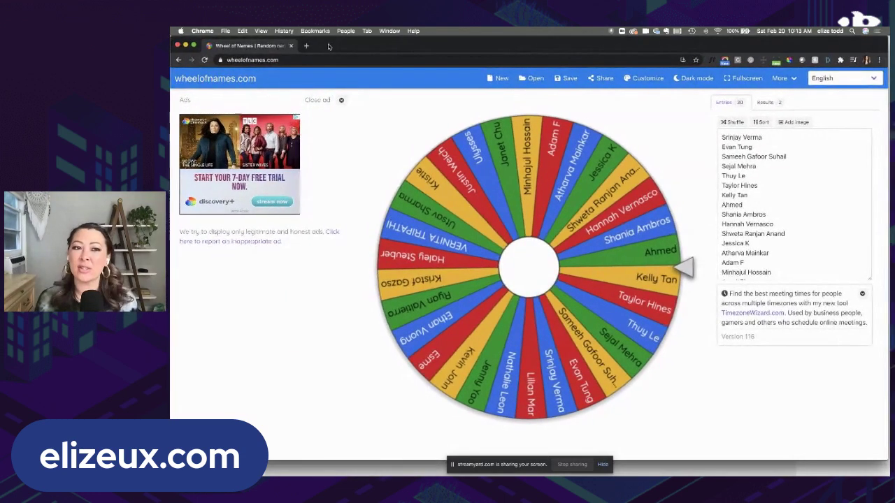
pyautogui.hotkey('ctrl', 'Return')
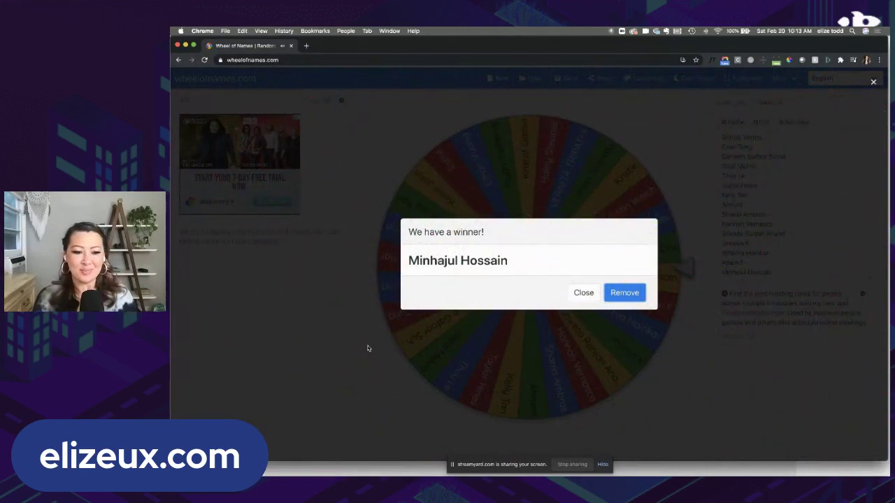
pyautogui.click(624, 293)
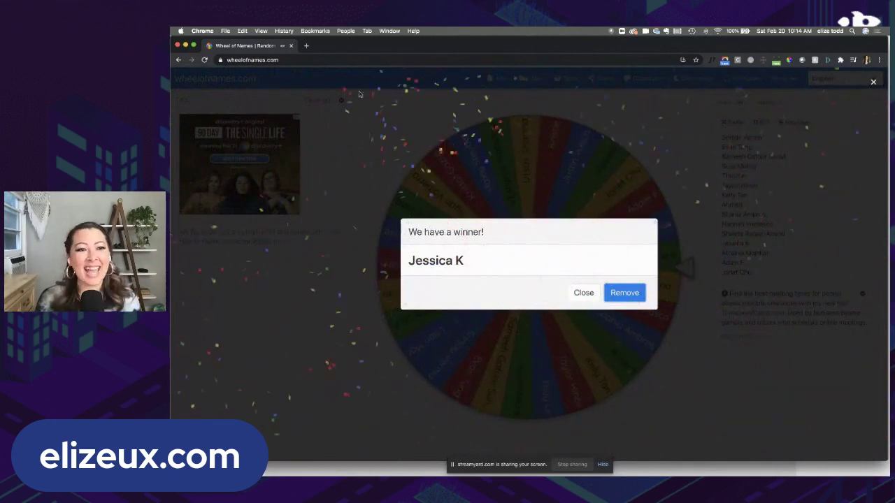
pyautogui.click(178, 45)
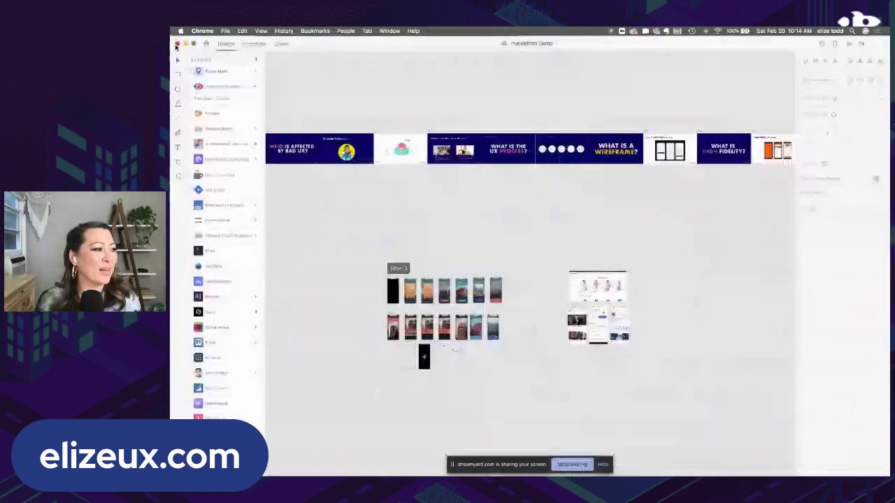